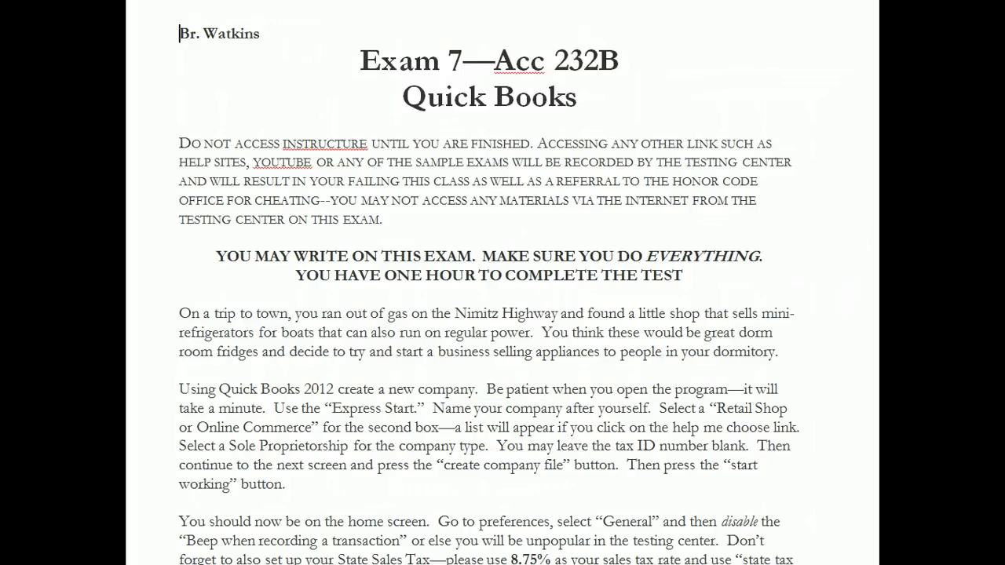
Scroll through the Word exam instructions to the end of page 1
scroll(489, 283, down, 1)
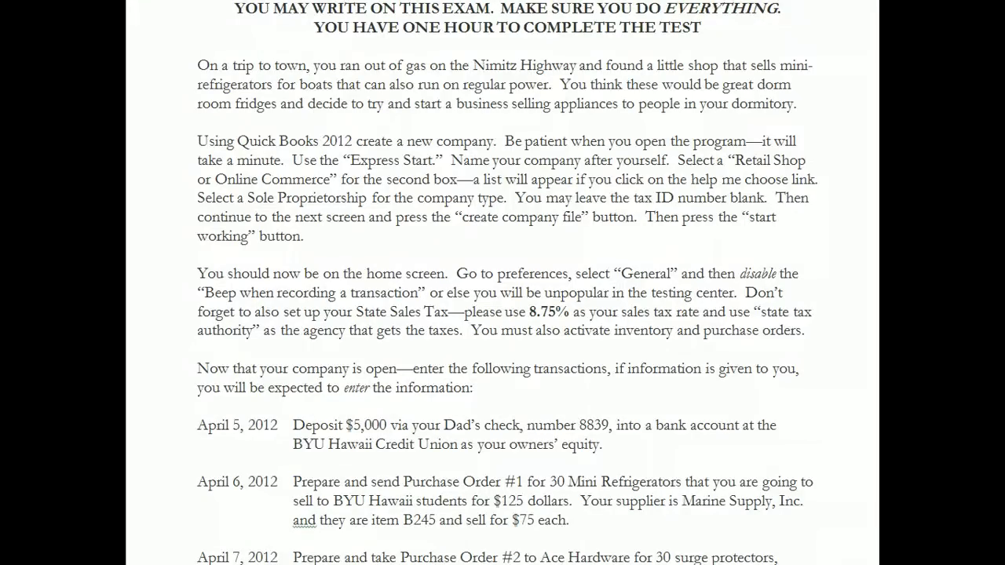
scroll(508, 283, down, 1)
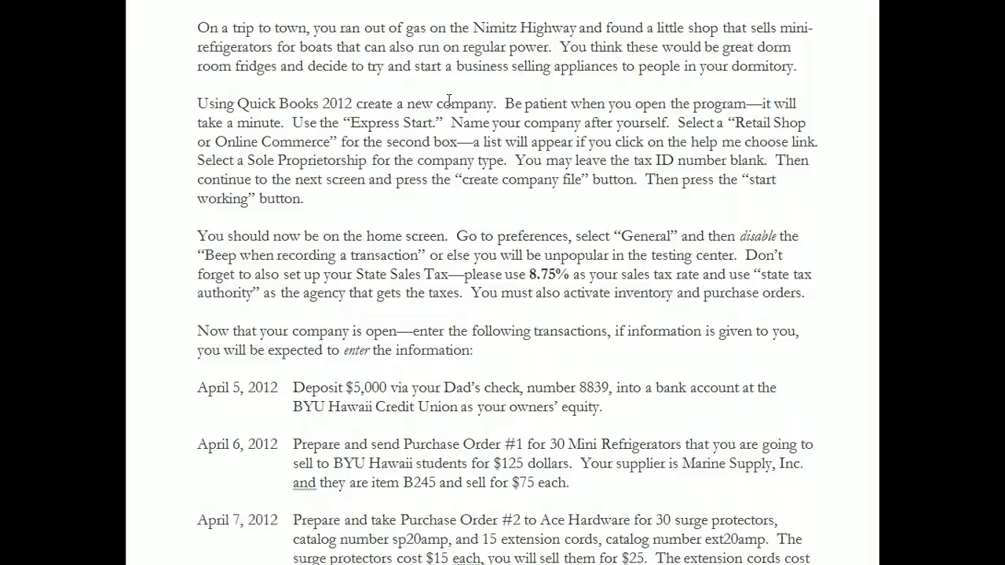
scroll(503, 283, down, 3)
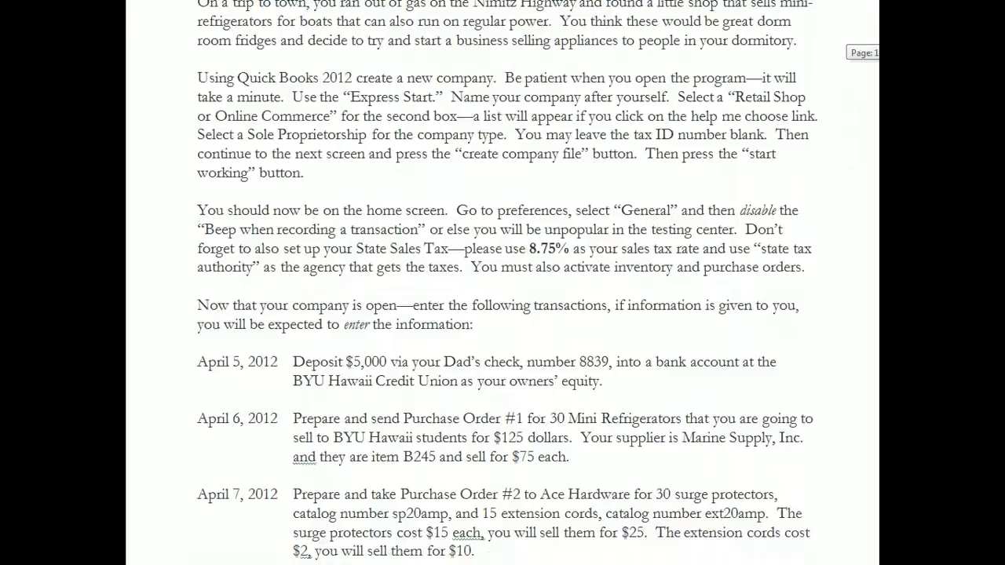
scroll(503, 282, down, 3)
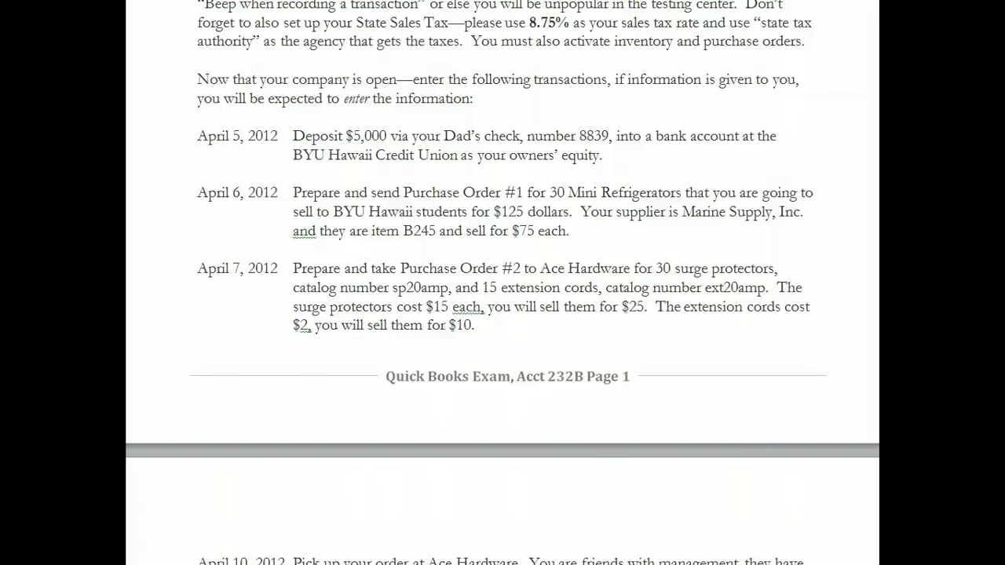
scroll(502, 282, up, 5)
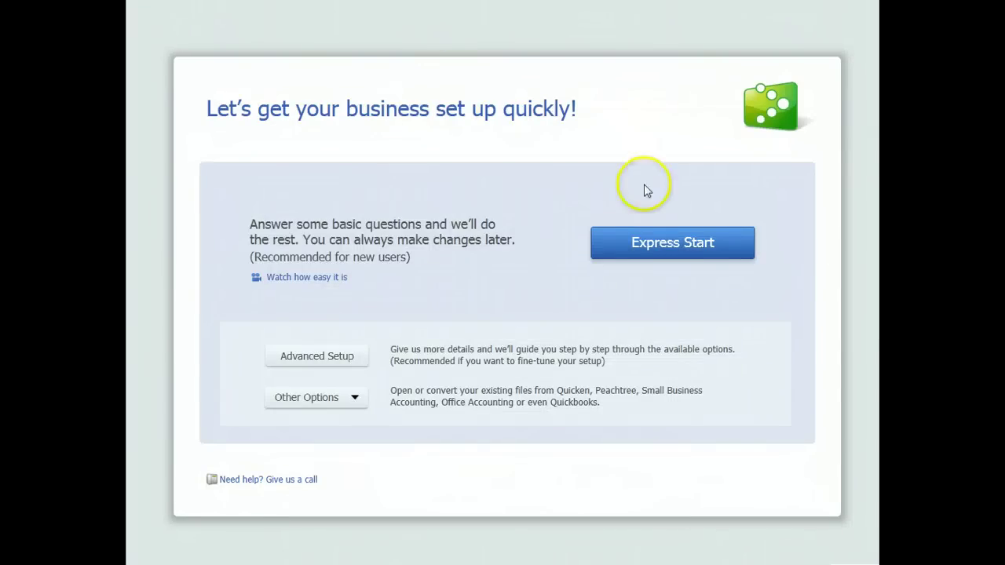
Begin Express Start and enter the company name under the owner's name, correcting typos
click(645, 247)
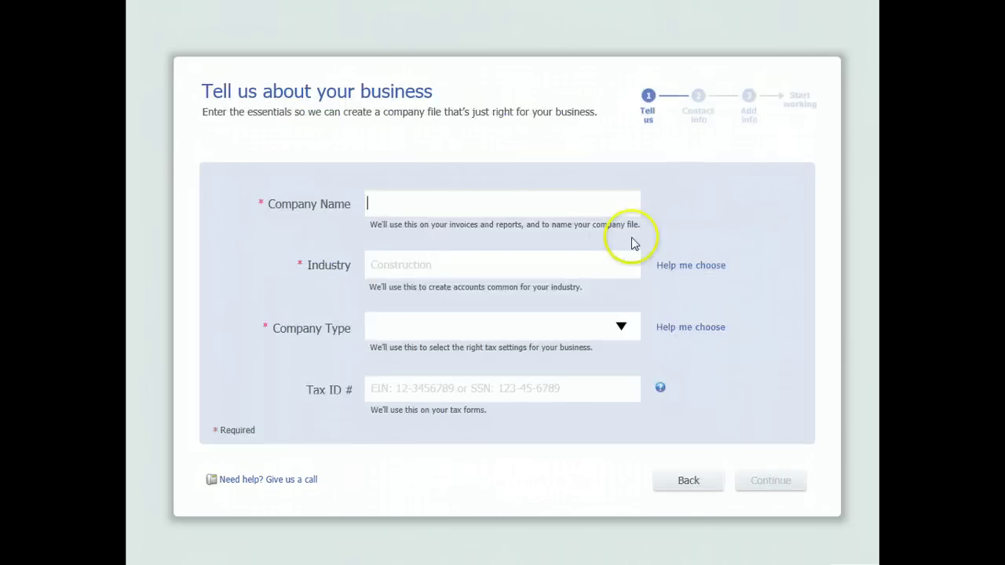
click(491, 209)
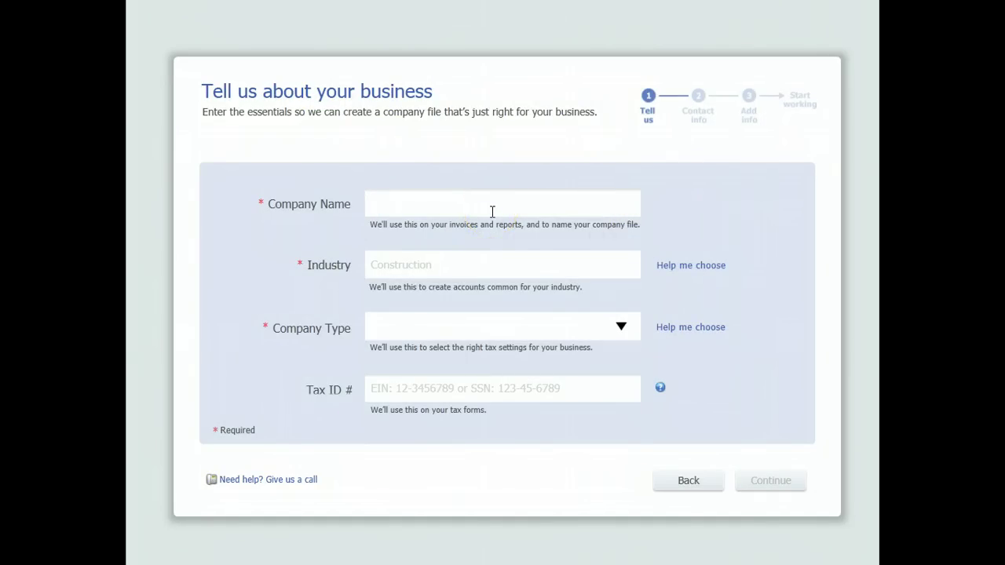
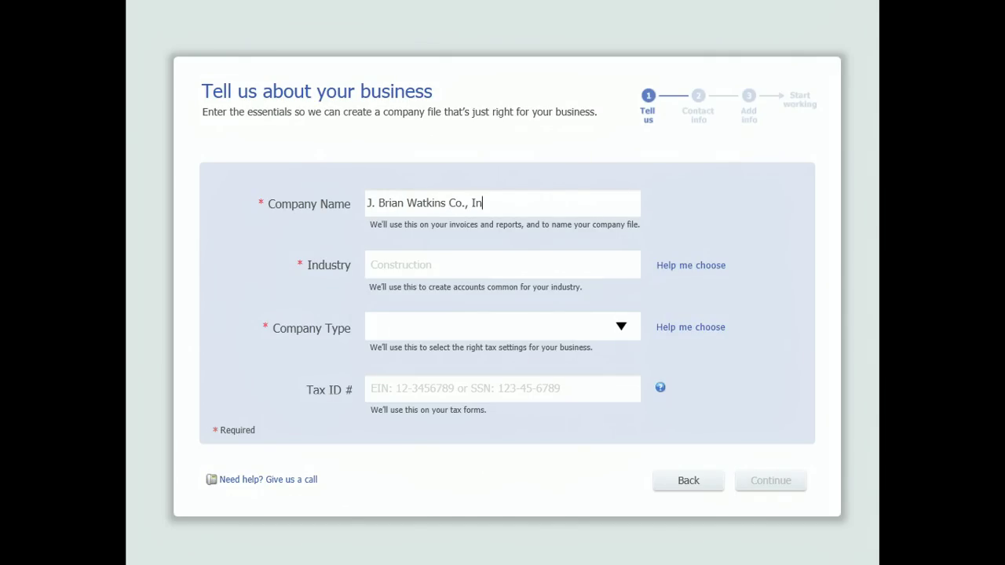
Choose Retail Shop or Online Commerce as the industry and Sole Proprietorship as the company type
click(369, 264)
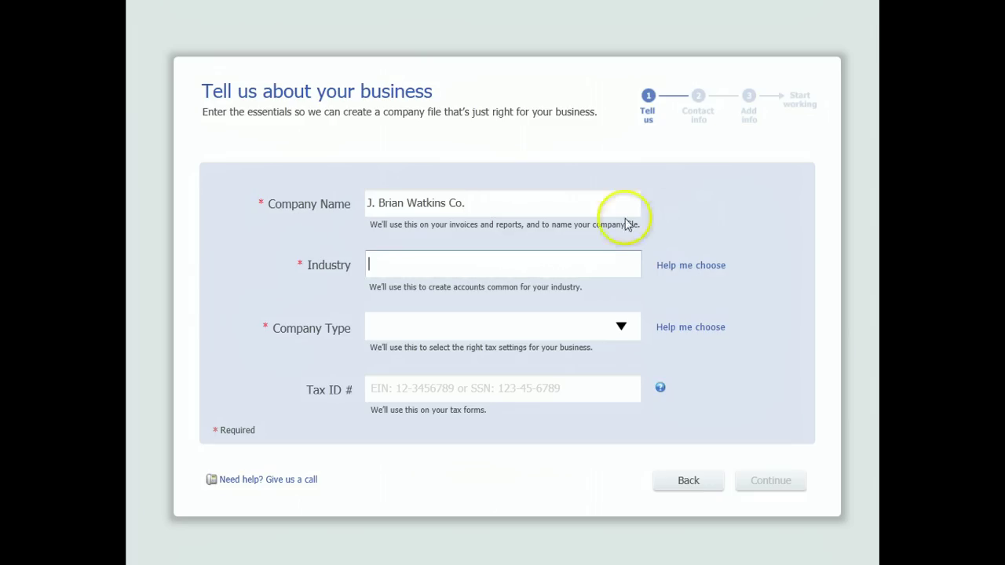
click(680, 267)
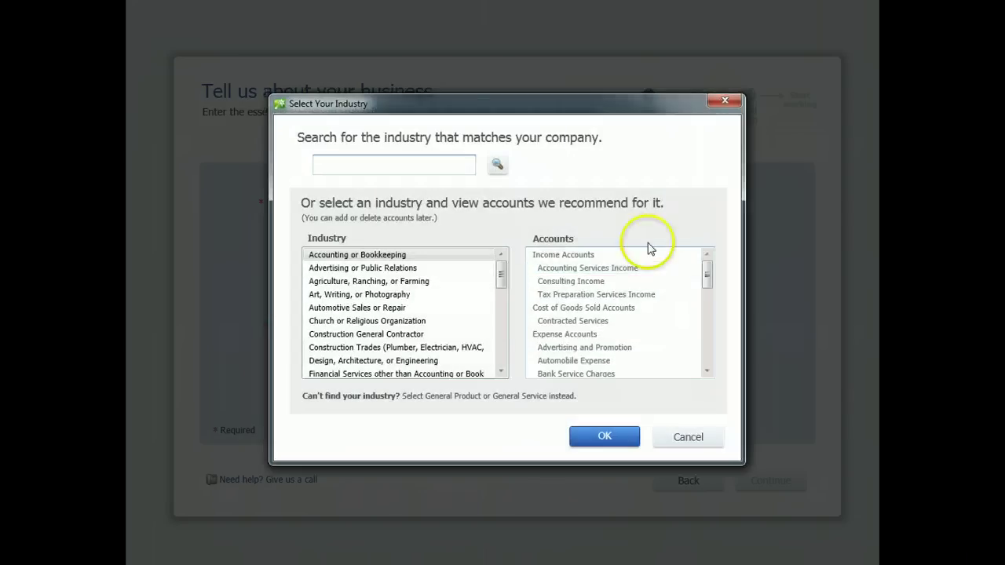
drag(501, 276, 499, 331)
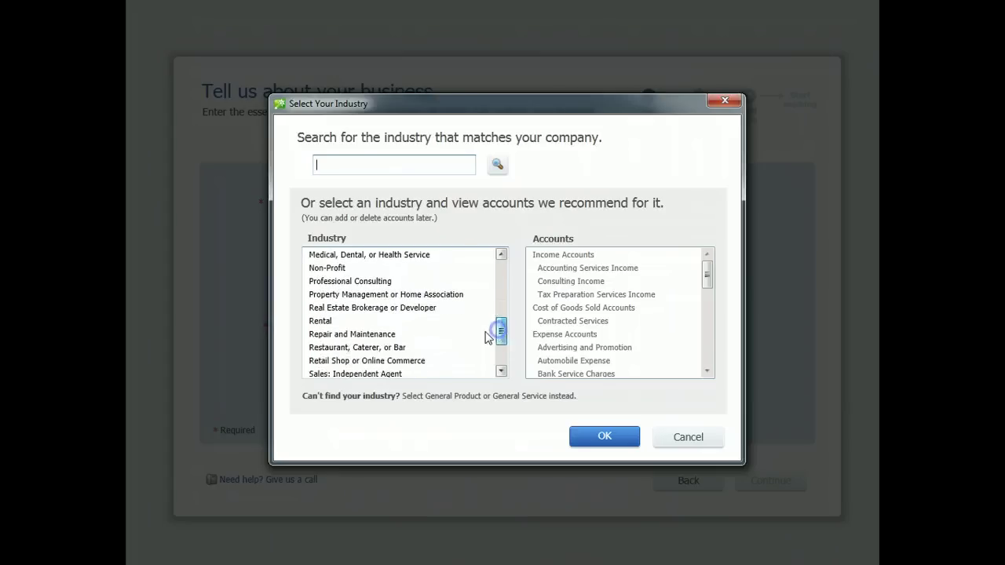
click(400, 361)
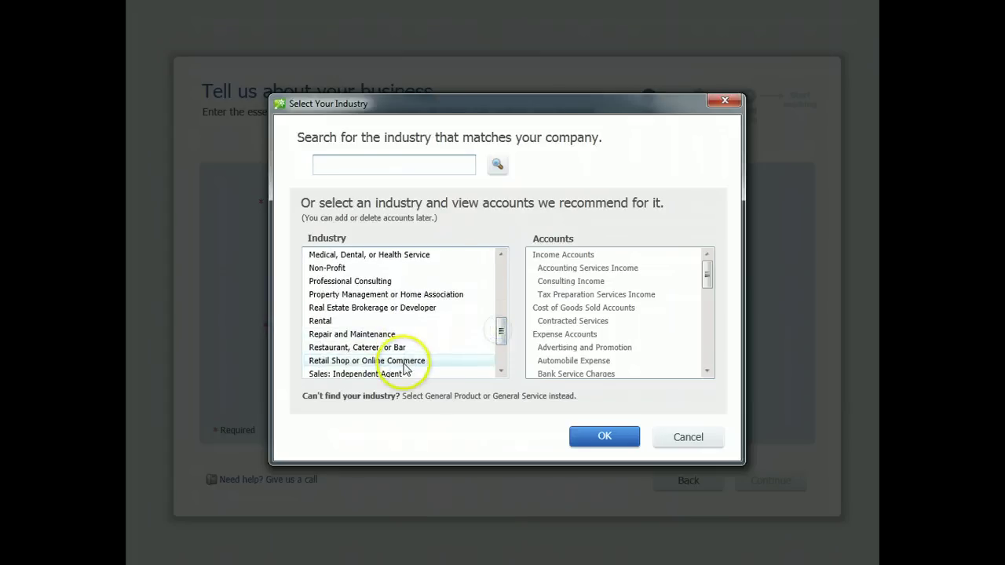
click(619, 439)
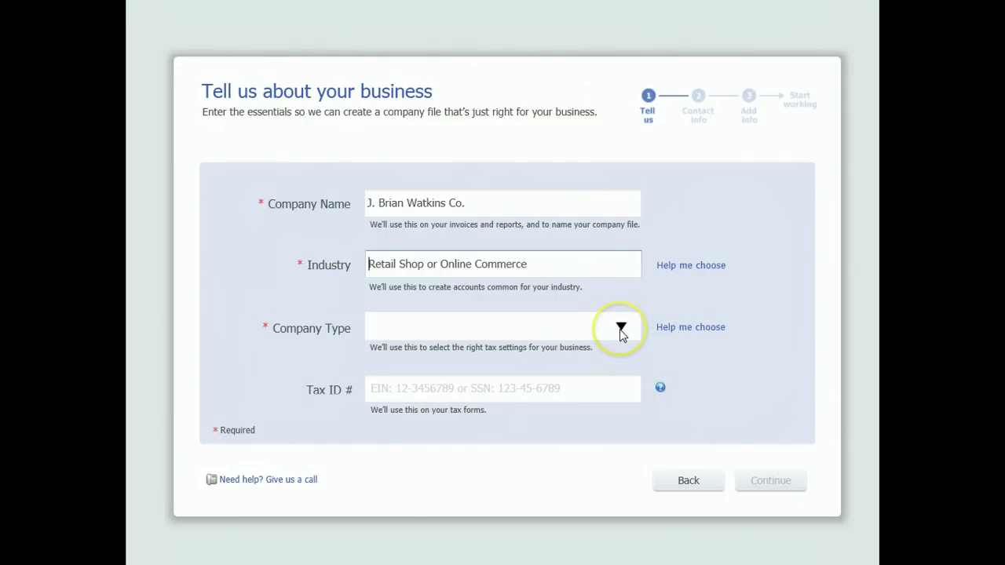
click(621, 330)
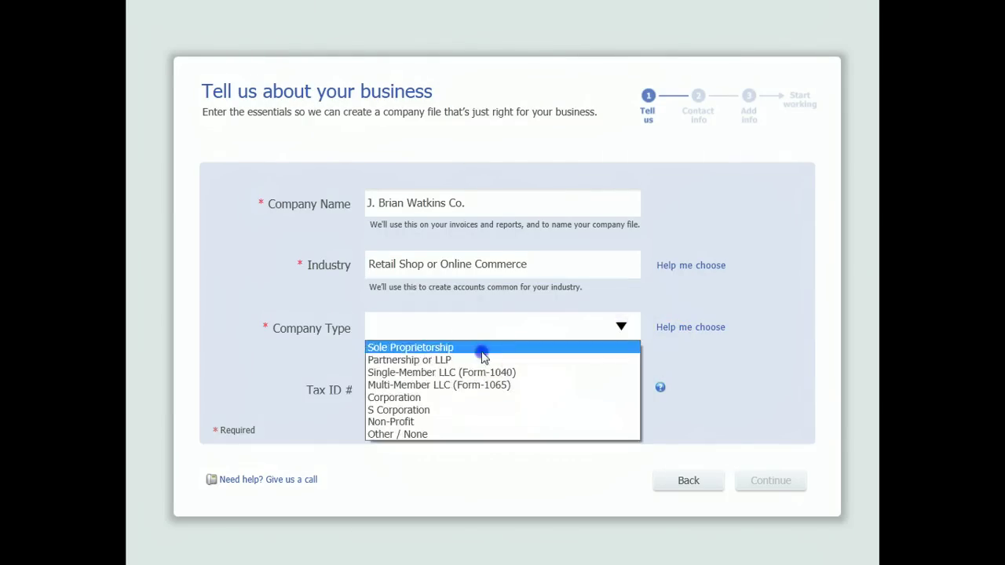
click(481, 348)
click(752, 479)
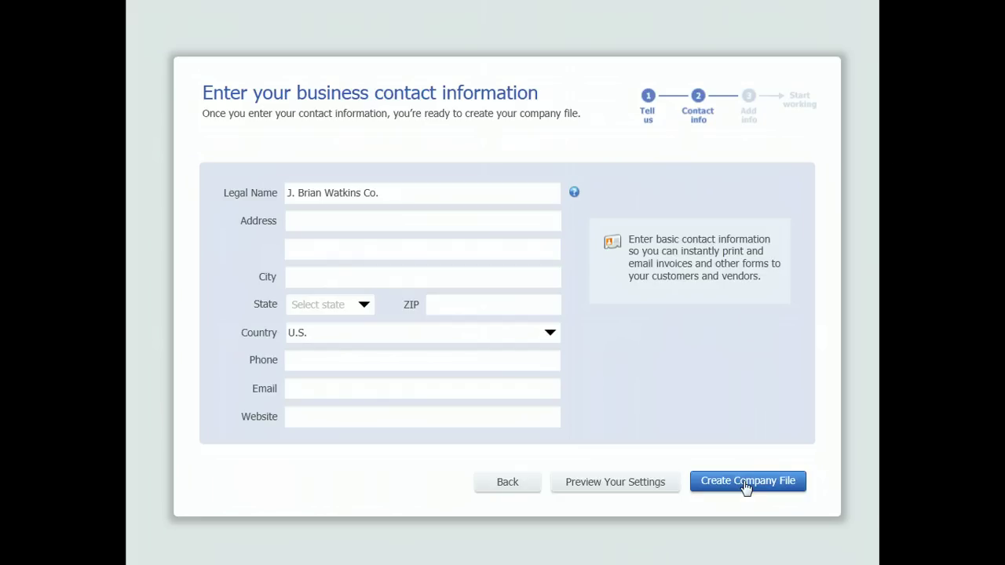
Create the new company file and start working in it
click(745, 487)
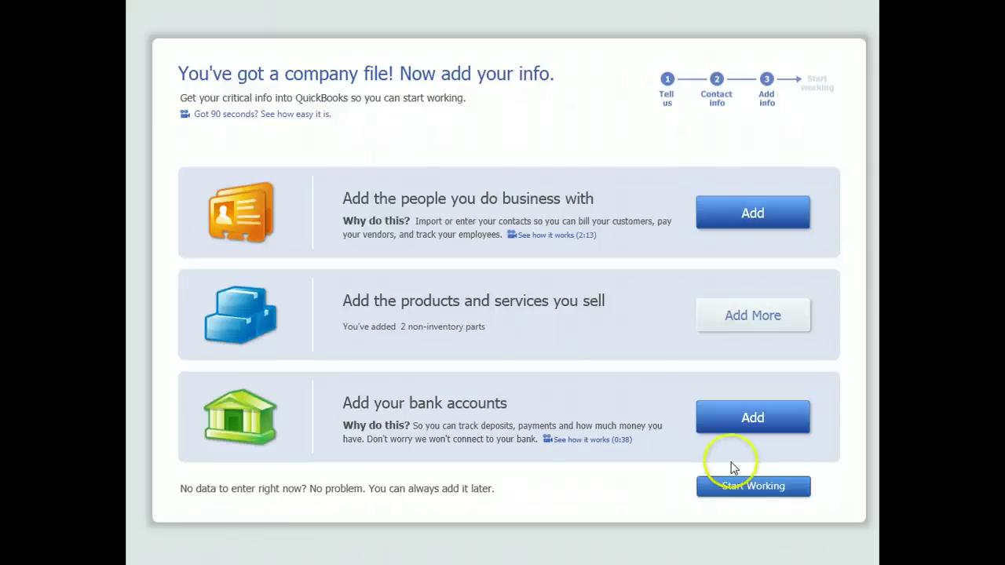
click(742, 488)
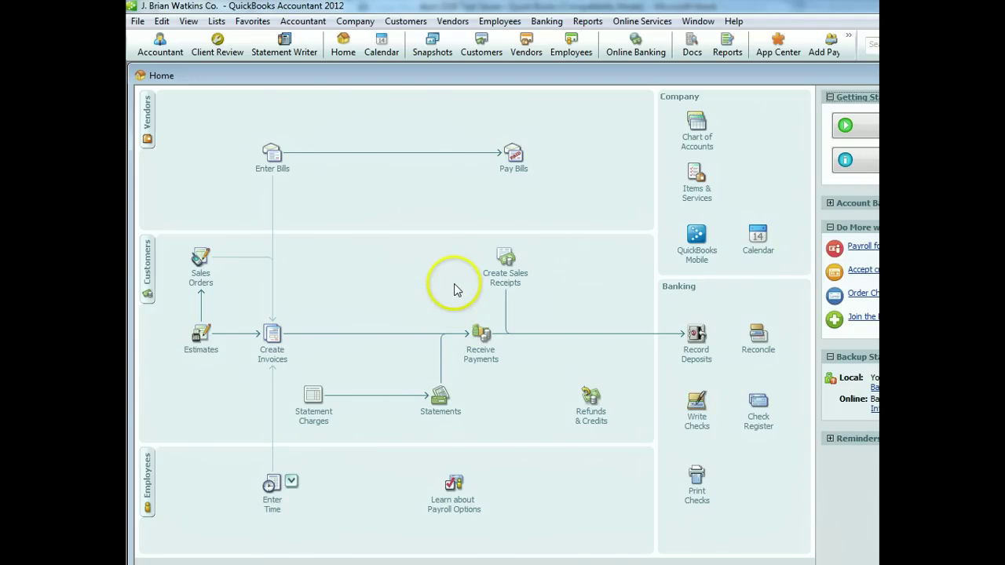
Enable 'Inventory and purchase orders are active' in the Items & Inventory company preferences
click(160, 23)
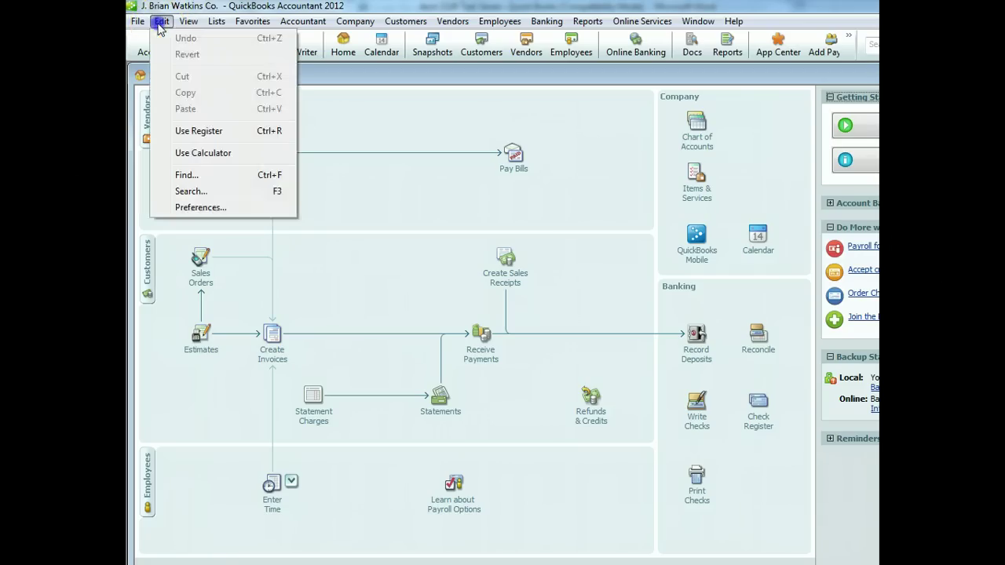
click(203, 207)
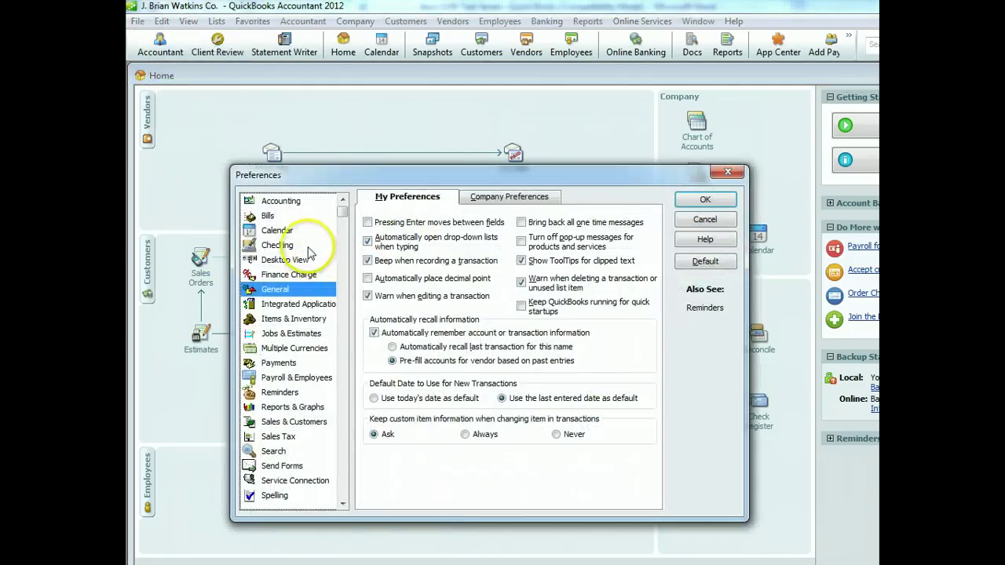
click(301, 320)
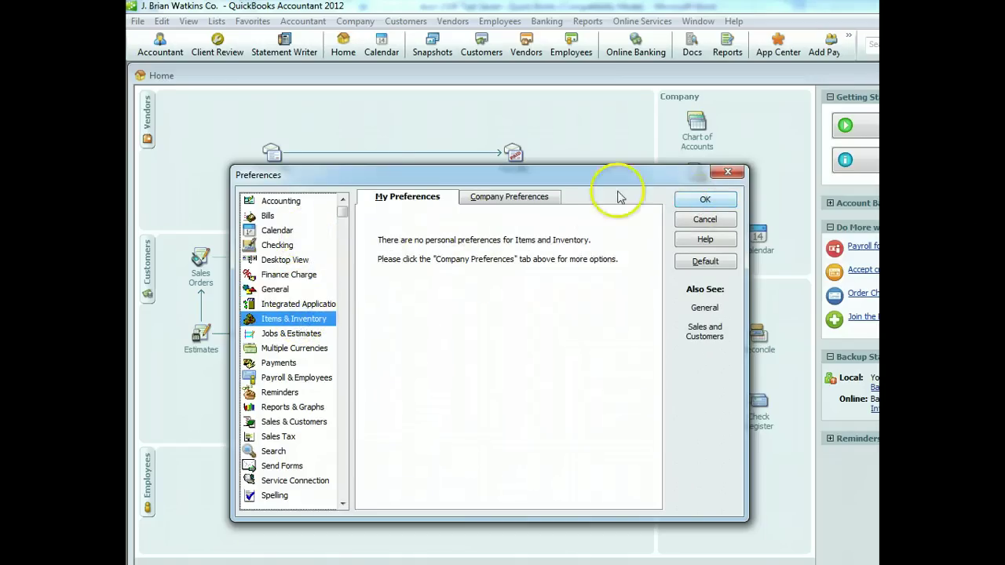
click(502, 198)
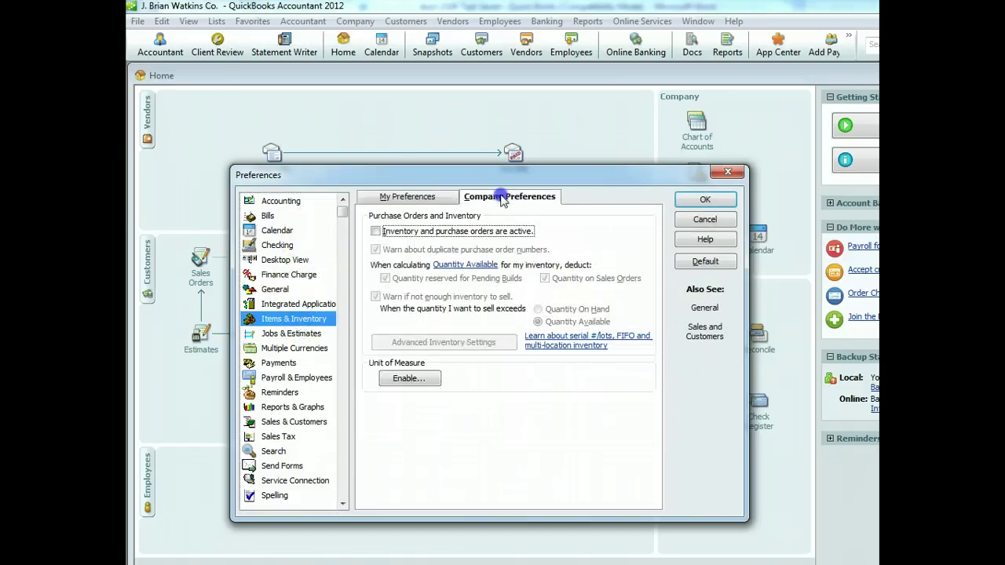
click(375, 230)
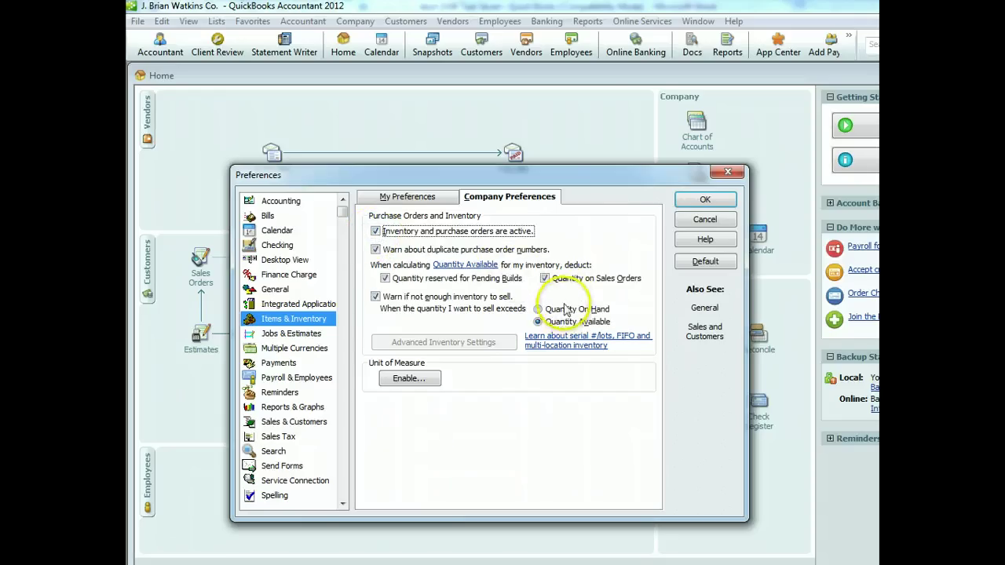
click(687, 202)
click(567, 391)
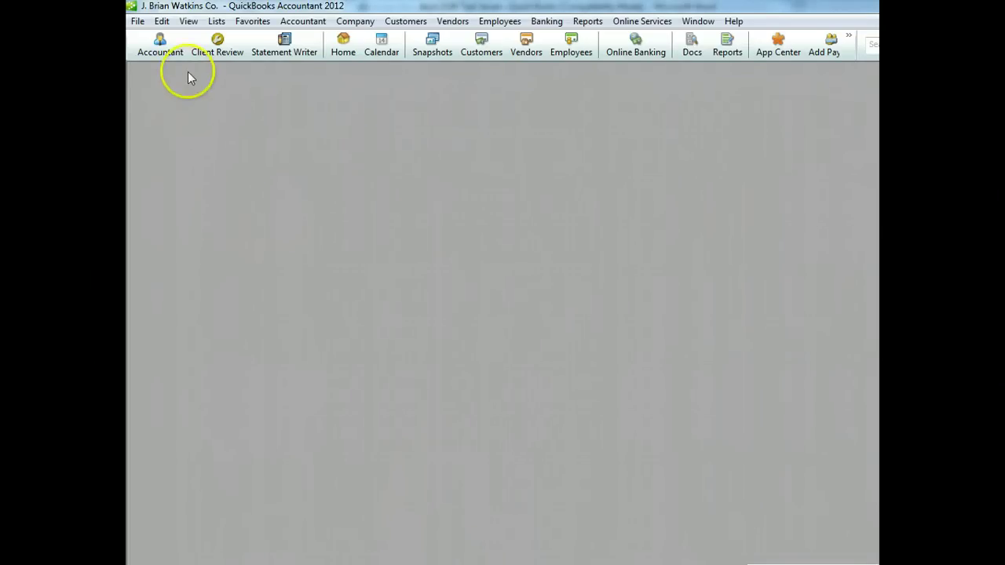
Set the Sales Tax company preference to Yes, charging sales tax
click(161, 21)
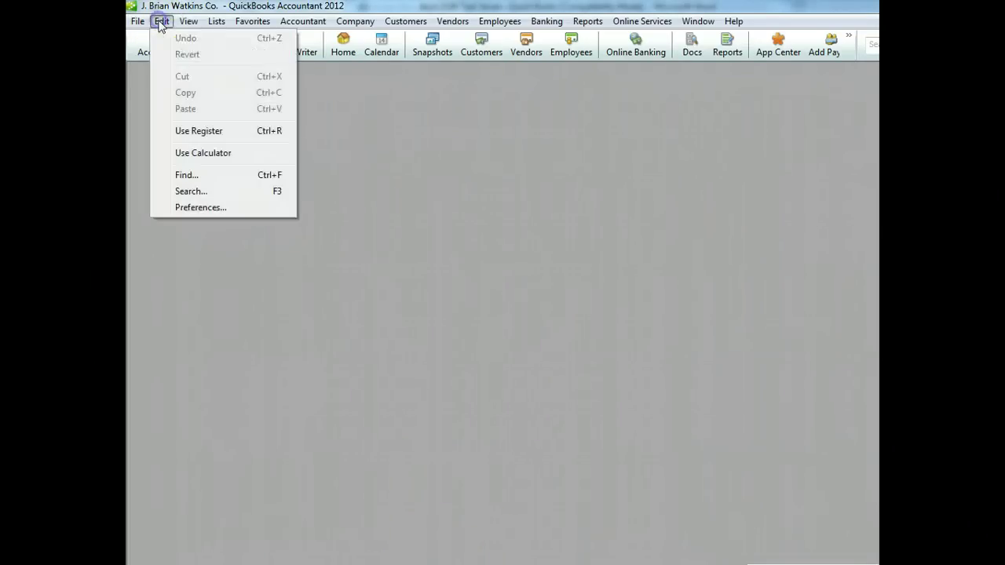
click(205, 208)
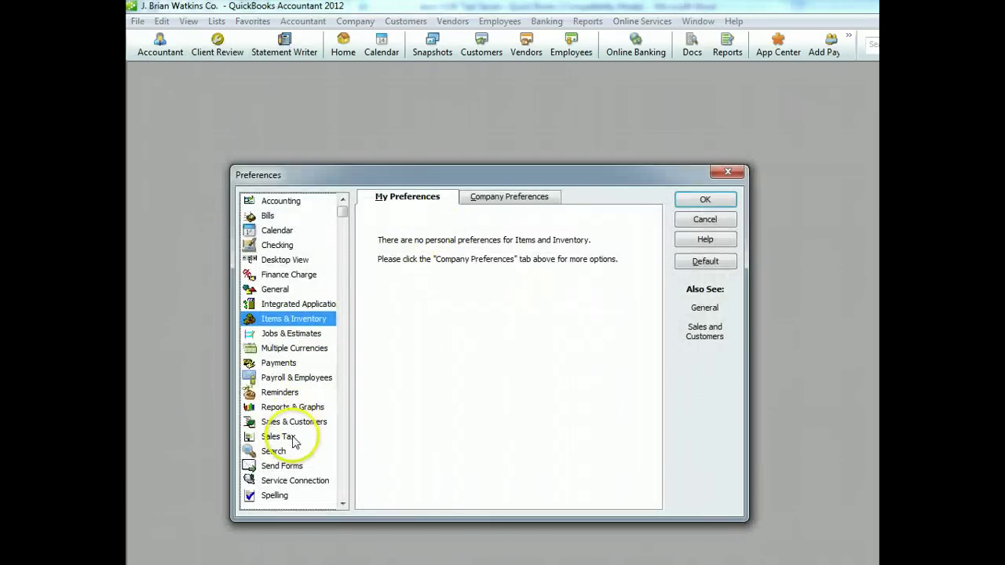
click(286, 437)
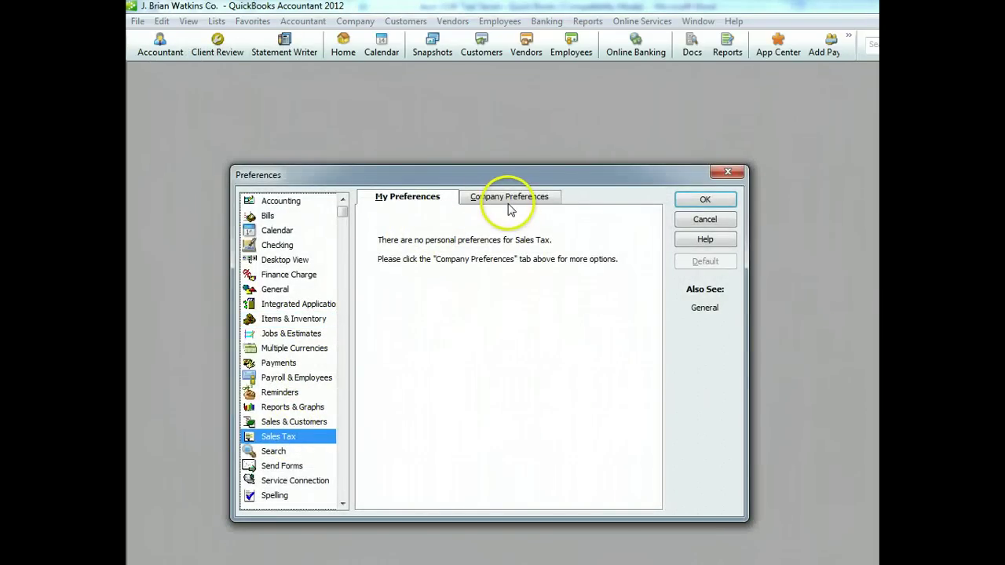
click(510, 198)
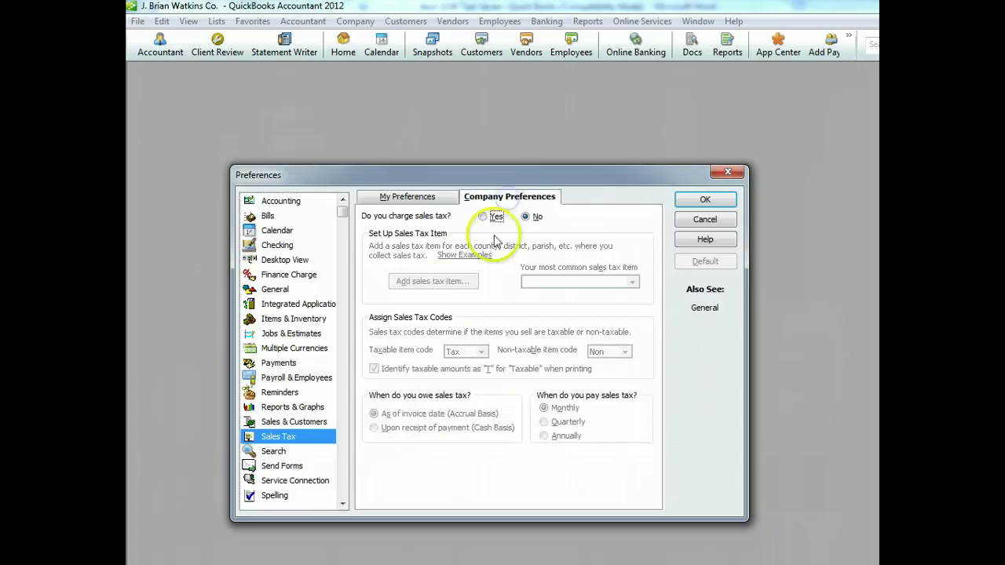
click(485, 218)
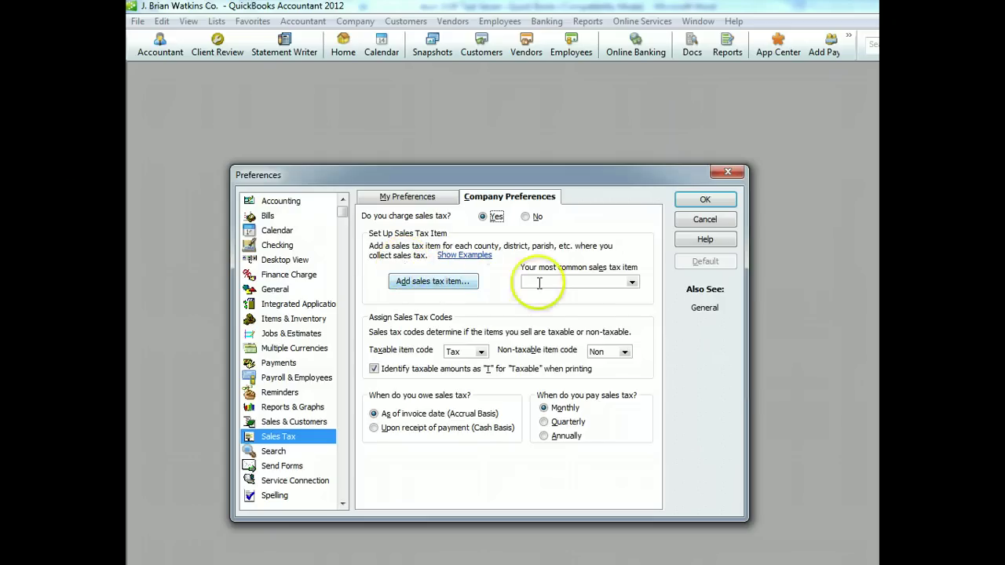
click(633, 283)
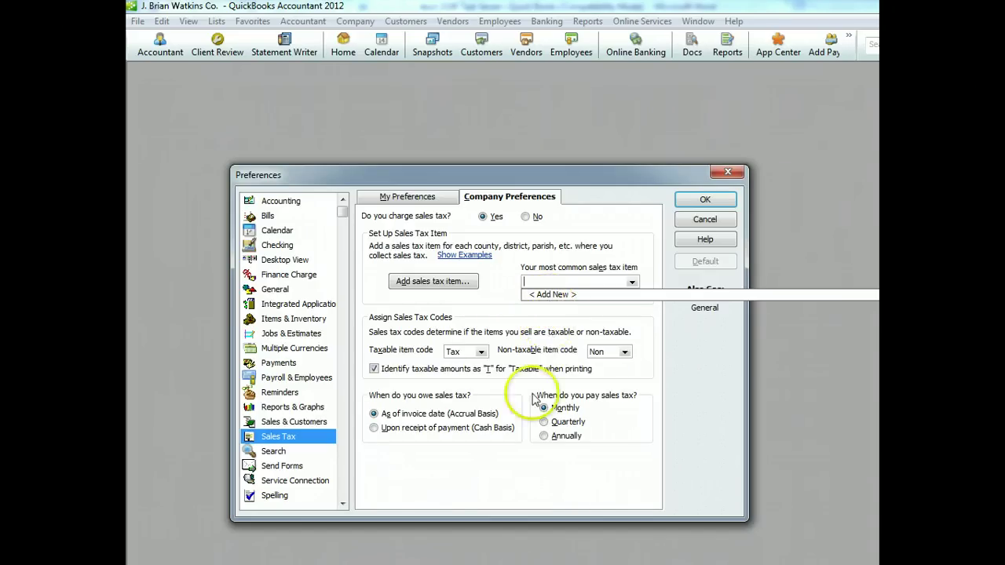
Create an 8.75% State Sales Tax item paid to new vendor State Tax Authority, as of 04/01/2012
click(550, 294)
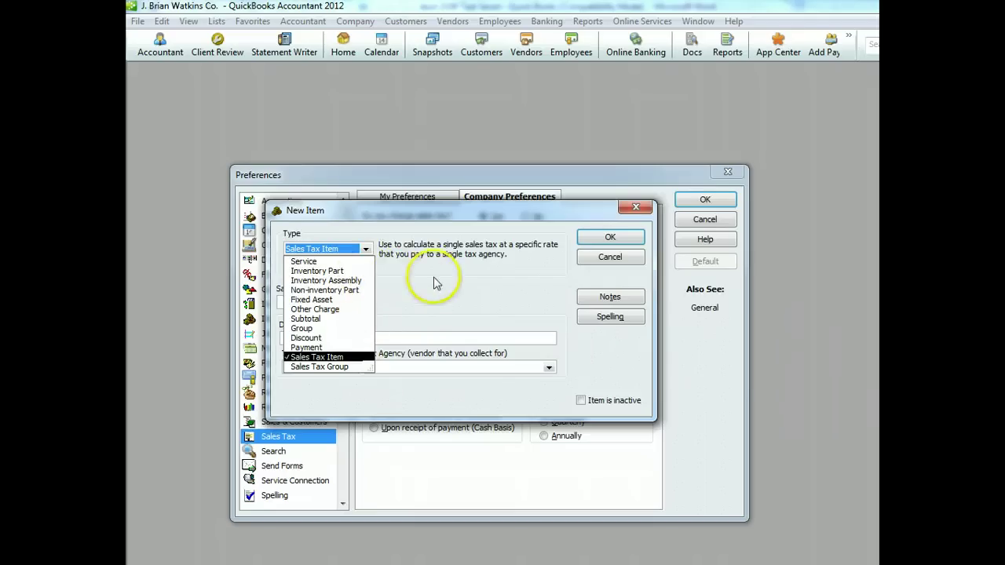
click(417, 282)
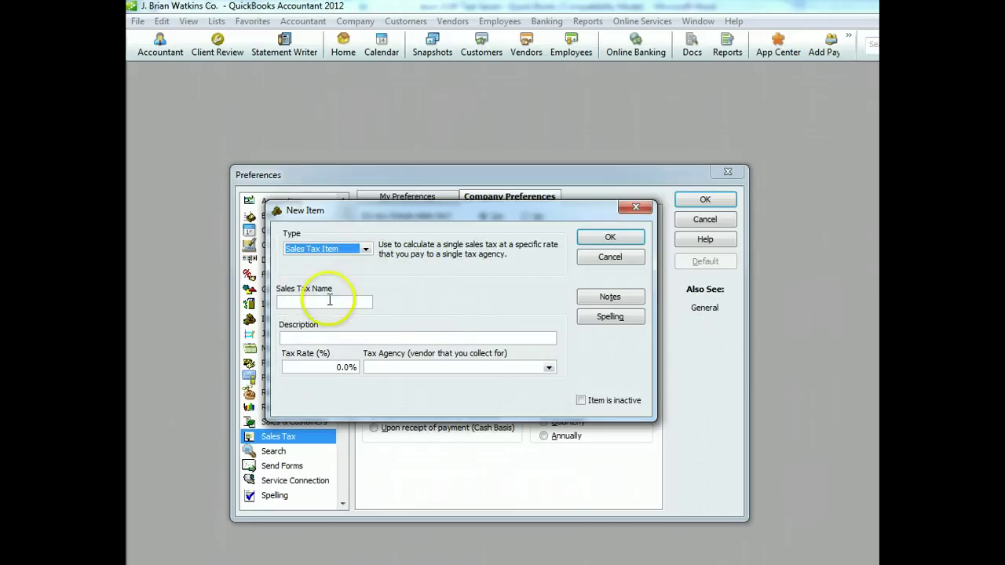
click(330, 301)
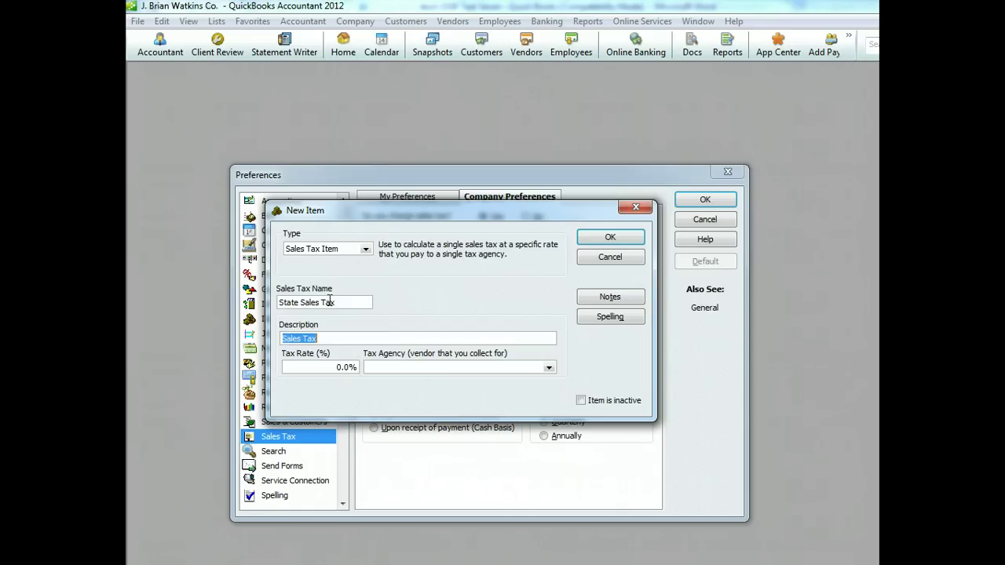
key(Tab)
click(548, 367)
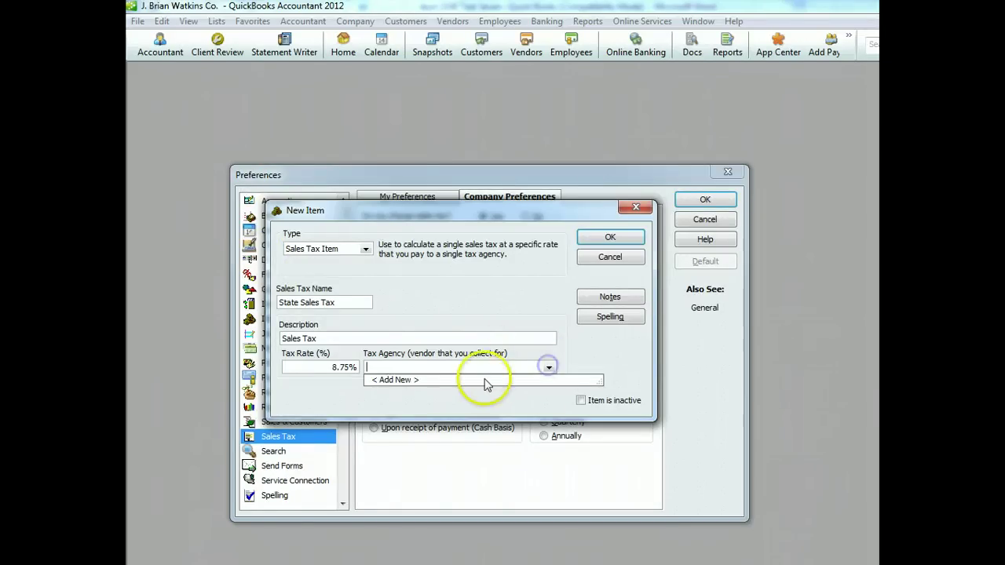
click(460, 381)
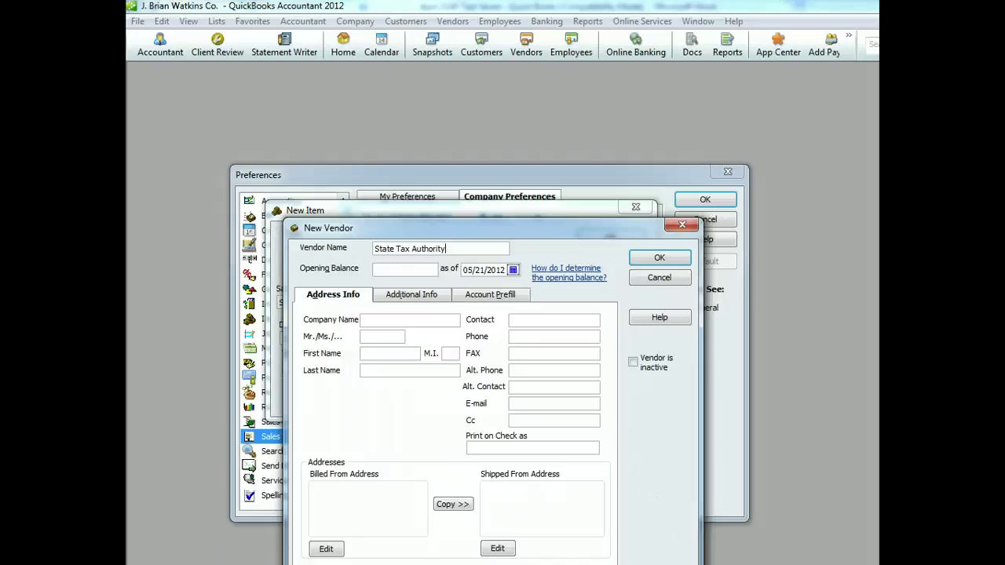
click(513, 270)
click(469, 284)
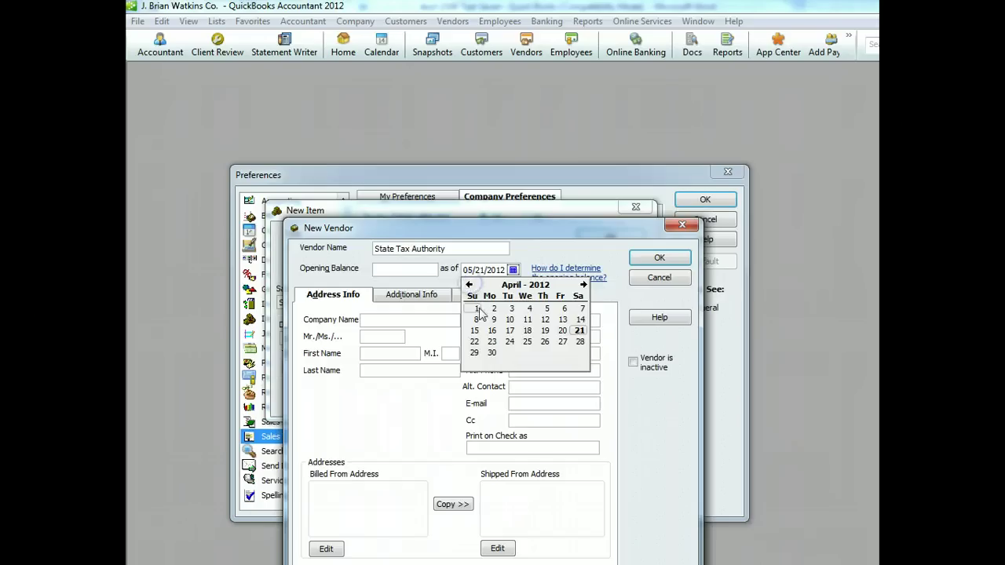
click(476, 309)
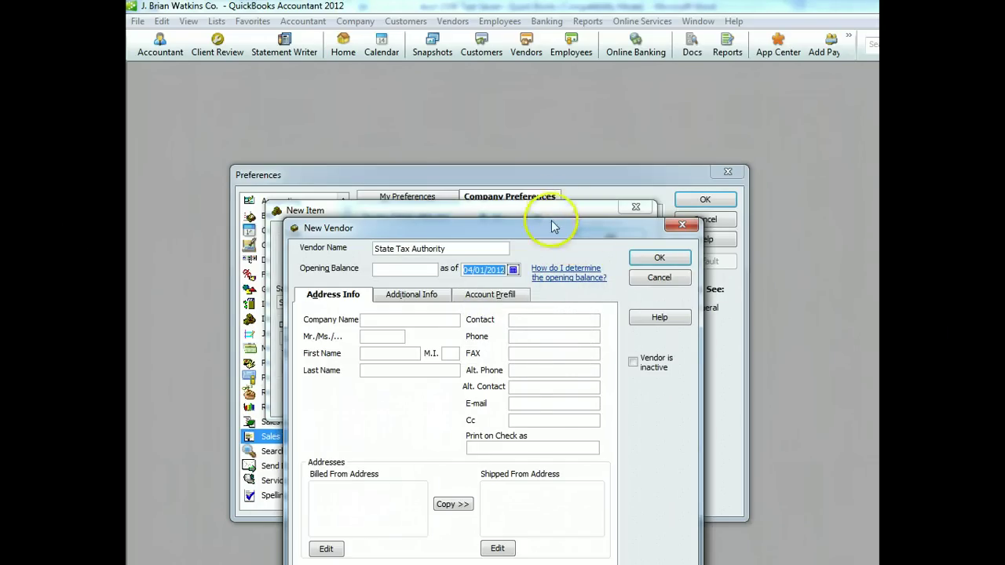
click(651, 259)
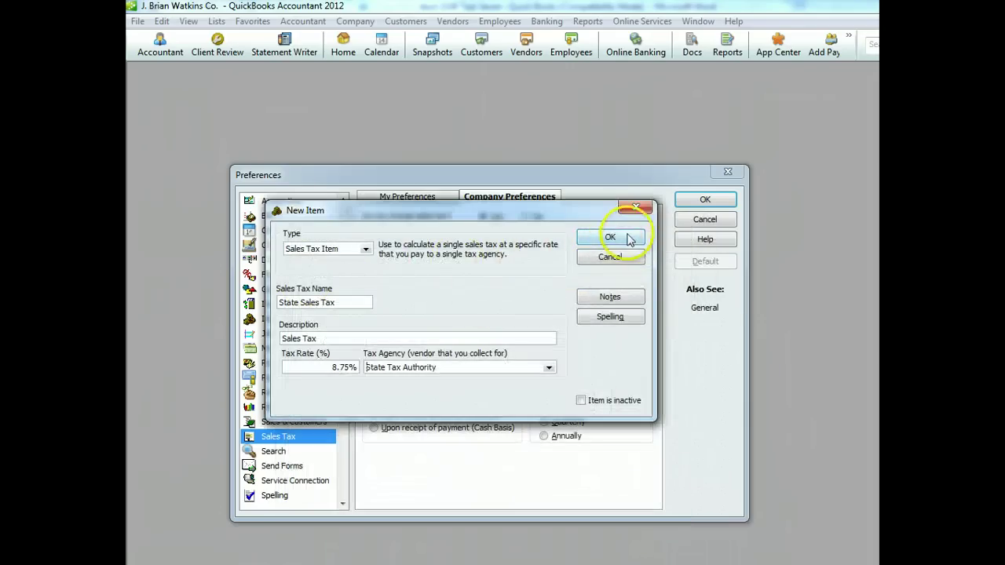
click(612, 237)
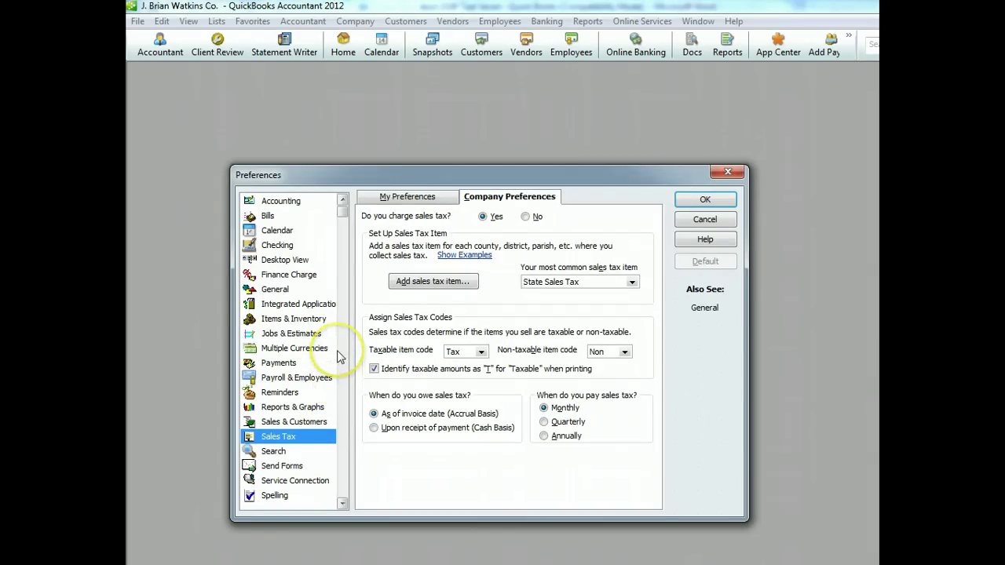
Save the sales tax preferences, making existing customers and parts taxable
click(279, 290)
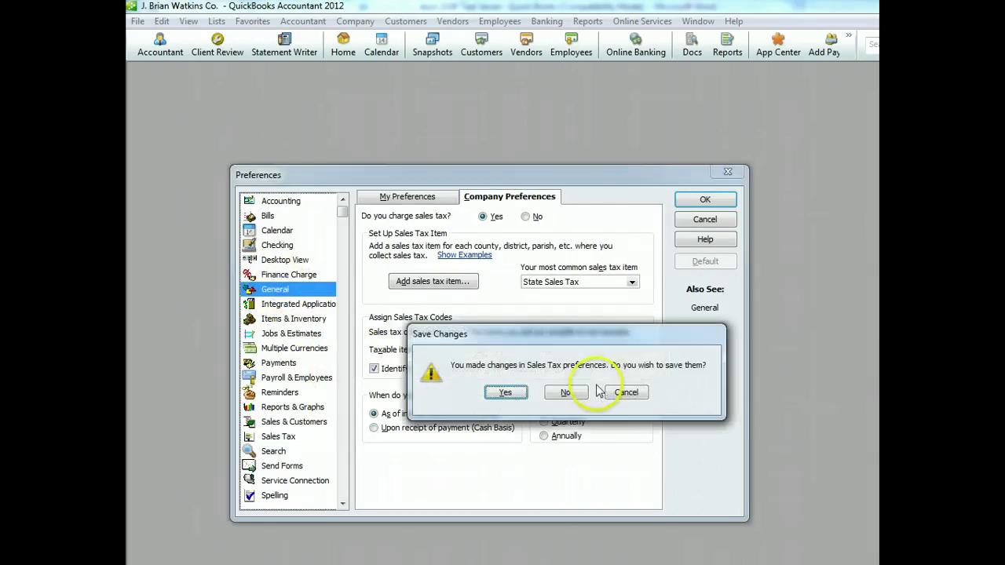
click(507, 392)
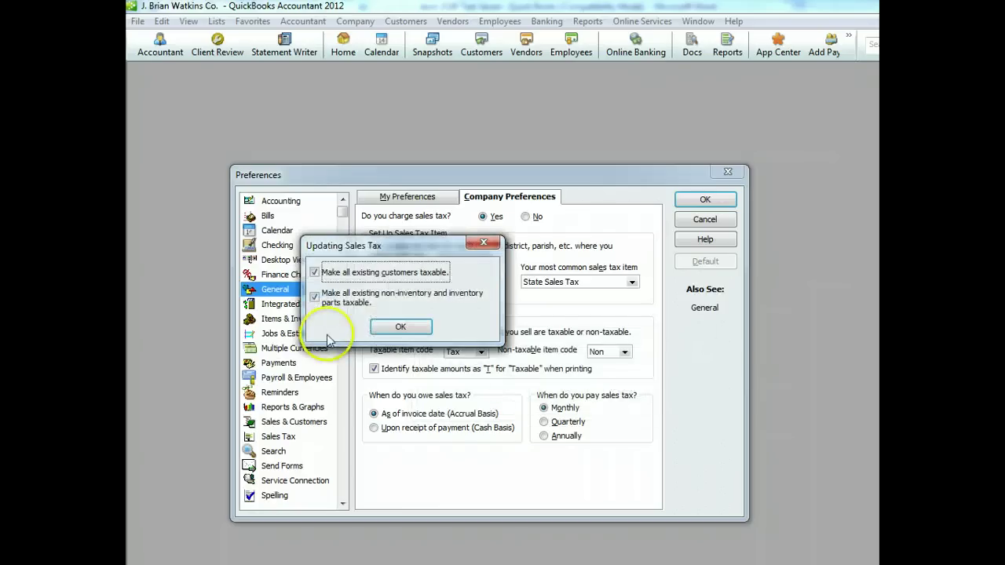
click(400, 328)
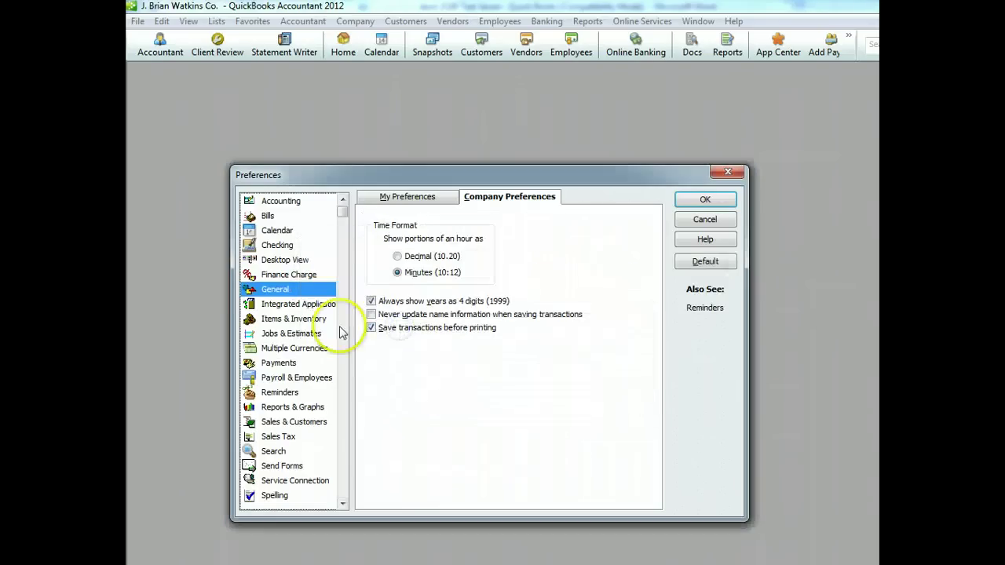
Turn off saving transactions before printing and the transaction beep, then close Preferences
click(371, 327)
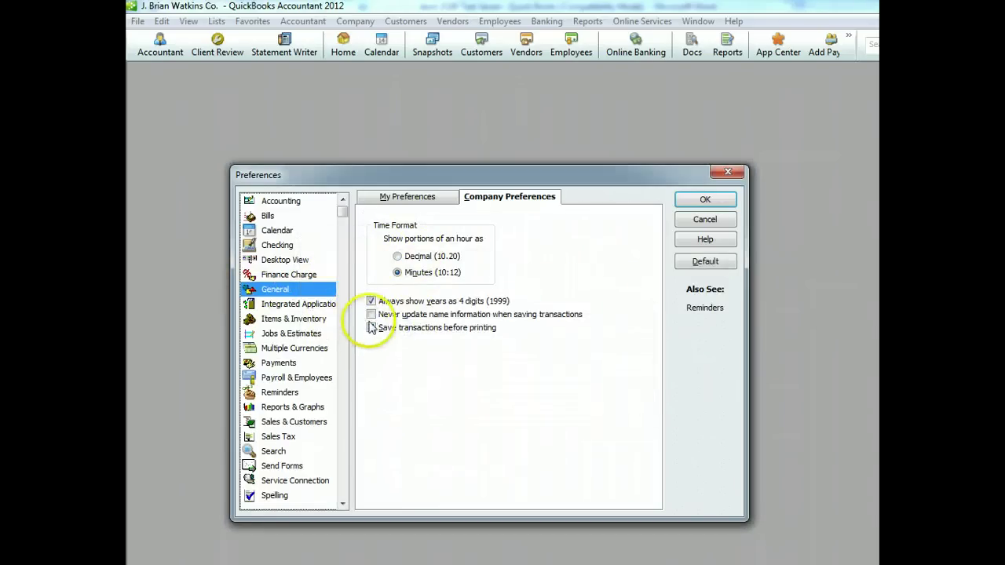
click(414, 199)
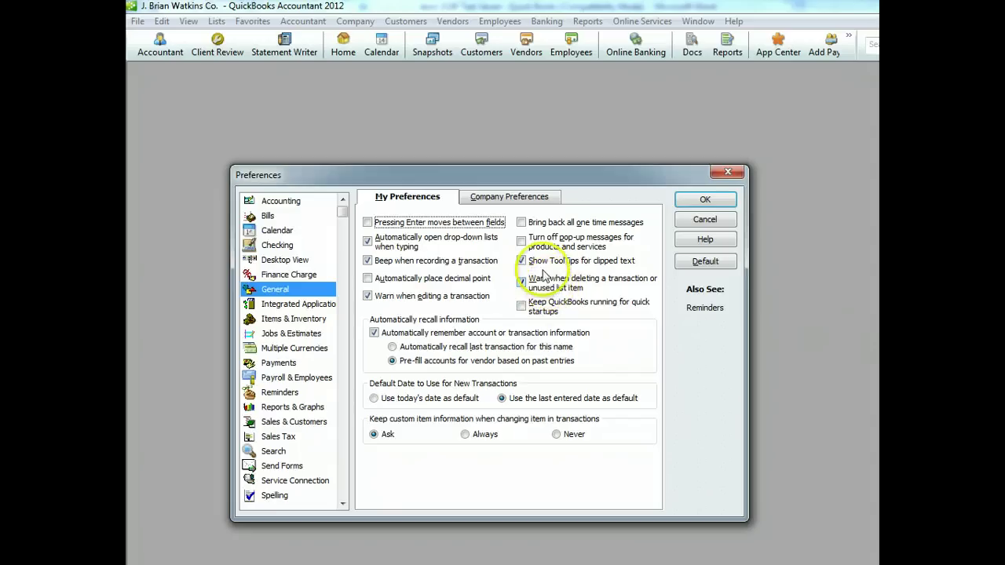
click(367, 260)
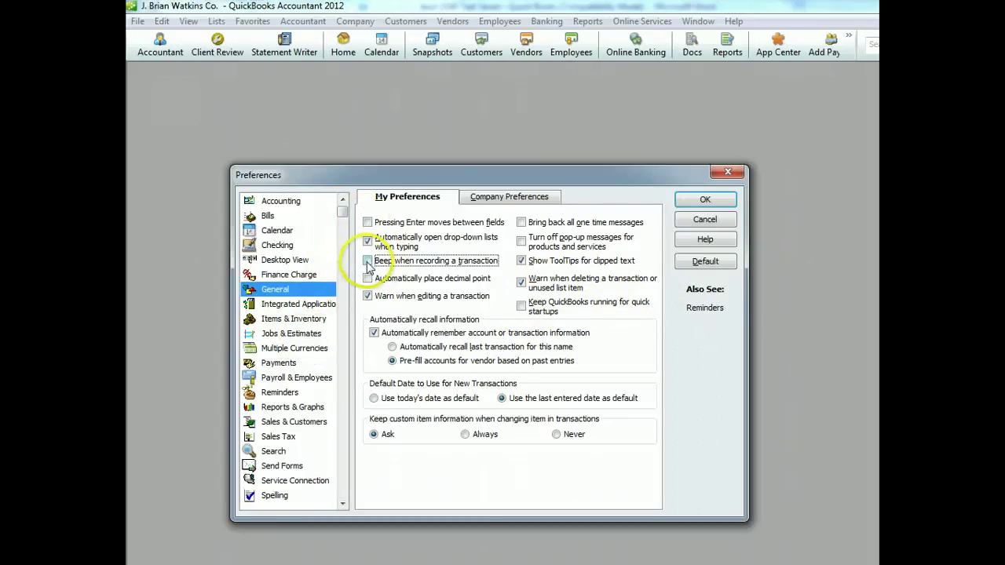
click(705, 199)
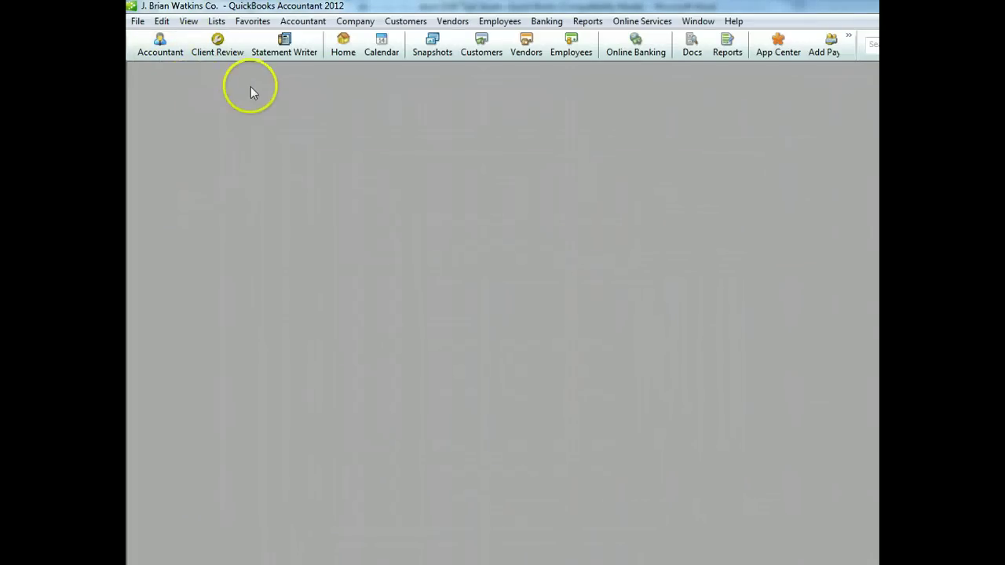
Return to the QuickBooks Home page workflow
click(342, 48)
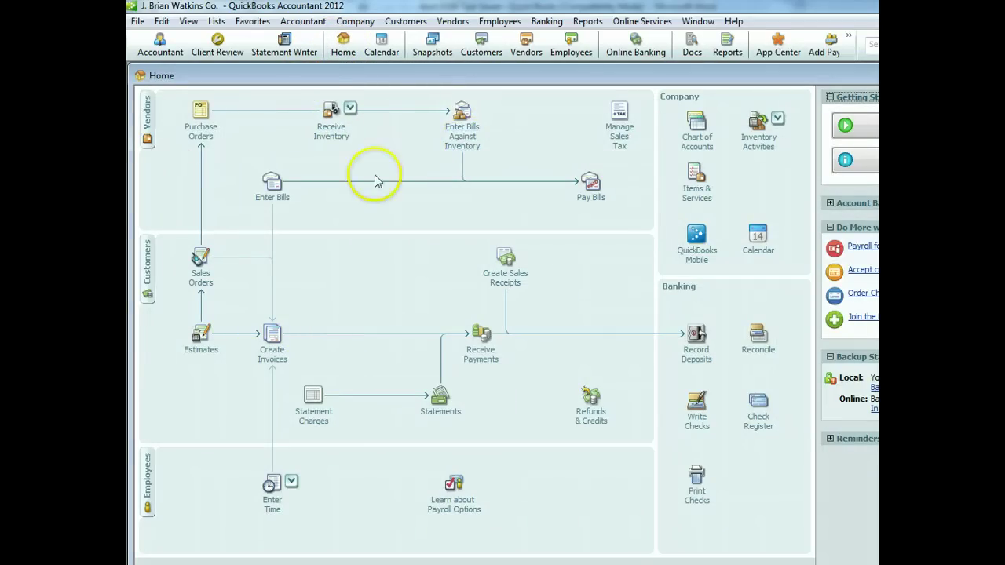
click(521, 328)
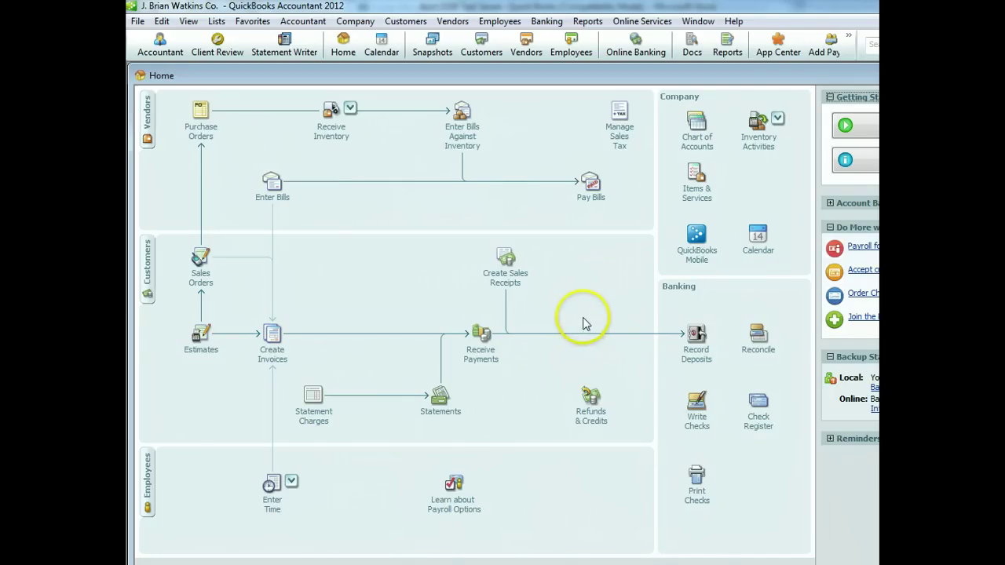
Add a Bank account BYU Hawaii Credit Union described as Operating Checking Account
click(701, 351)
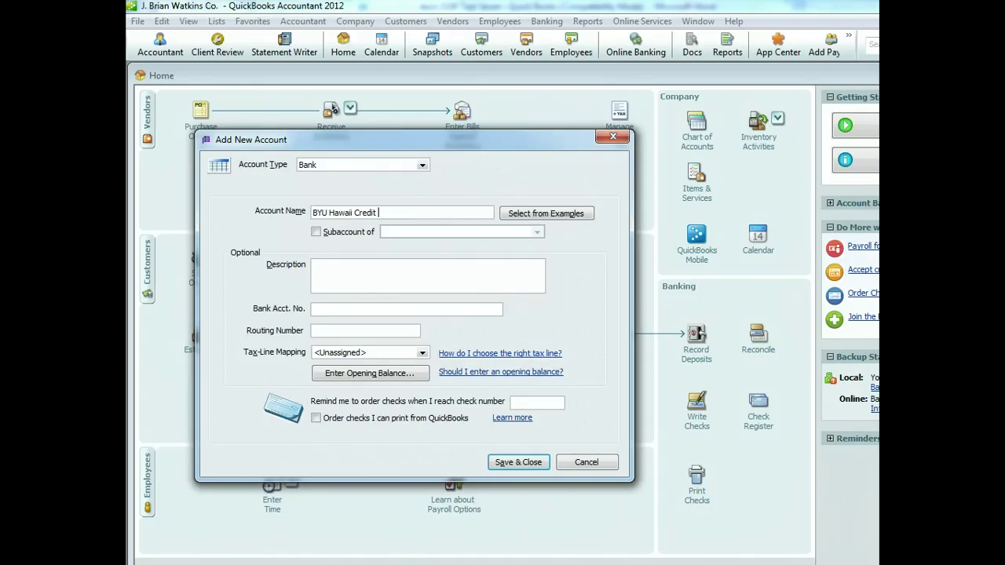
key(Tab)
key(Tab)
key(Tab)
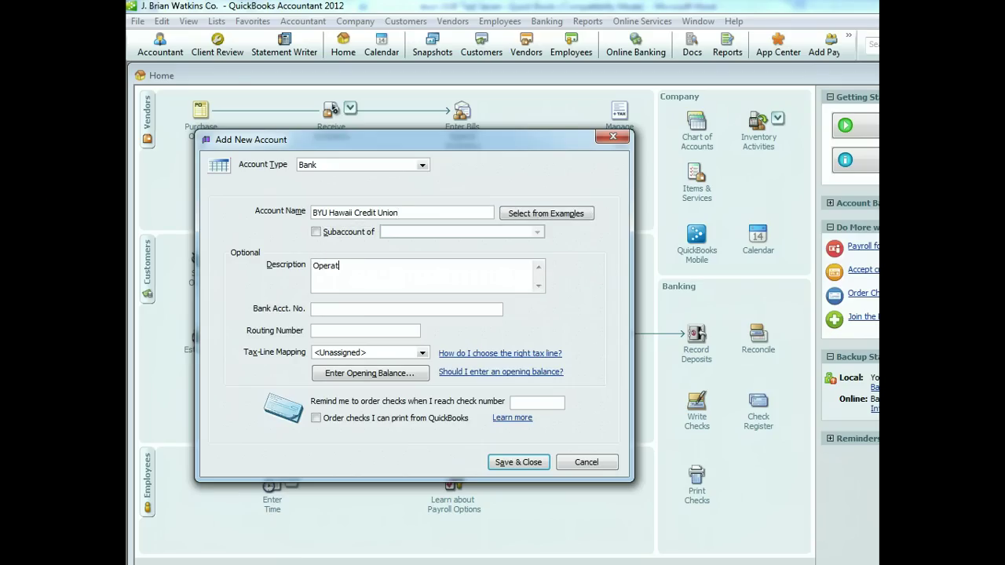
text(Operating Checking Account)
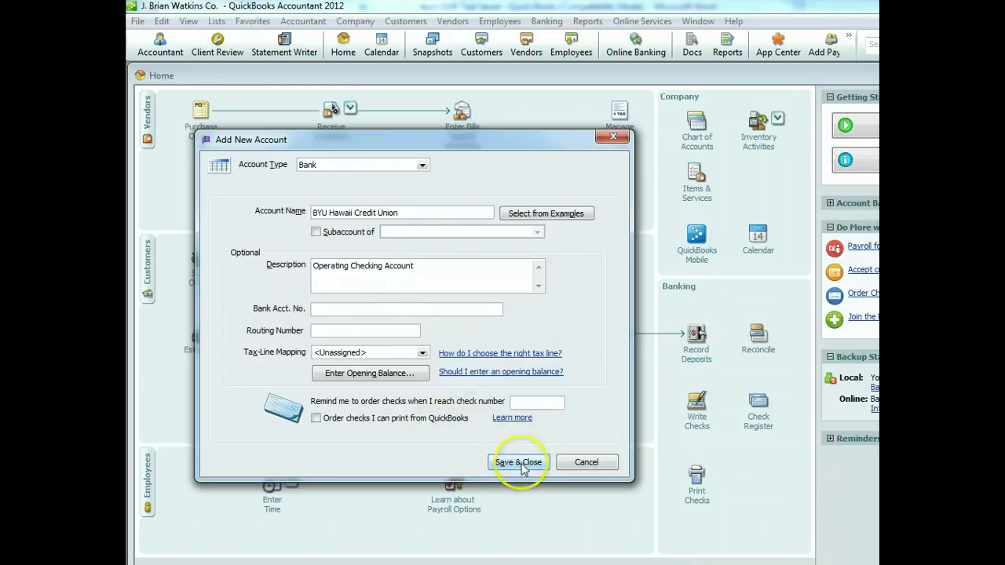
click(423, 166)
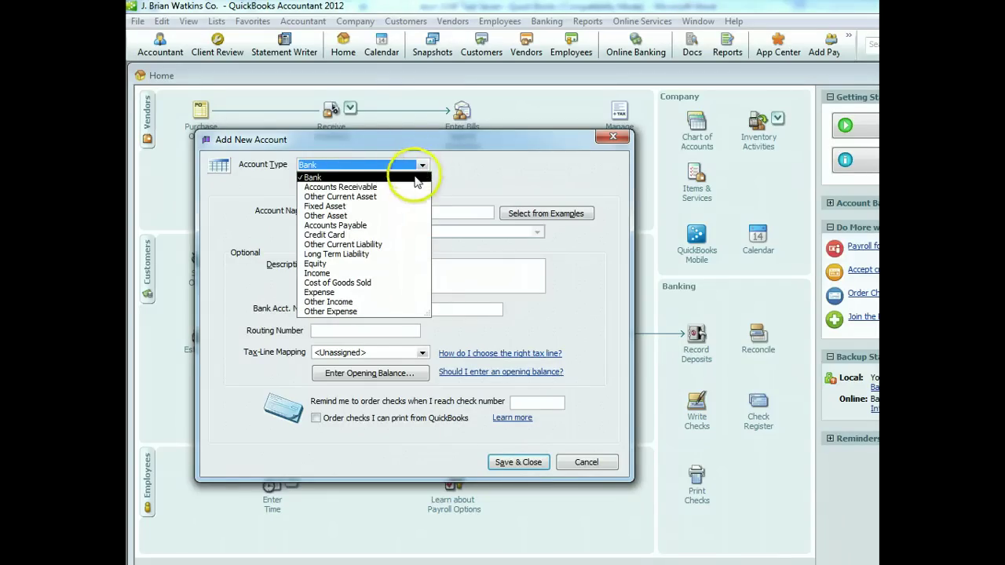
click(423, 165)
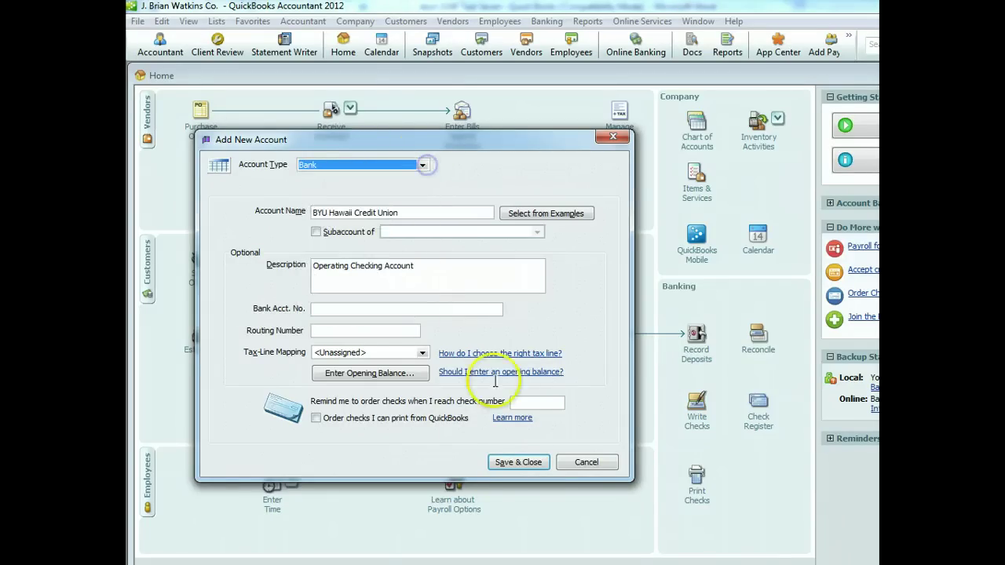
click(518, 461)
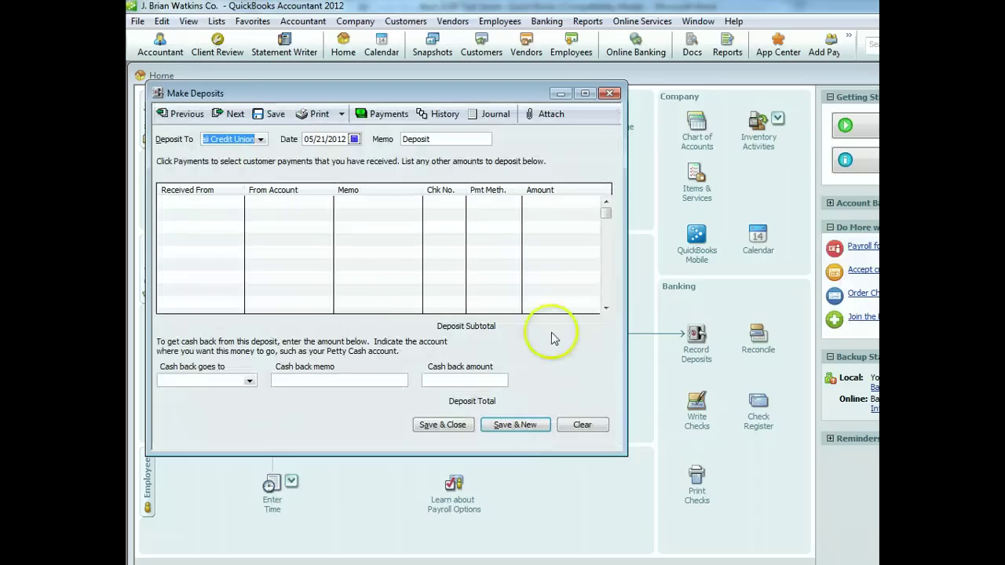
Date the deposit 04/05/2012 and open the Received From names list on the first line
click(354, 139)
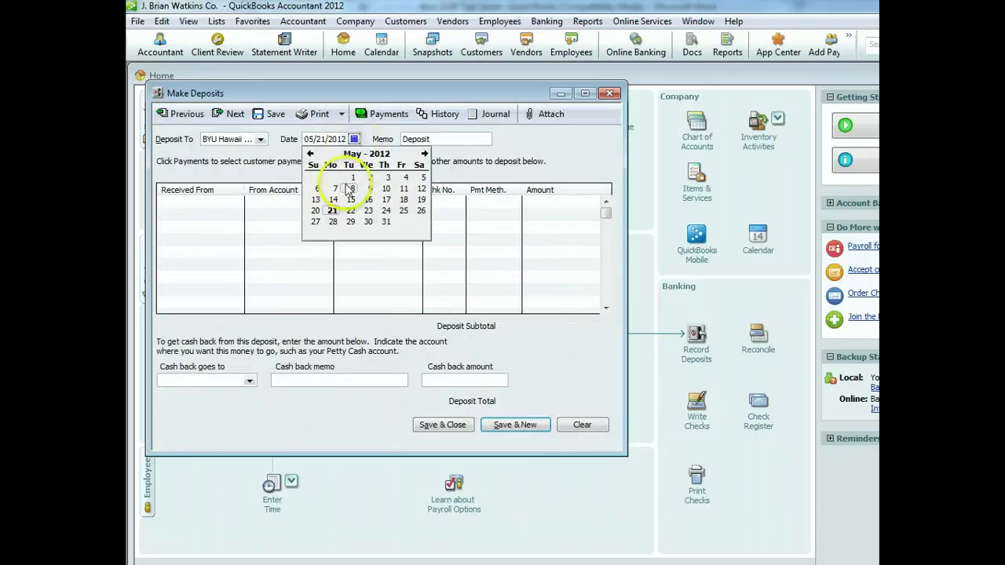
click(423, 177)
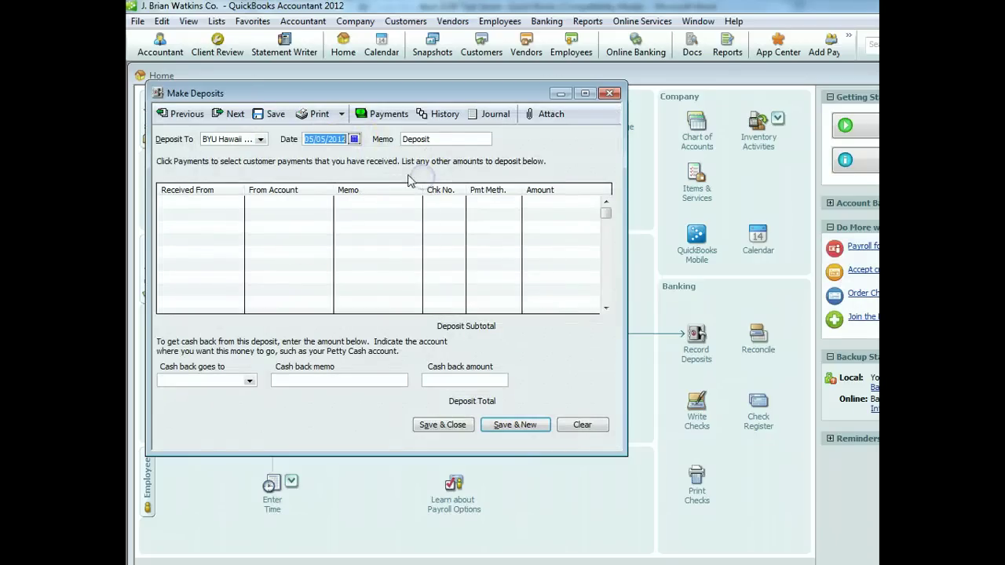
click(354, 139)
click(310, 154)
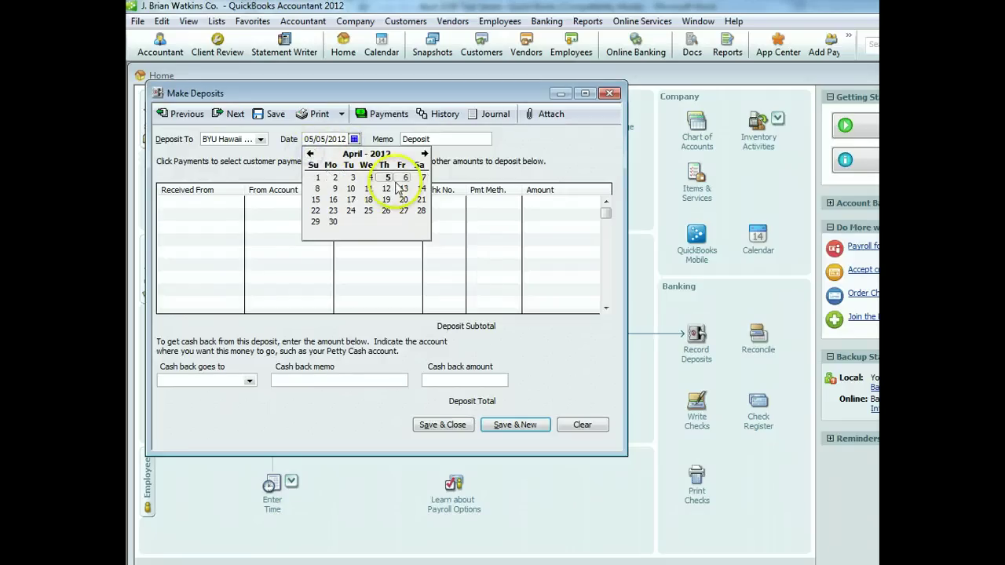
click(355, 139)
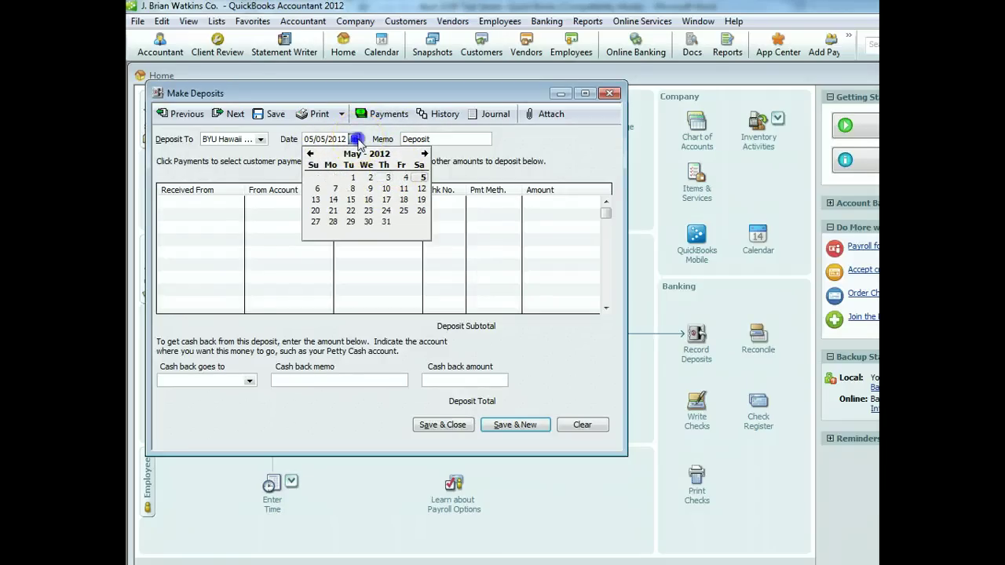
click(310, 153)
click(384, 178)
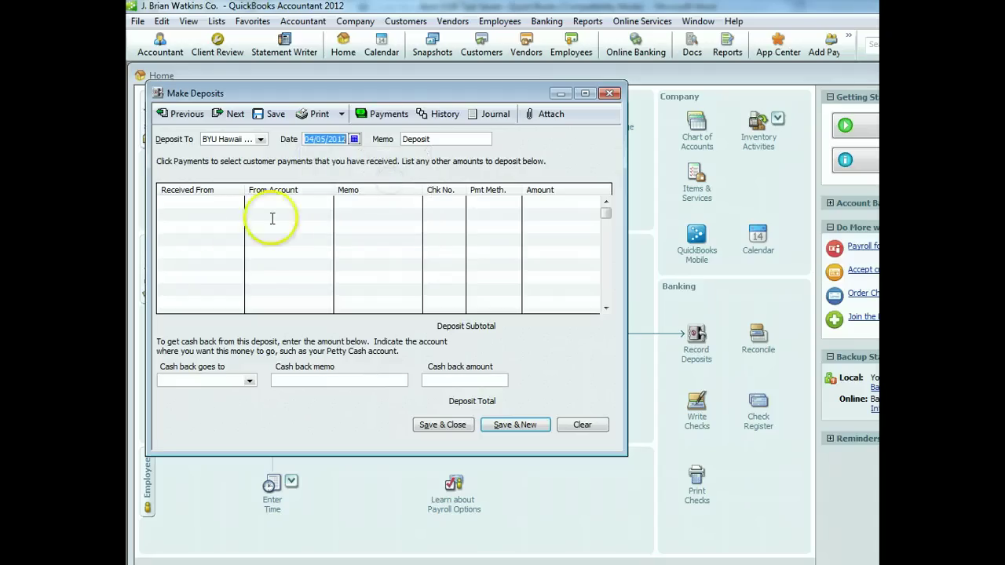
click(190, 203)
click(237, 203)
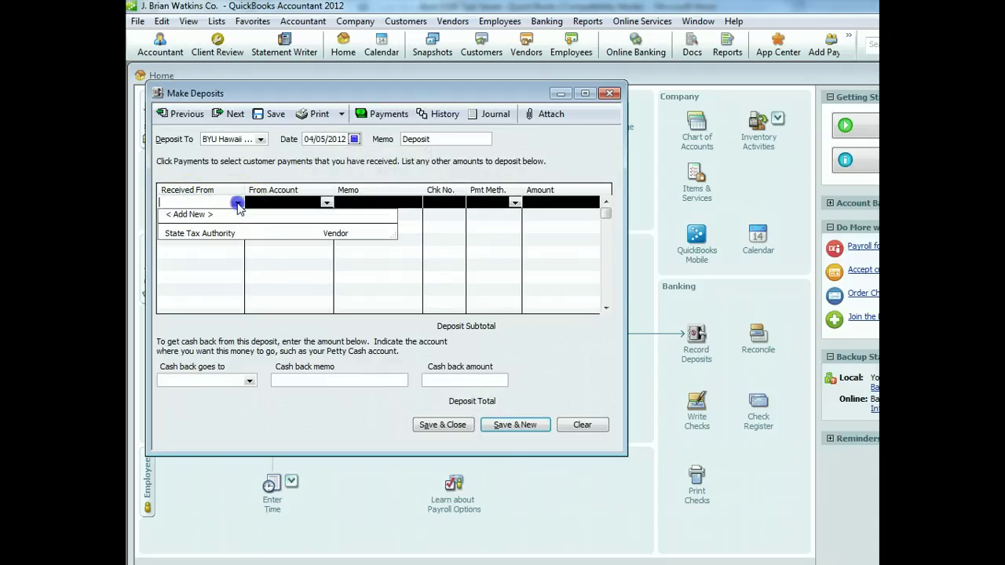
Add the owner as a new Other-type name and set them as the deposit's Received From payer
click(188, 214)
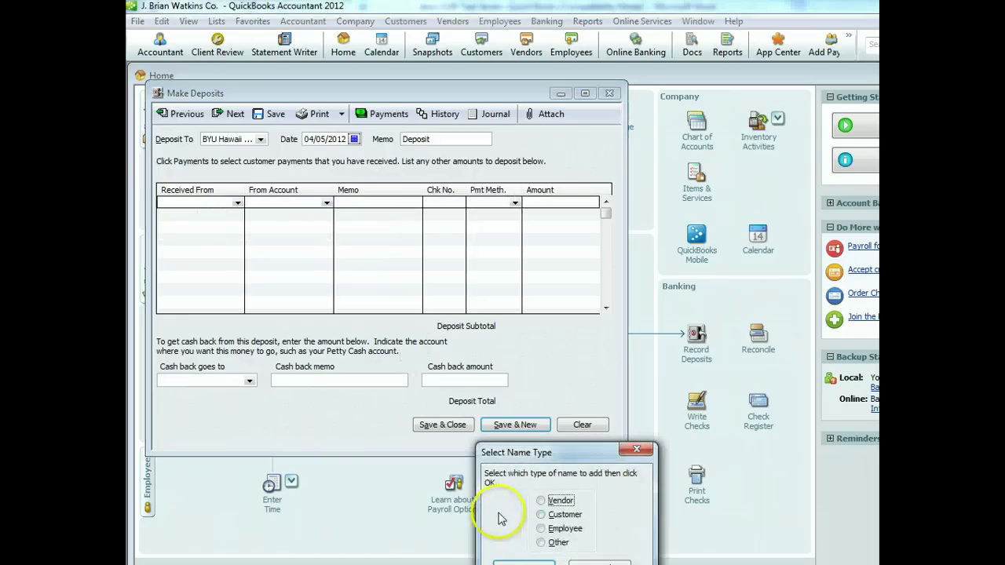
drag(573, 455, 552, 281)
click(519, 368)
click(502, 392)
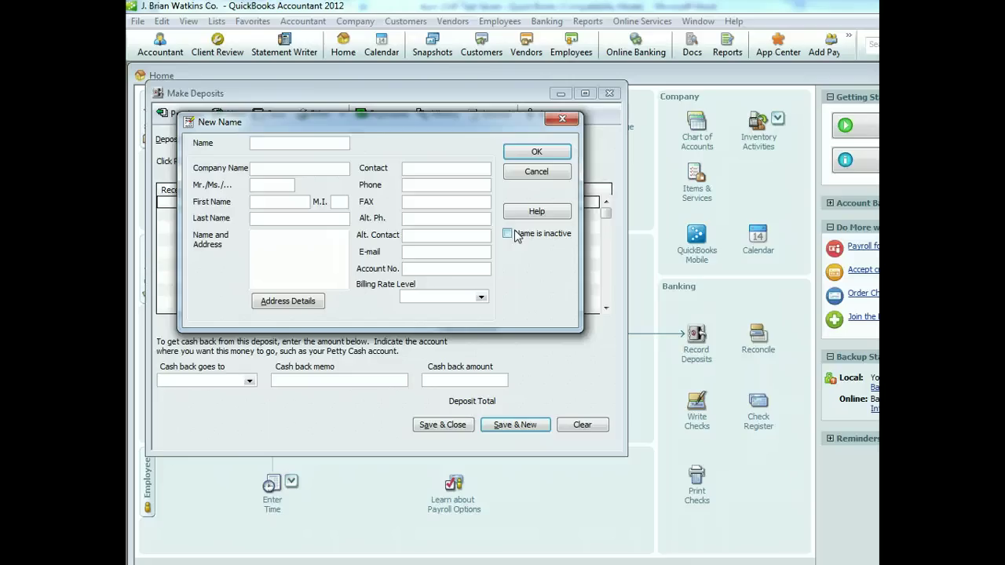
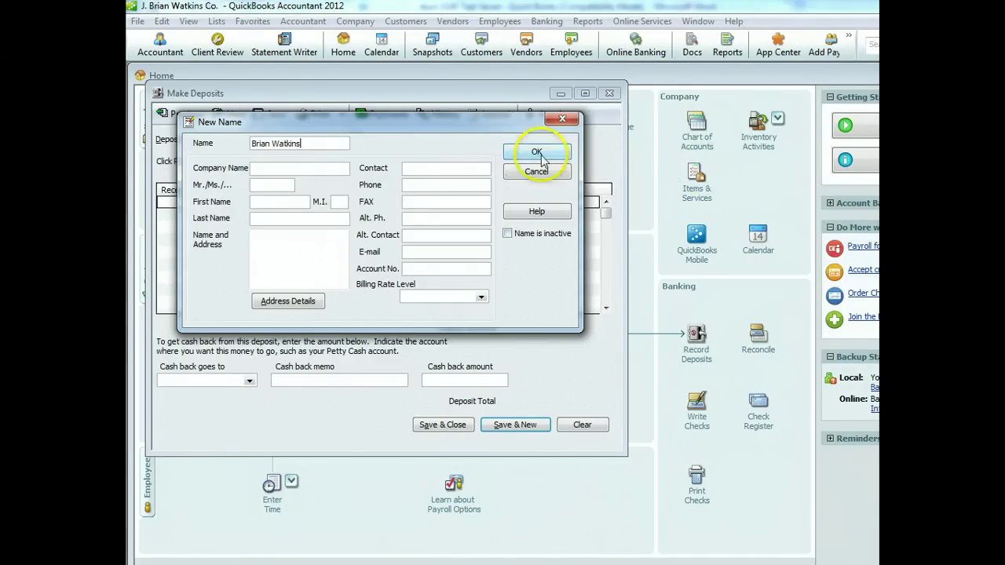
click(536, 152)
click(326, 202)
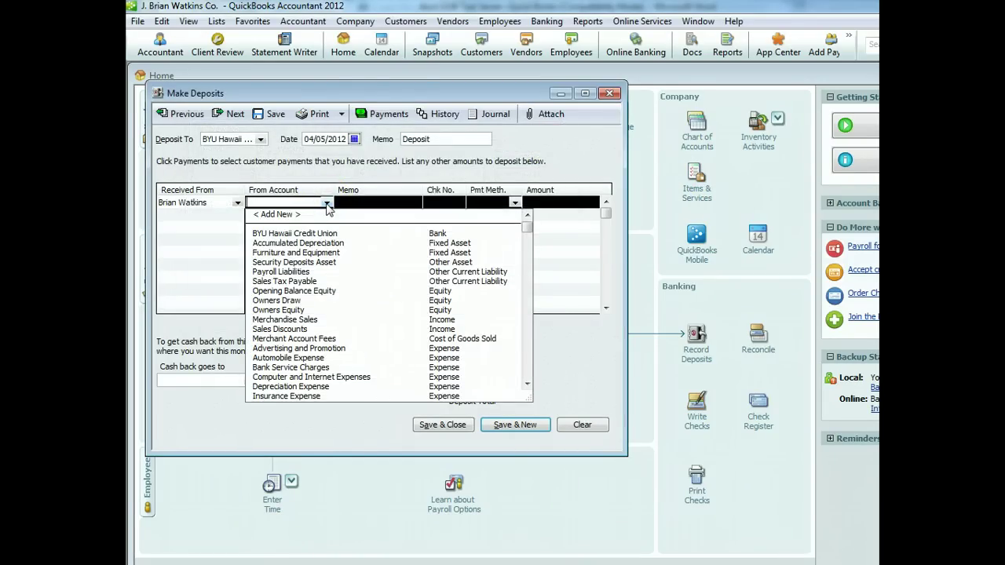
Fill the deposit line with Owners Equity, memo 'Opening Investment' and check 8839, then switch to Word
click(287, 310)
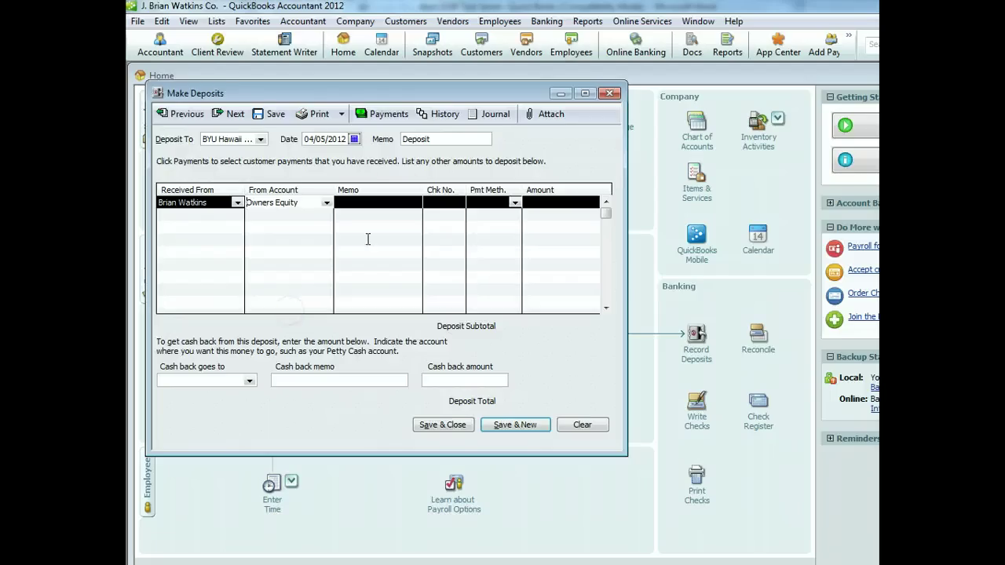
click(391, 204)
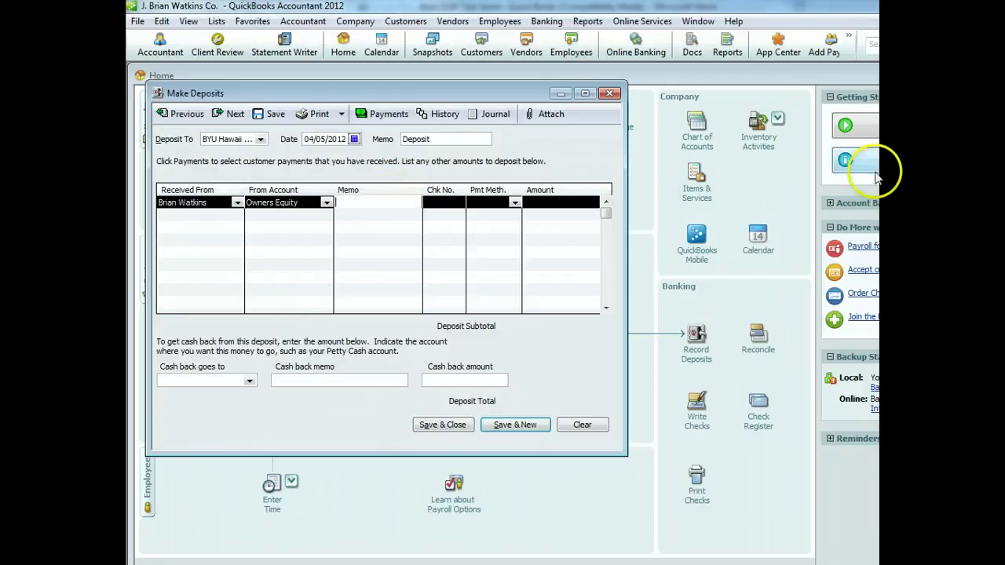
text(Opening Investment)
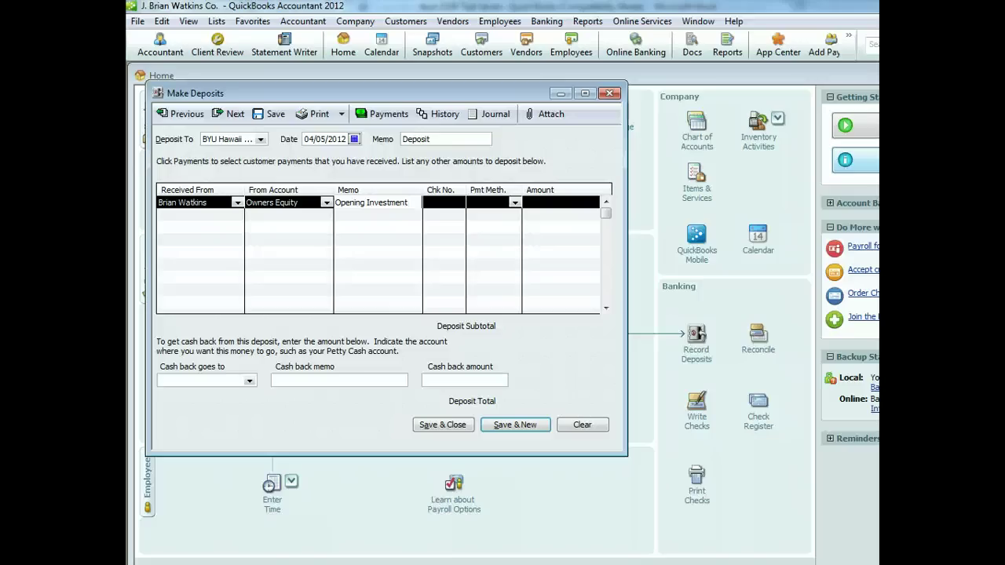
click(444, 203)
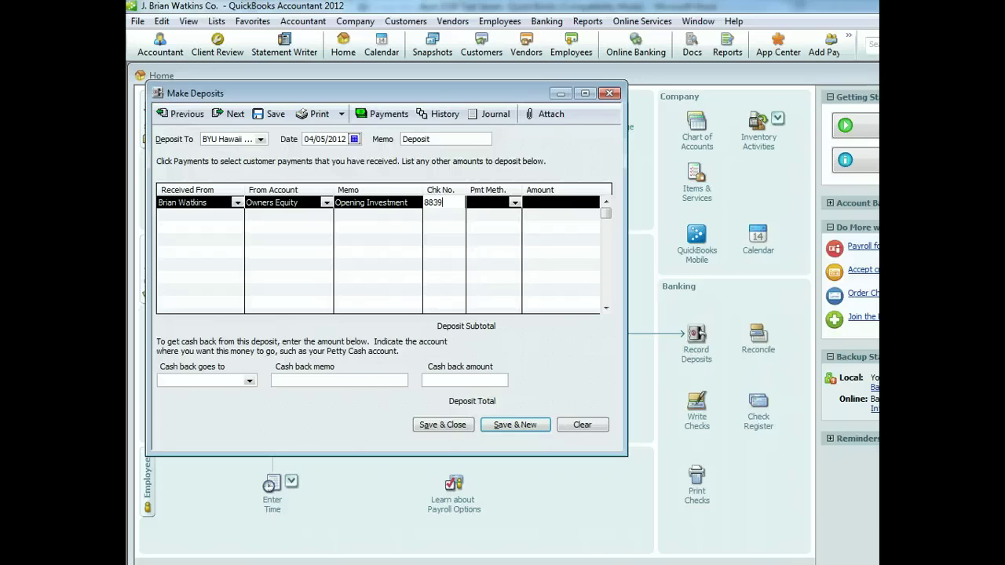
key(alt+Tab)
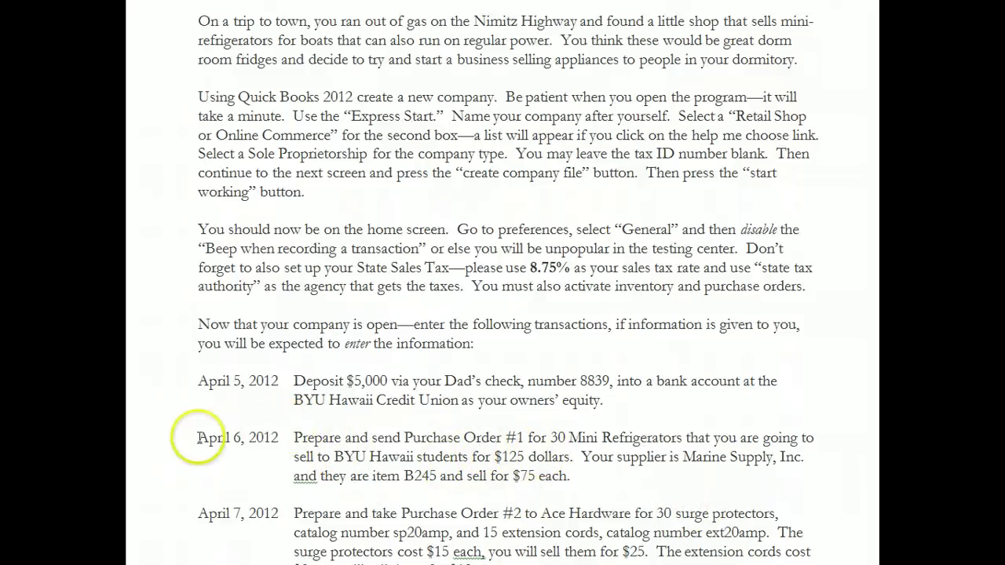
Highlight the April 6, 2012 purchase order instructions in Word, then return to QuickBooks
drag(197, 436, 638, 472)
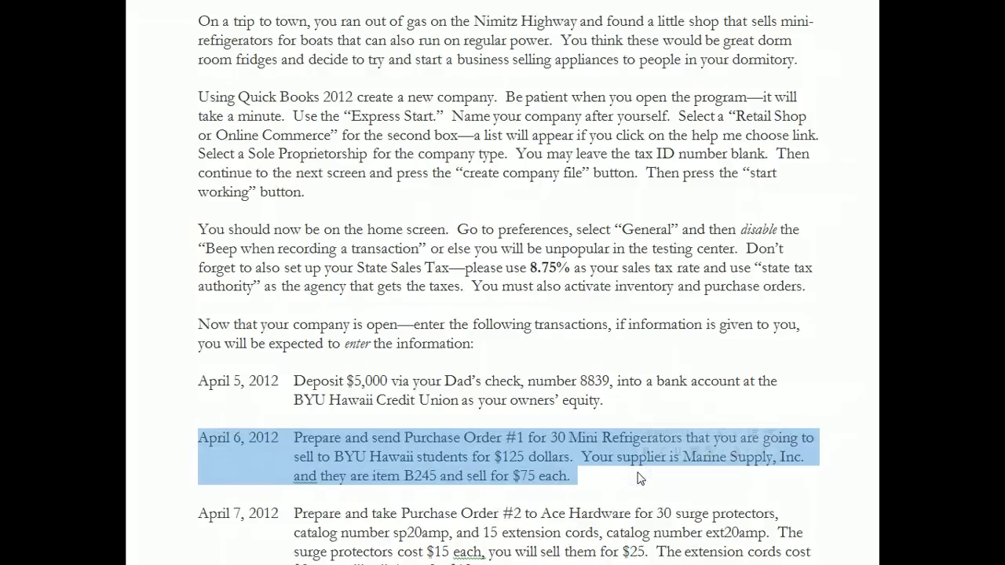
key(alt+Tab)
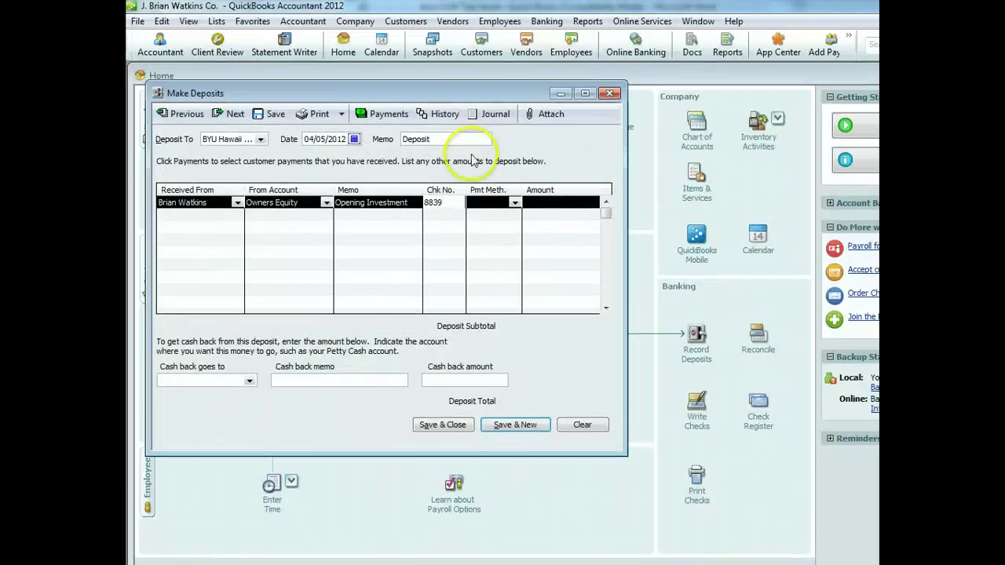
Pay the deposit line by Check for 5000 and save it, accepting the Retained Earnings warning
click(519, 219)
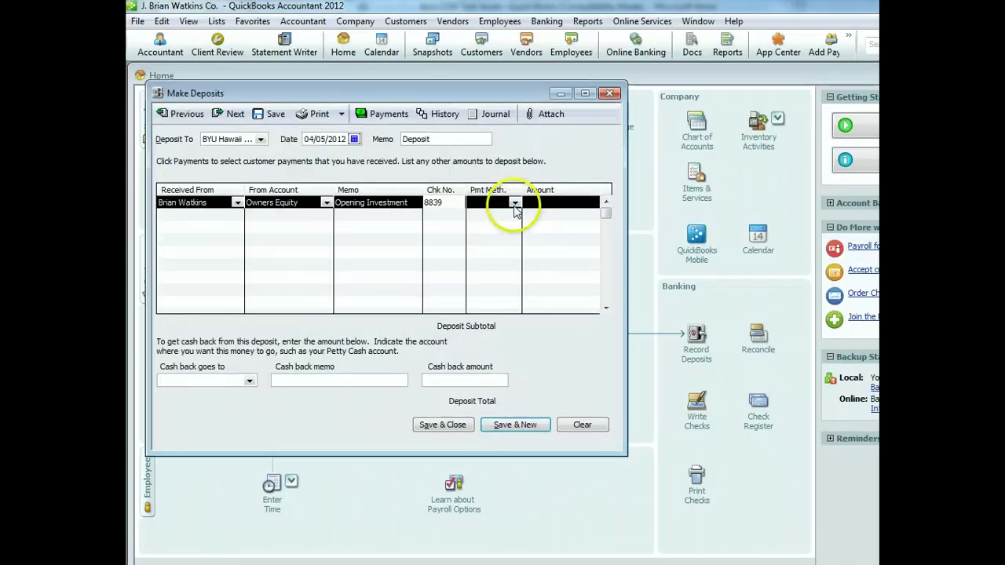
click(514, 203)
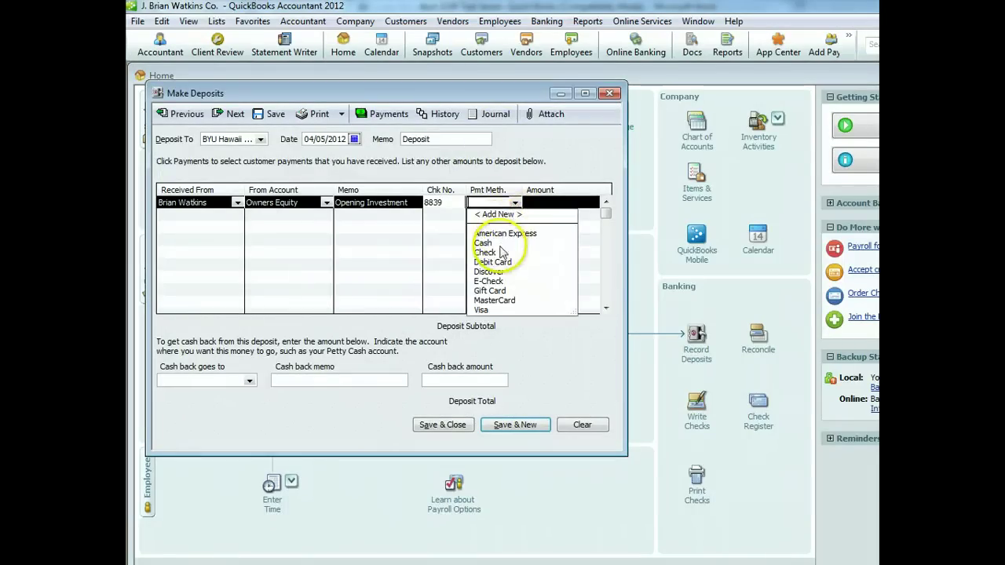
click(485, 252)
click(568, 202)
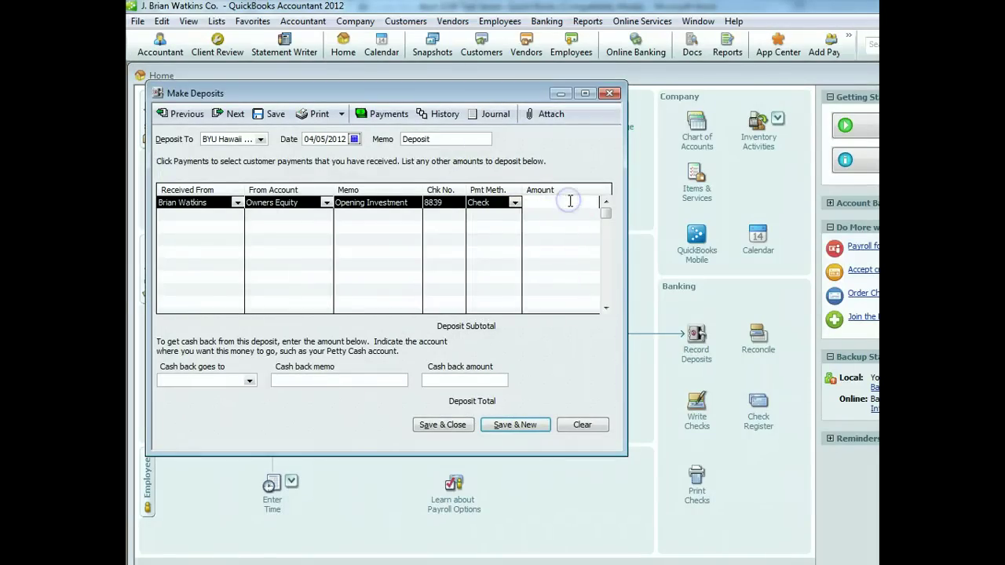
text(5000)
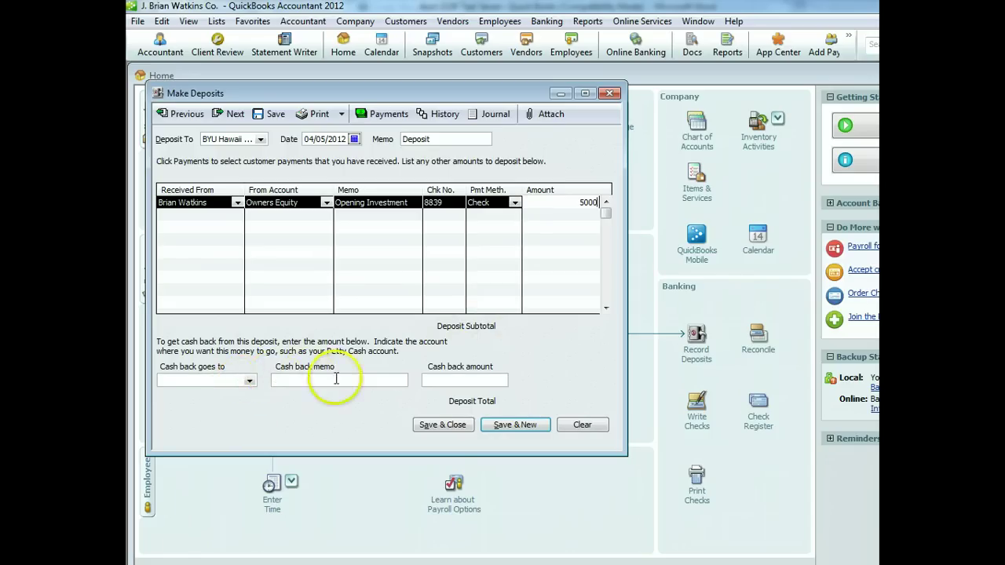
click(446, 425)
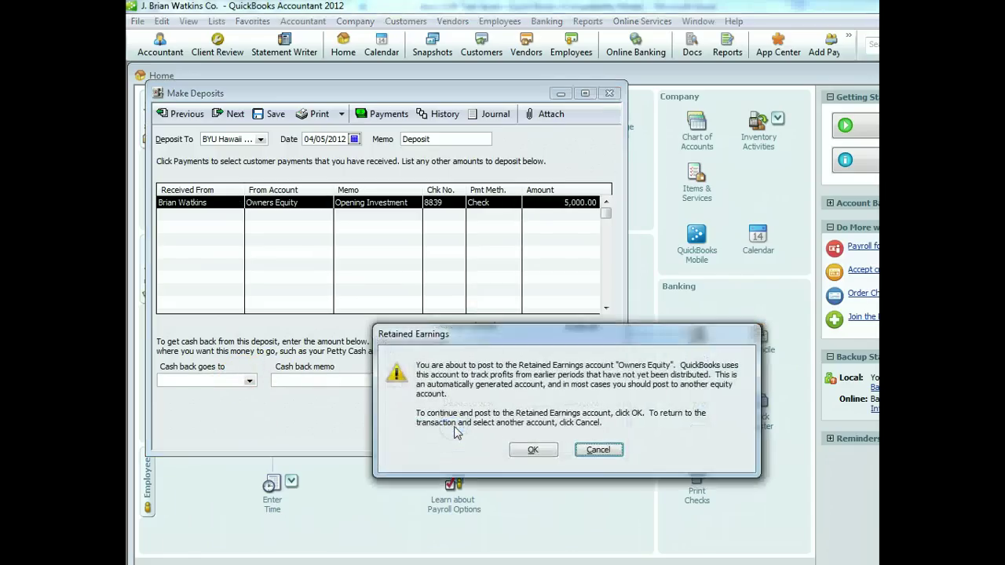
click(540, 449)
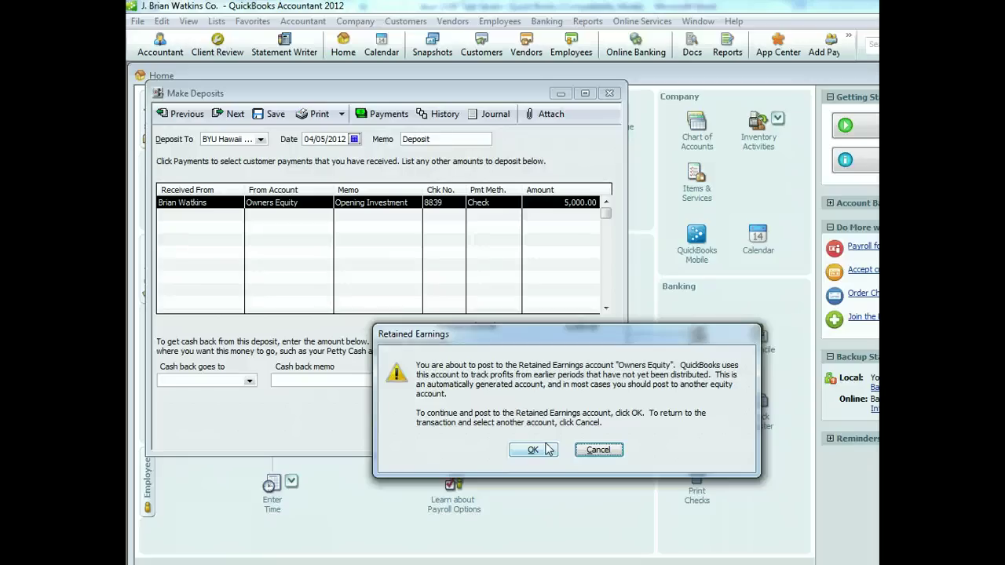
click(547, 449)
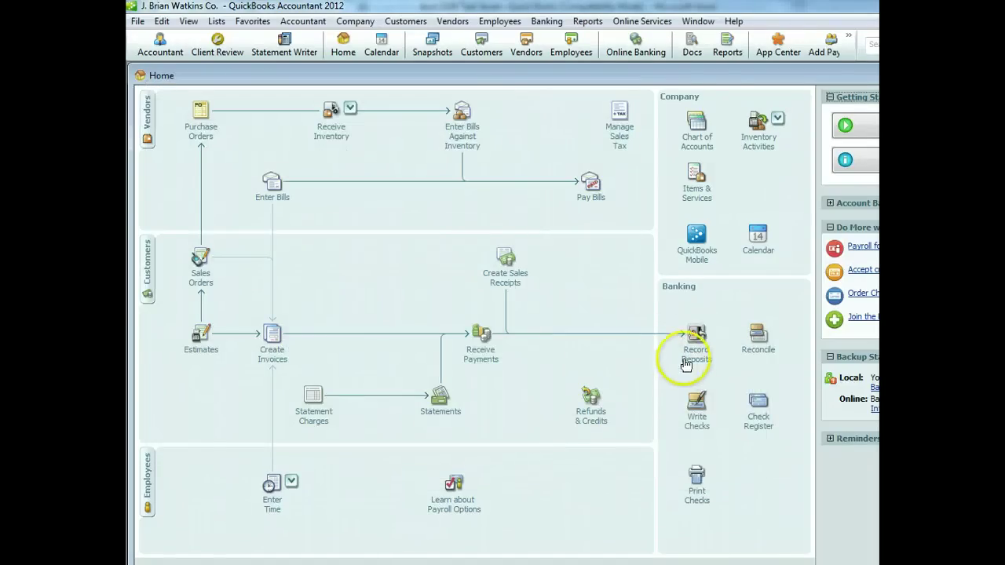
Run and review the Balance Sheet Standard report showing $5,000 in assets
click(725, 47)
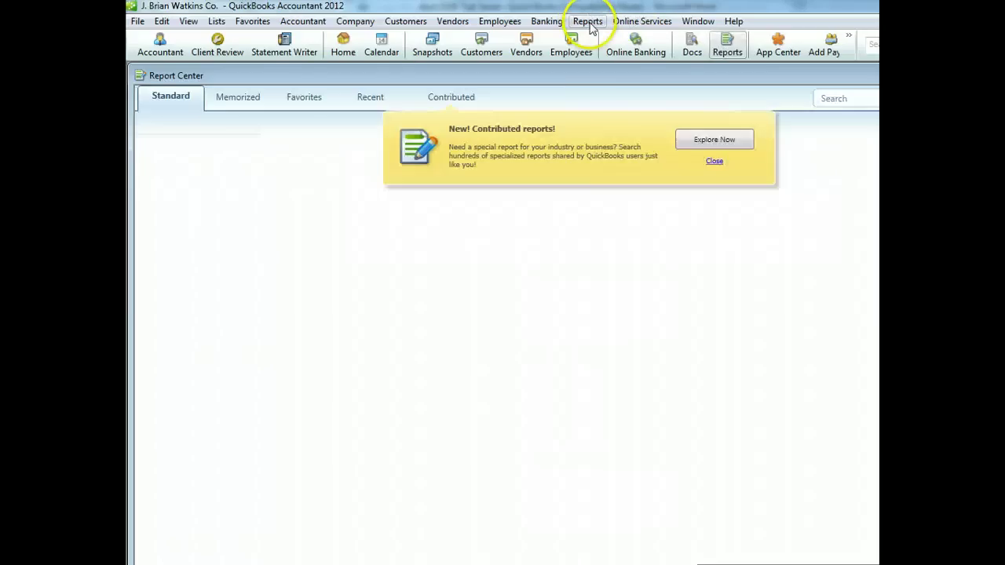
click(587, 21)
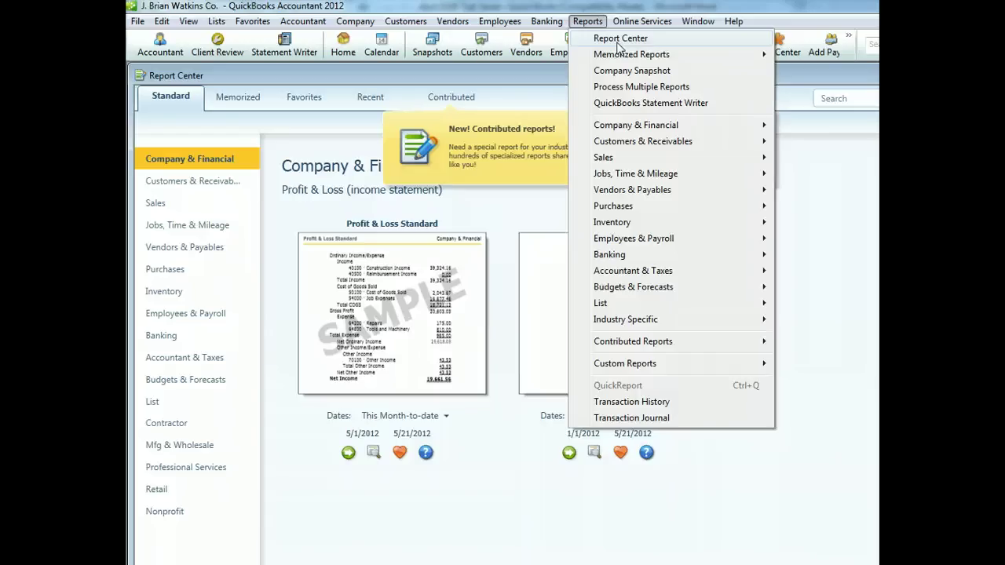
mouse_move(642, 125)
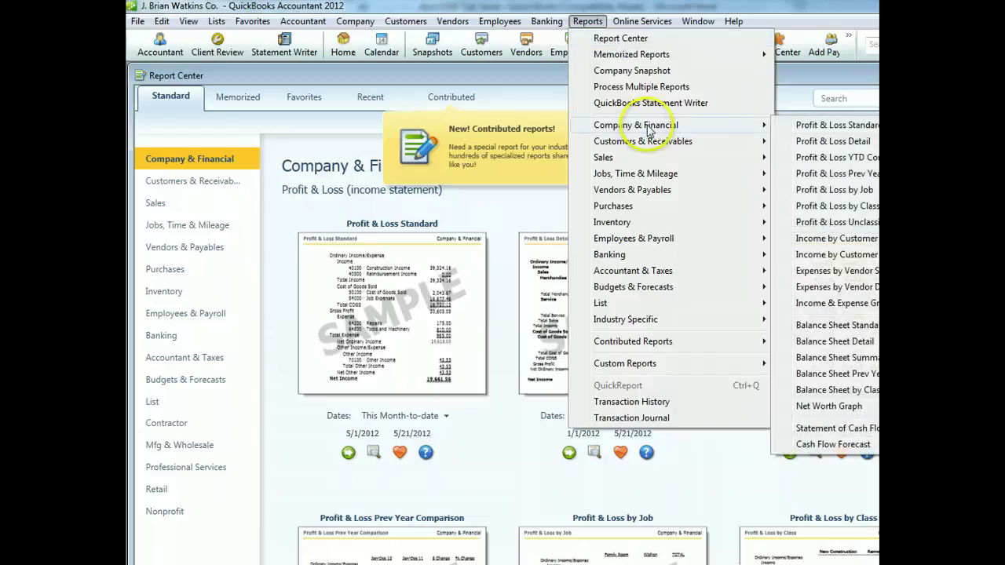
click(834, 325)
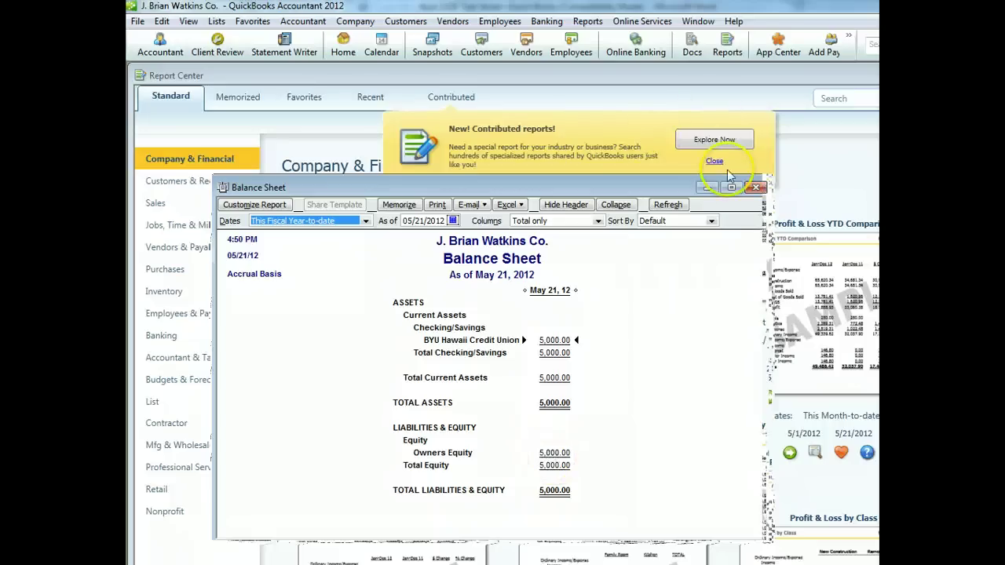
click(755, 189)
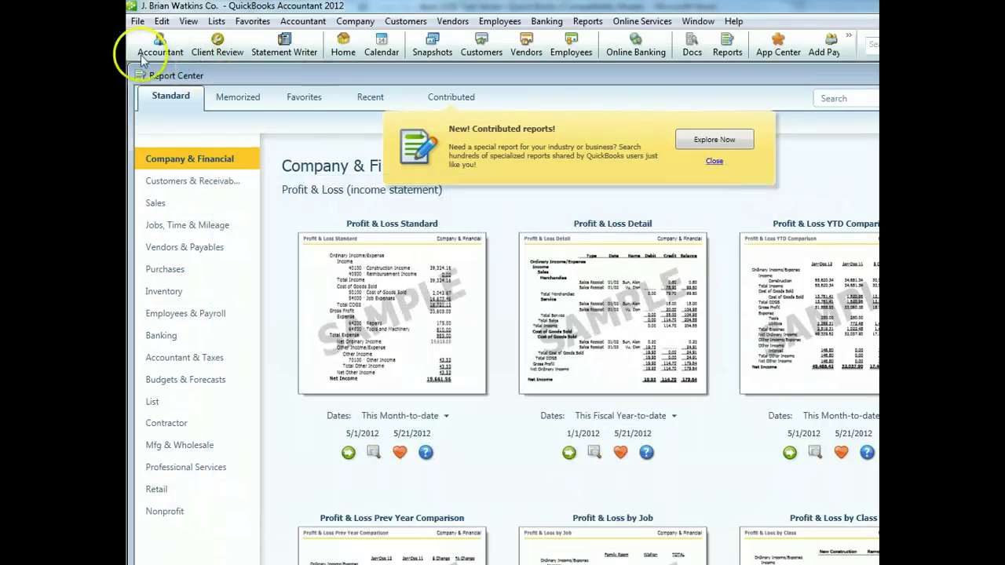
Start a new purchase order from the Home page dated 04/06/2012
click(343, 51)
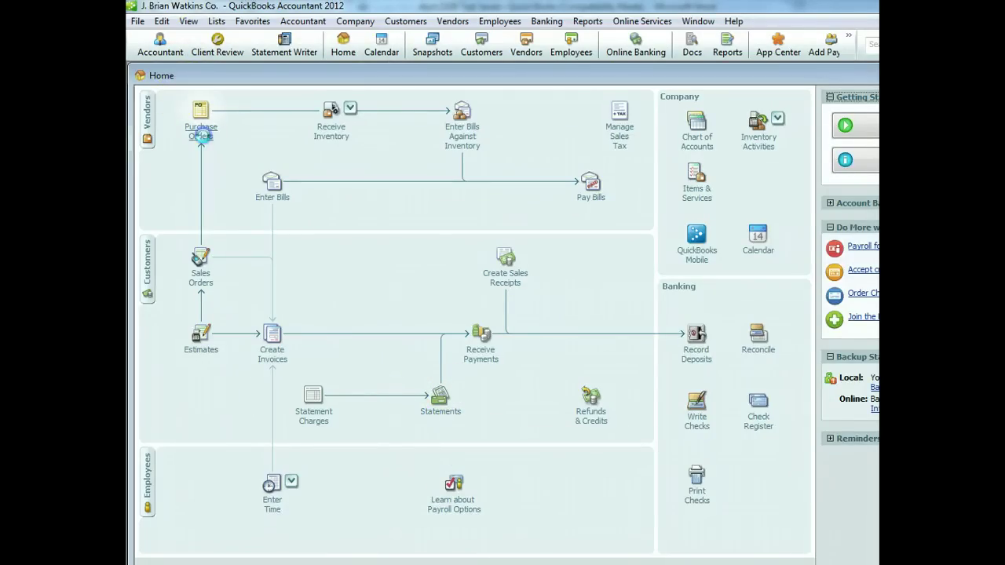
click(200, 130)
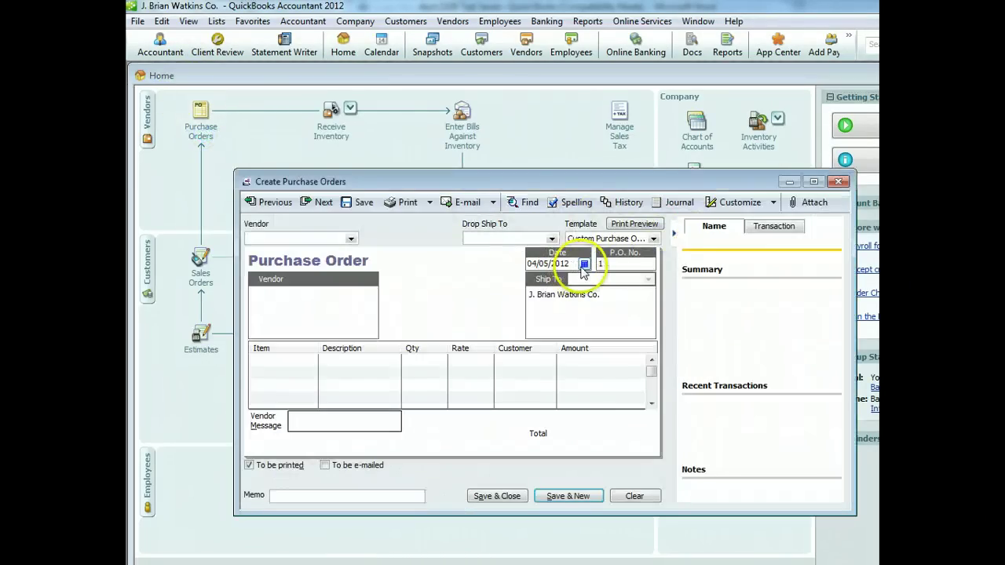
click(584, 264)
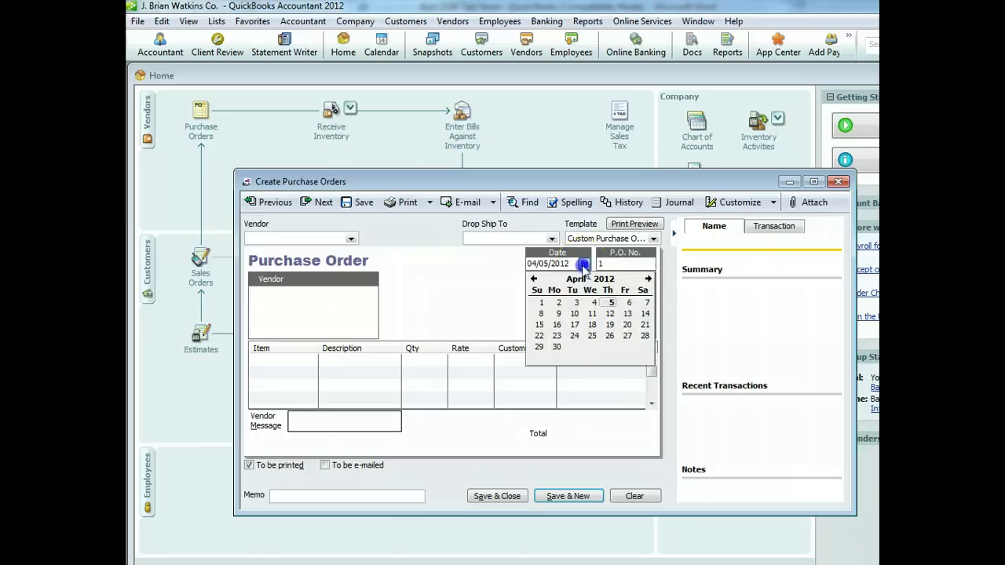
click(626, 302)
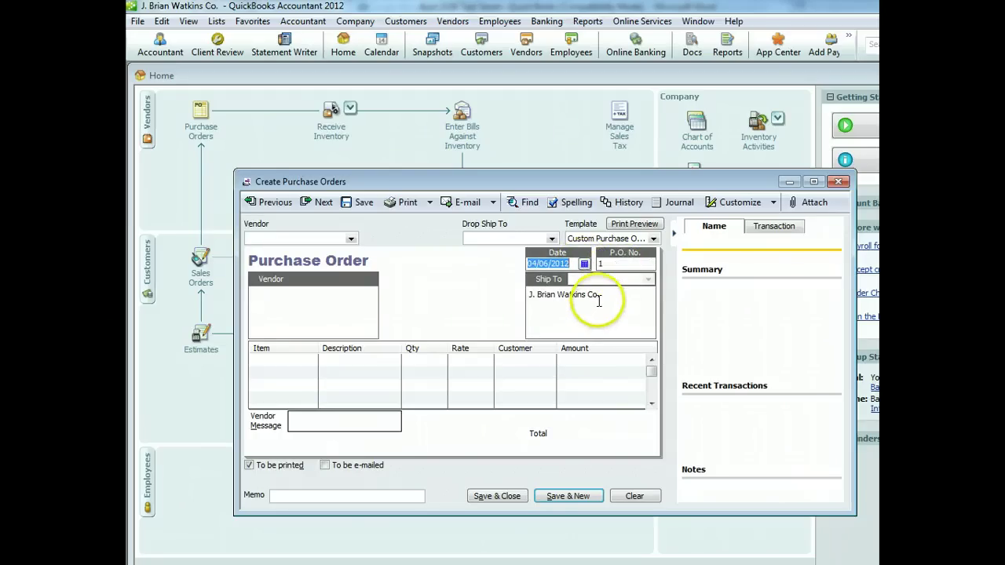
Add vendor 'Marine Supply, Inc.' with as-of date 04/06/2012 as the order's vendor
click(349, 239)
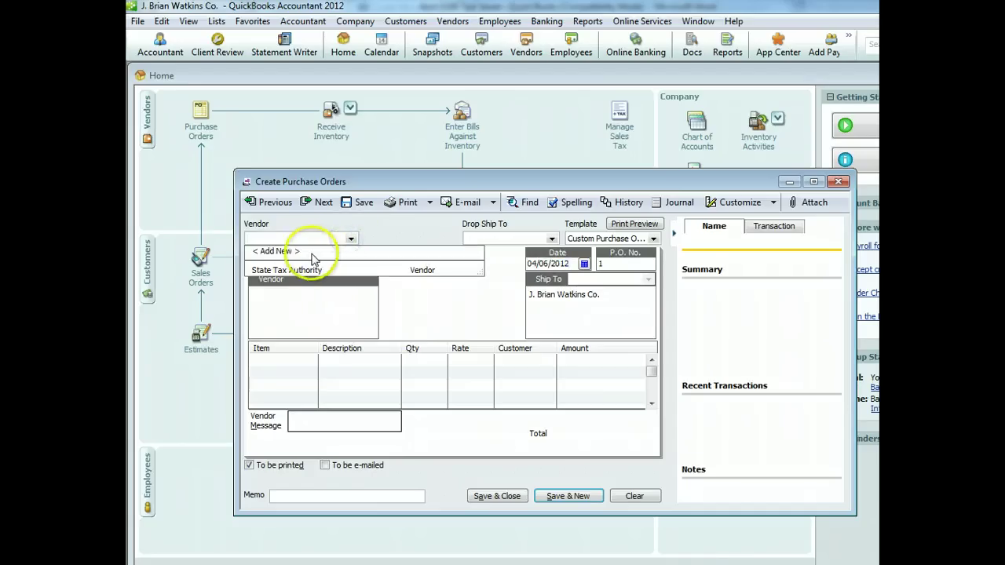
click(312, 259)
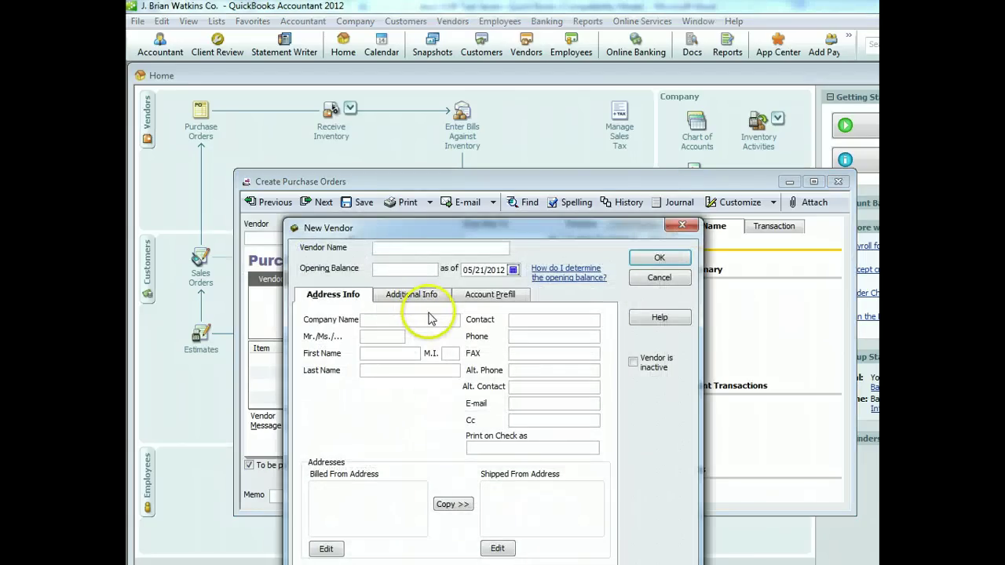
text(Mari)
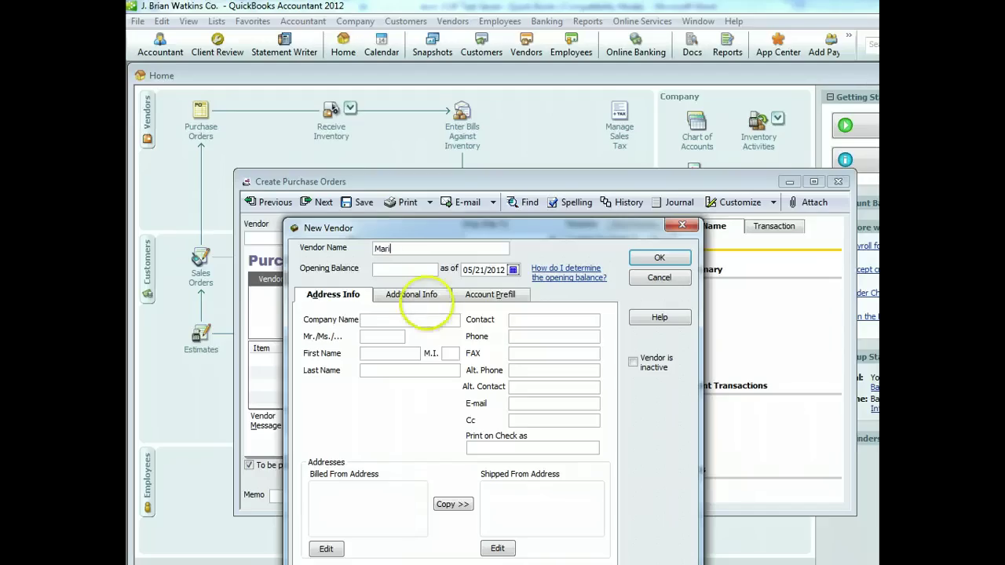
text(ne Supply, Inc.)
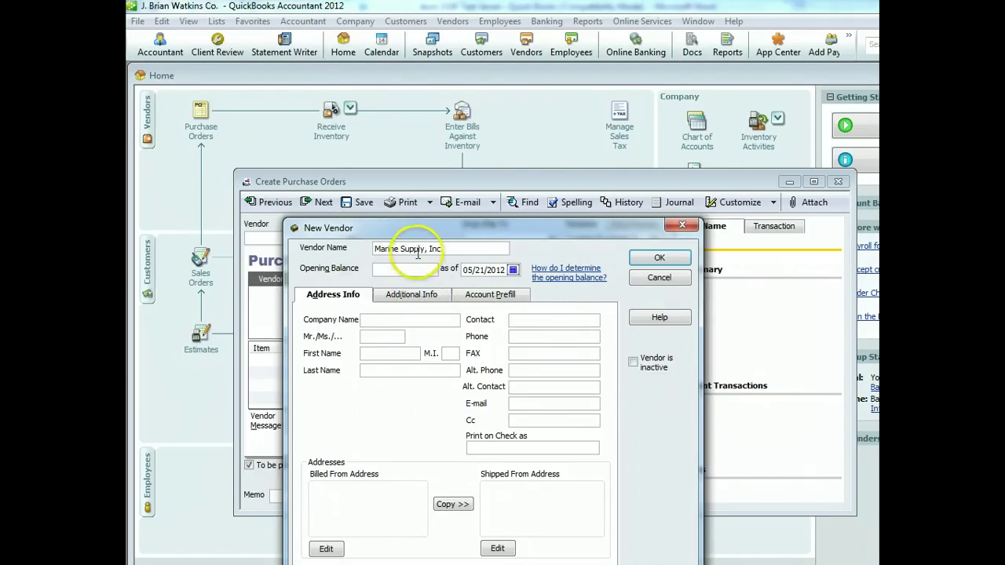
click(513, 269)
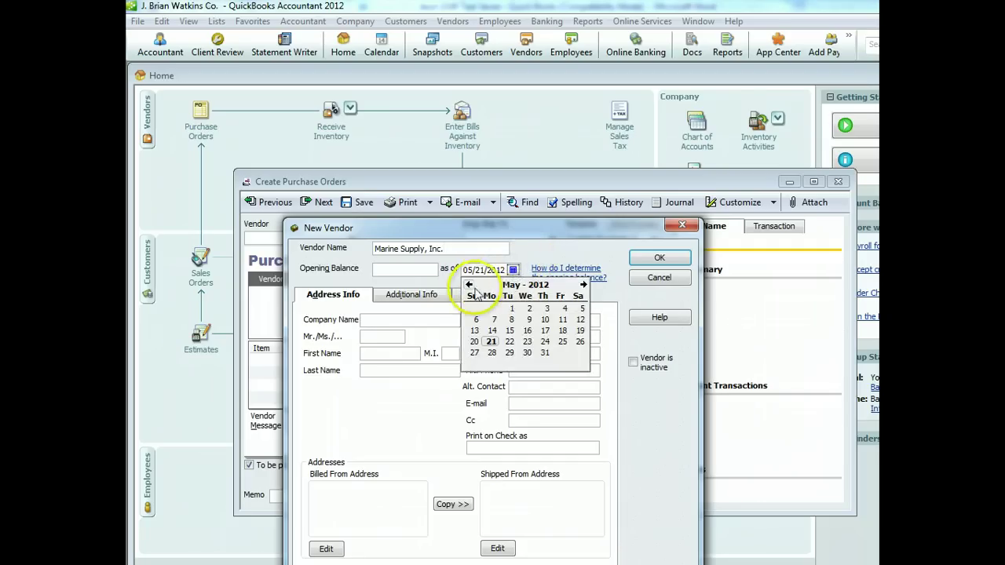
click(469, 284)
click(565, 310)
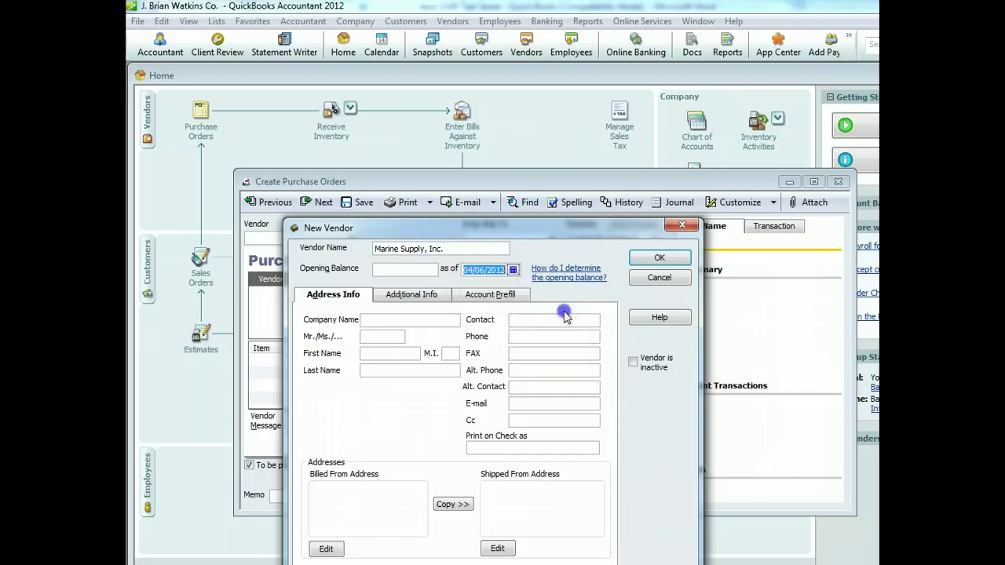
click(661, 260)
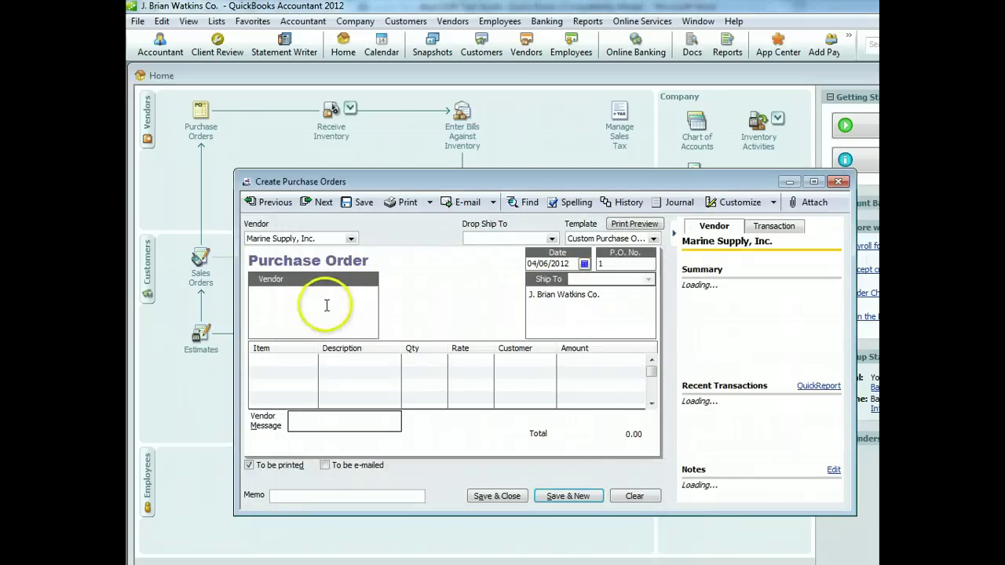
Create a new Inventory Part item named Mini-Refrigerator from the order's first line
click(272, 359)
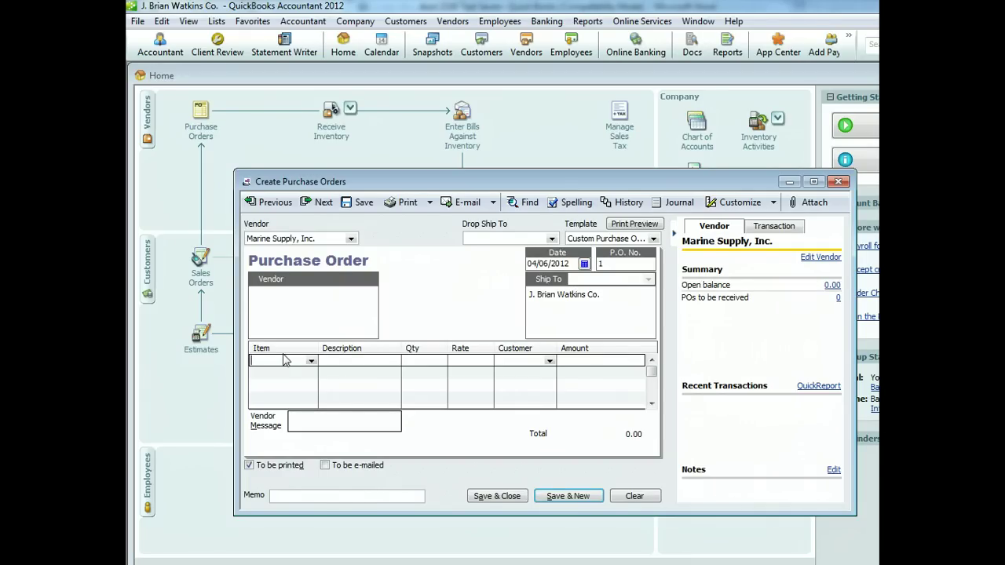
click(310, 360)
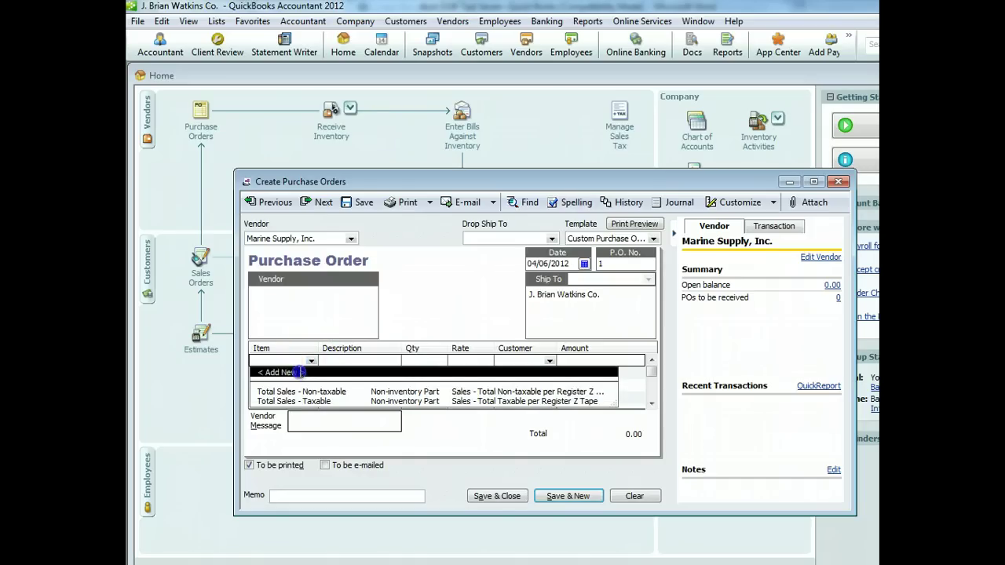
click(300, 375)
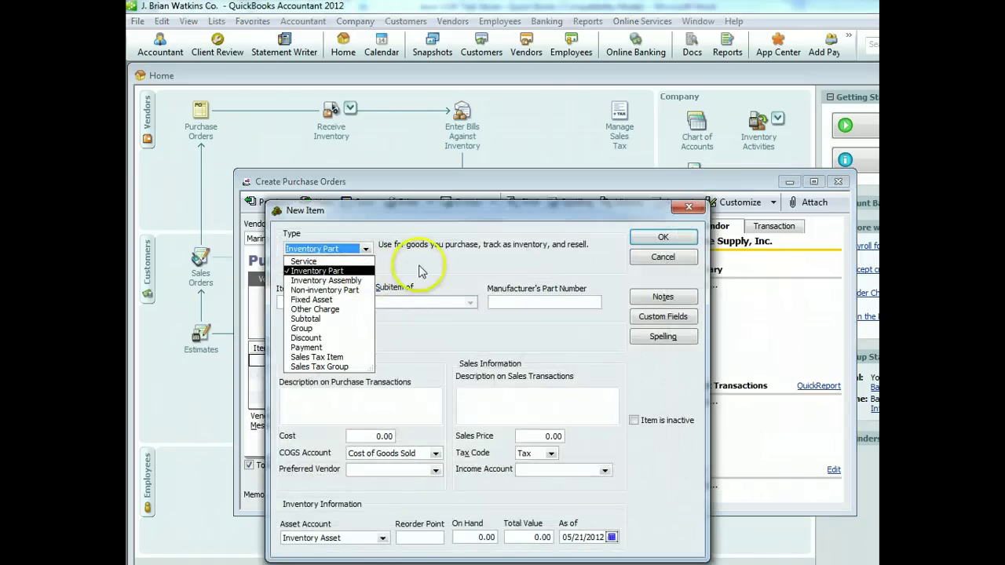
click(416, 267)
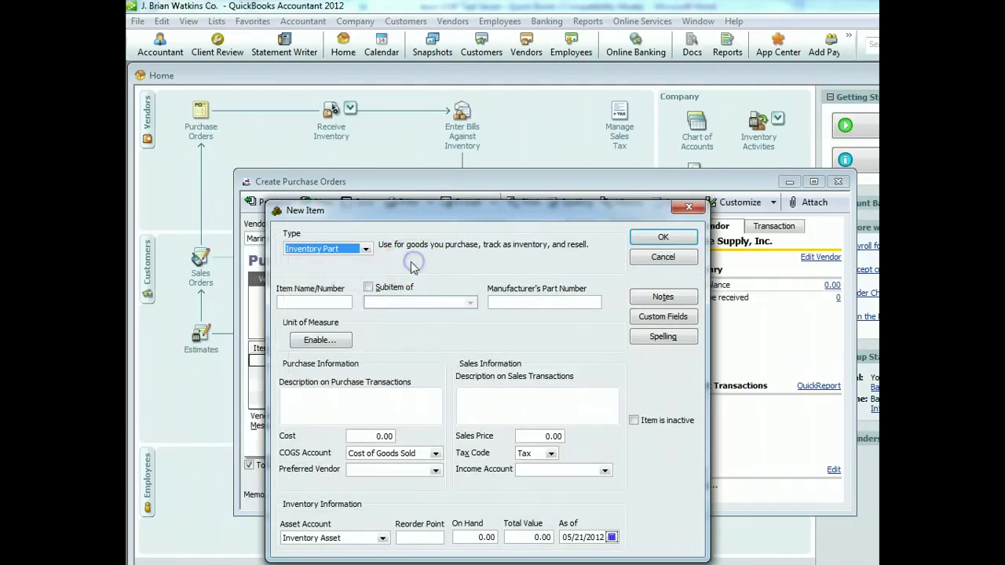
click(338, 302)
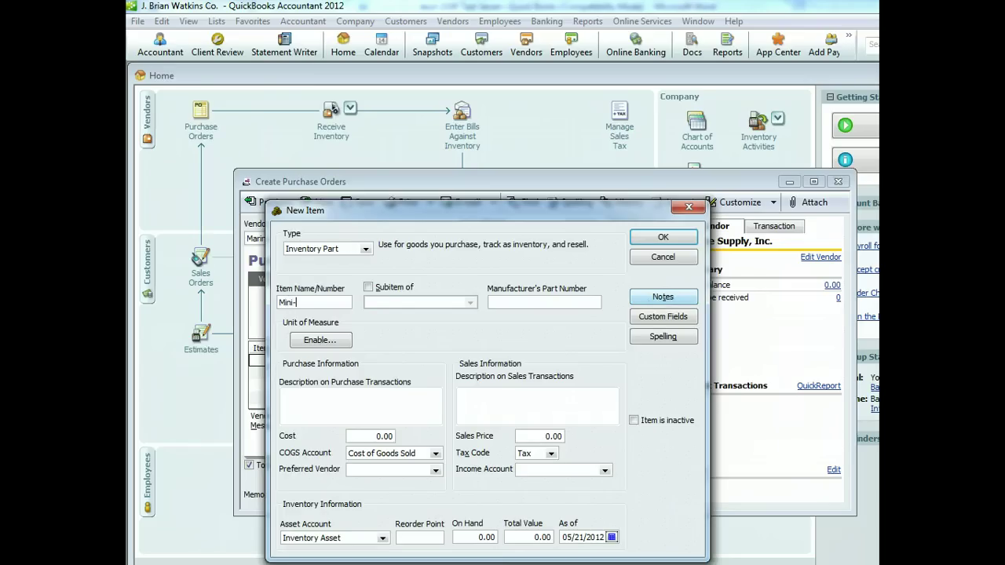
text(Mini-Refrigerator)
Give the item part number 'Item B245' and purchase and sales descriptions, with sales description Mini-Refrigerator
click(558, 305)
text(Item B245)
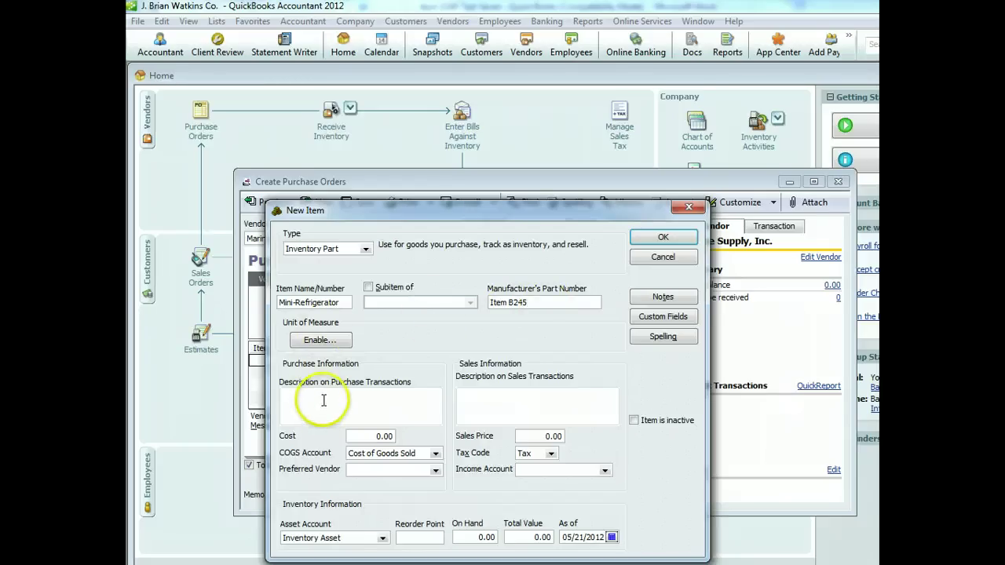
click(321, 399)
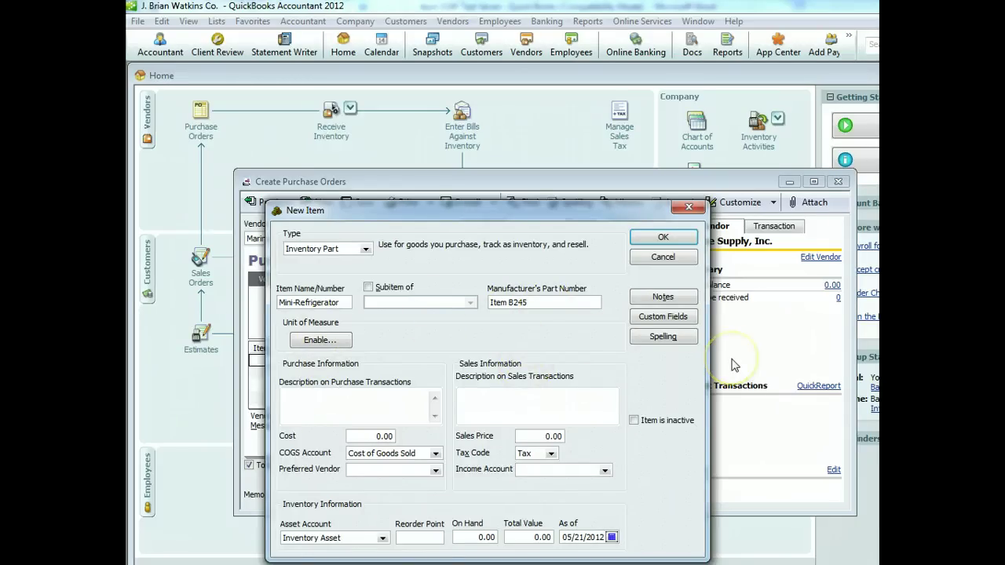
text(Item B245)
key(Tab)
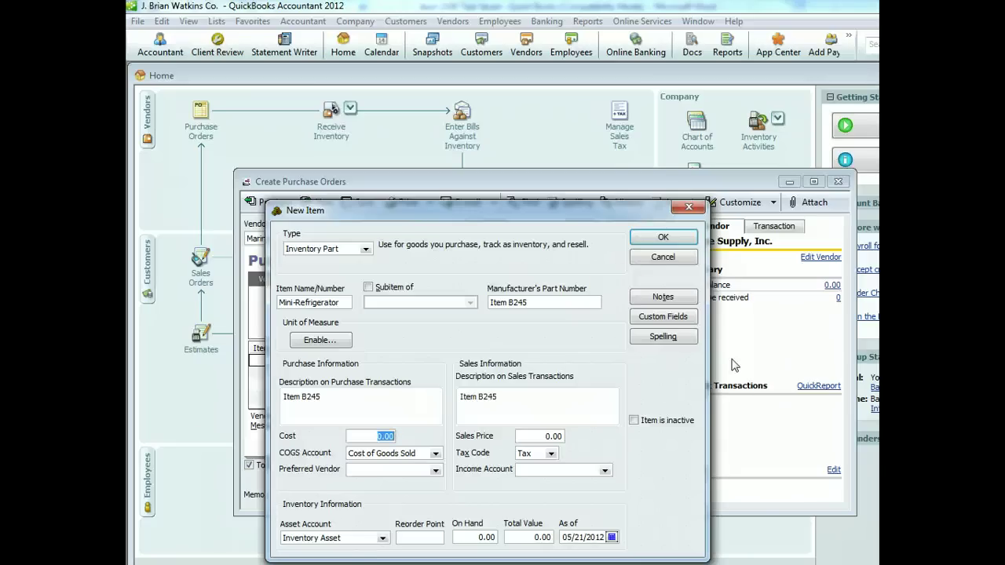
drag(511, 401, 454, 395)
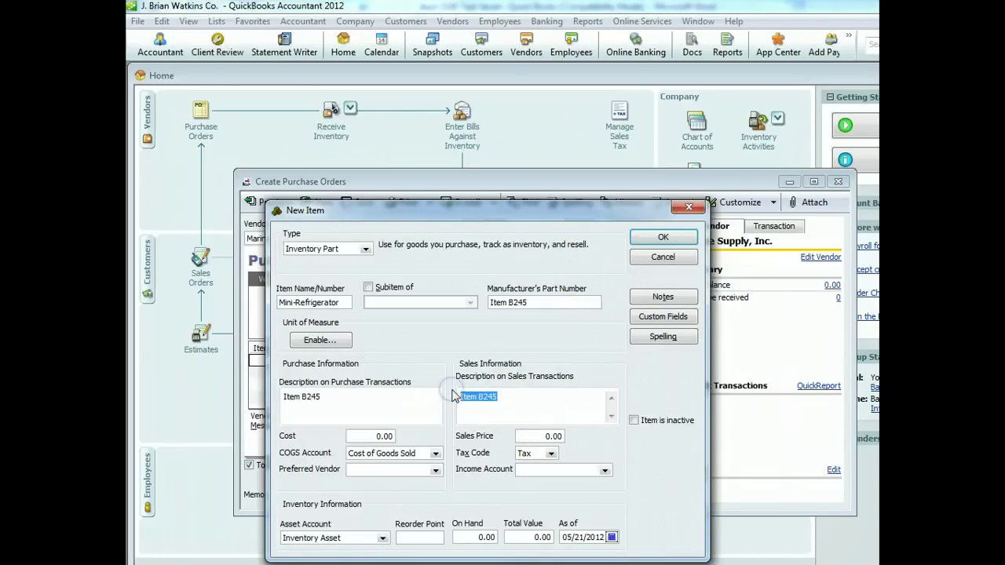
text(Mini-Re)
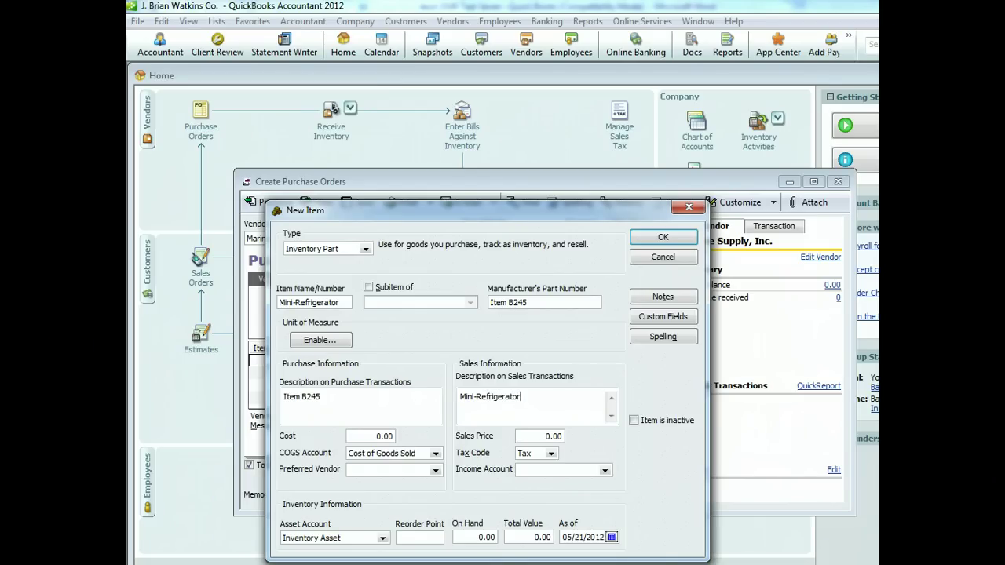
text(frigerator)
click(377, 437)
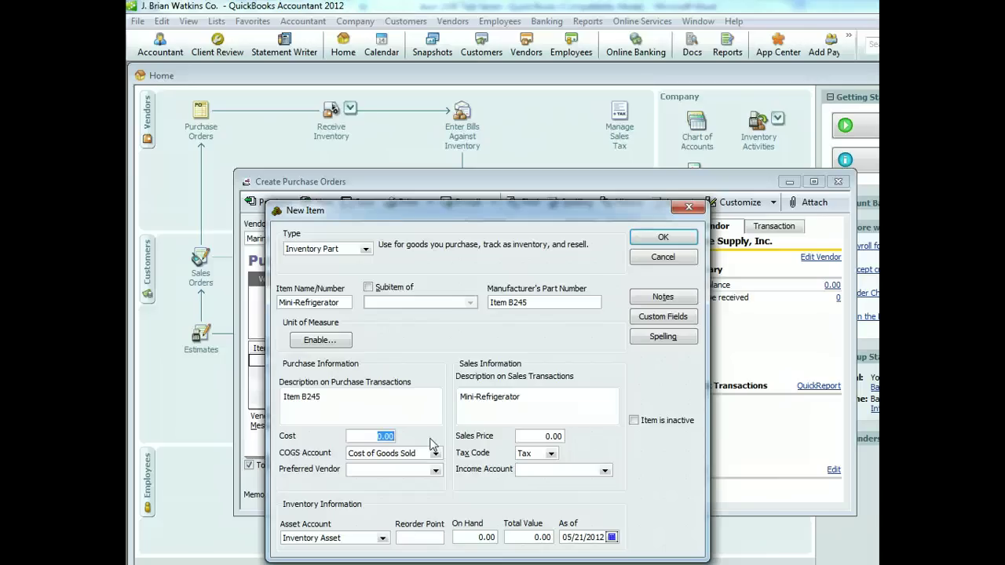
Enter the item's cost and set its as-of date to April 6, 2012
text(75)
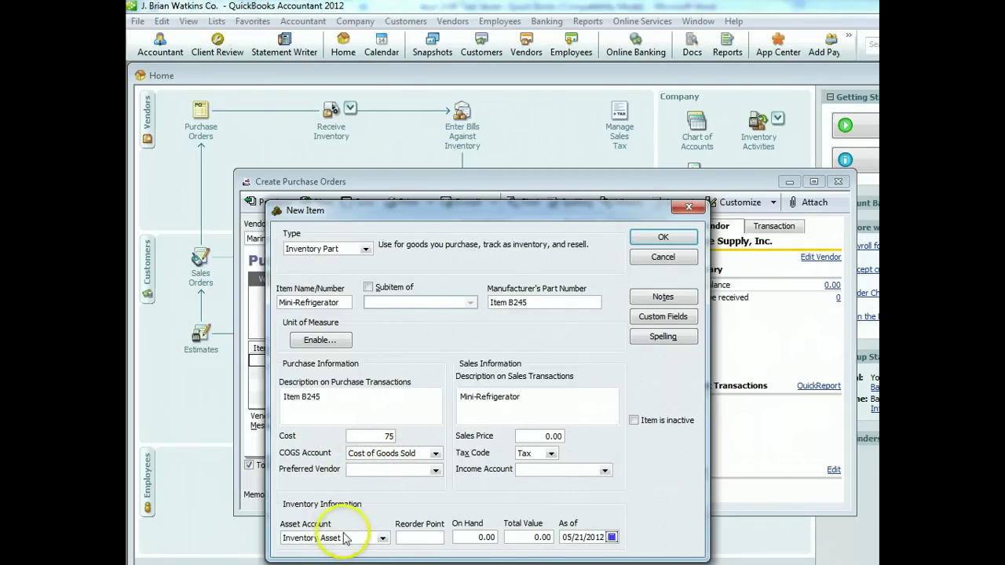
click(613, 537)
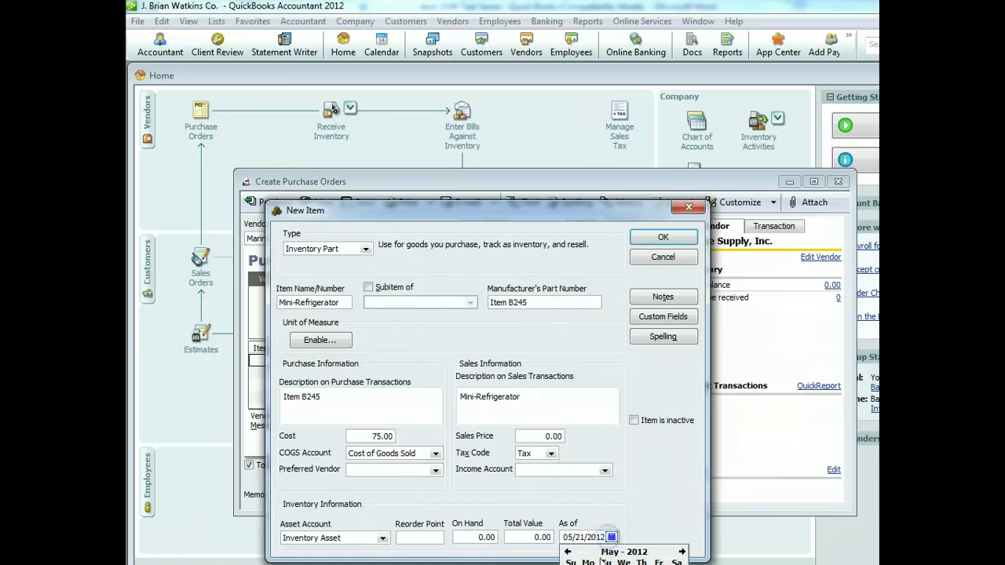
click(567, 553)
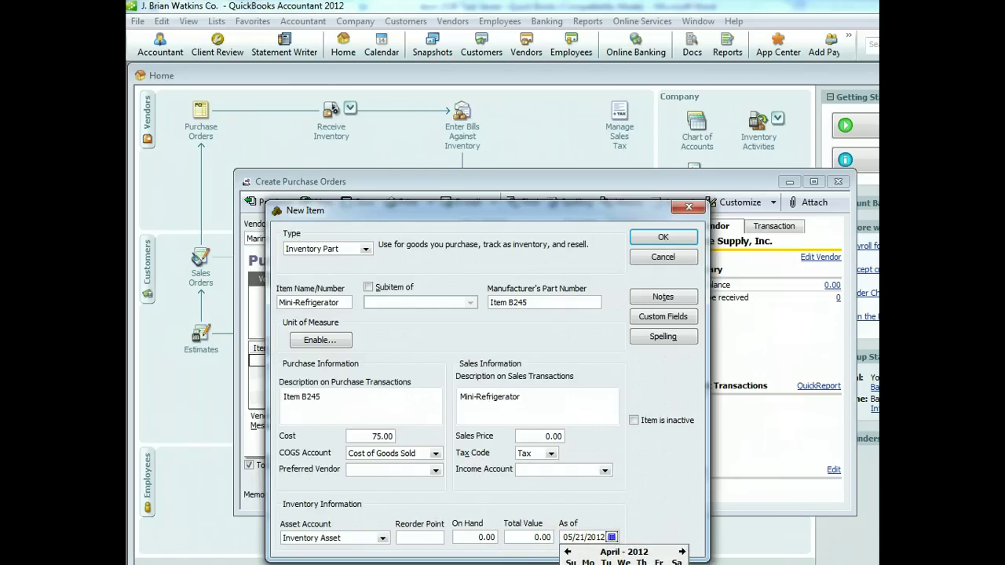
click(660, 562)
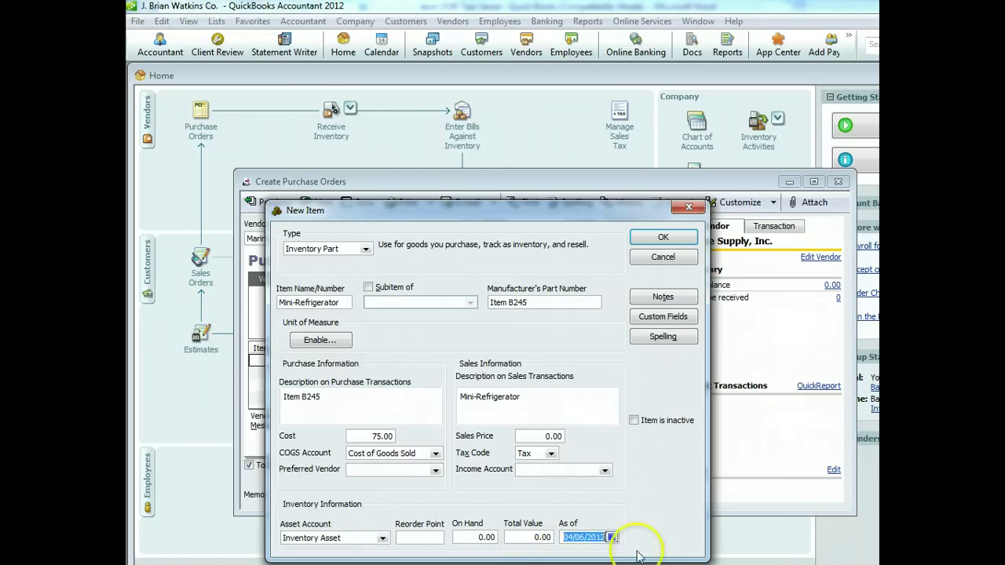
Set sales price 125 and income account Merchandise Sales, then save Mini-Refrigerator onto the order
click(542, 438)
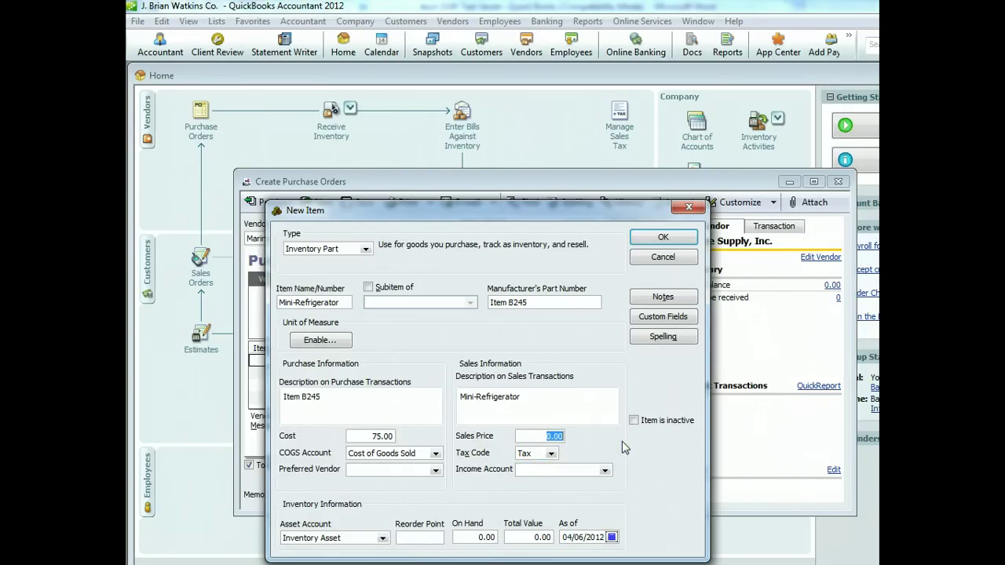
text(125)
click(606, 471)
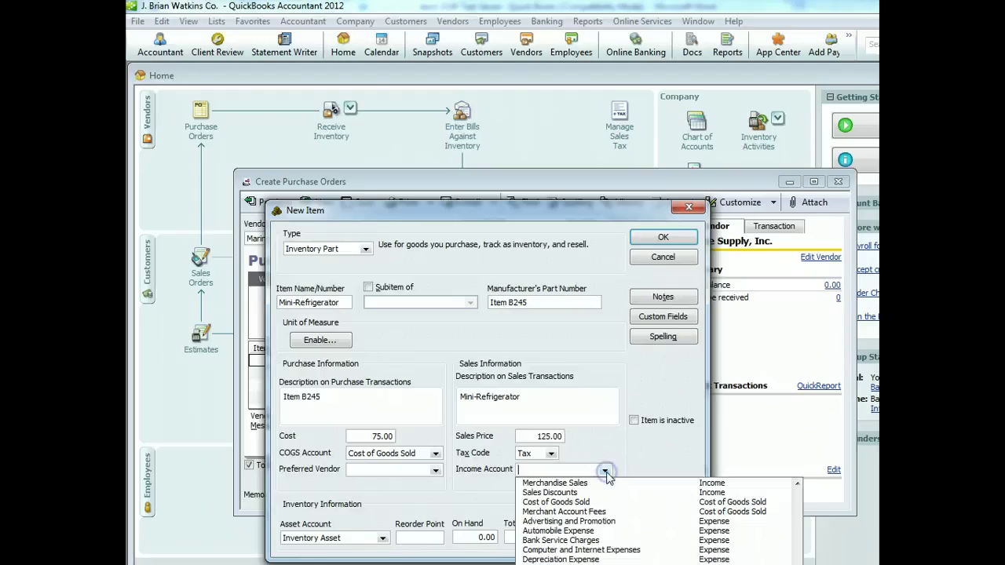
click(603, 477)
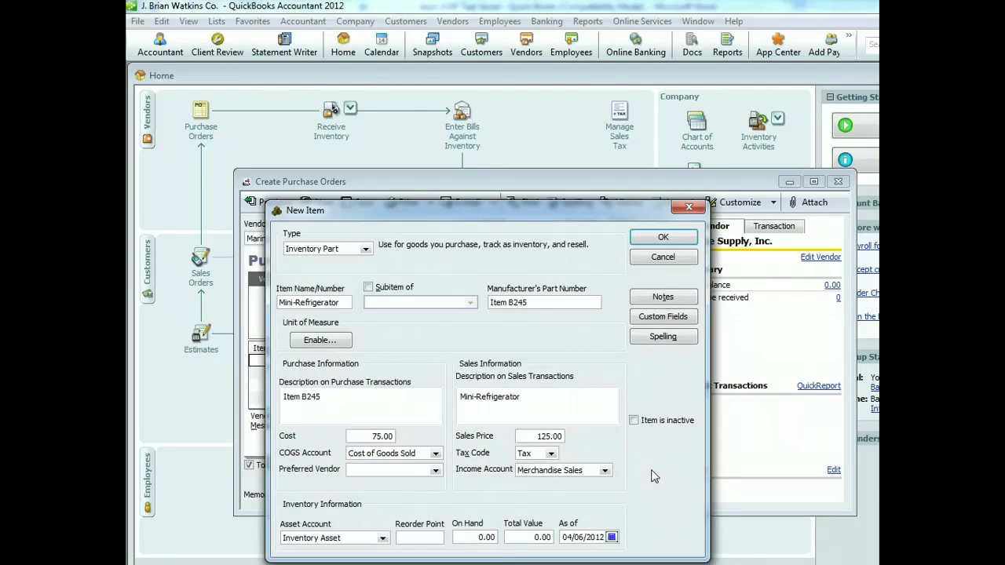
click(657, 238)
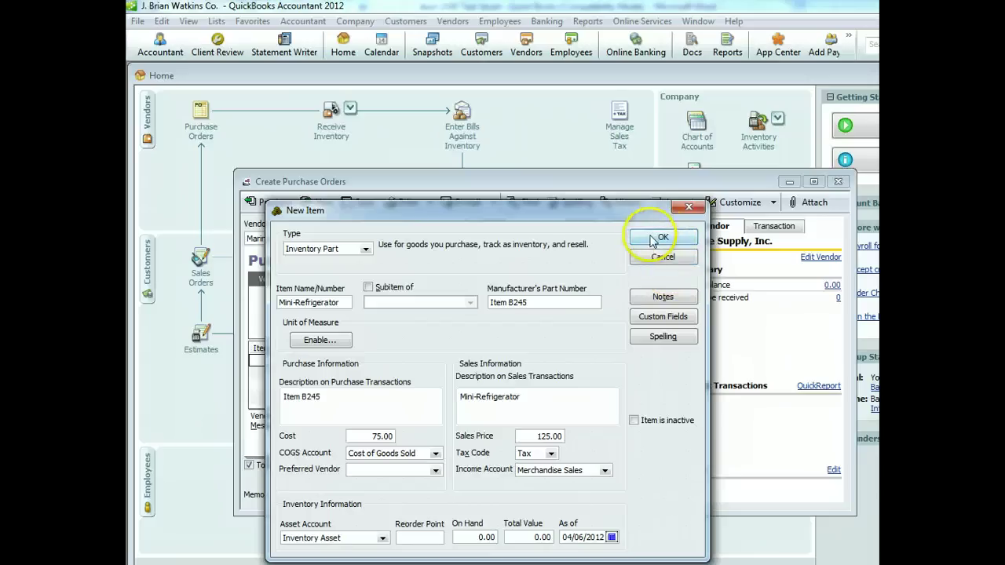
click(396, 340)
click(424, 361)
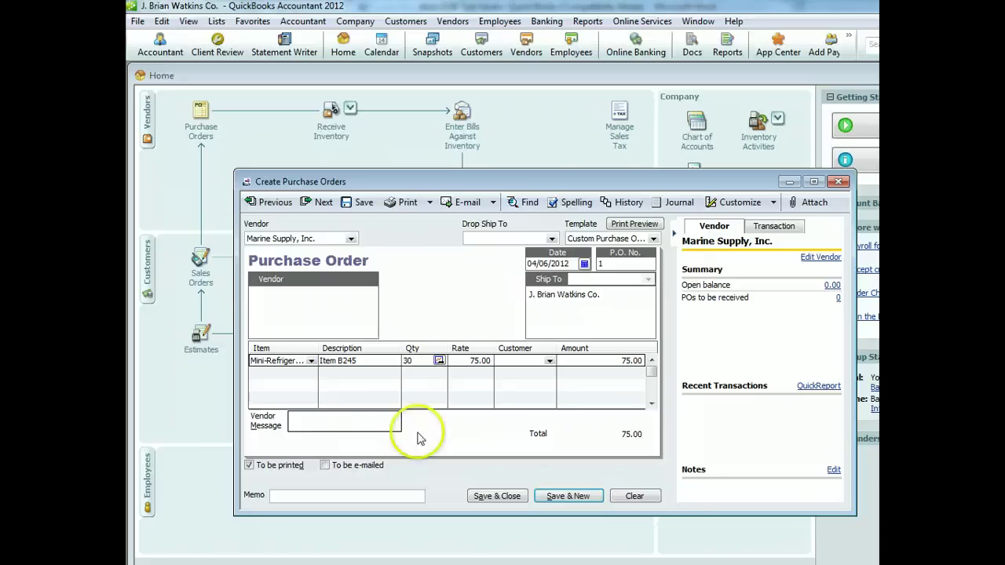
Save and close purchase order 1 for 30 Mini-Refrigerators at 75.00
click(518, 498)
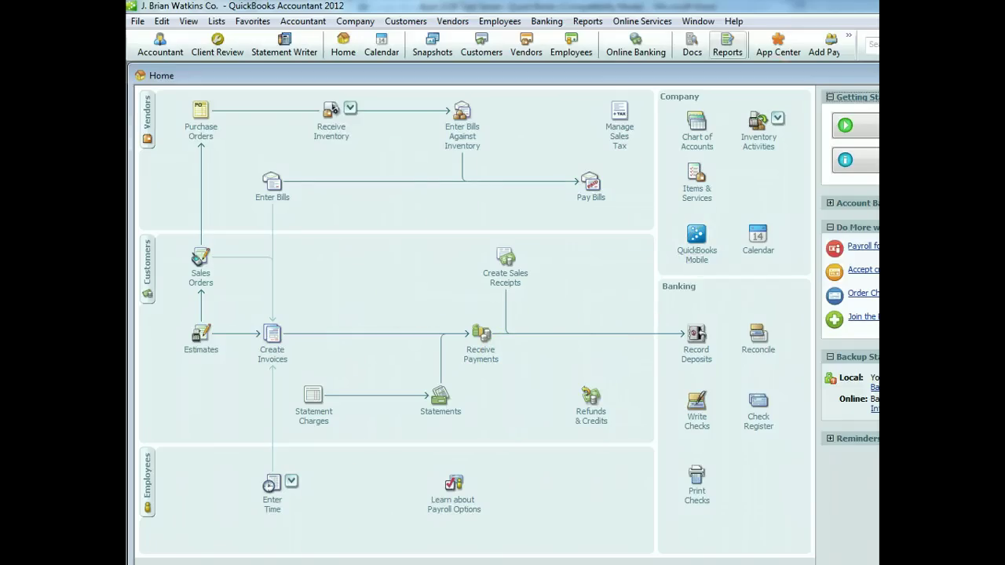
Run the Open Purchase Orders report and reopen the Marine Supply, Inc. order for 2,250.00
click(589, 22)
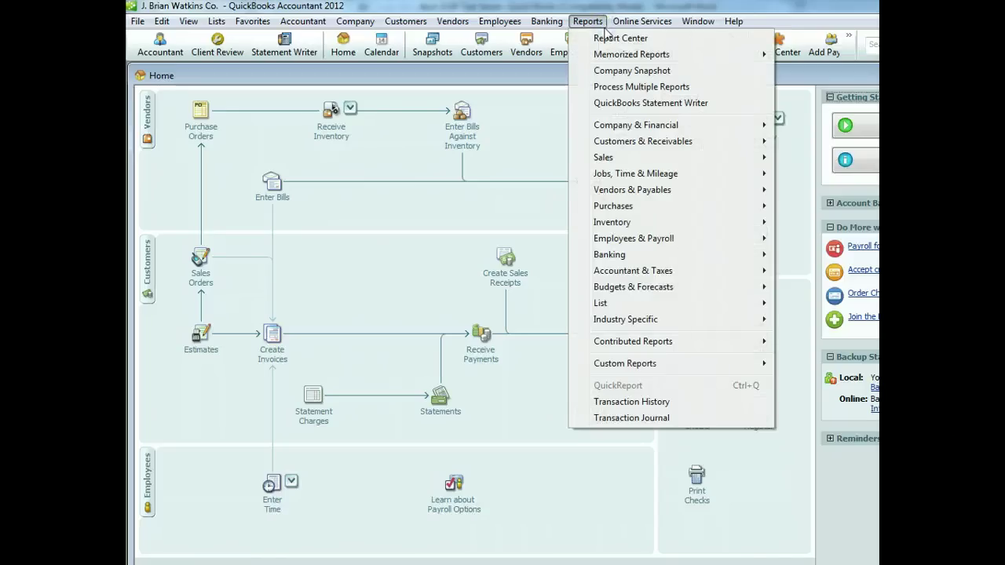
mouse_move(636, 208)
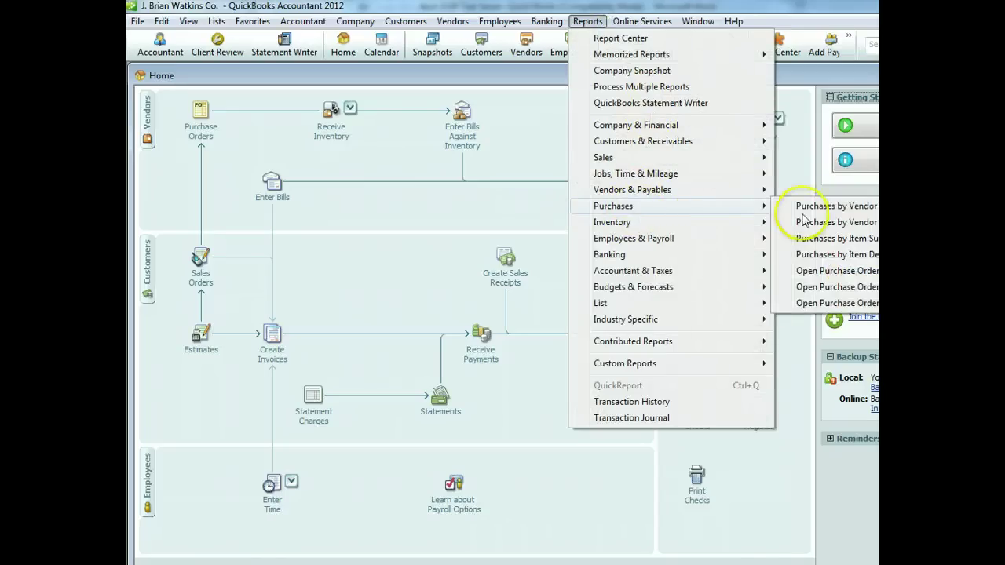
click(825, 272)
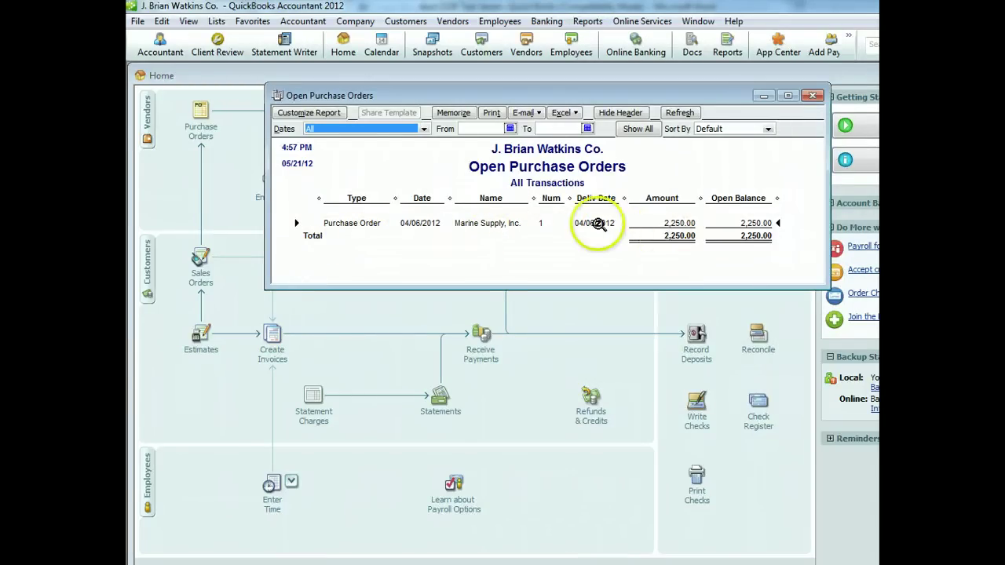
double_click(502, 224)
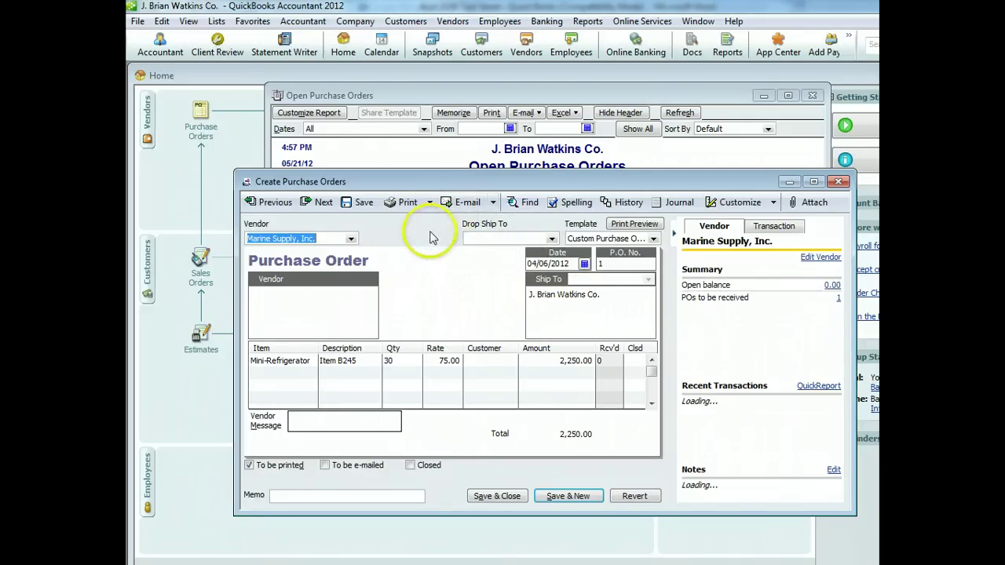
click(408, 203)
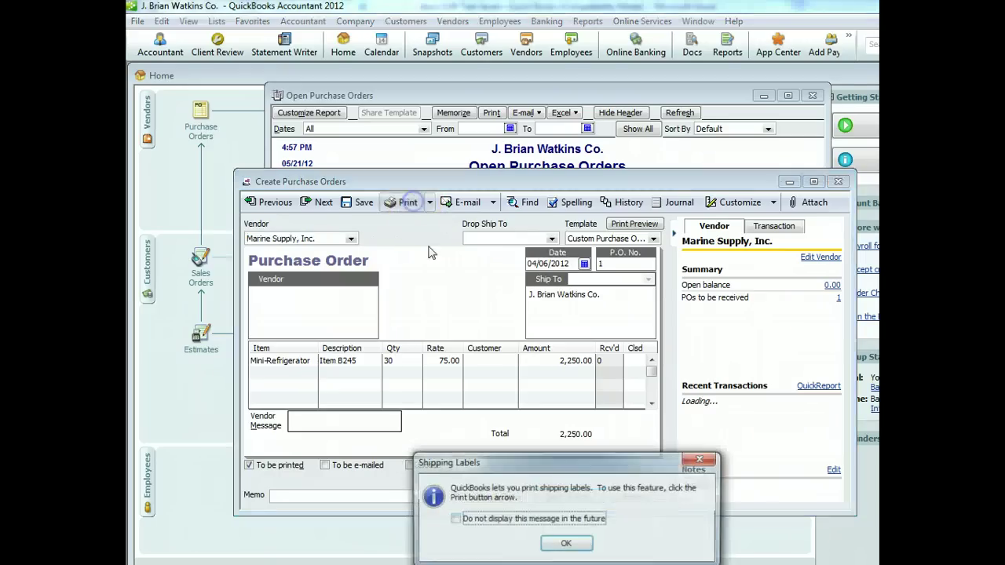
click(566, 545)
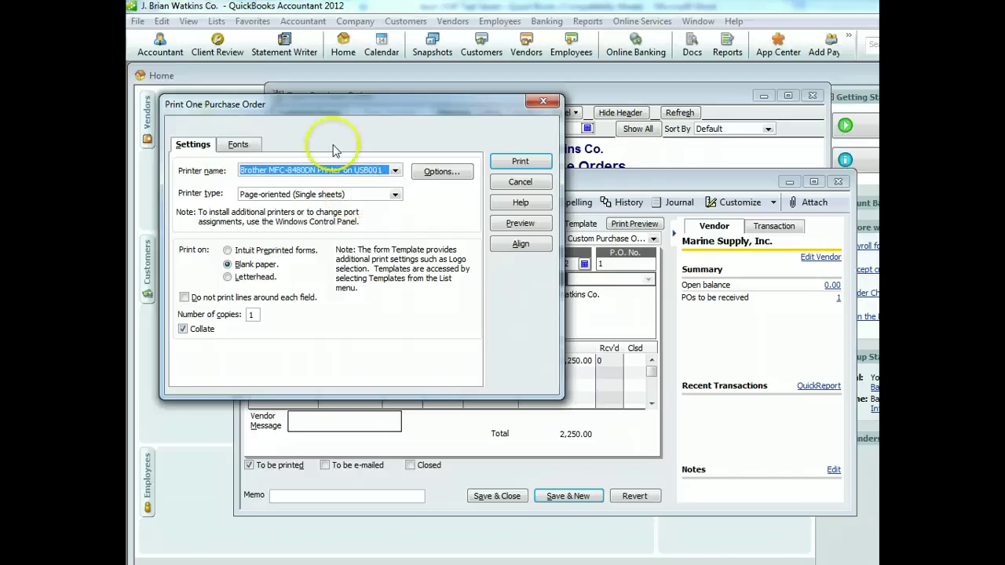
click(520, 223)
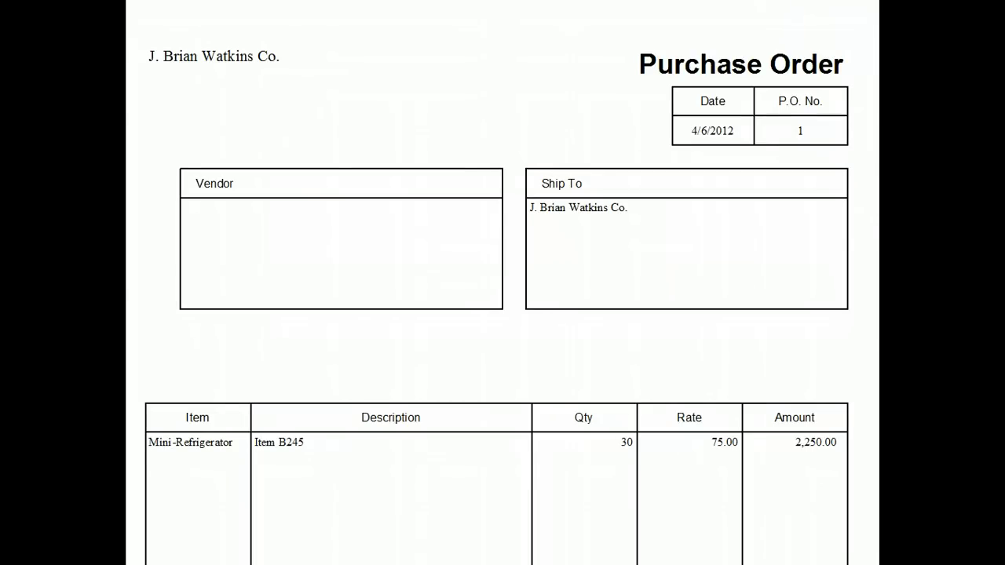
scroll(770, 10, down, 5)
scroll(765, 8, up, 2)
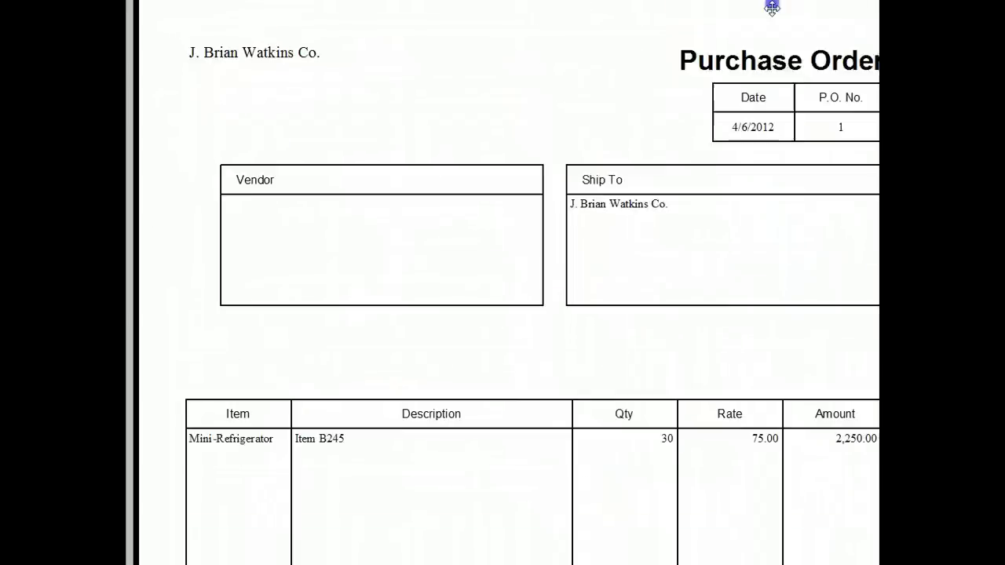
click(475, 32)
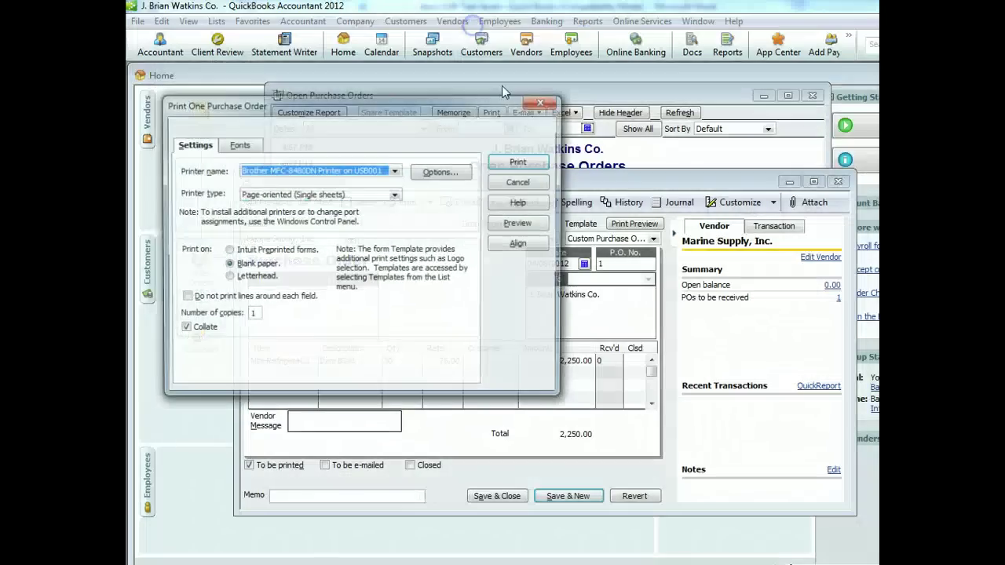
click(521, 182)
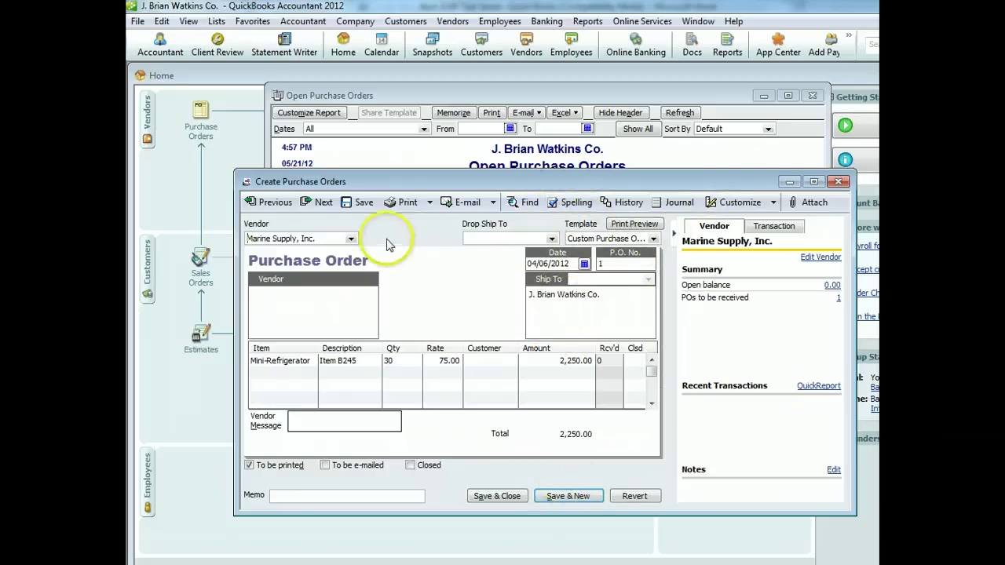
Save the previous purchase order, close the report, and start P.O. No. 2 dated 04/07/2012
click(510, 497)
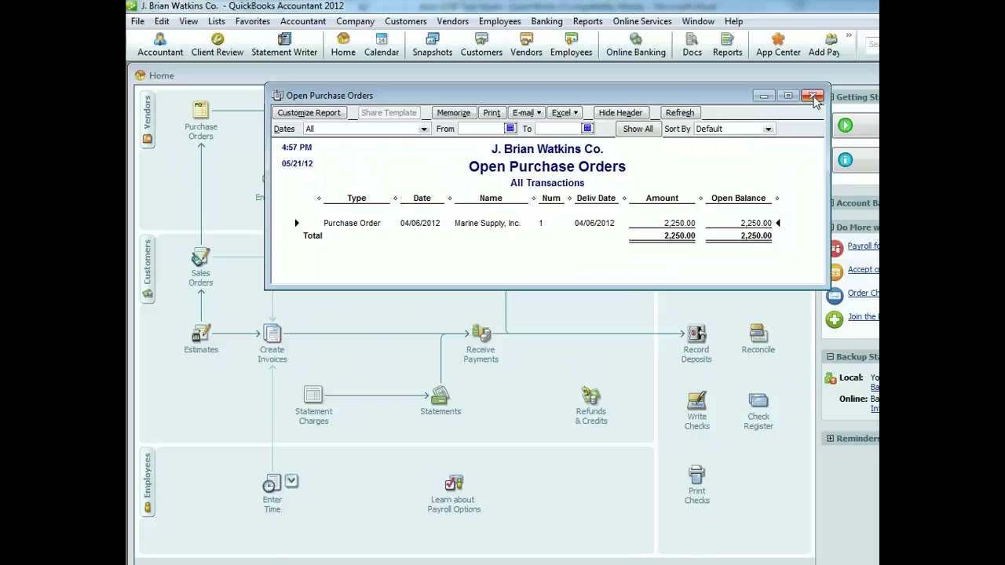
click(814, 96)
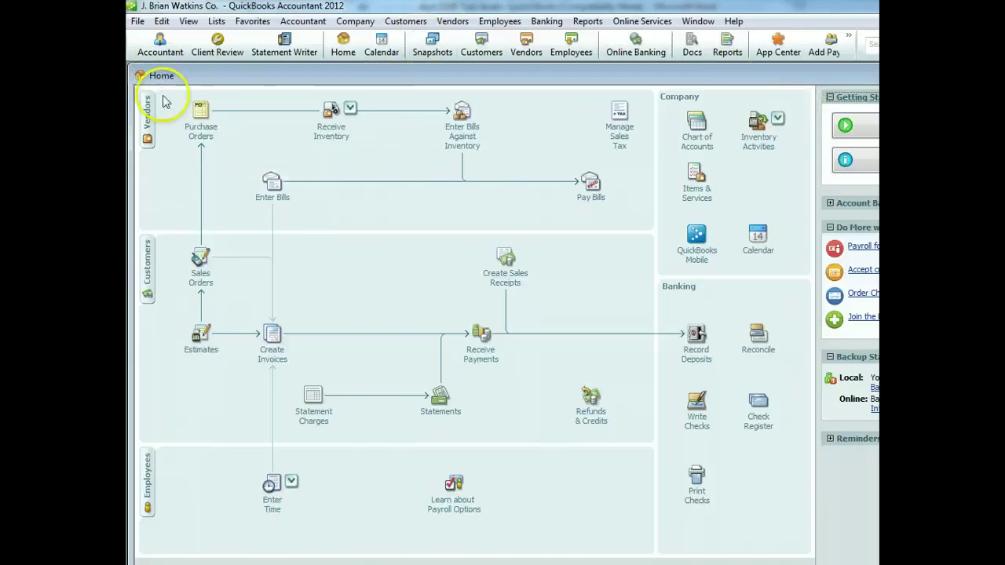
click(199, 124)
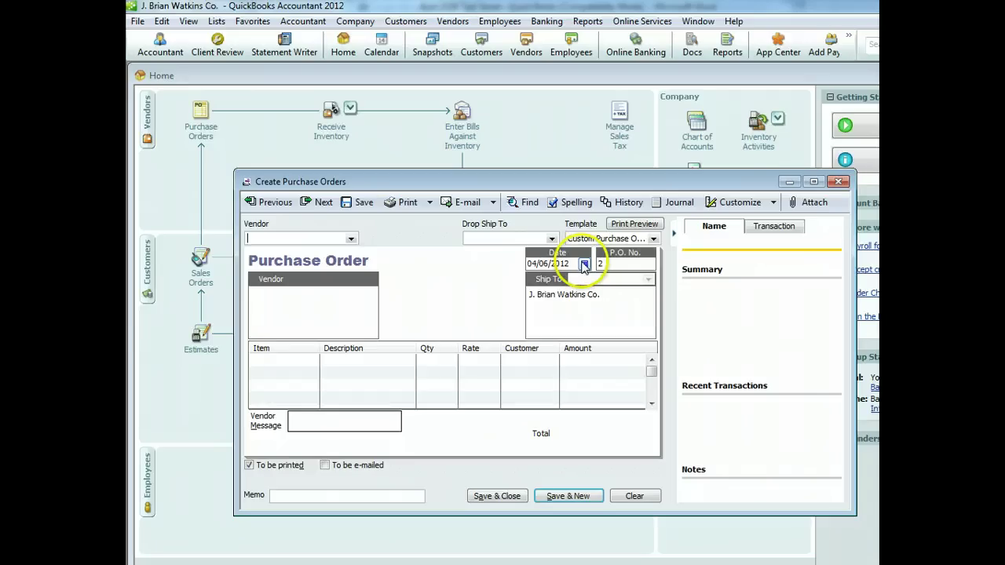
click(584, 265)
click(645, 305)
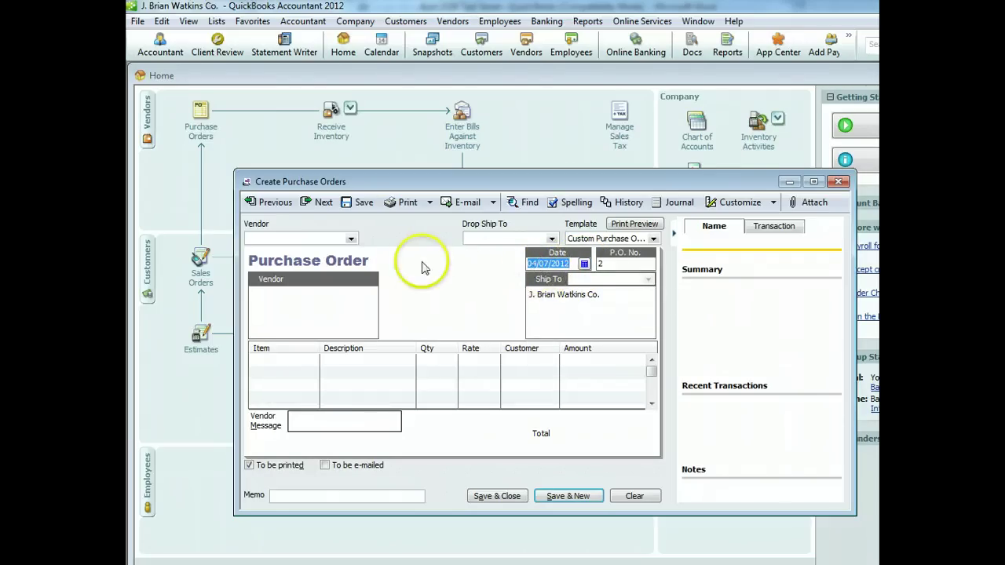
Add new vendor Ace Hardware, as of 04/07/2012, as the purchase order's vendor
click(351, 238)
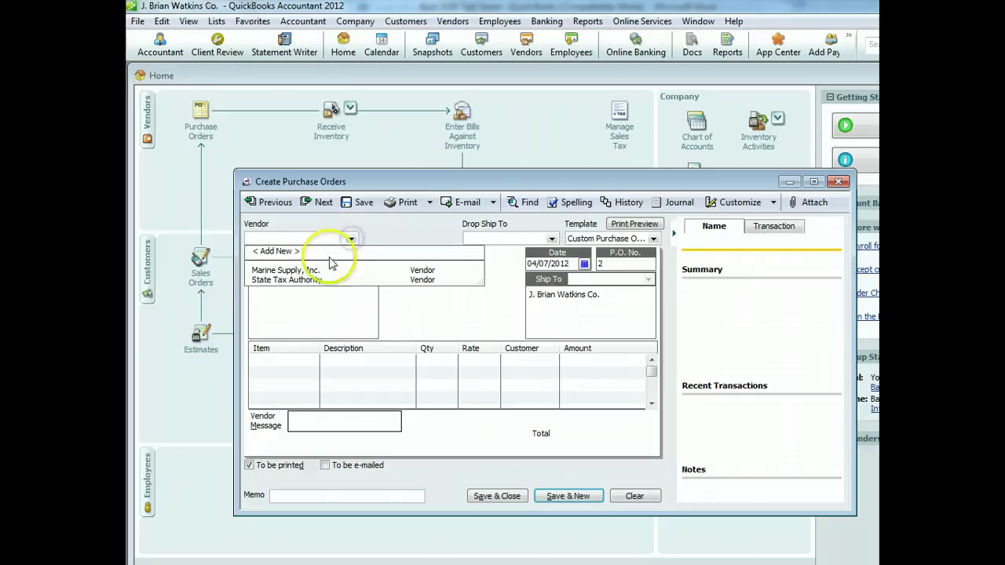
click(325, 252)
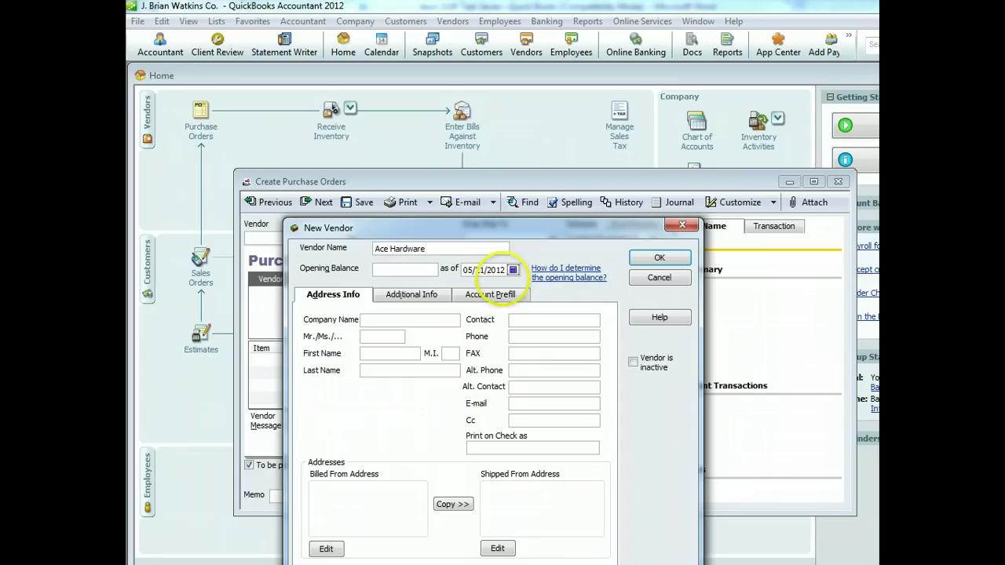
click(512, 269)
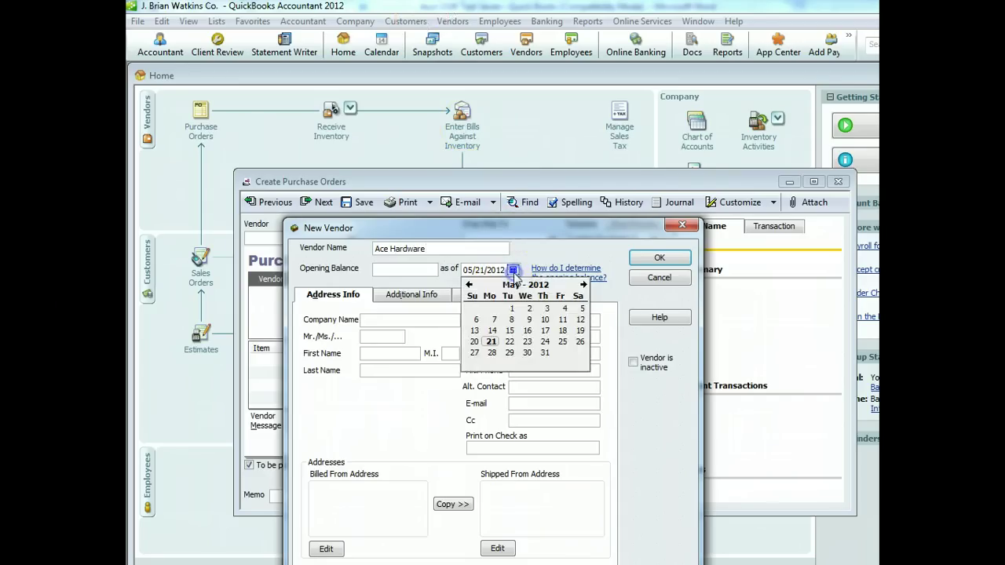
click(469, 284)
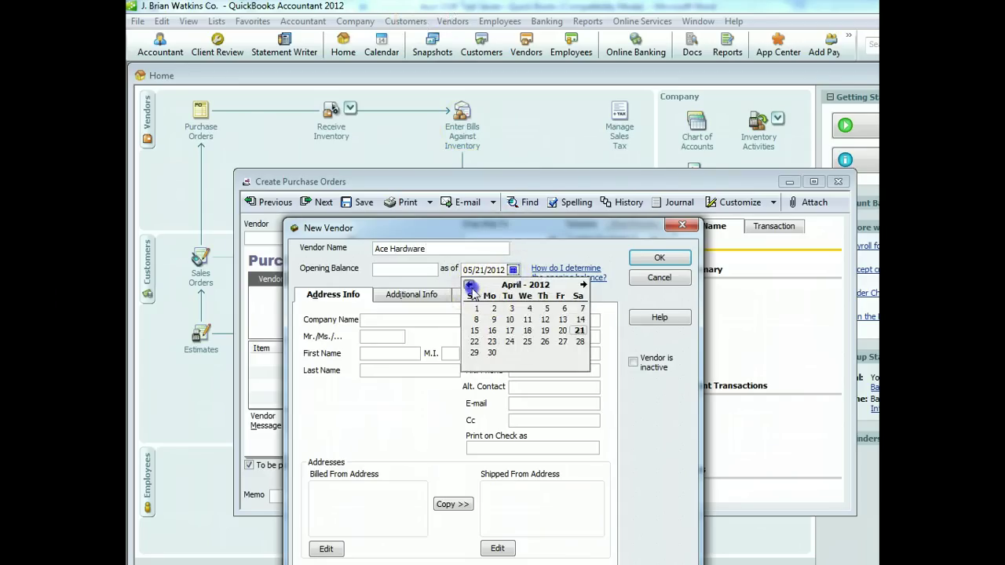
click(582, 308)
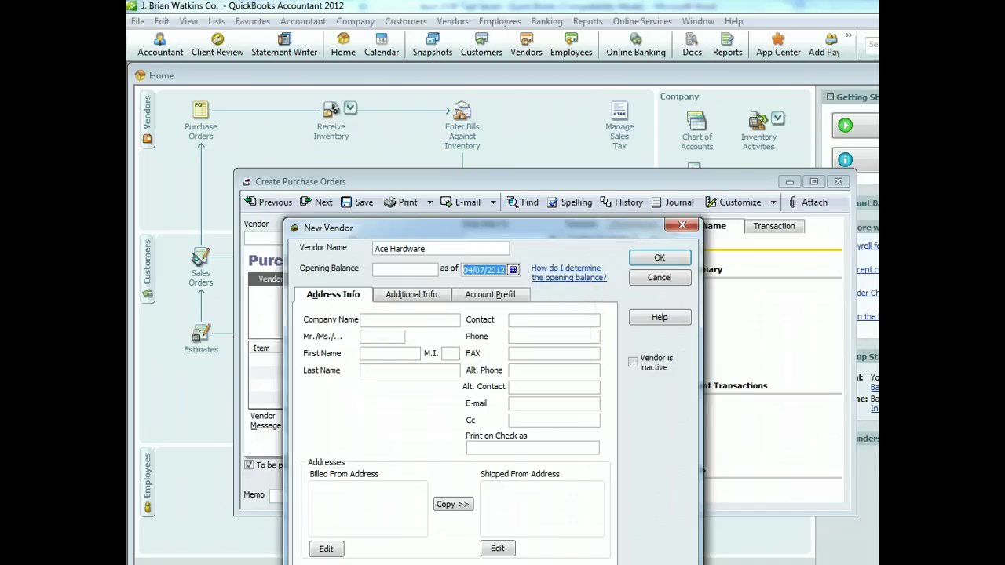
click(659, 257)
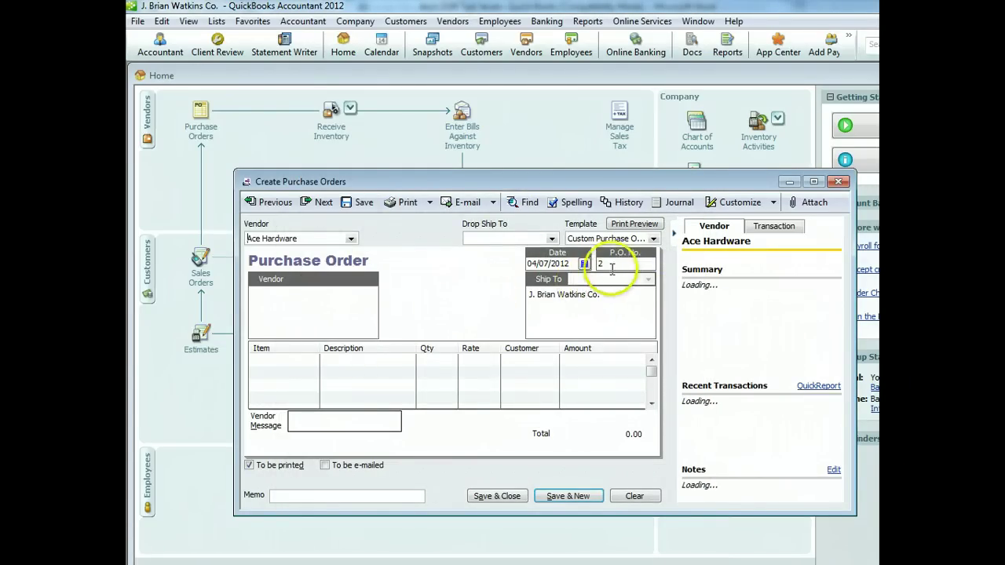
Start a new Inventory Part item named Surge Protector on the order's first line
click(302, 364)
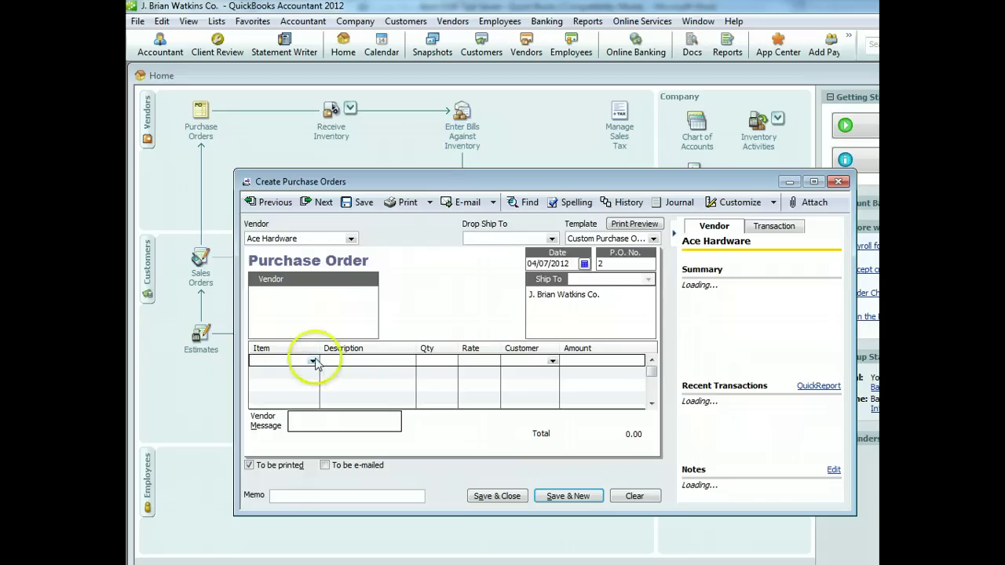
click(315, 361)
click(295, 372)
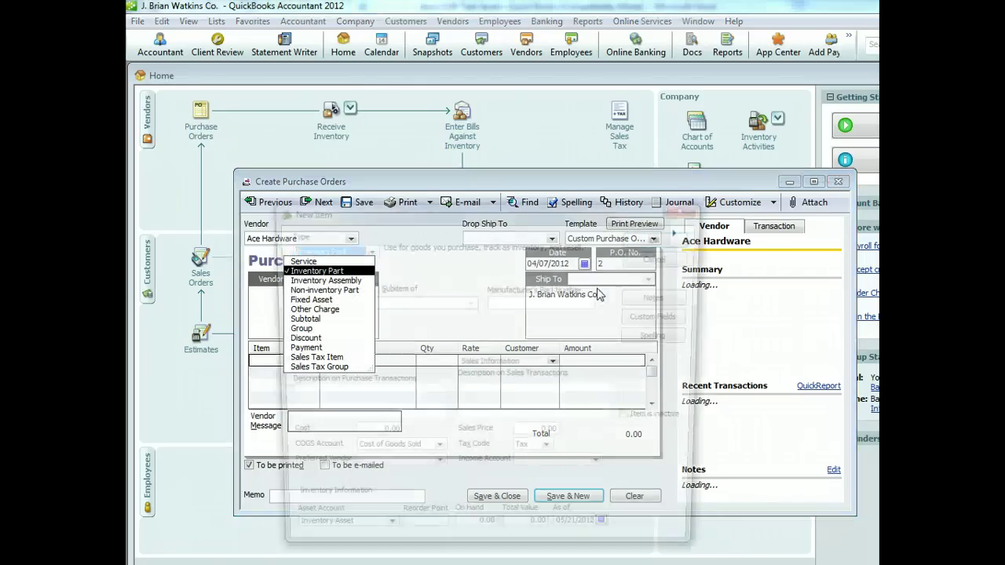
click(405, 260)
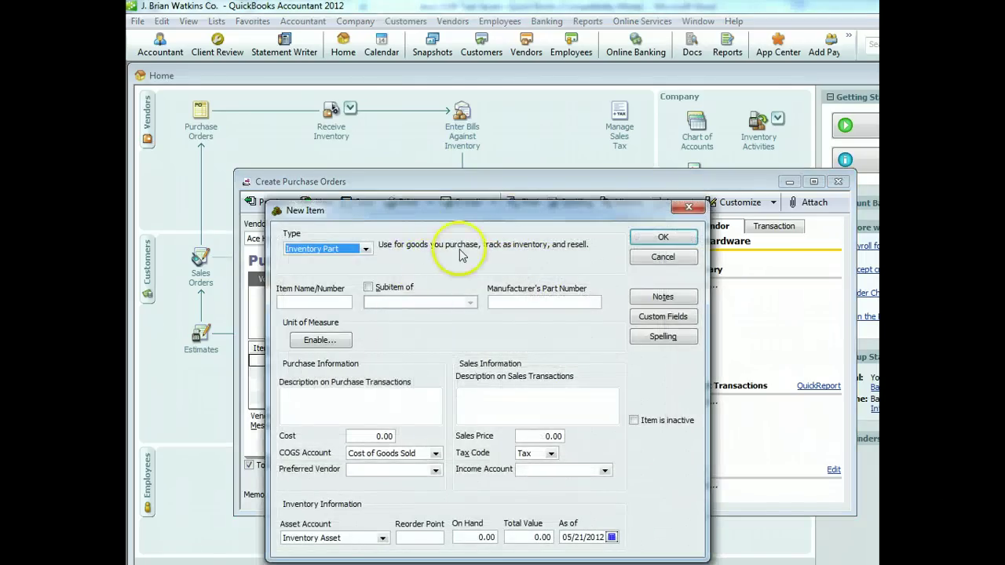
click(318, 301)
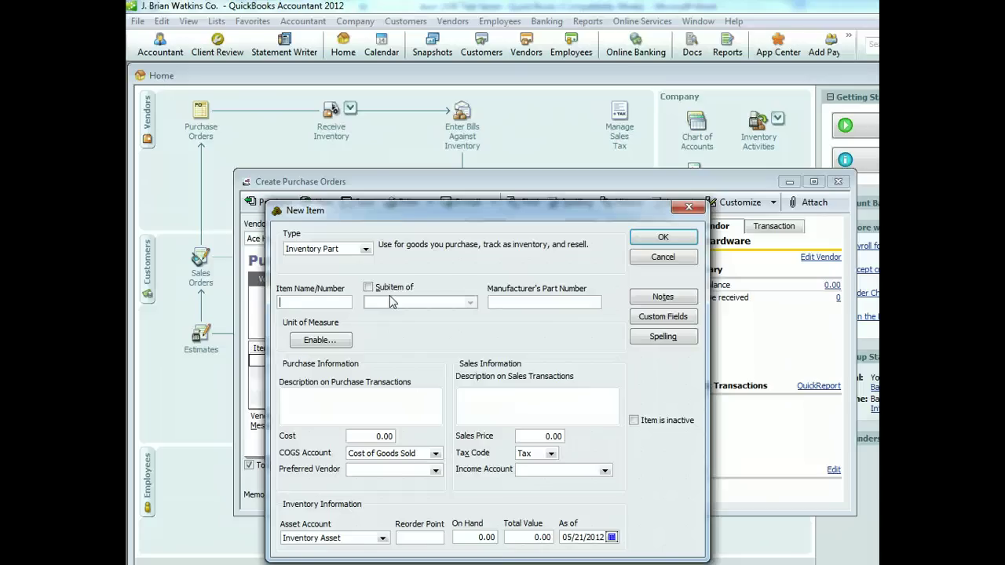
text(Su)
Enter part number sp20amp and correct the sales description to Surge Protector
key(Tab)
key(Tab)
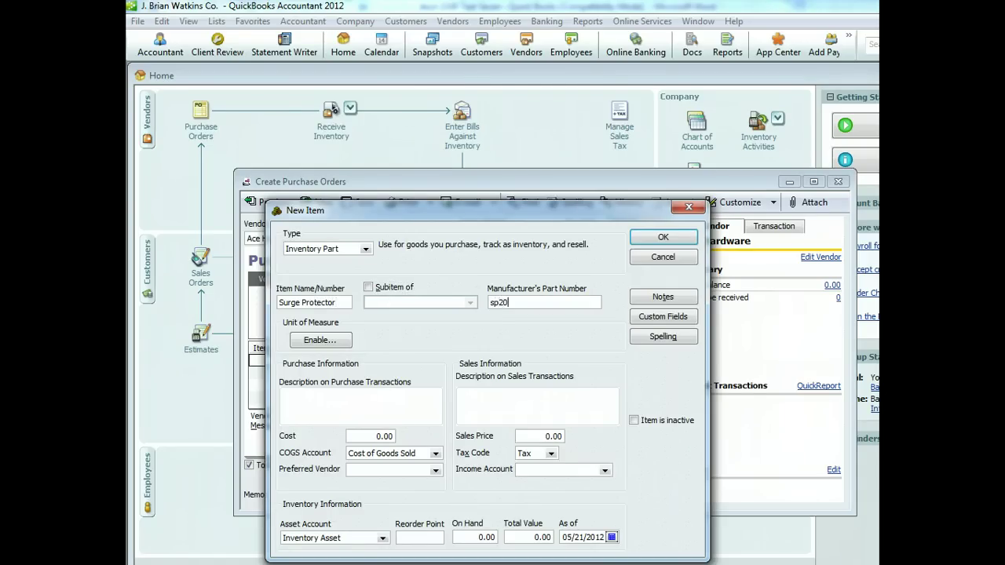
key(Tab)
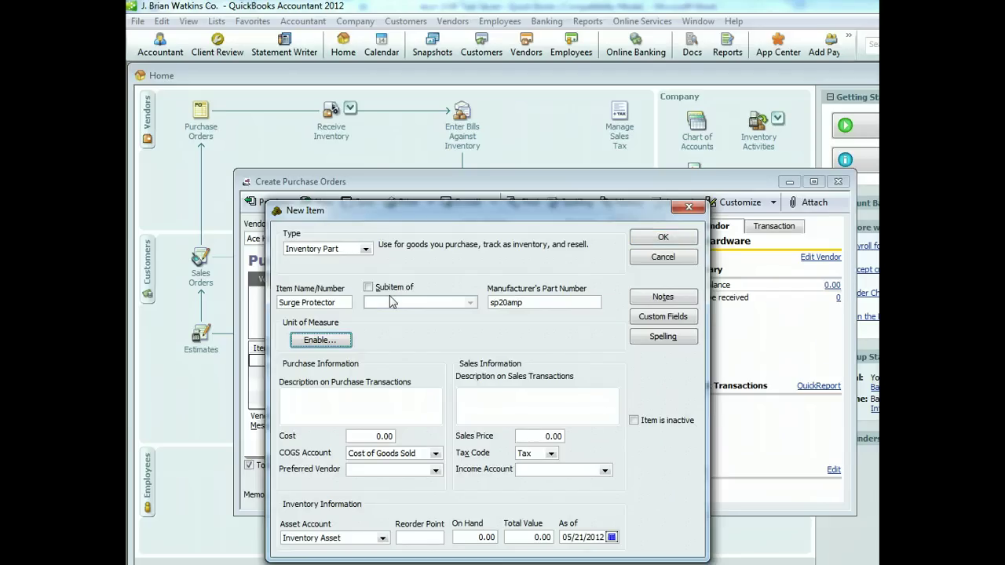
key(Tab)
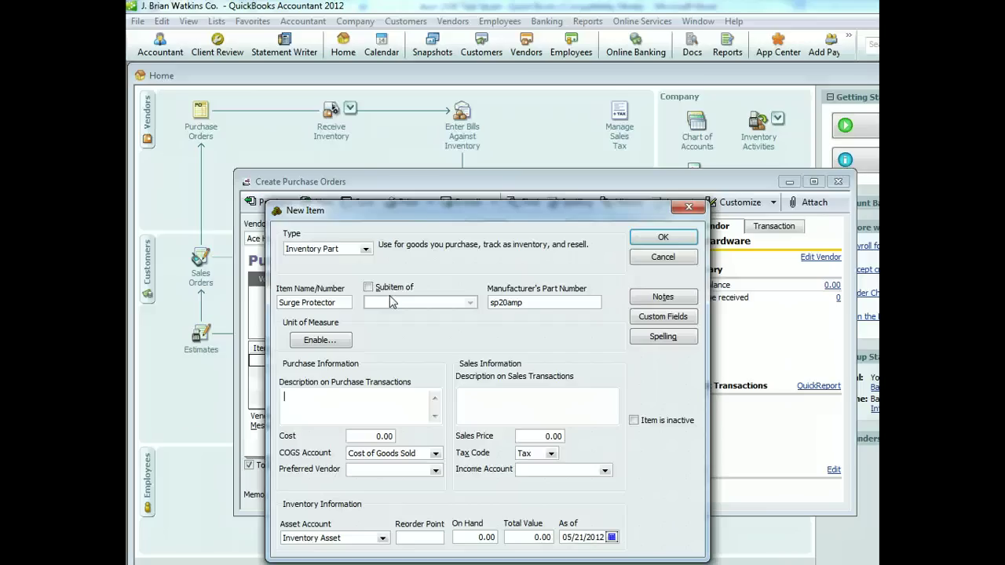
text(sp20amp)
key(Tab)
key(Tab)
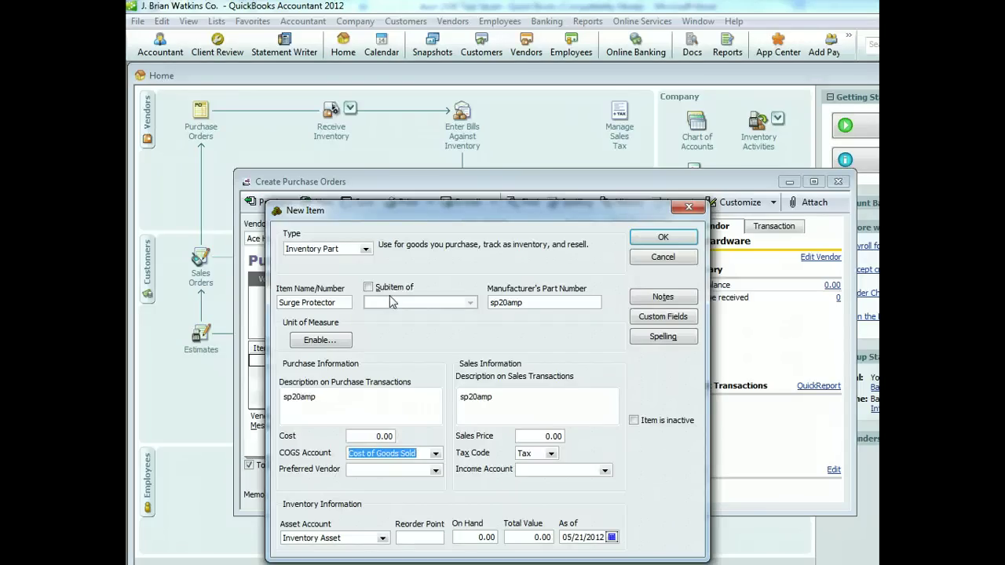
double_click(535, 406)
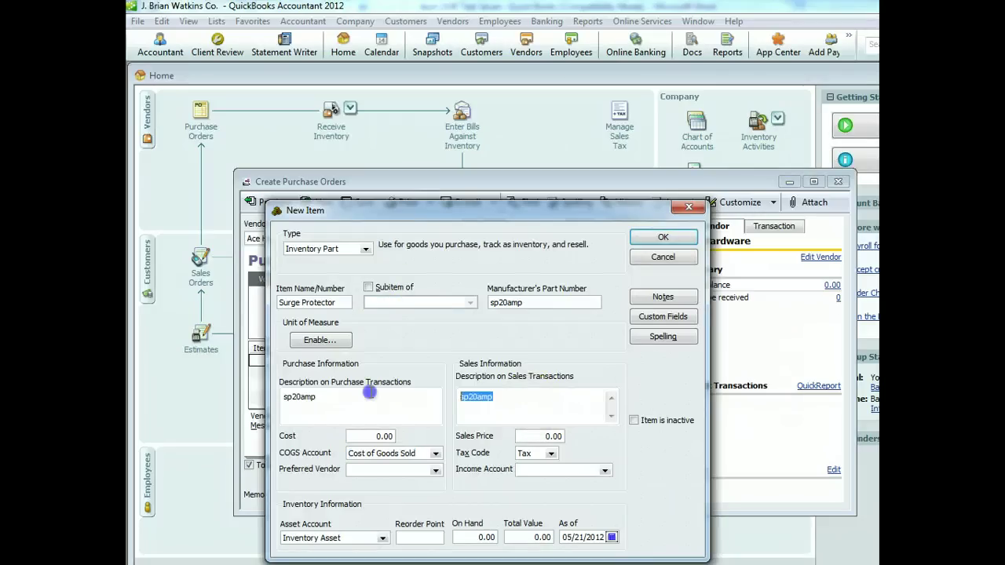
text(Surge)
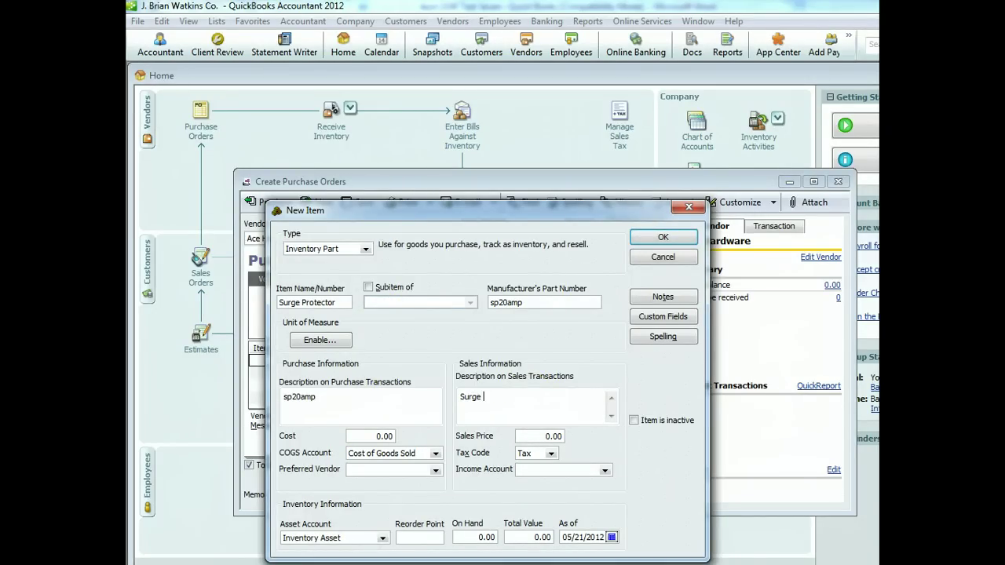
text( Suppre)
key(BackSpace)
key(BackSpace)
key(BackSpace)
key(BackSpace)
key(BackSpace)
key(BackSpace)
key(BackSpace)
key(BackSpace)
key(BackSpace)
key(BackSpace)
text(Protector)
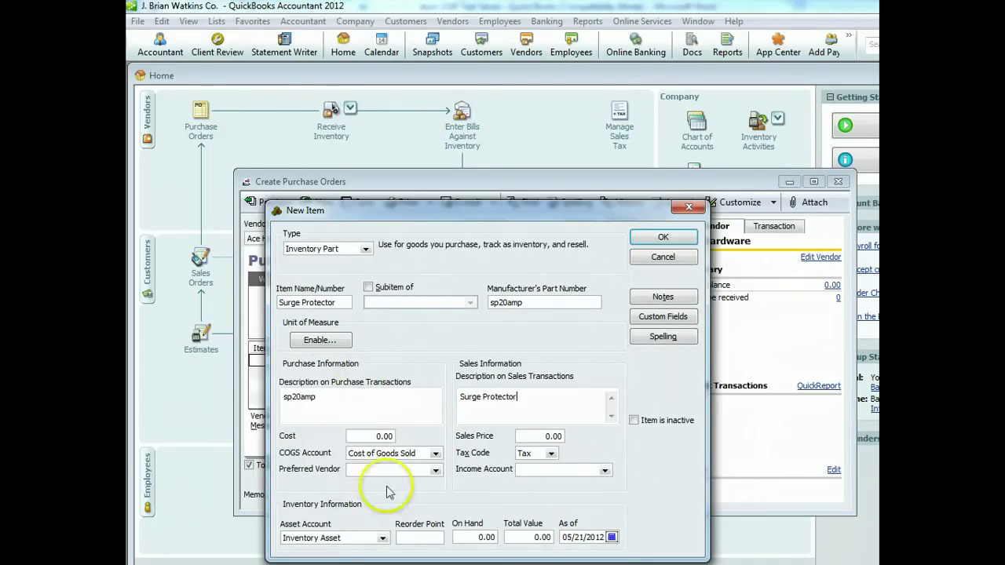
Enter cost 15.00, sales price 25.00 and an as-of date of 04/07/2012
click(380, 436)
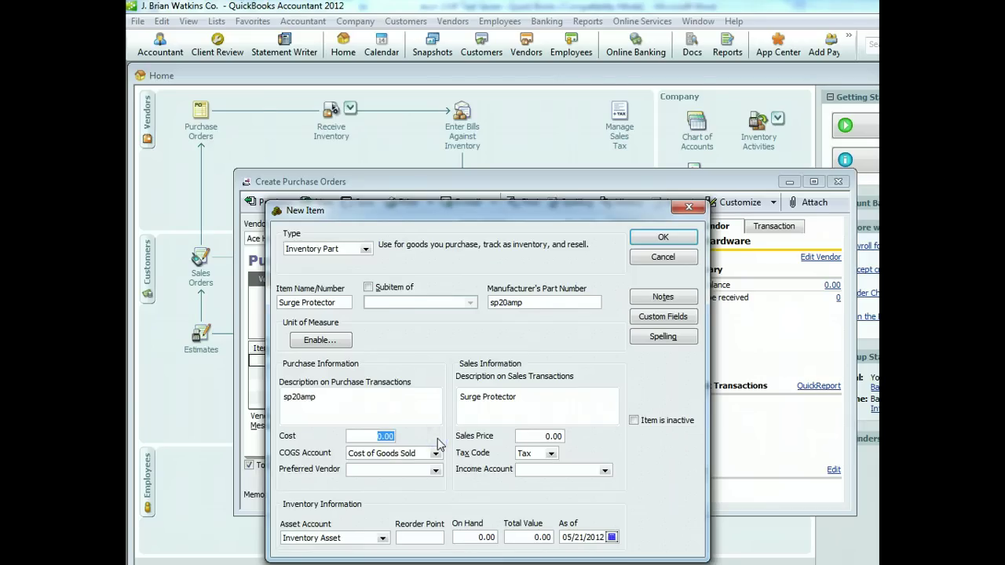
text(15)
click(496, 460)
click(550, 436)
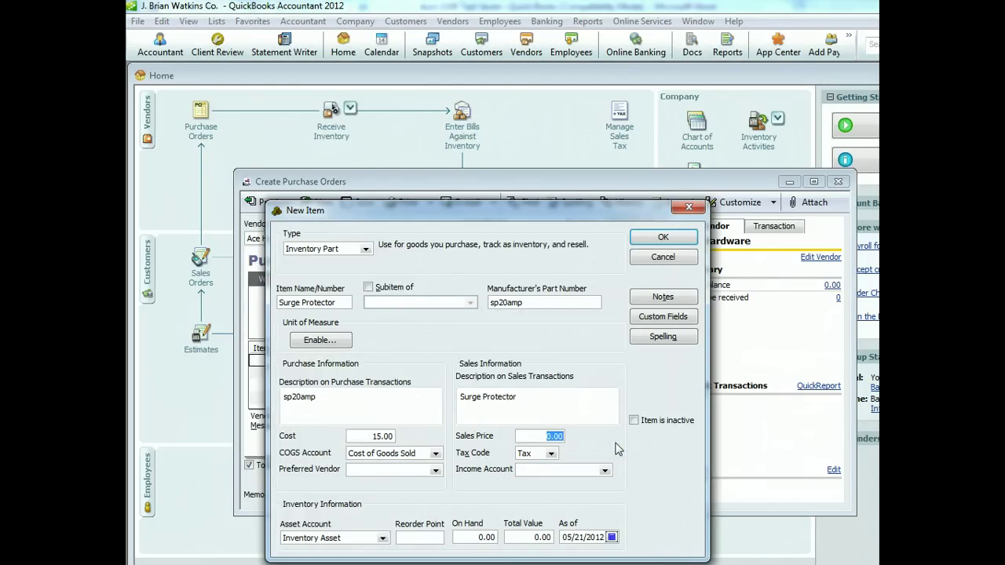
text(25)
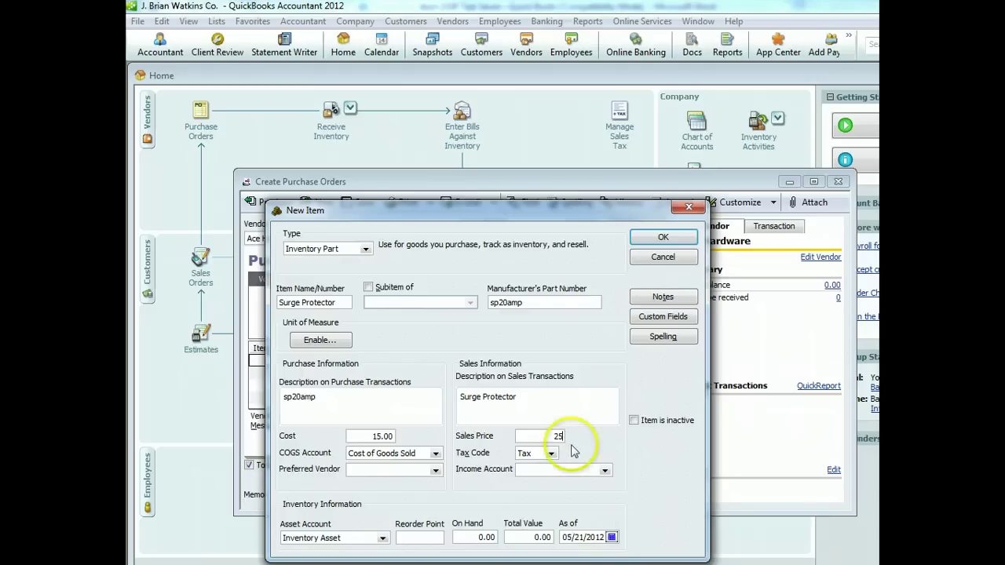
click(612, 537)
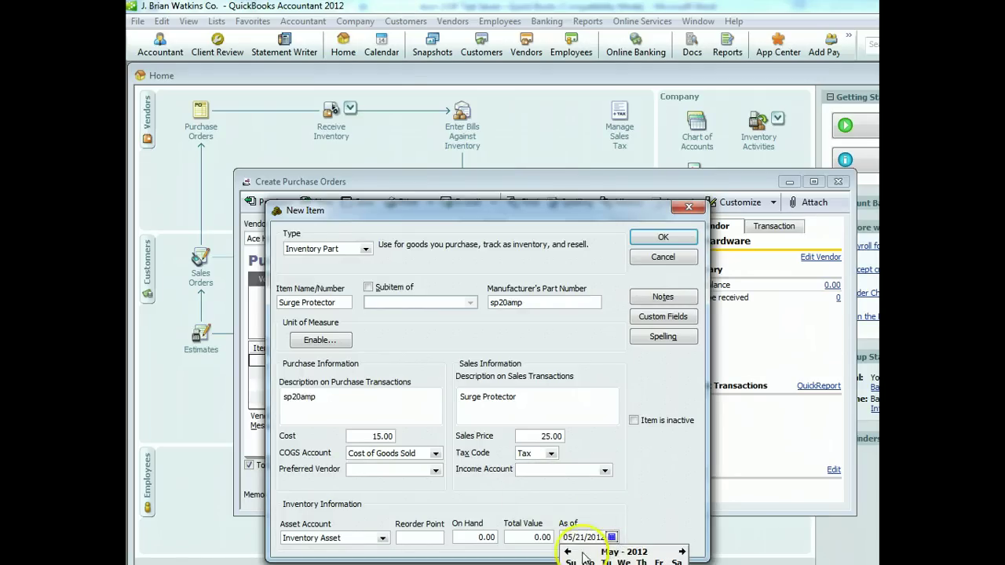
click(568, 552)
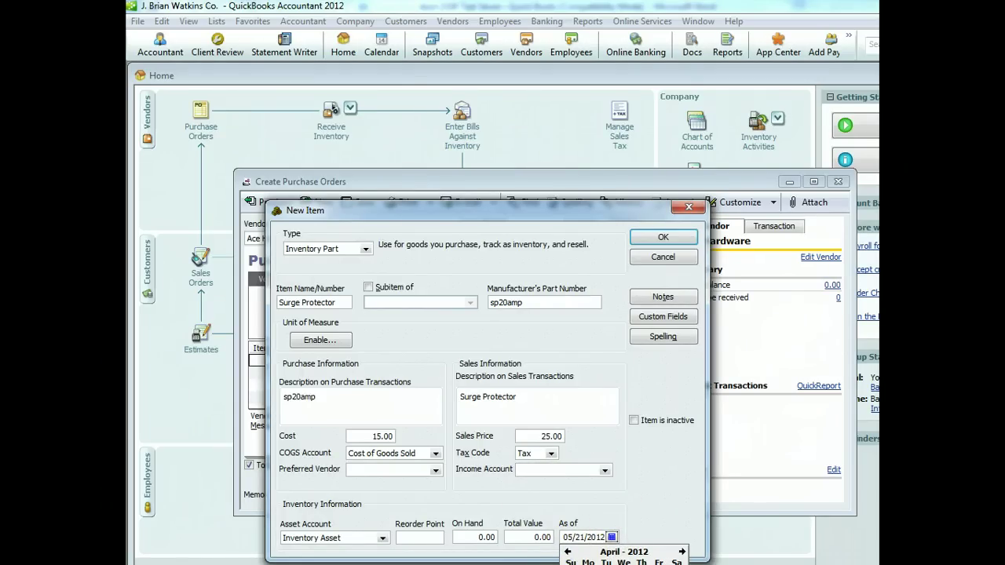
click(676, 564)
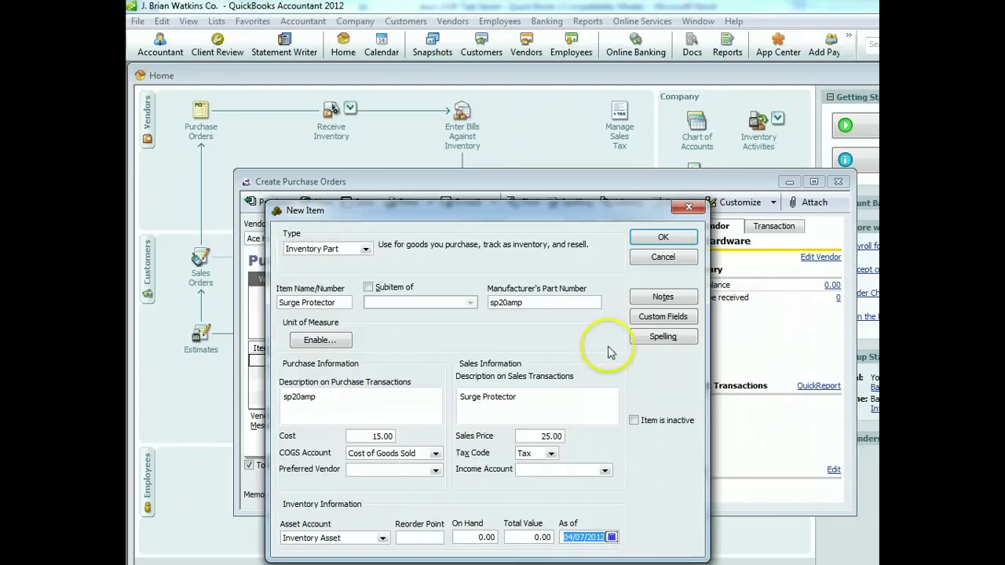
Set the income account to Merchandise Sales and save the item onto the order
click(662, 239)
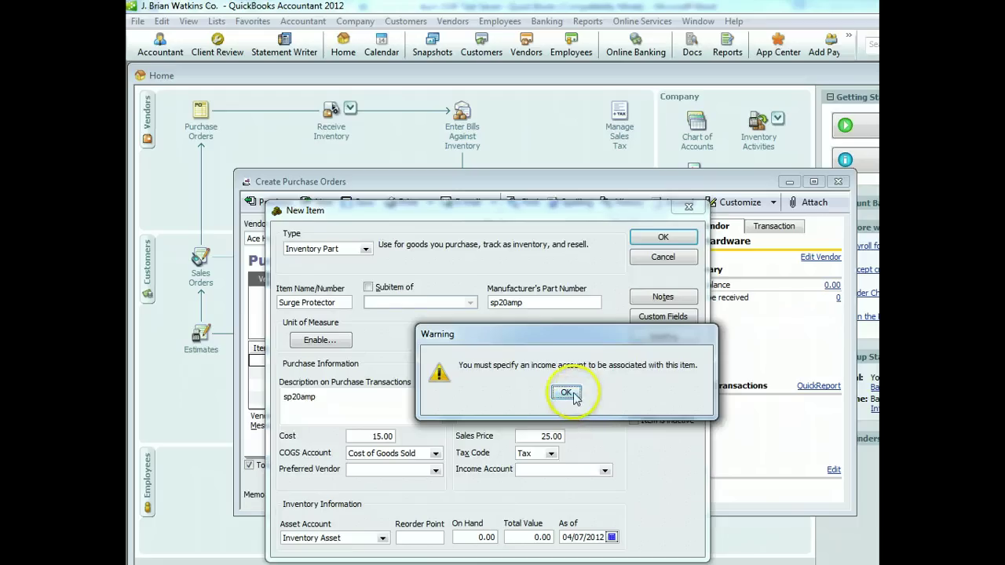
click(567, 394)
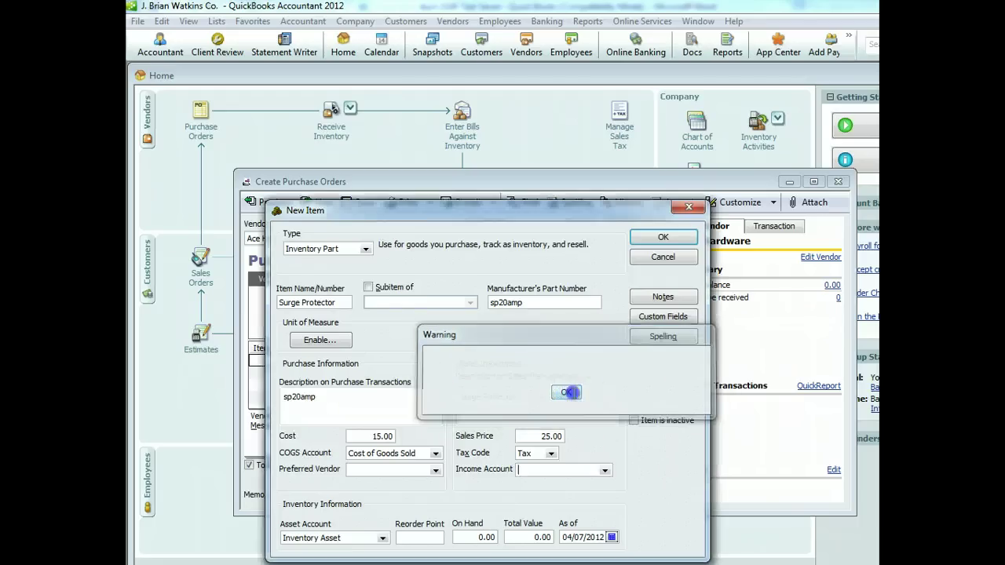
click(604, 470)
click(578, 482)
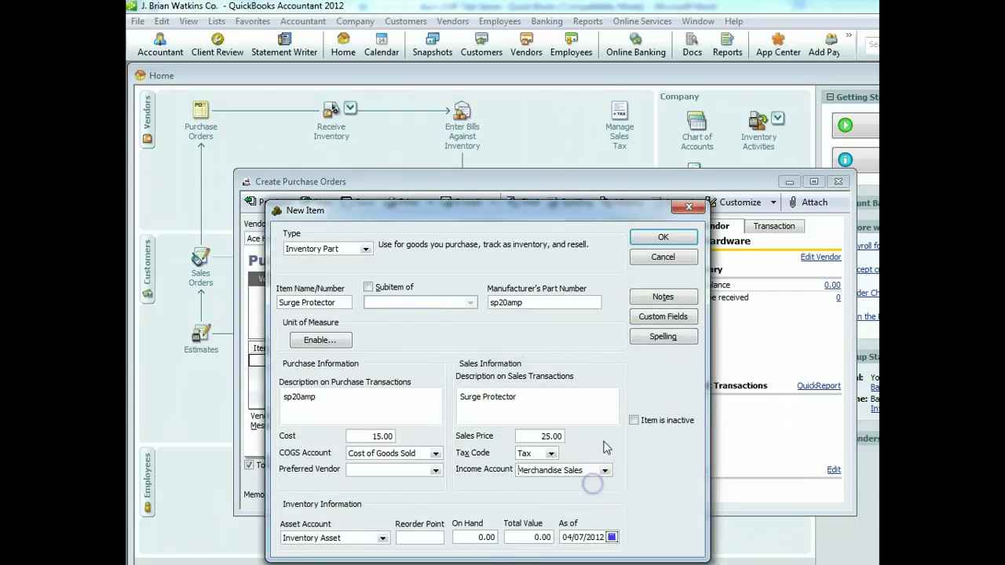
click(662, 237)
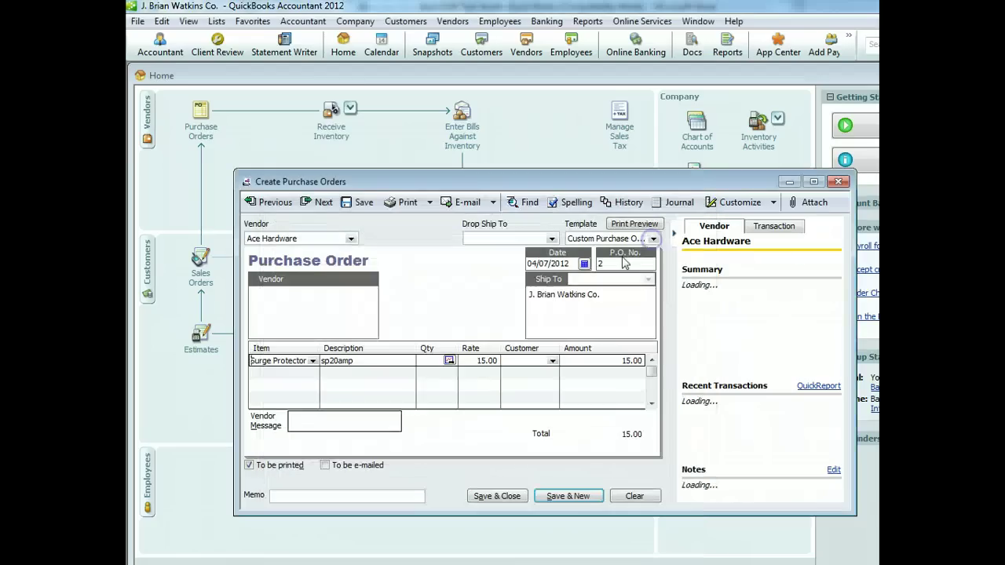
Order 30 Surge Protectors and begin a new item on the second line
click(438, 361)
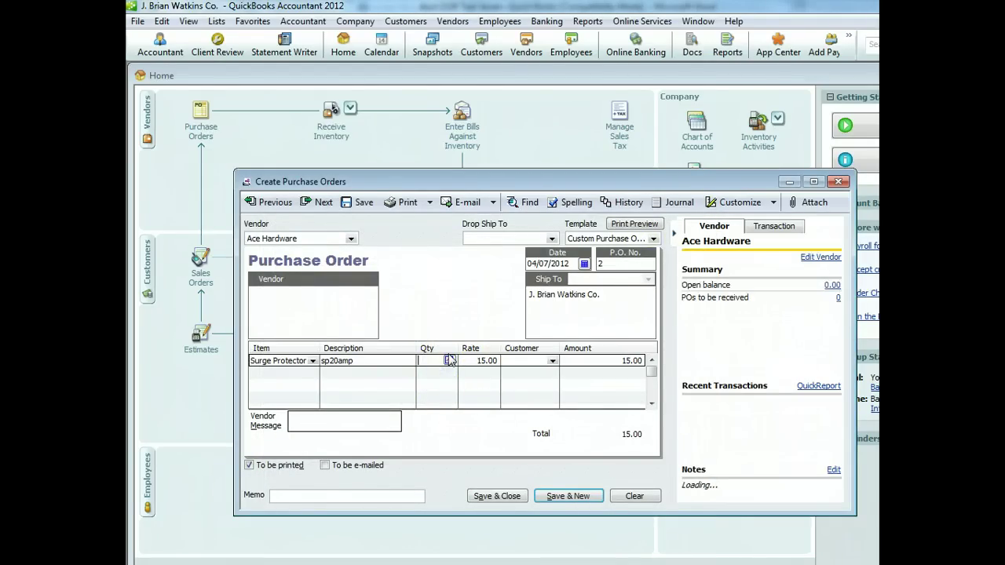
text(30)
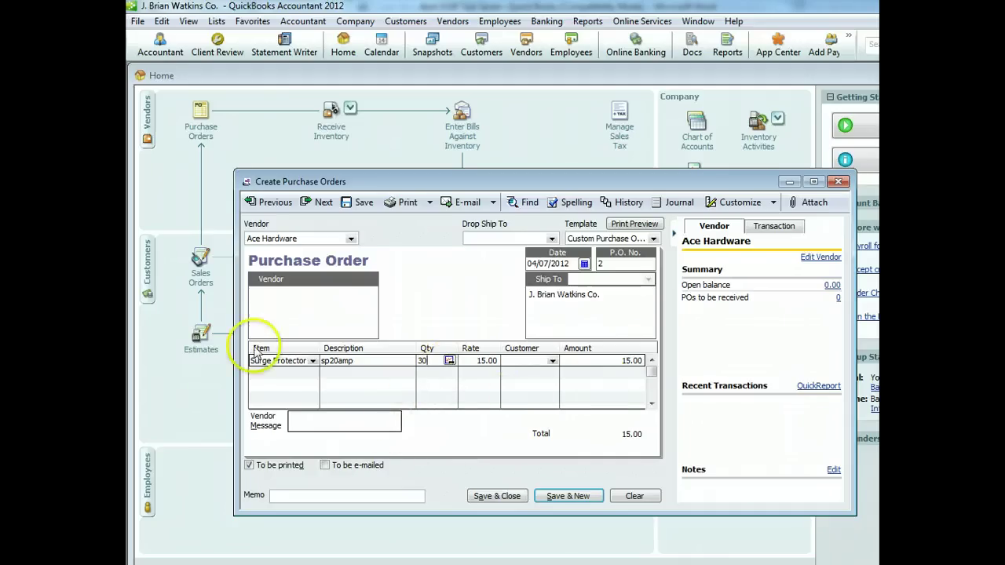
click(271, 374)
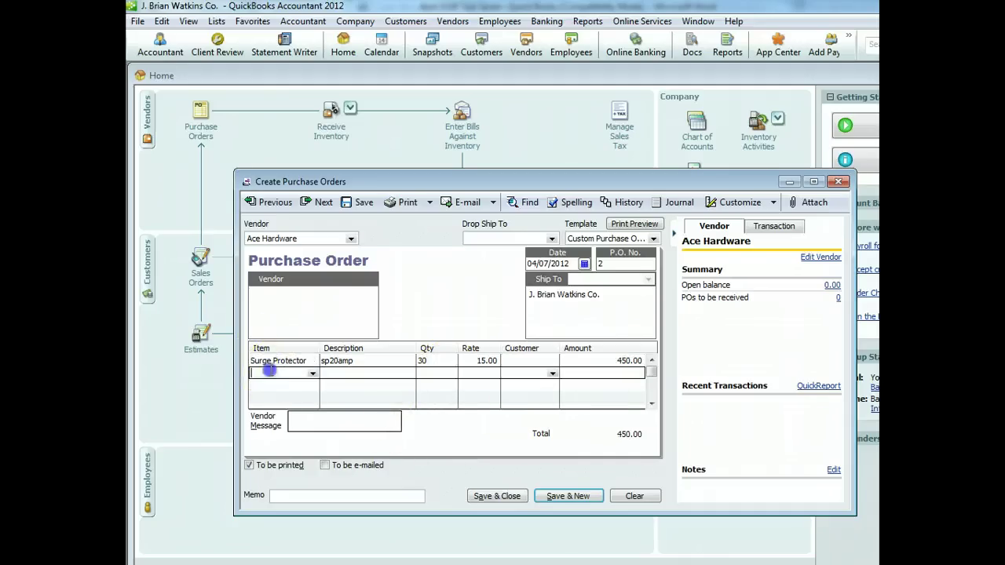
click(312, 373)
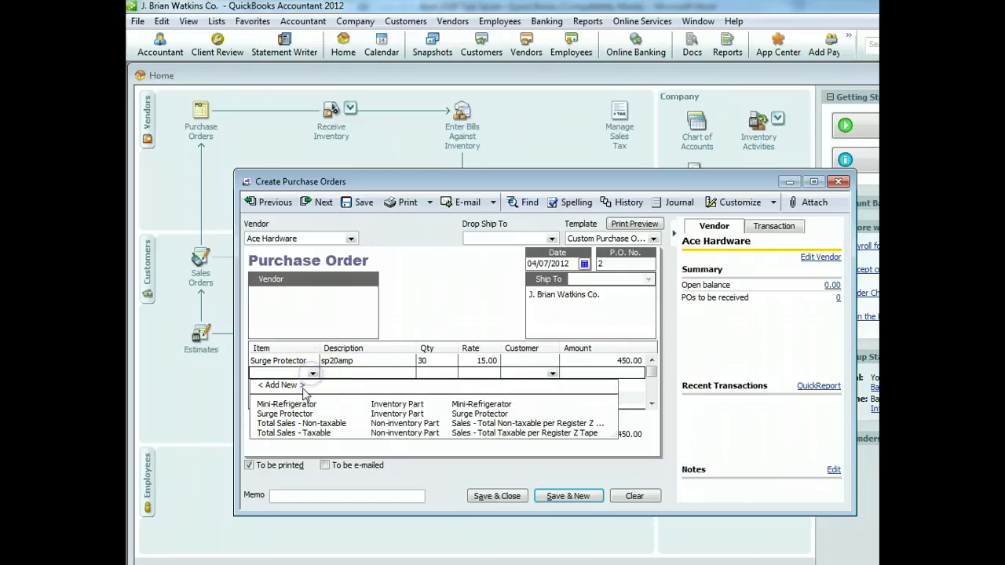
click(283, 386)
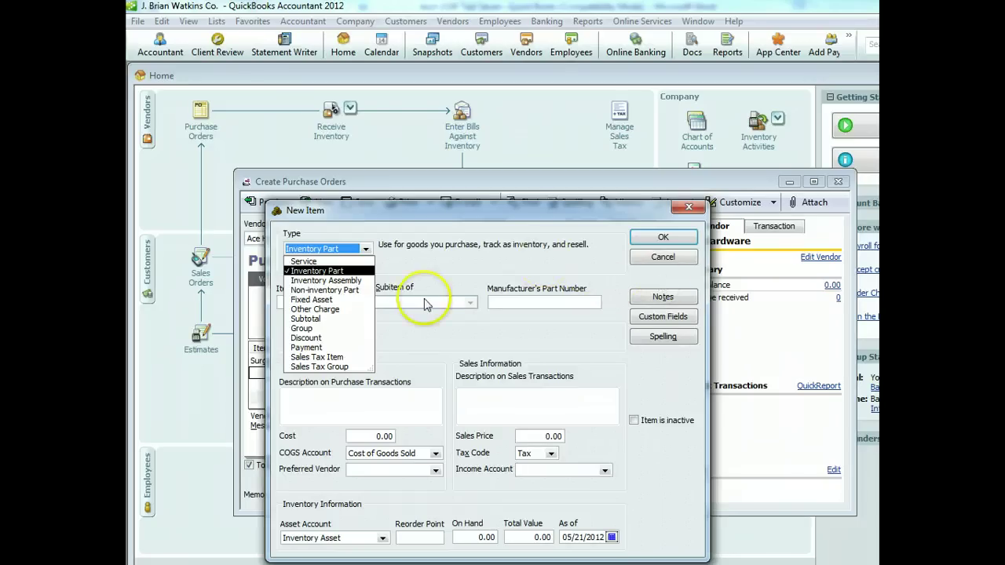
Name the new inventory part Extension Cord and fill its purchase and sales descriptions
click(418, 265)
click(295, 301)
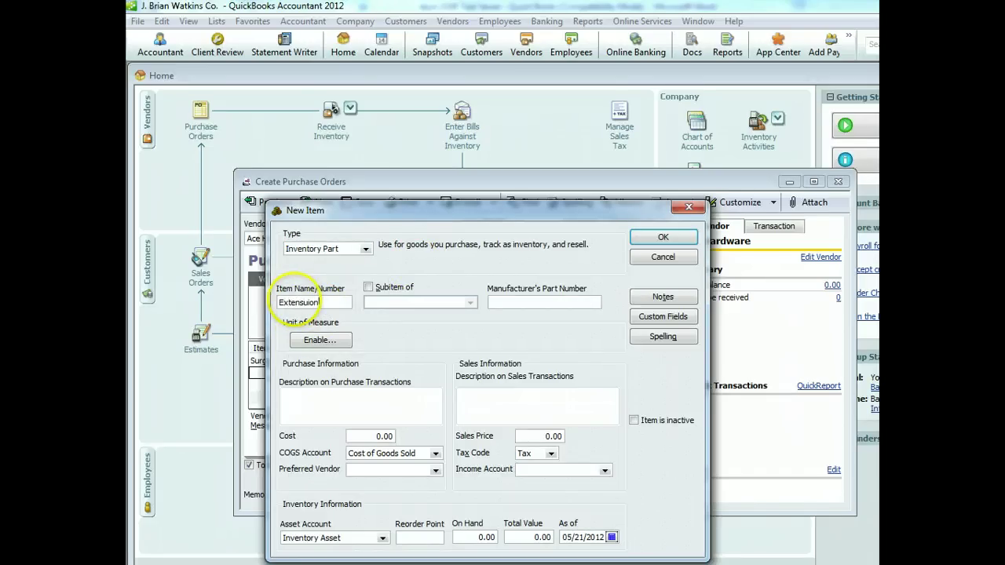
text(Extension Cord)
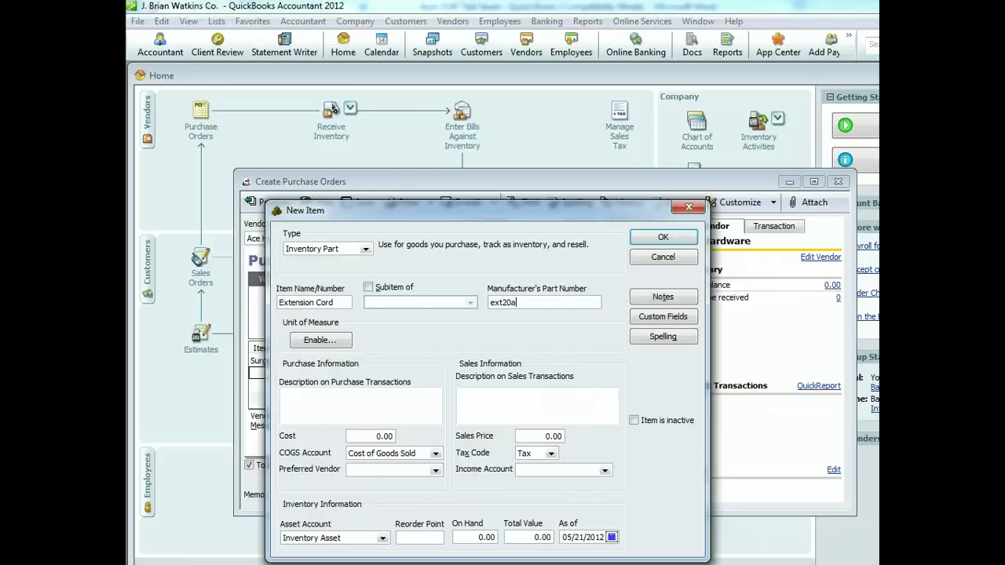
click(287, 396)
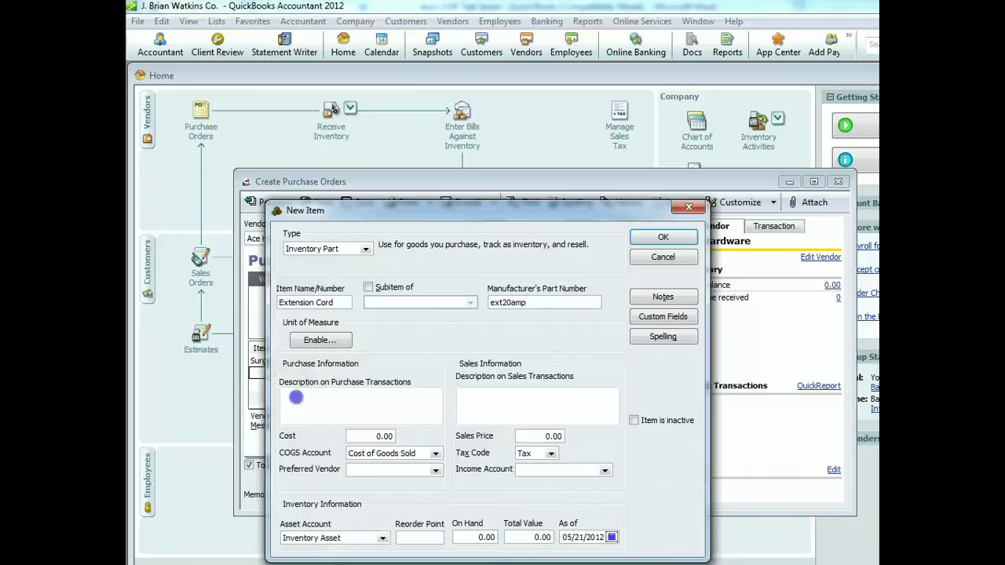
text(ext20amp)
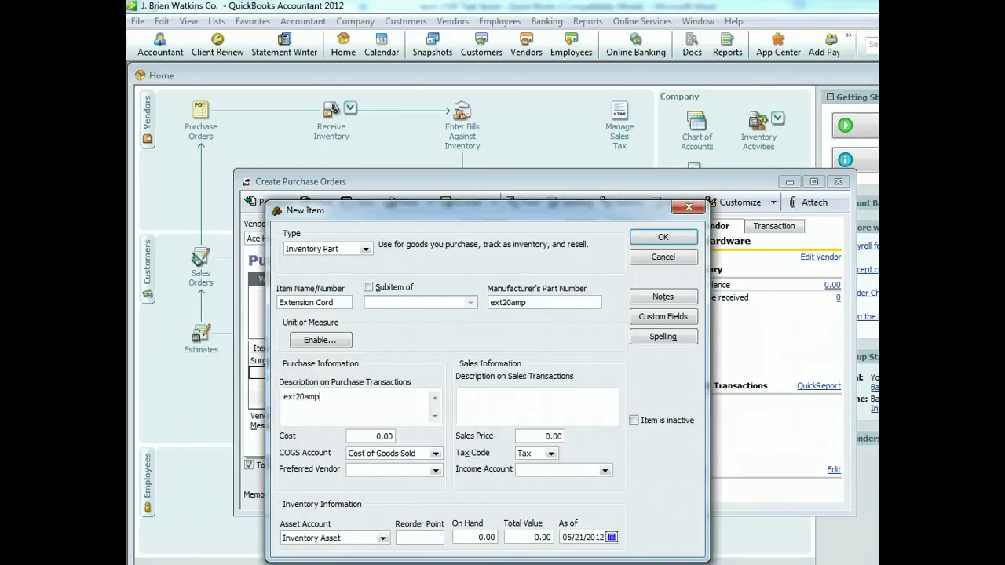
click(526, 400)
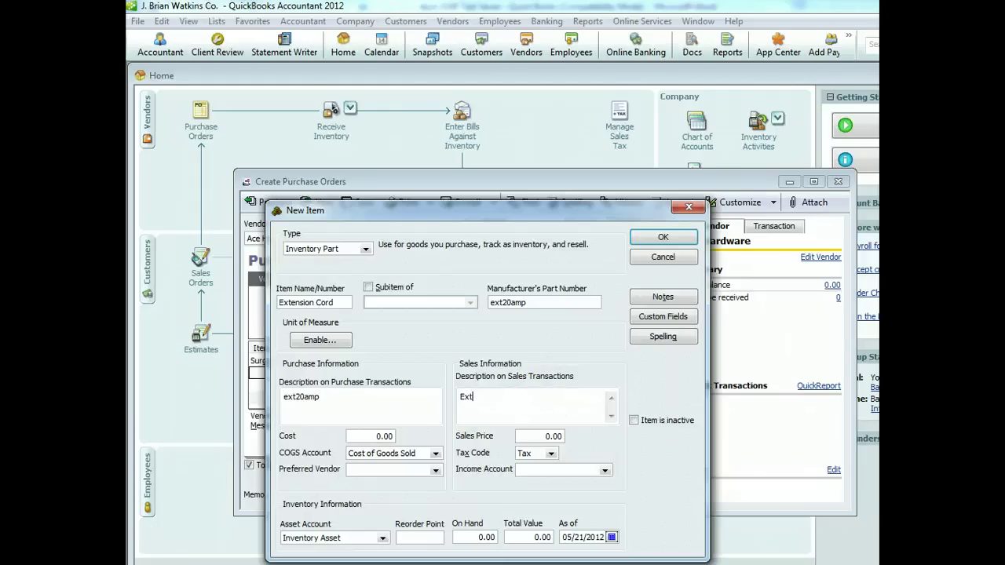
text(Extension Cord)
Set cost 2.00, sales price 10.00, Merchandise Sales income, and an April 2012 as-of date
click(370, 434)
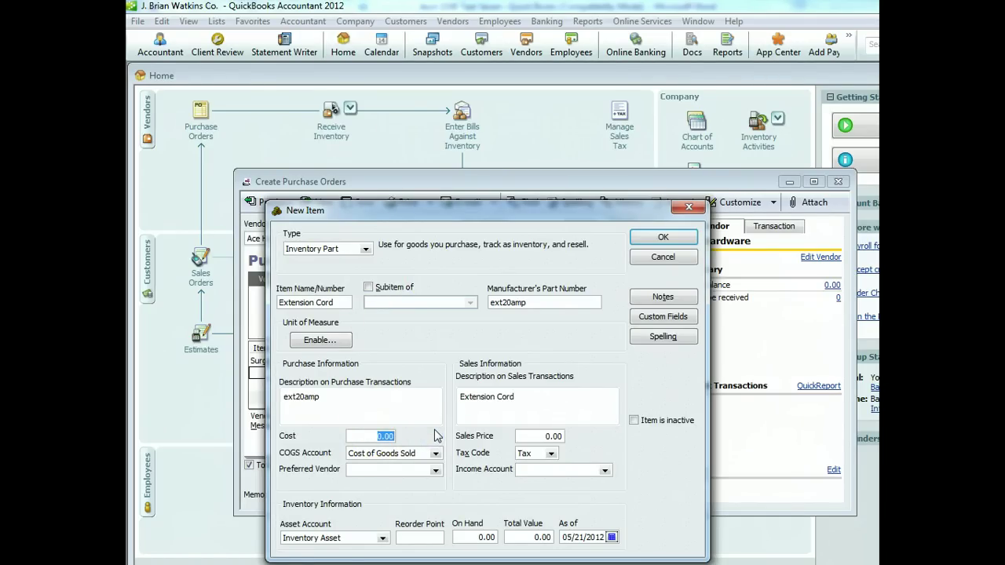
text(2)
click(556, 436)
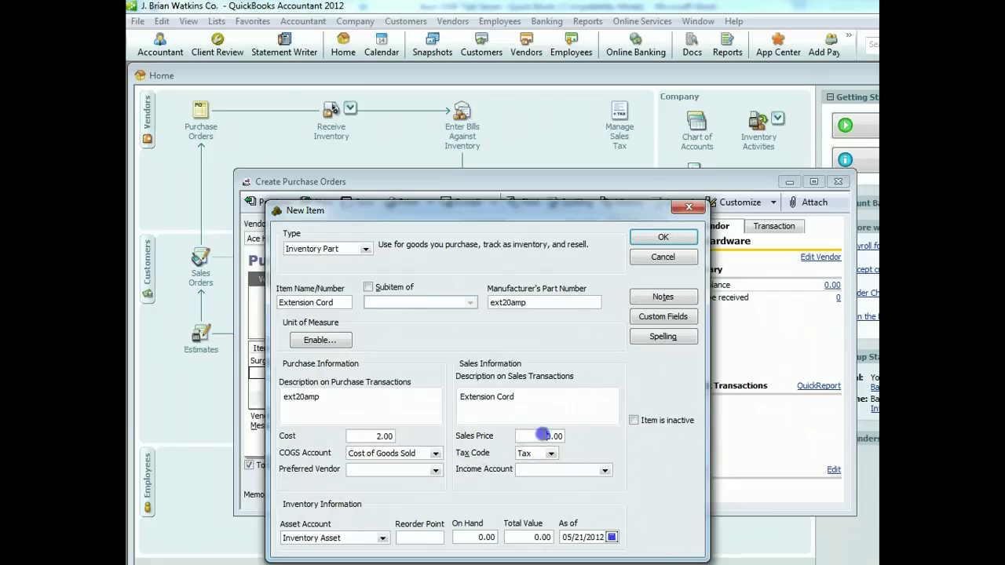
text(10)
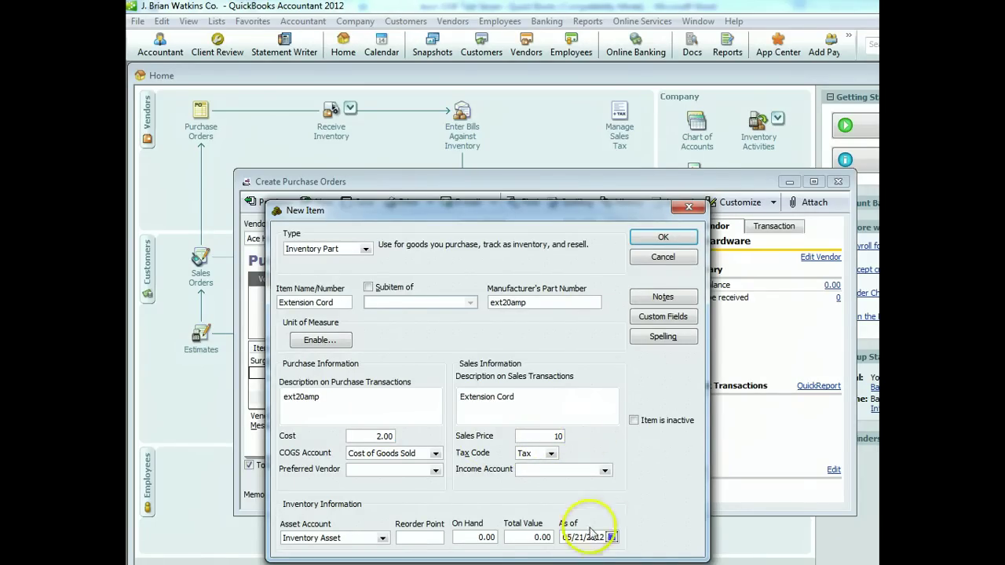
click(604, 470)
click(589, 484)
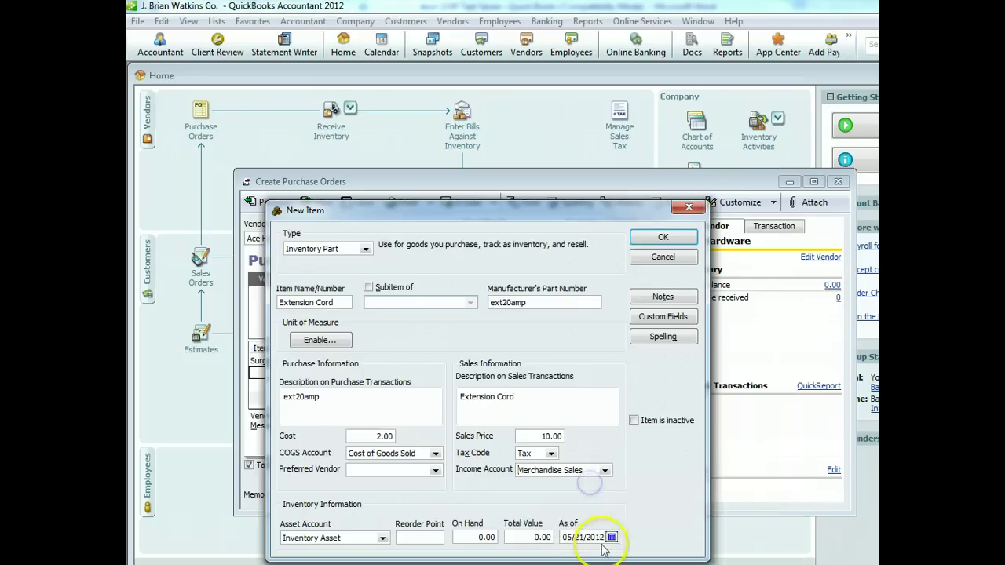
click(611, 537)
click(567, 552)
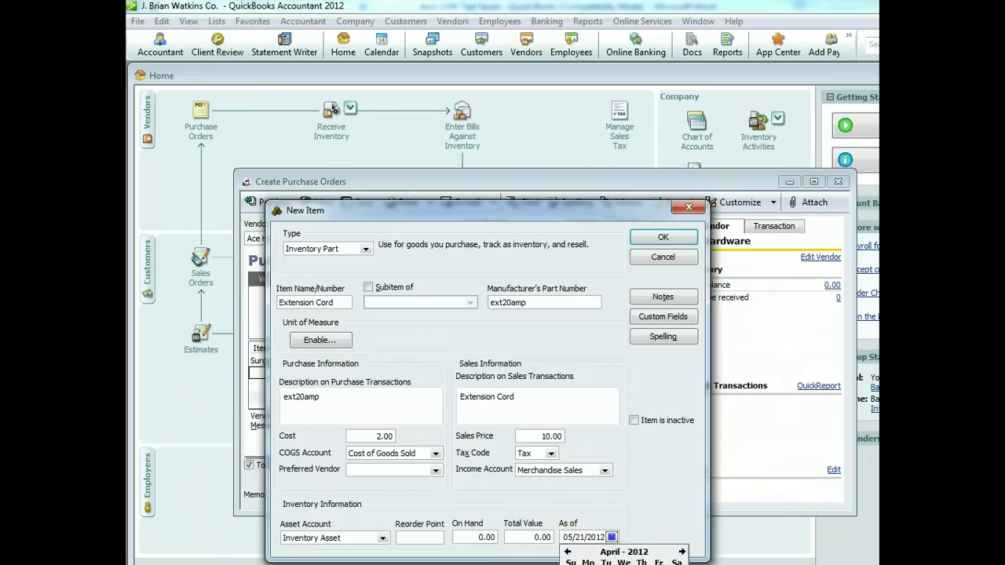
Save Extension Cord as of 04/07/2012, order 15 with memo 'Ace Hardware Purchase', and save
click(675, 564)
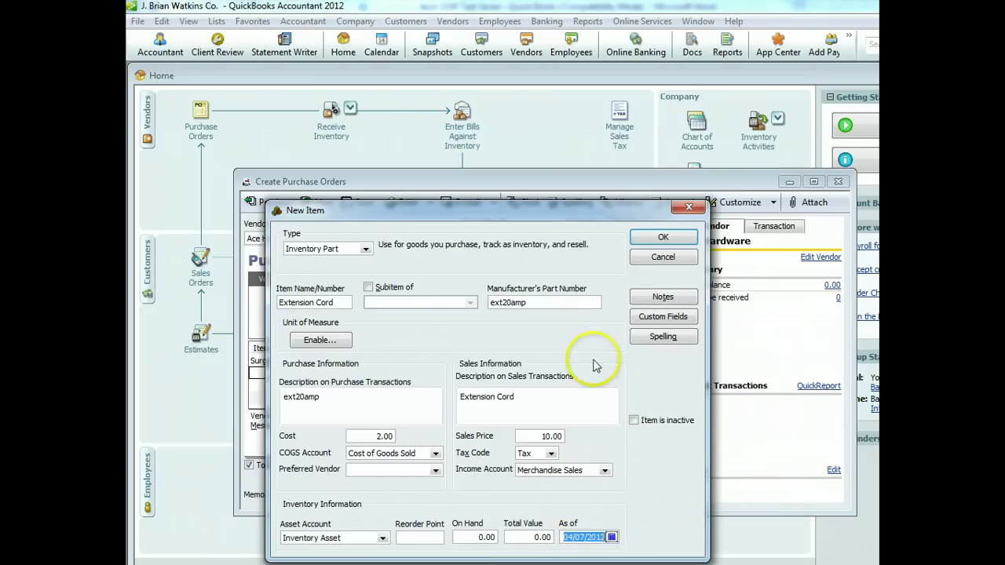
click(662, 238)
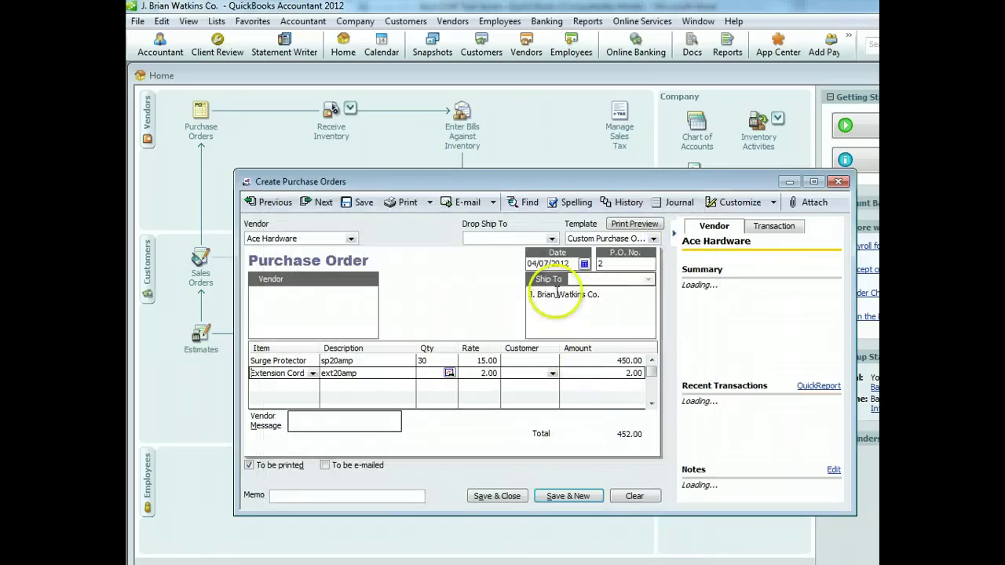
click(432, 372)
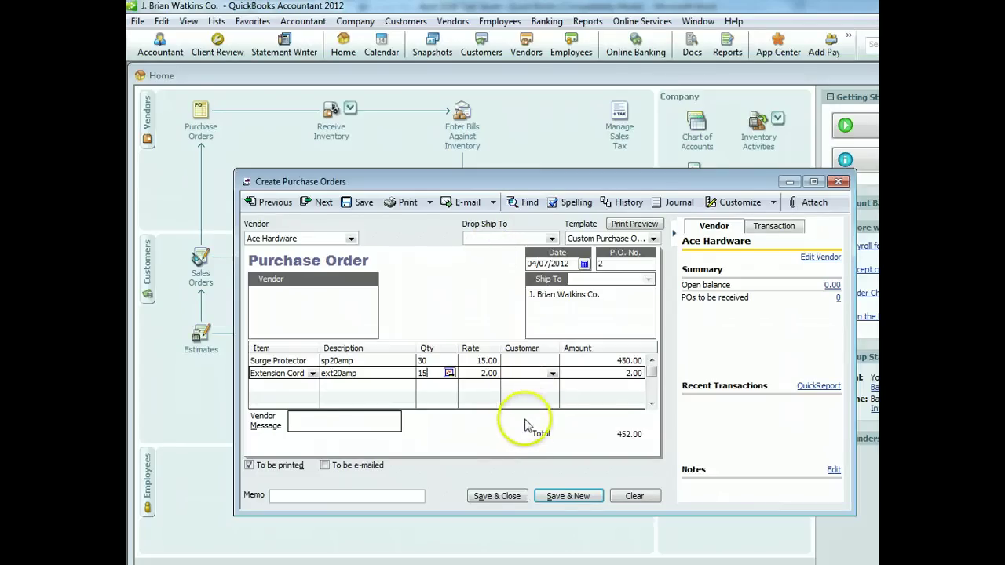
click(358, 494)
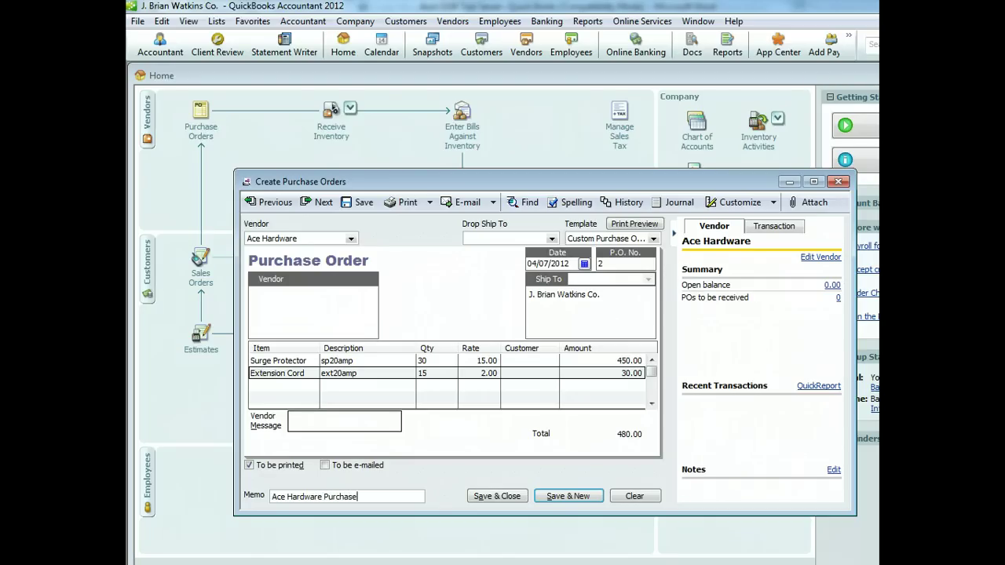
click(511, 497)
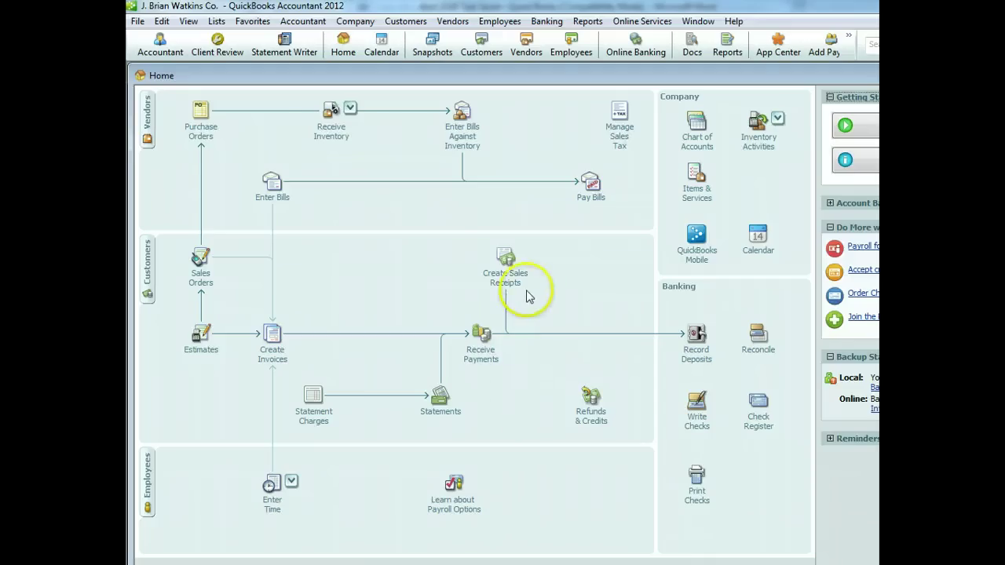
Start a Receive Inventory with Bill dated 04/10/2012, due 04/20/2012
click(351, 109)
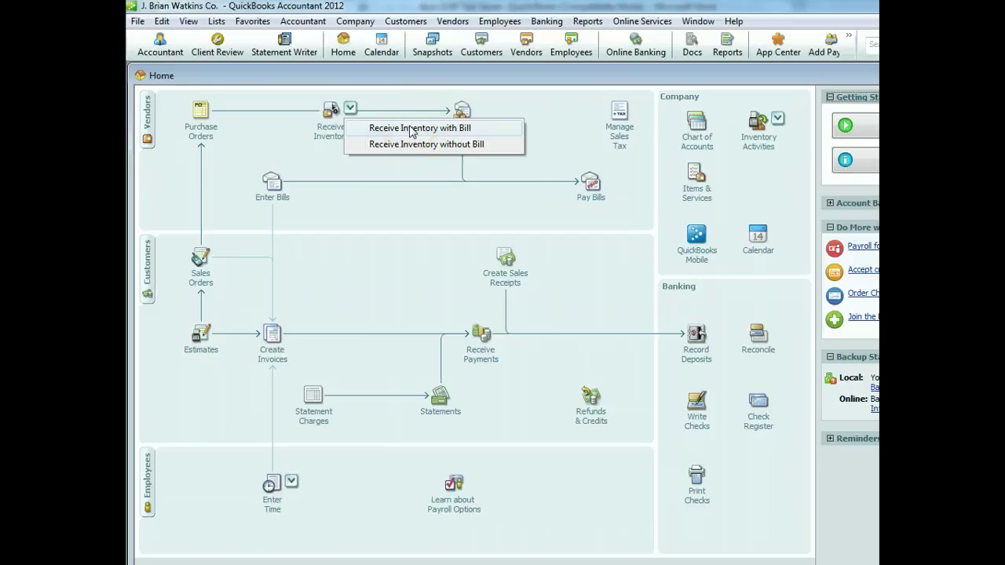
click(386, 130)
click(540, 235)
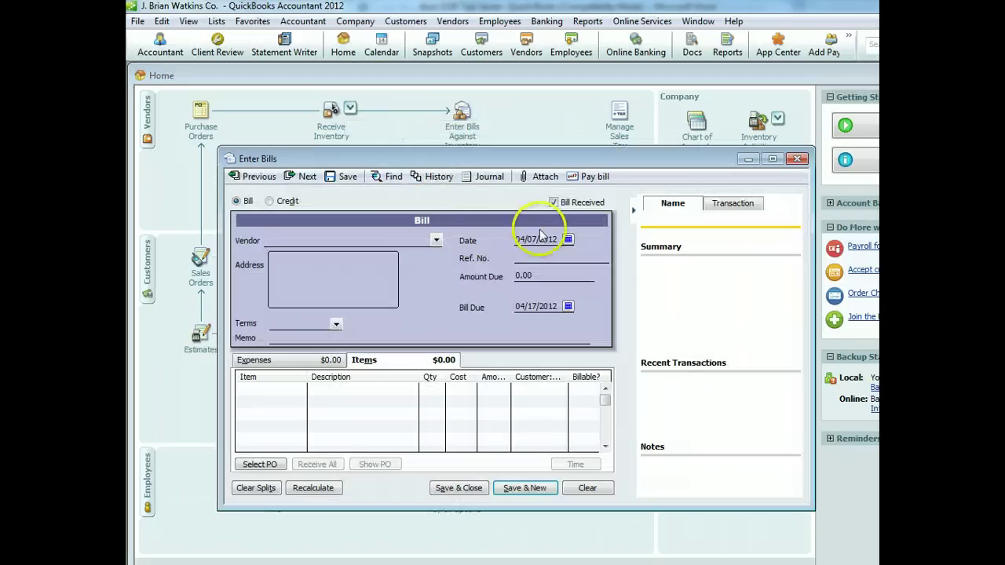
click(568, 239)
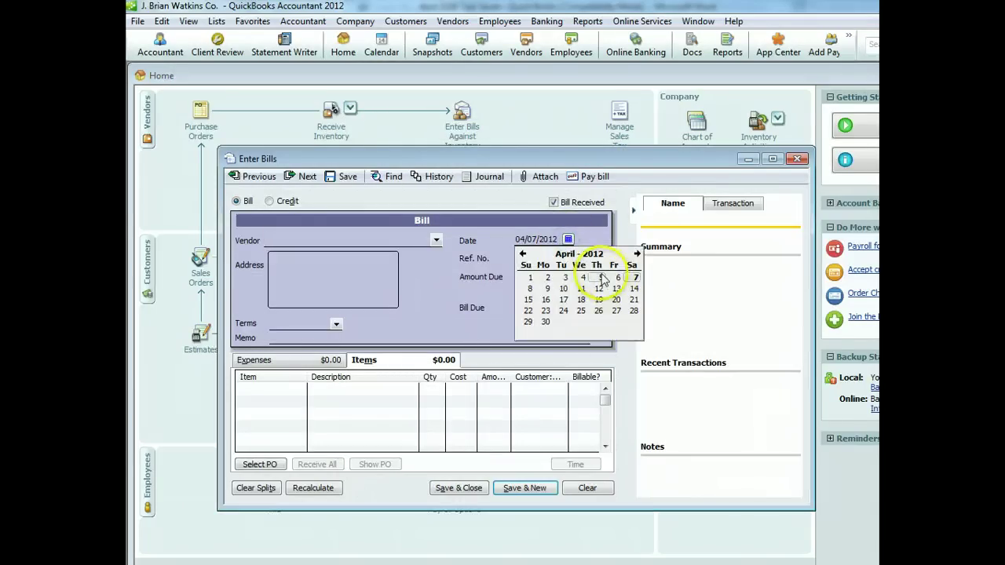
click(563, 288)
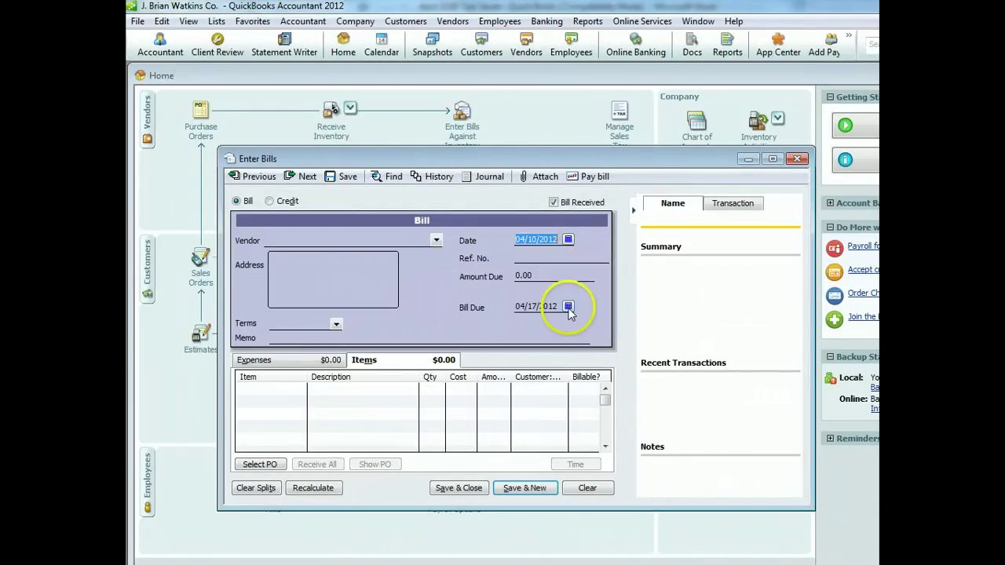
click(568, 307)
key(Right)
key(Right)
key(Right)
key(Return)
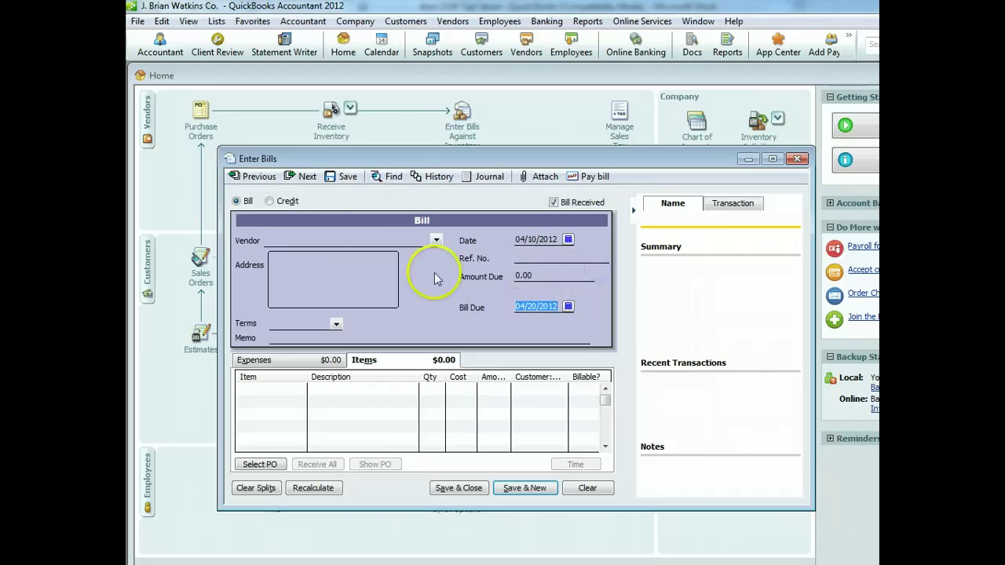
Choose vendor Ace Hardware and receive purchase order 2's items onto the bill
click(436, 241)
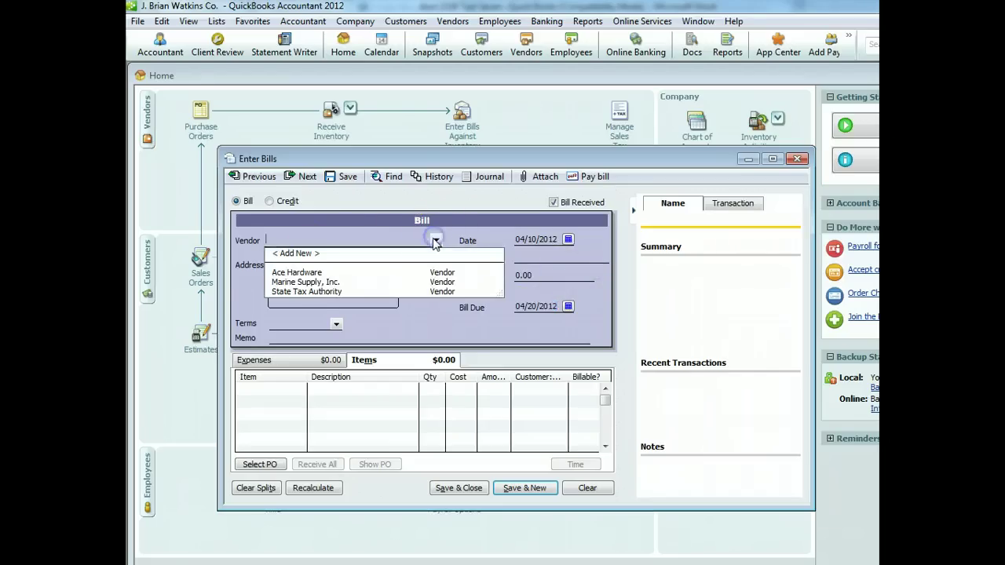
click(317, 272)
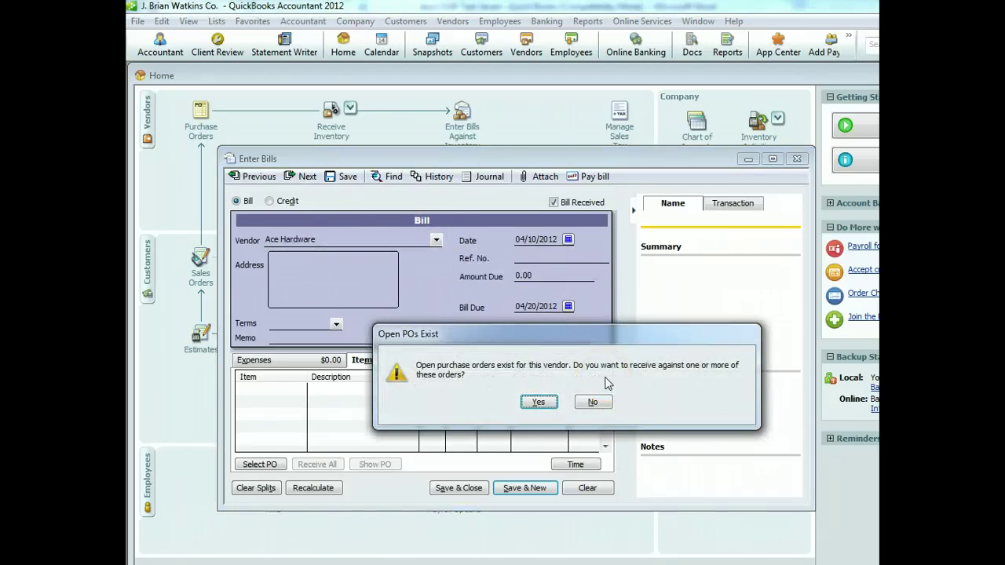
click(538, 403)
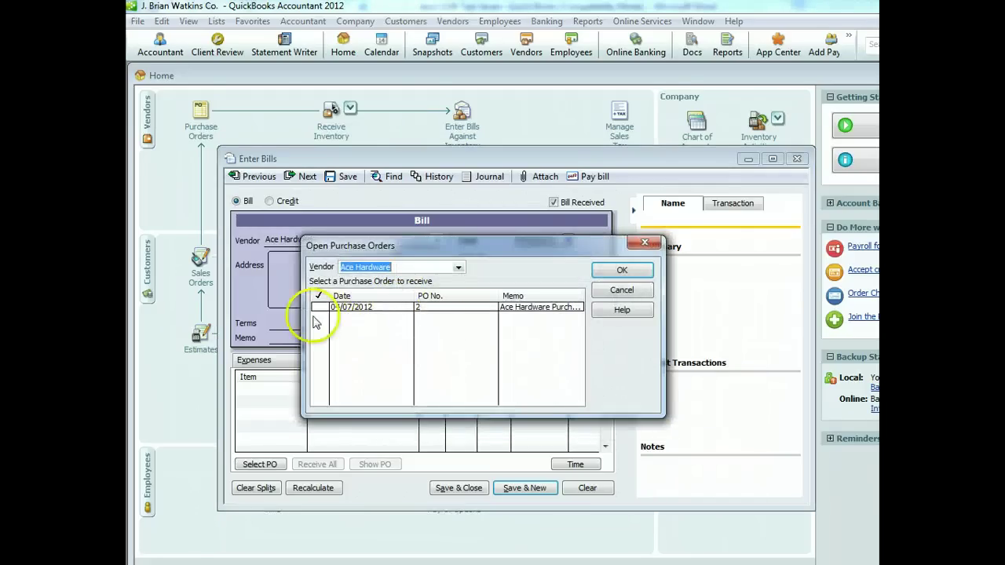
click(319, 307)
click(624, 270)
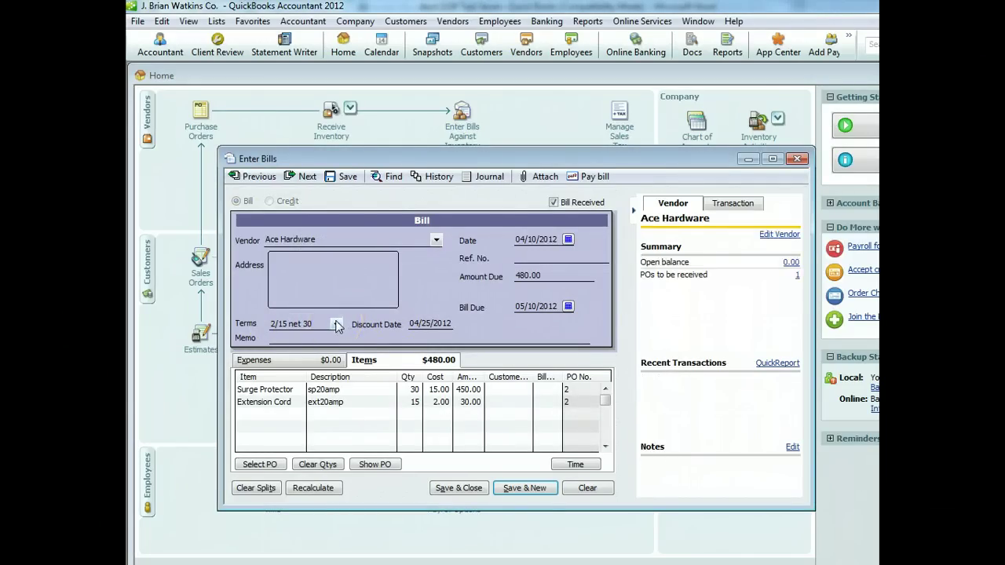
Keep terms 2/15 net 30 and enter the memo 'First Order from Ace Hardware'
click(337, 325)
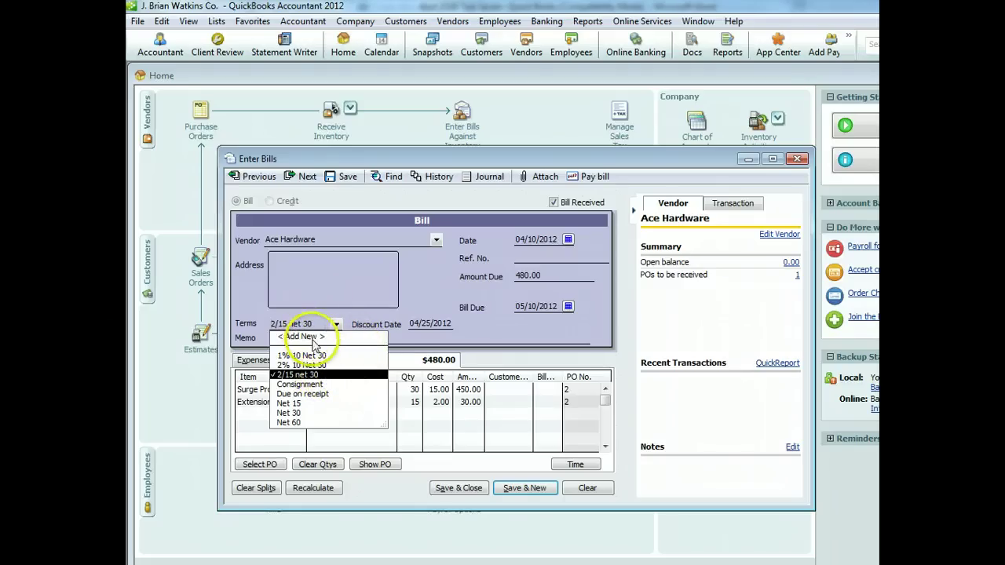
click(299, 336)
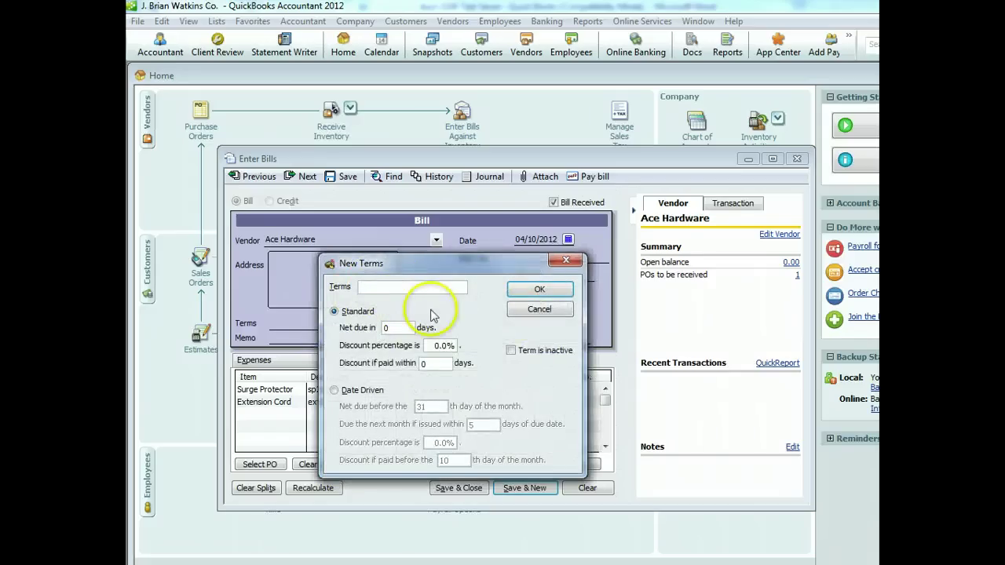
click(539, 290)
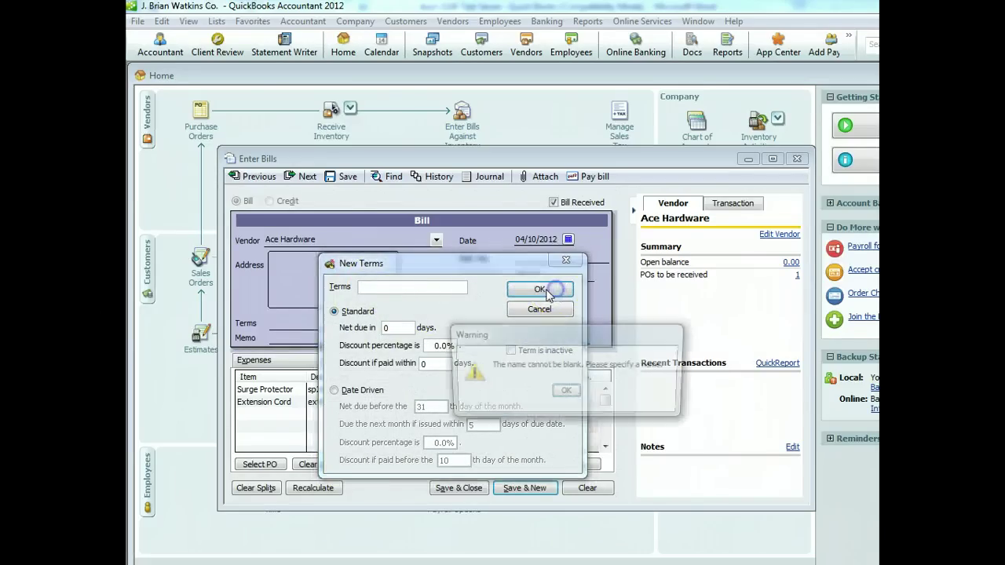
click(566, 391)
click(538, 309)
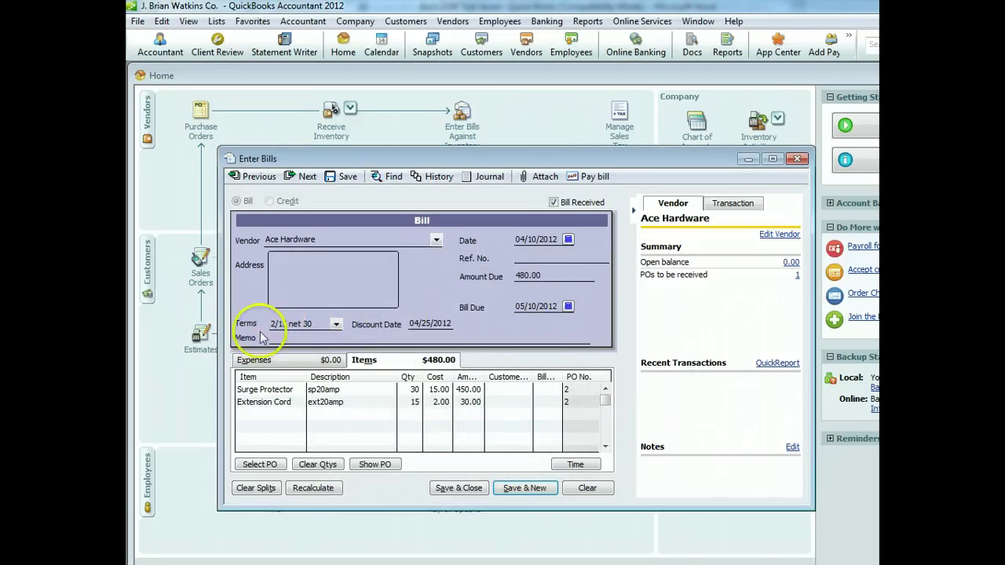
click(292, 338)
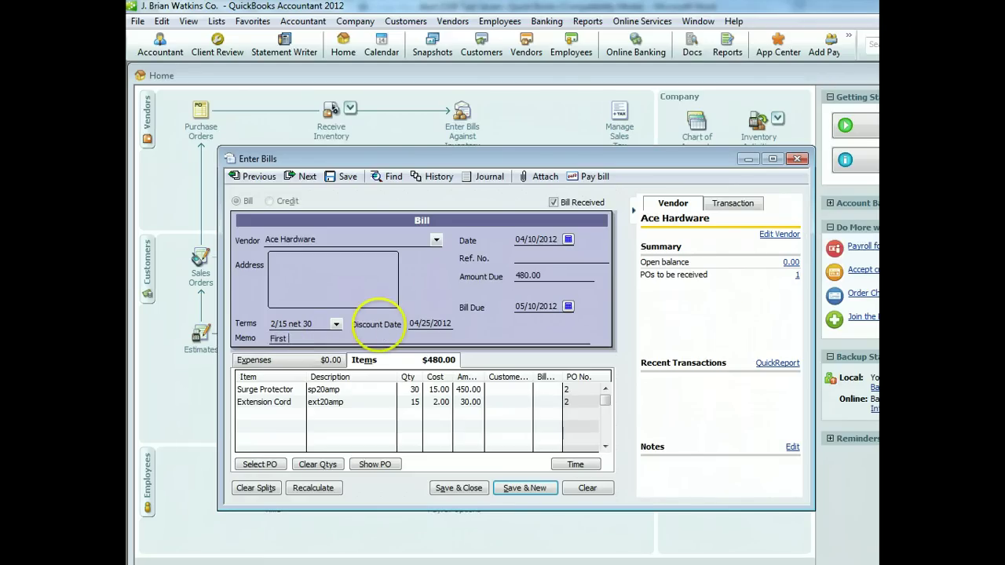
text(First Order from Ace Hardware)
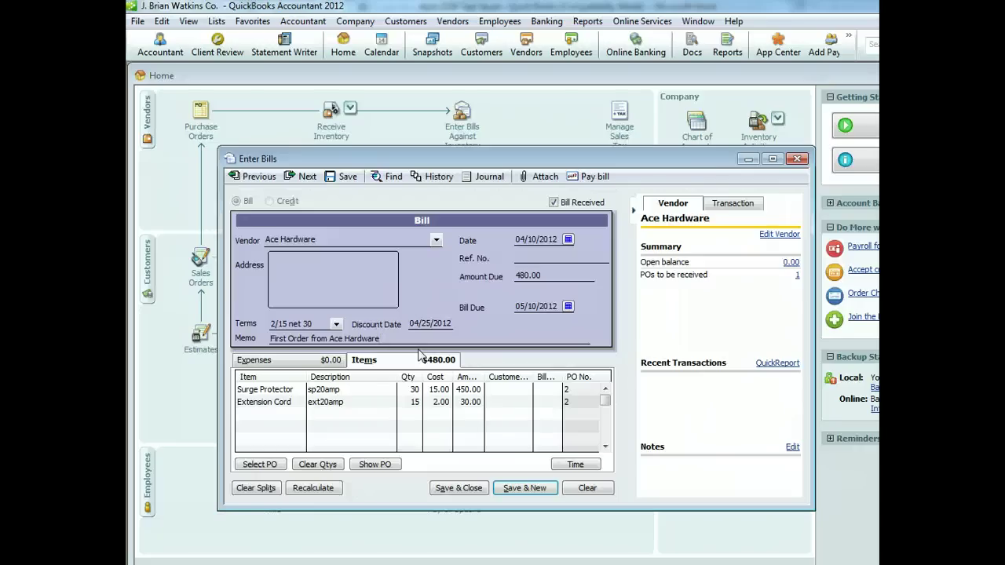
Change the Surge Protector line's amount on the Ace Hardware bill
click(441, 390)
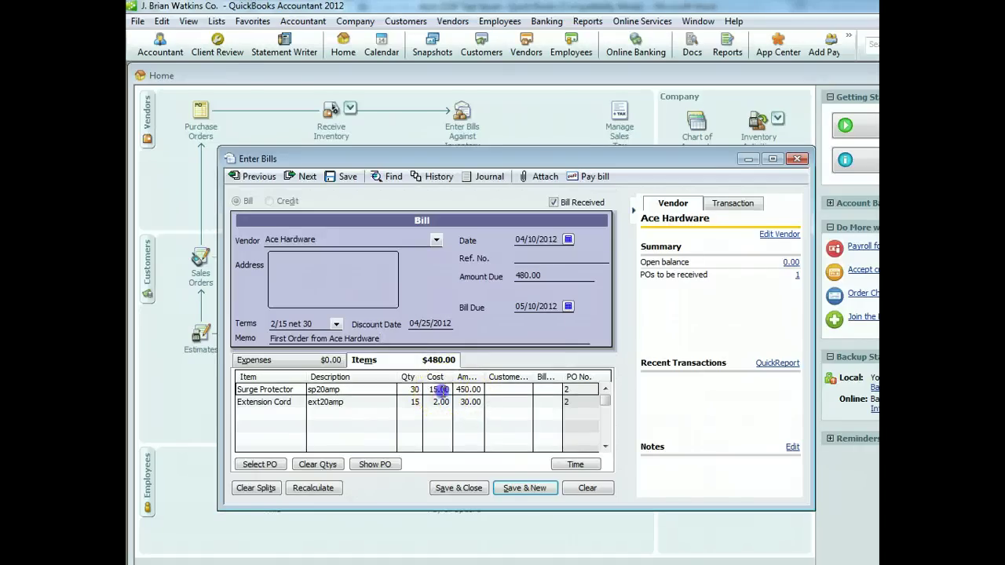
click(441, 402)
click(440, 389)
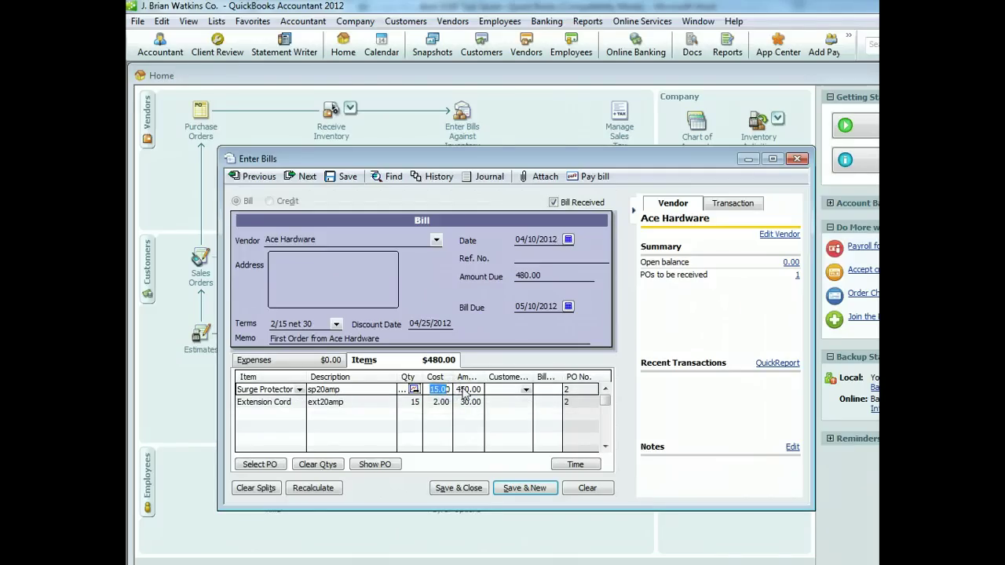
click(463, 389)
text(5)
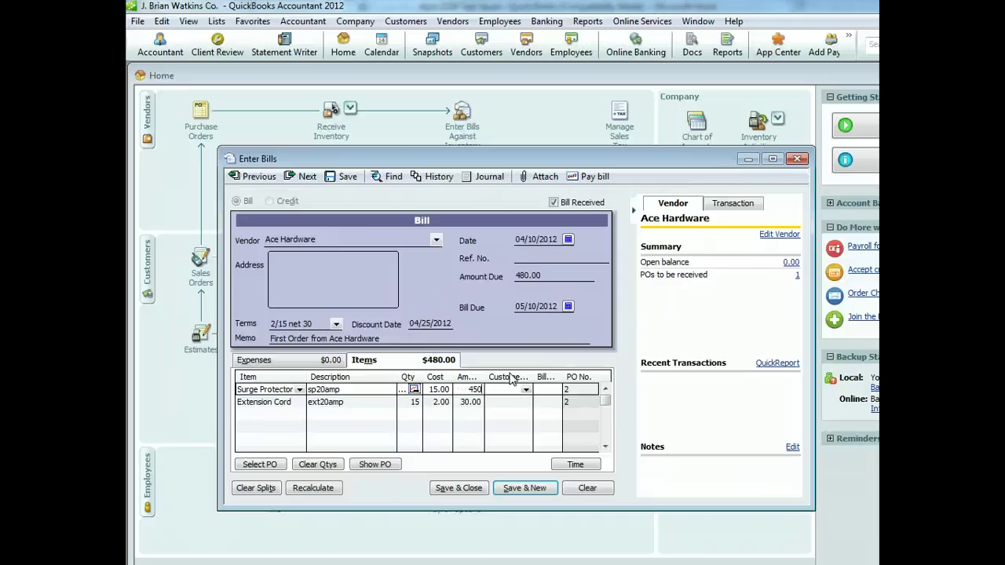
text(489.38)
click(466, 402)
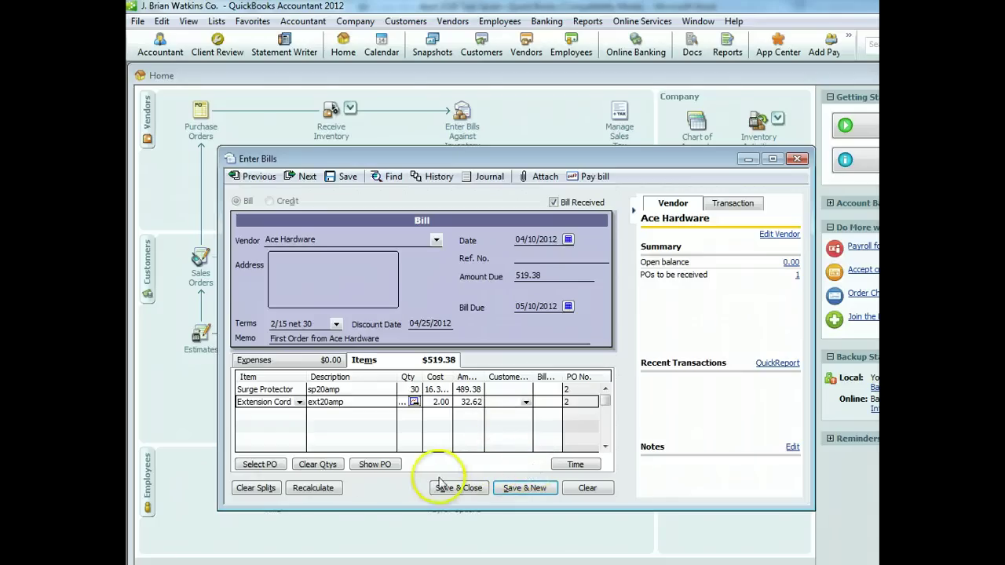
Recalculate the bill total to $522.00 and save and close the bill
click(312, 488)
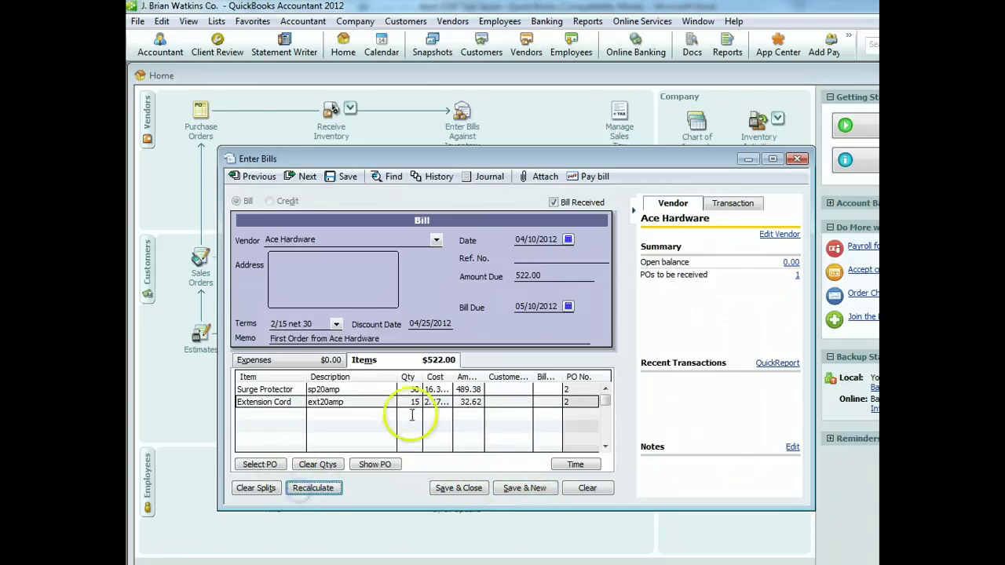
click(551, 275)
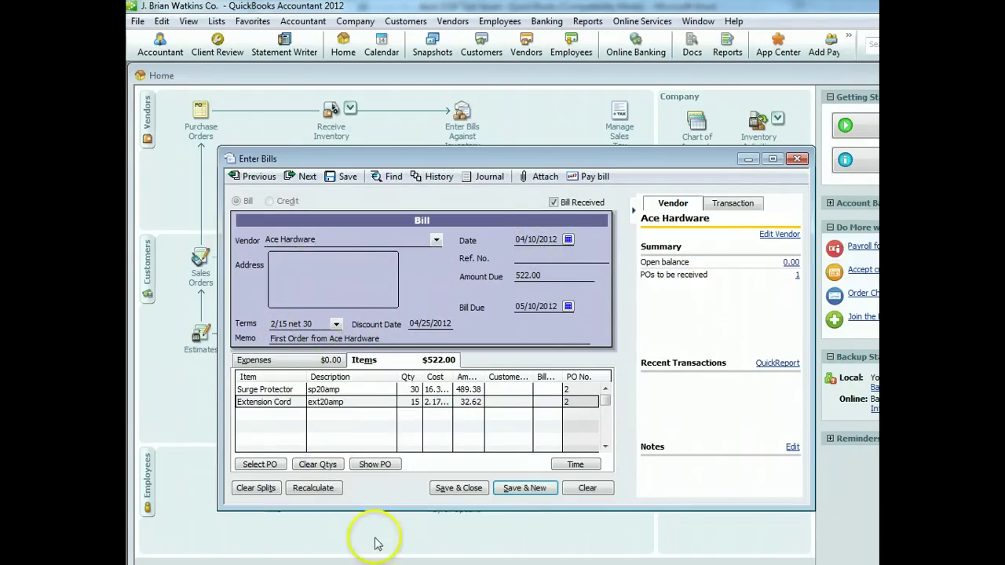
click(475, 401)
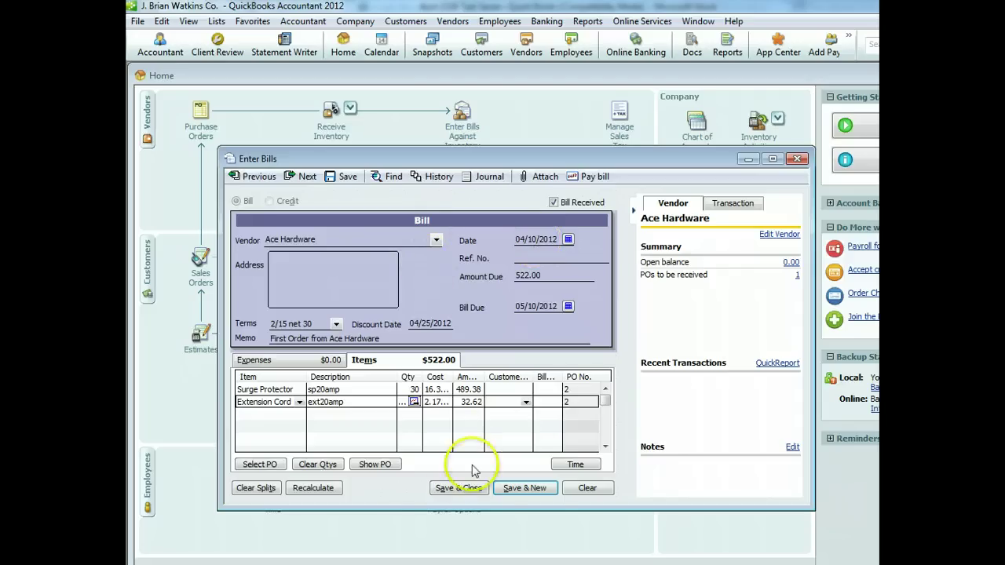
click(463, 488)
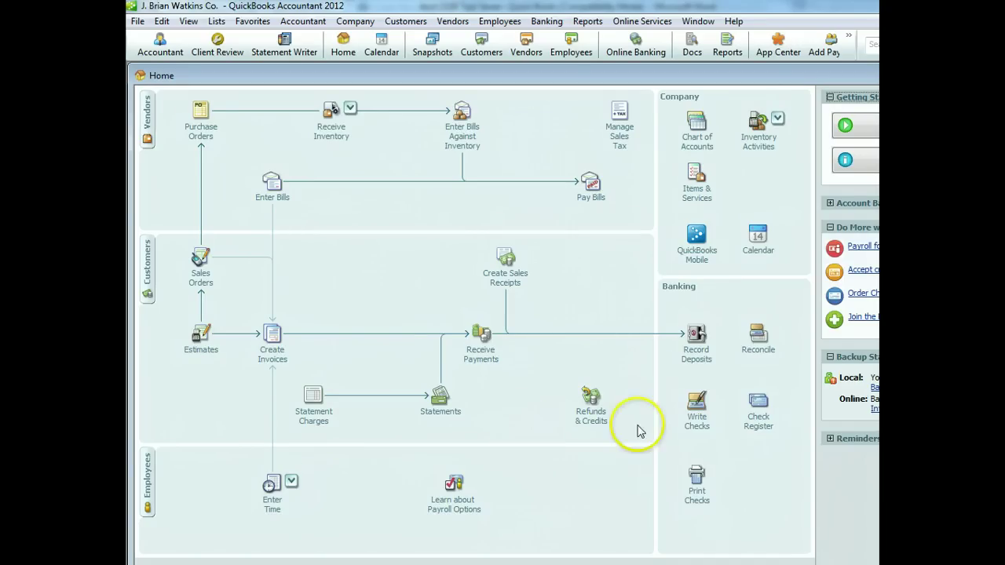
Start a new check and create vendor Laie Storage, Inc., as of 04/11/2012, as its payee
click(696, 422)
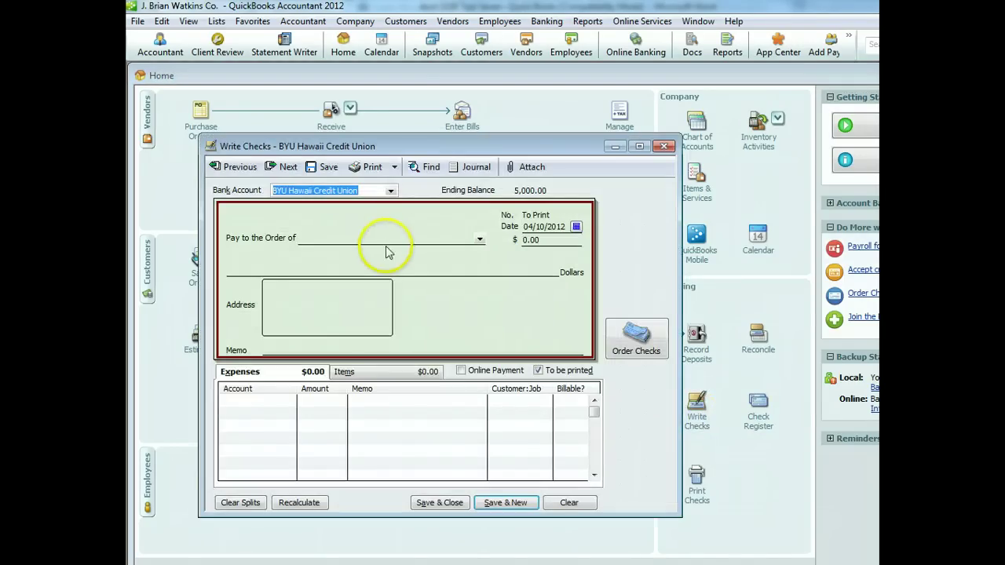
click(480, 240)
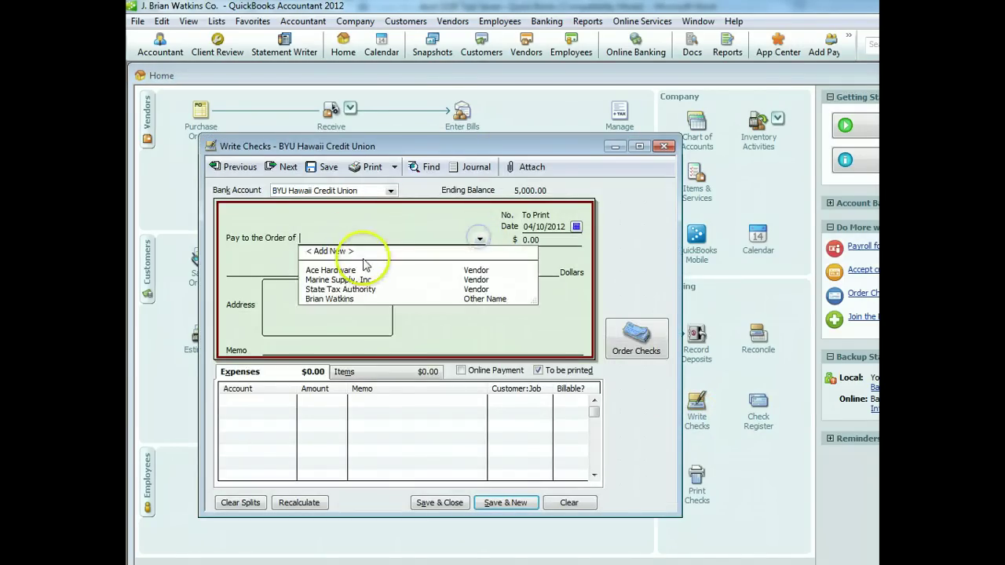
click(361, 249)
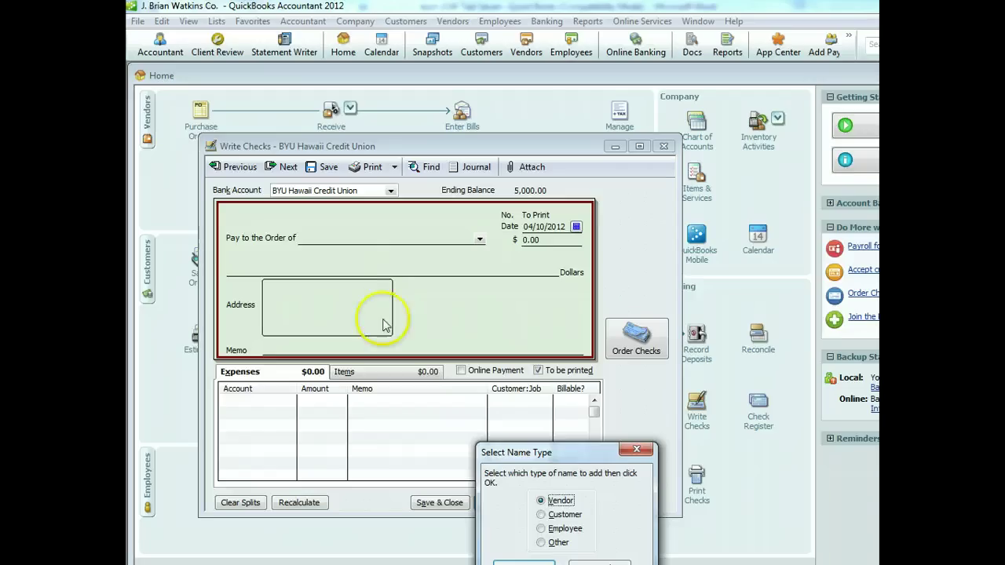
drag(545, 453, 545, 416)
click(520, 531)
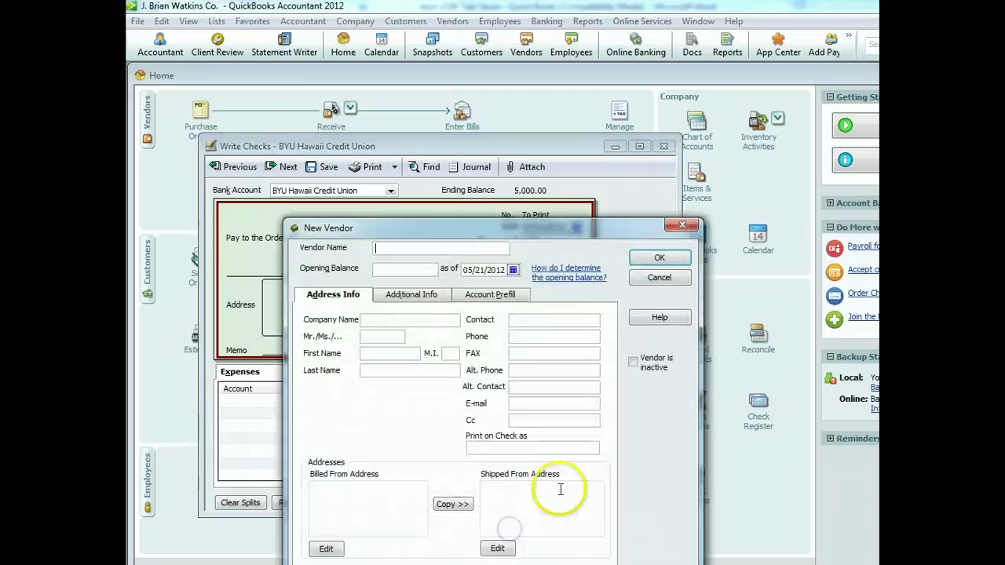
text(Laie S)
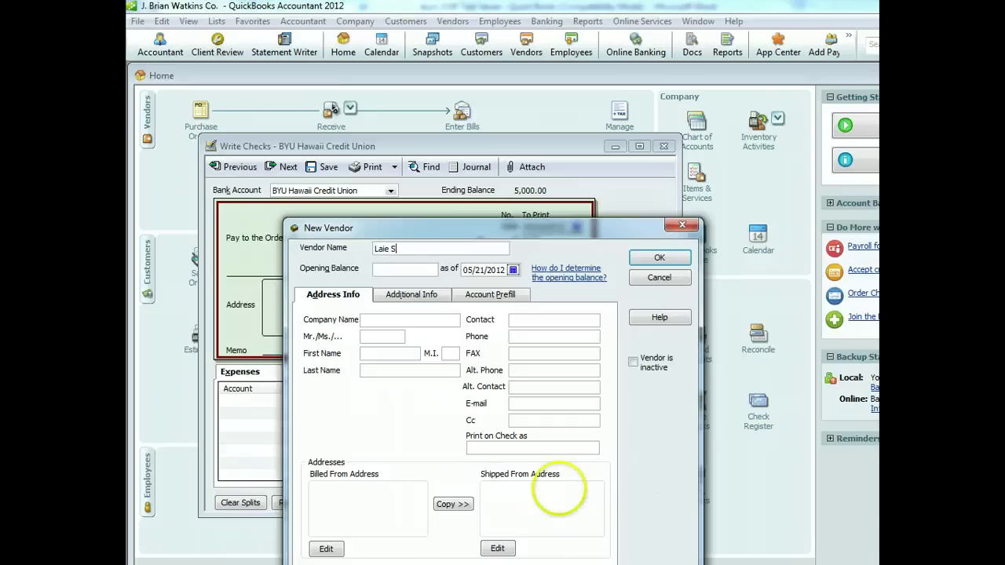
text(torage, Inc.)
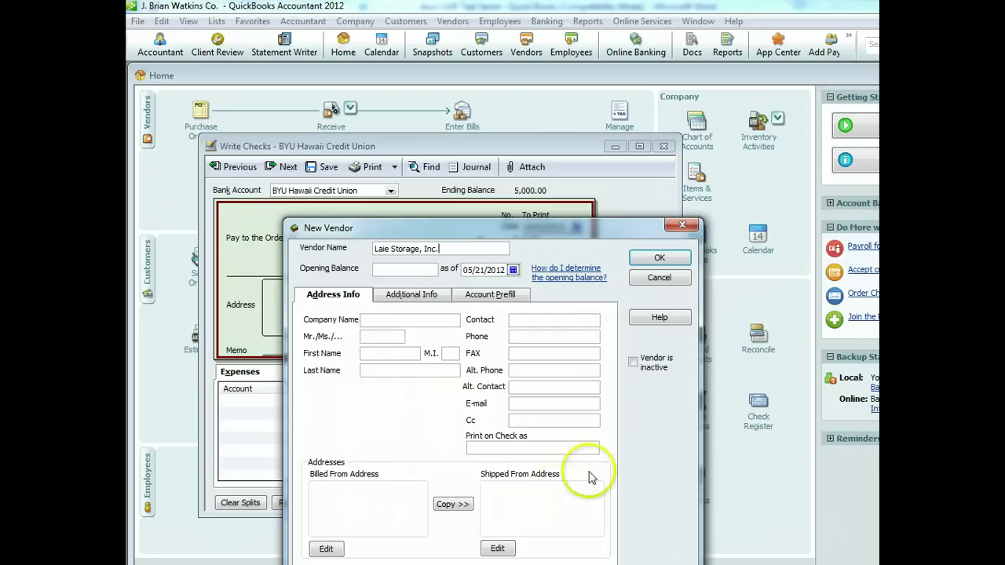
click(514, 270)
click(469, 285)
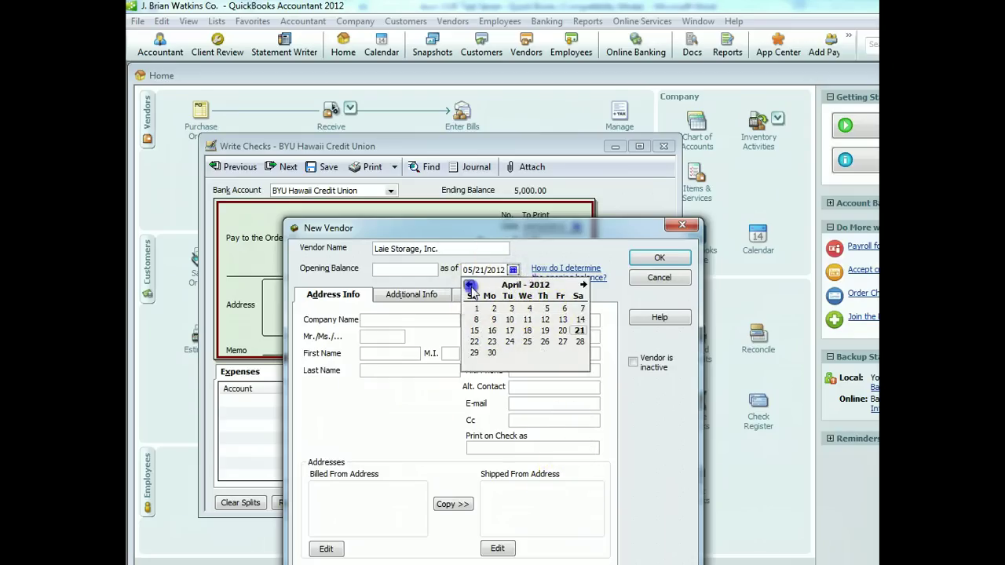
click(527, 320)
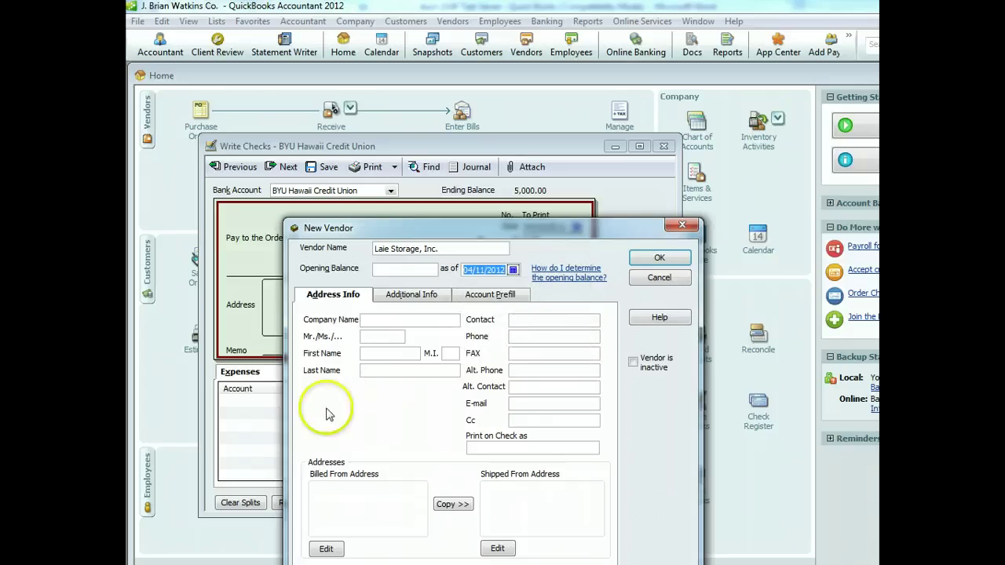
click(666, 261)
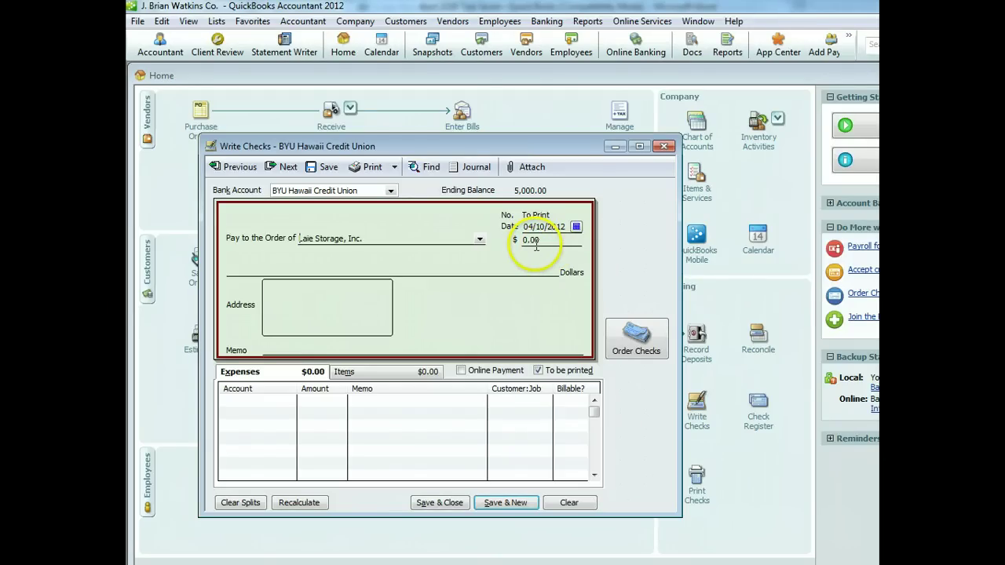
Date the Laie Storage check April 11, 2012 and list accounts for its first expense line
click(575, 226)
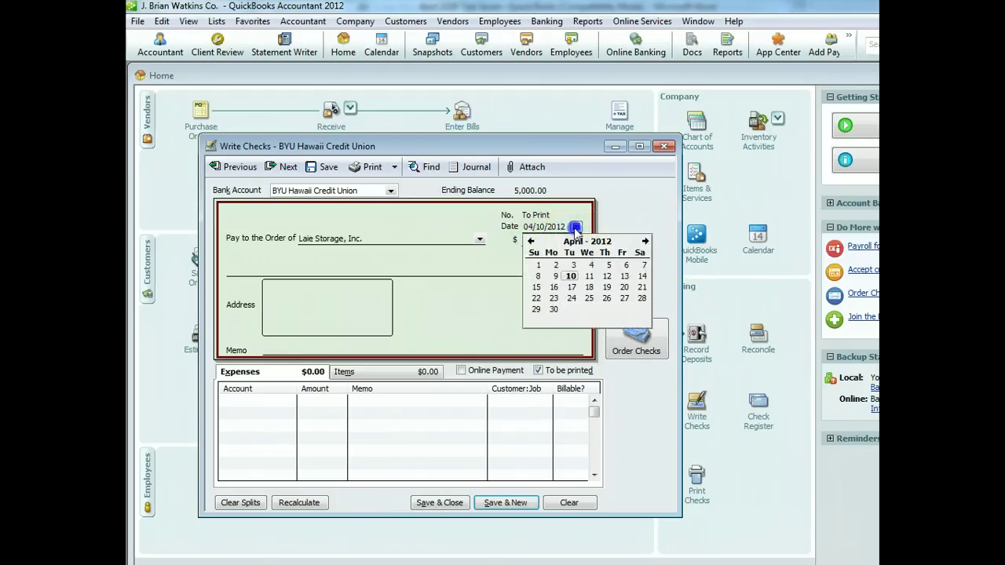
click(582, 280)
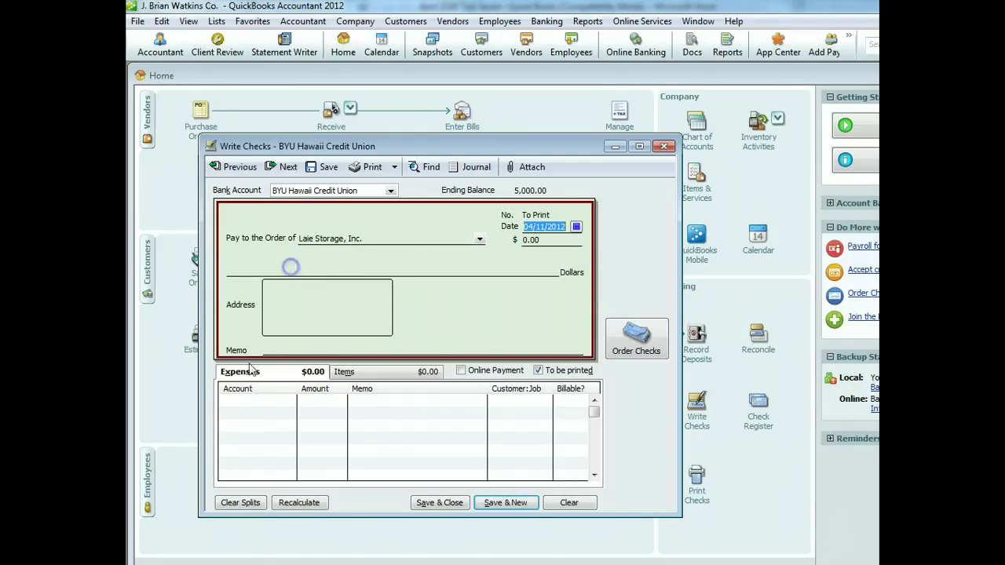
click(246, 400)
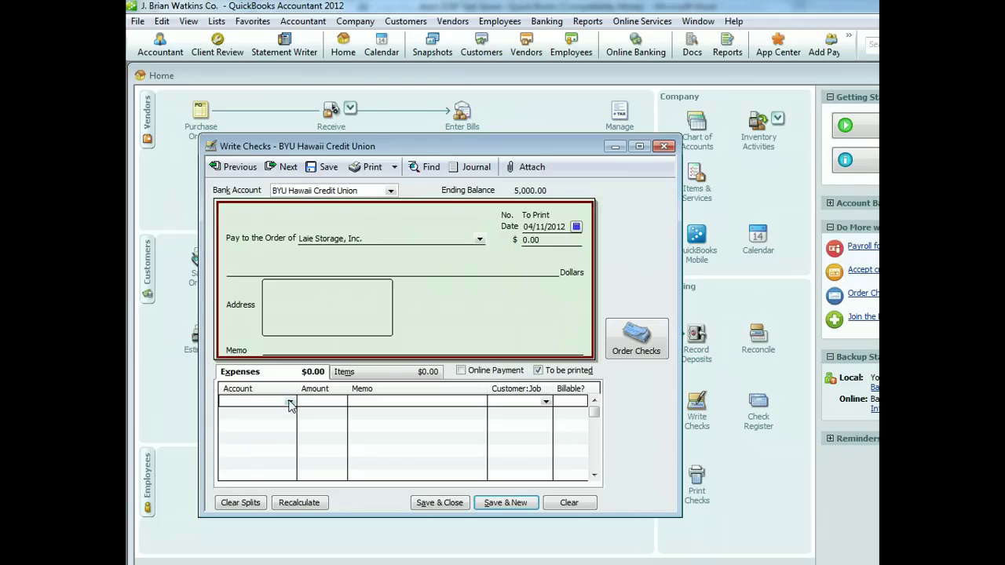
click(290, 403)
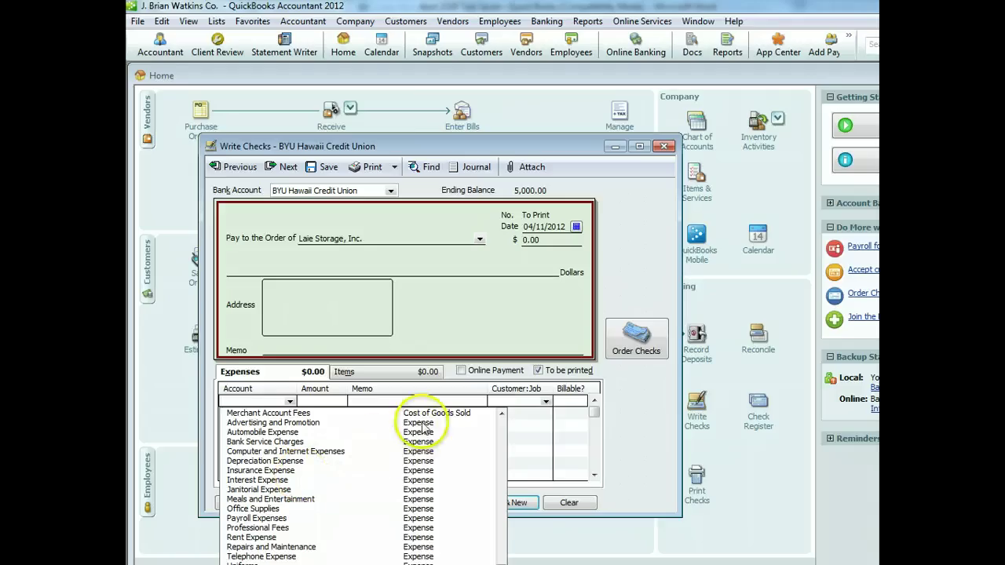
scroll(506, 464, up, 5)
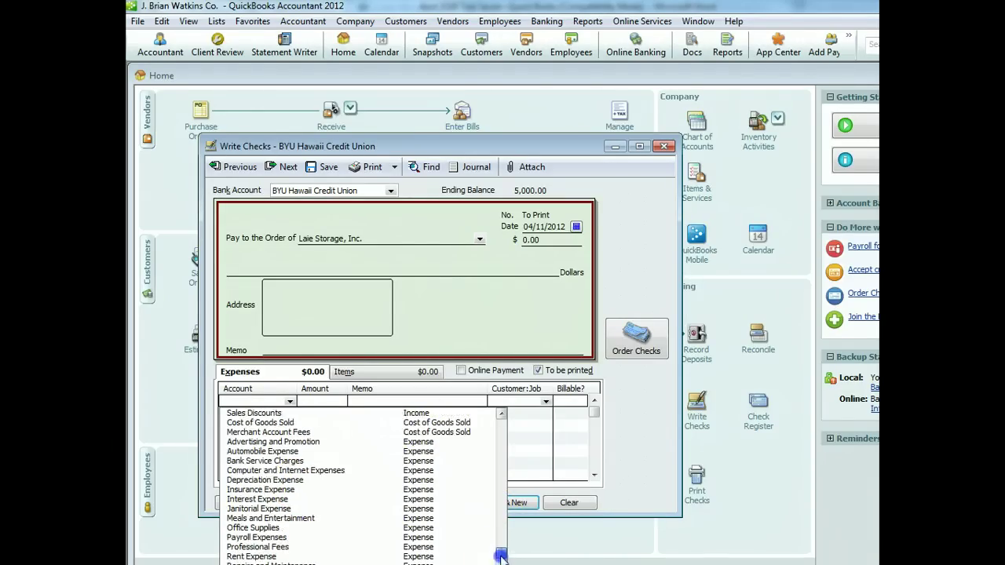
Add a new Expense account named 'Storage Expense' with a description and use it on the expense line
scroll(512, 443, up, 1)
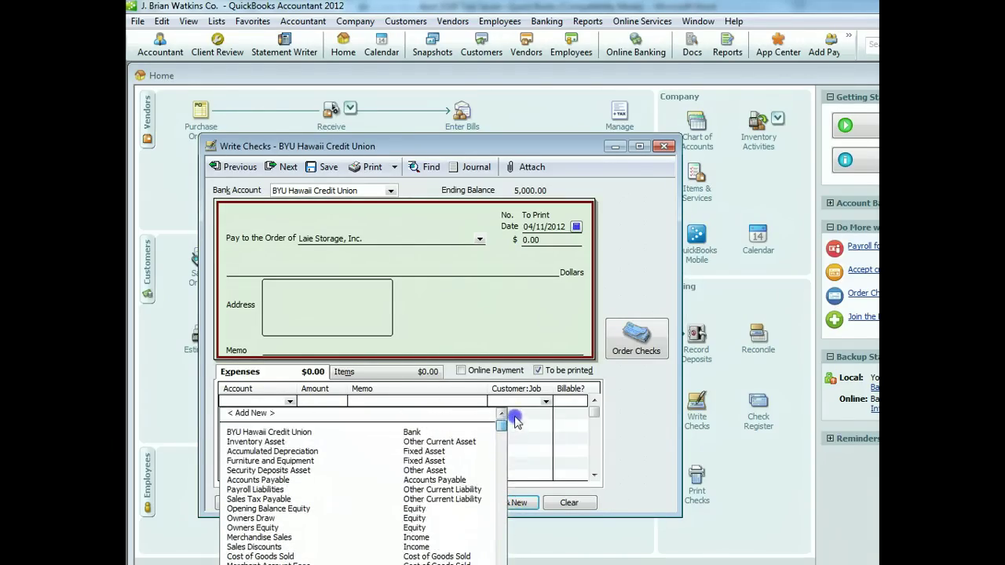
click(262, 413)
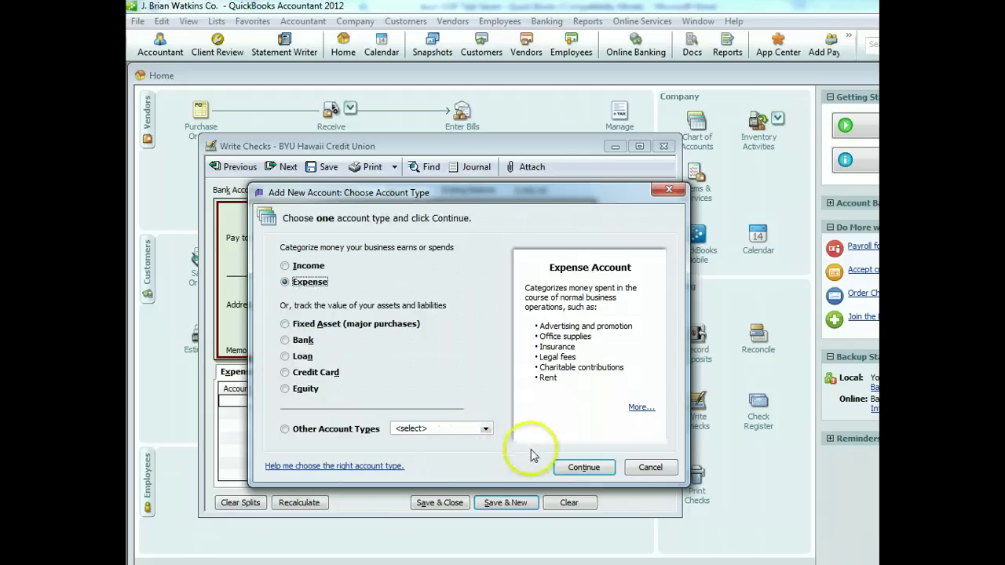
click(598, 467)
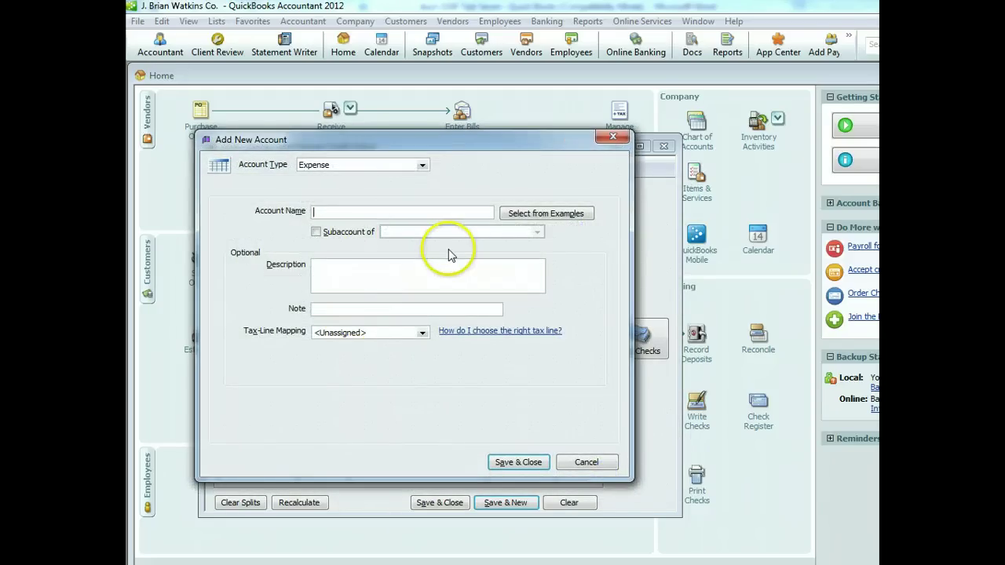
text(Storage Expense)
key(Tab)
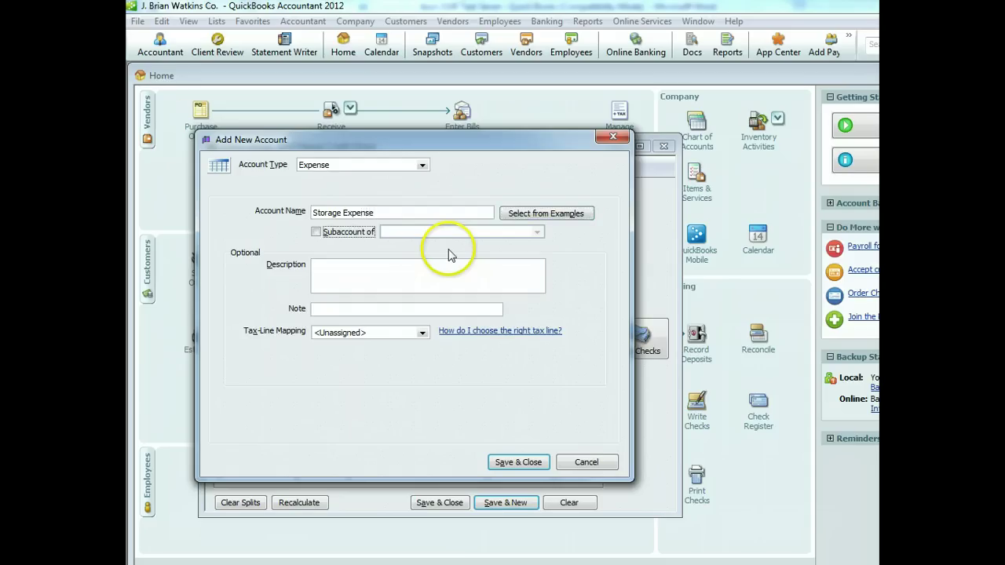
key(Tab)
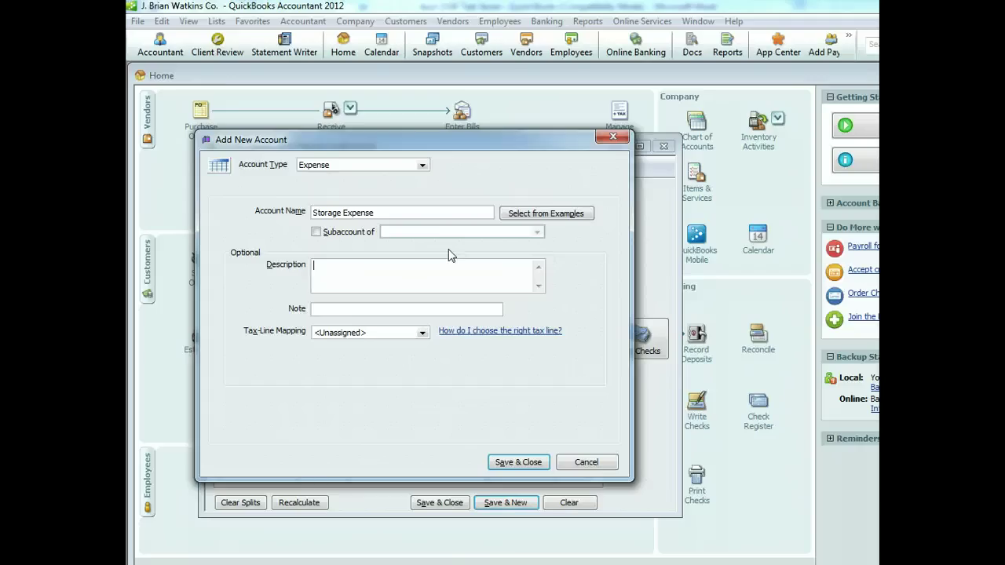
text(Thi)
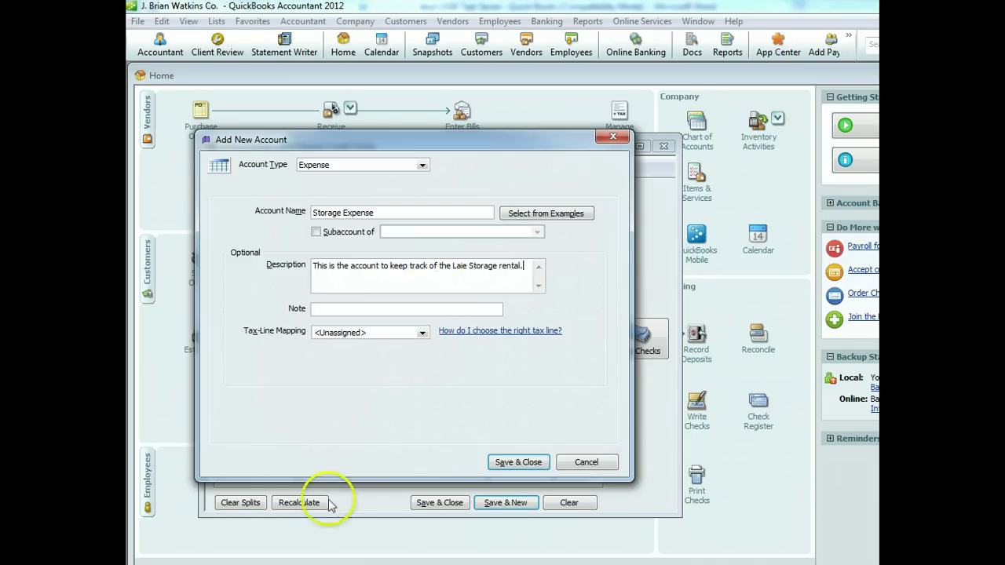
click(531, 463)
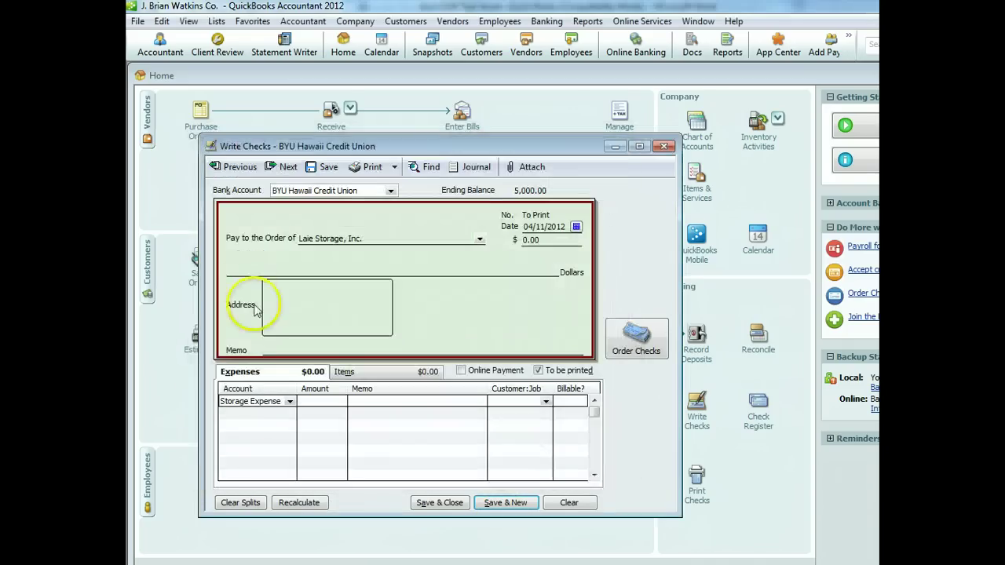
Enter a 150.00 expense amount with line memo 'First month's storage payment Laie Storage'
click(325, 402)
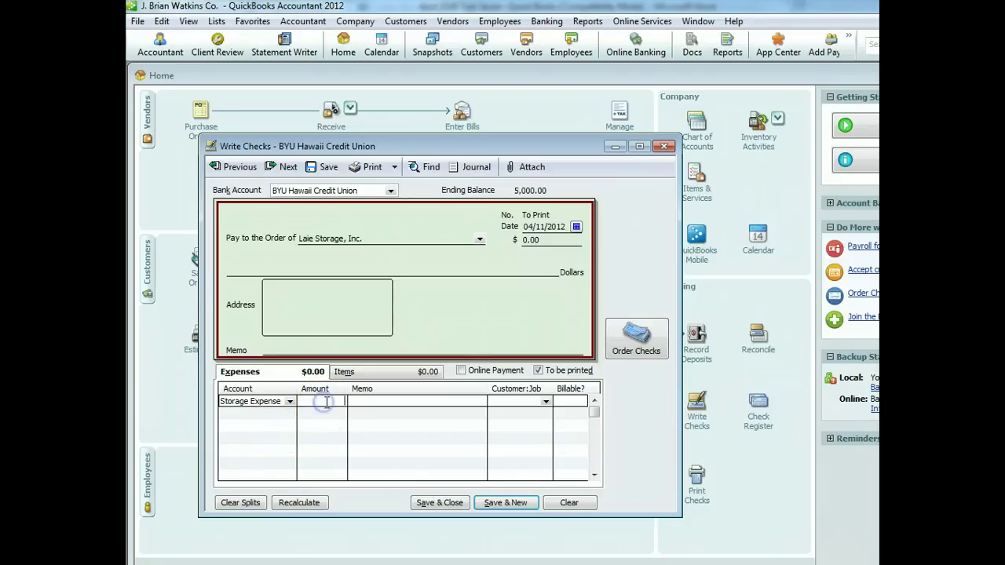
text(150)
key(Tab)
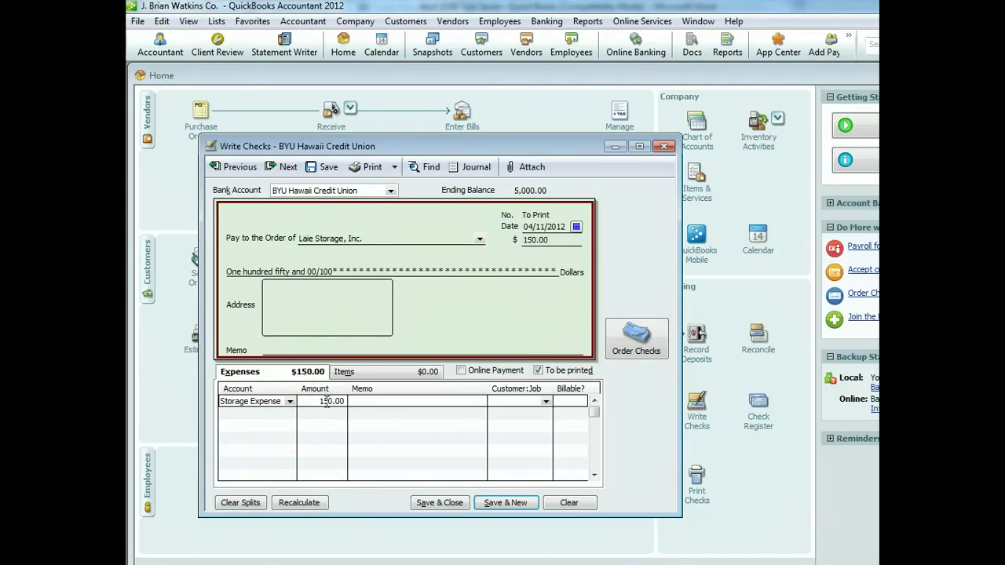
text(First)
text( month)
text('s storage payment Laie Storage)
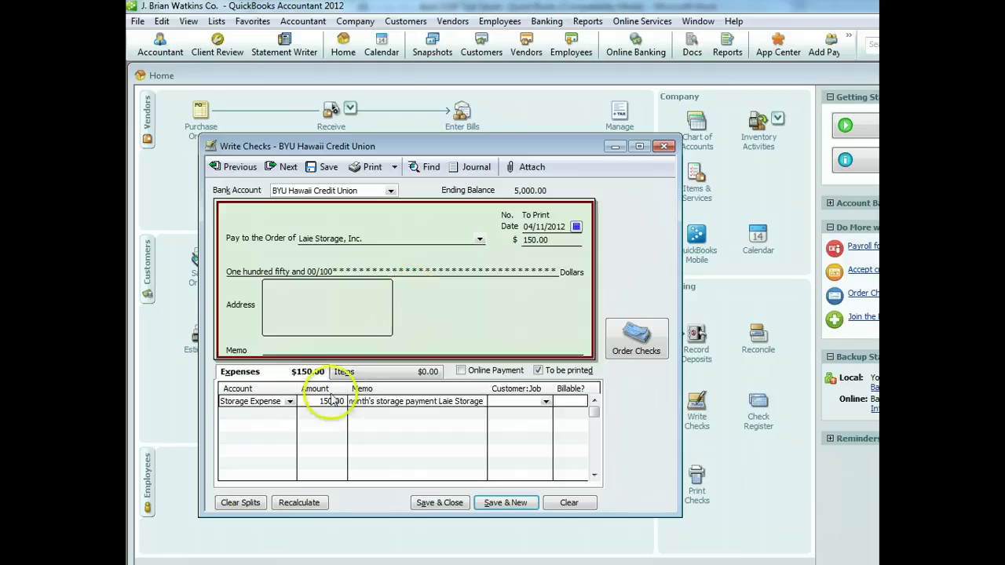
click(292, 349)
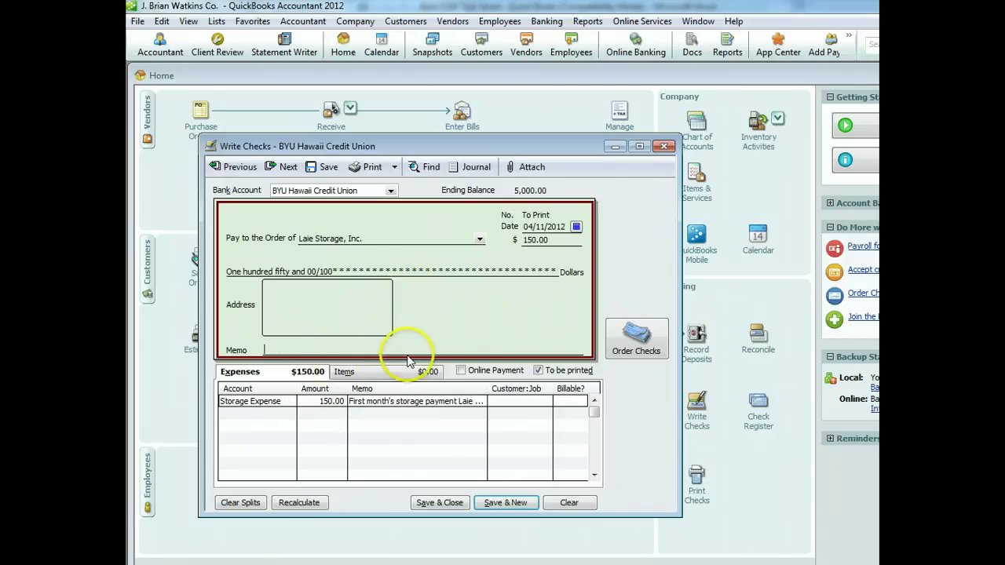
Recalculate the check total, add memo 'First Month Storage Expense', and save the check
click(310, 505)
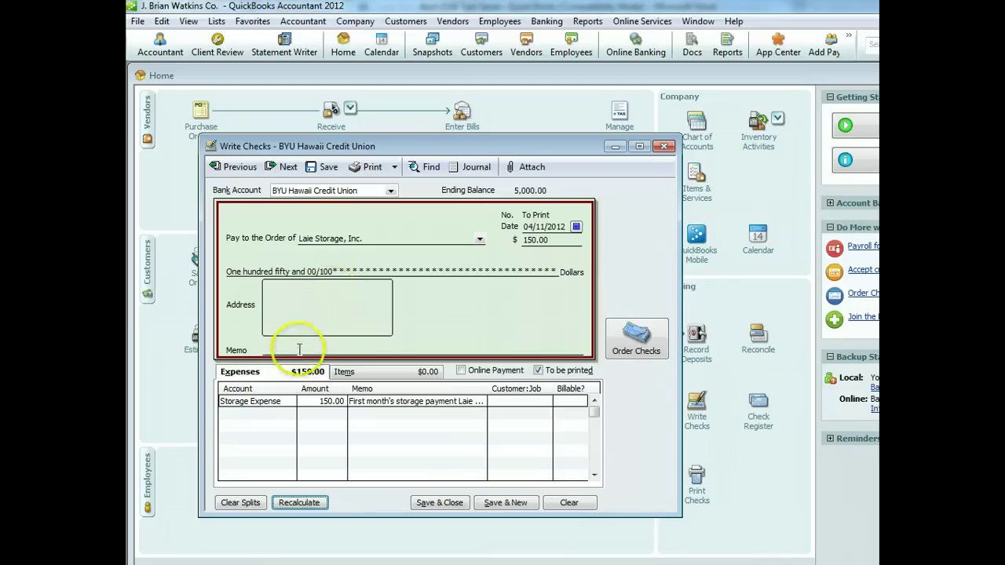
click(300, 350)
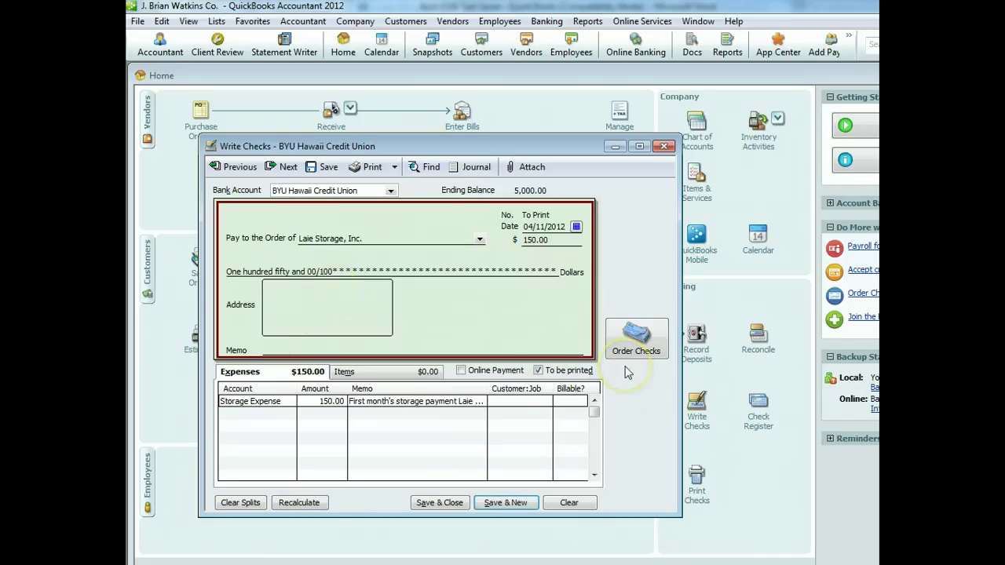
text(So)
text(S)
text(irst Month St)
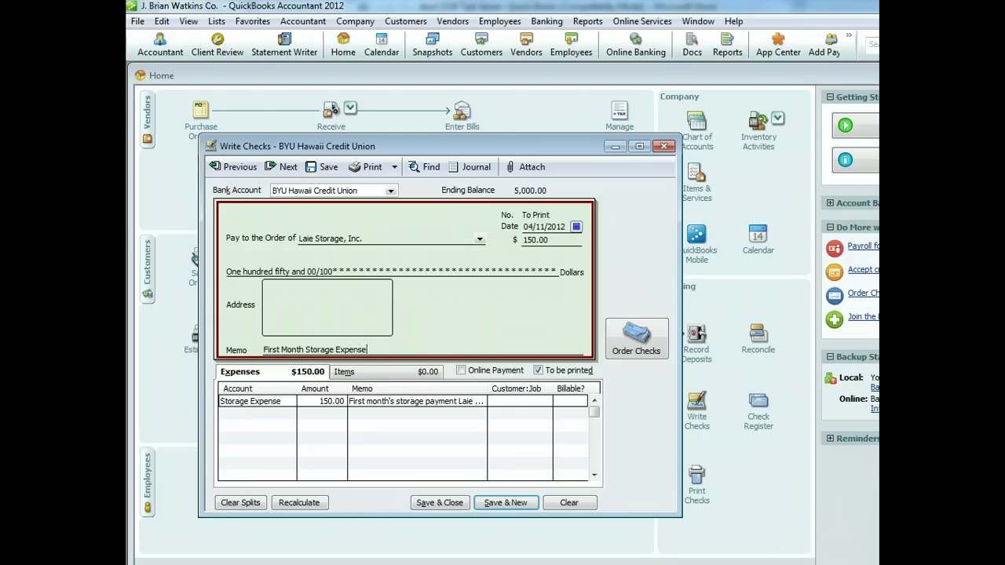
click(450, 507)
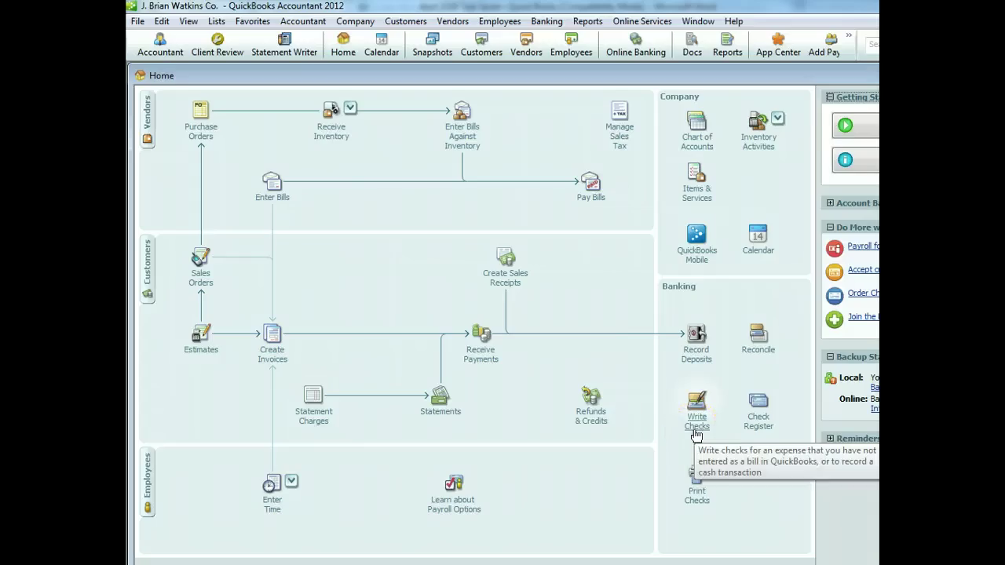
Receive inventory with a bill for Marine Supply, Inc., filled from purchase order 1's 30 Mini-Refrigerators
click(695, 428)
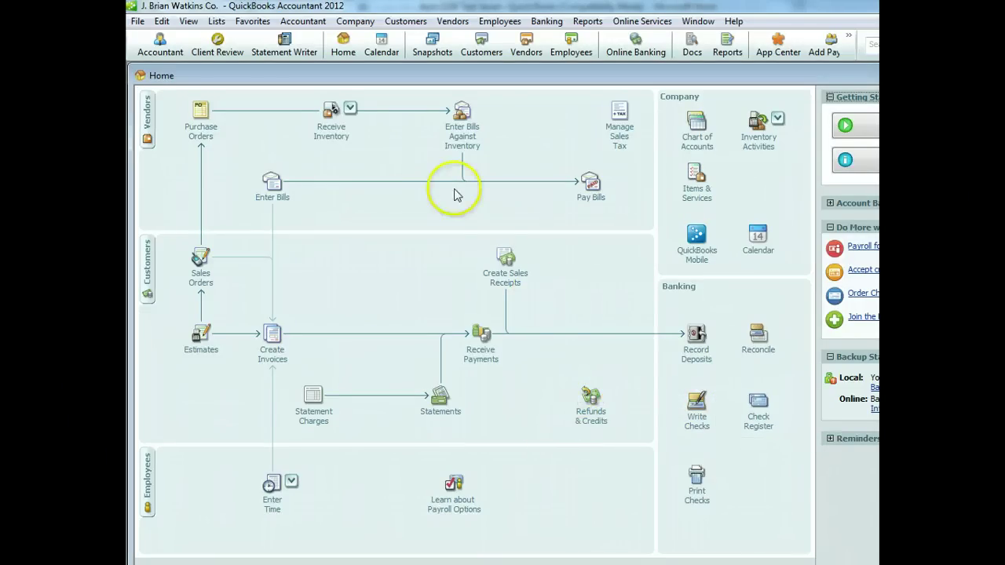
click(323, 124)
click(390, 128)
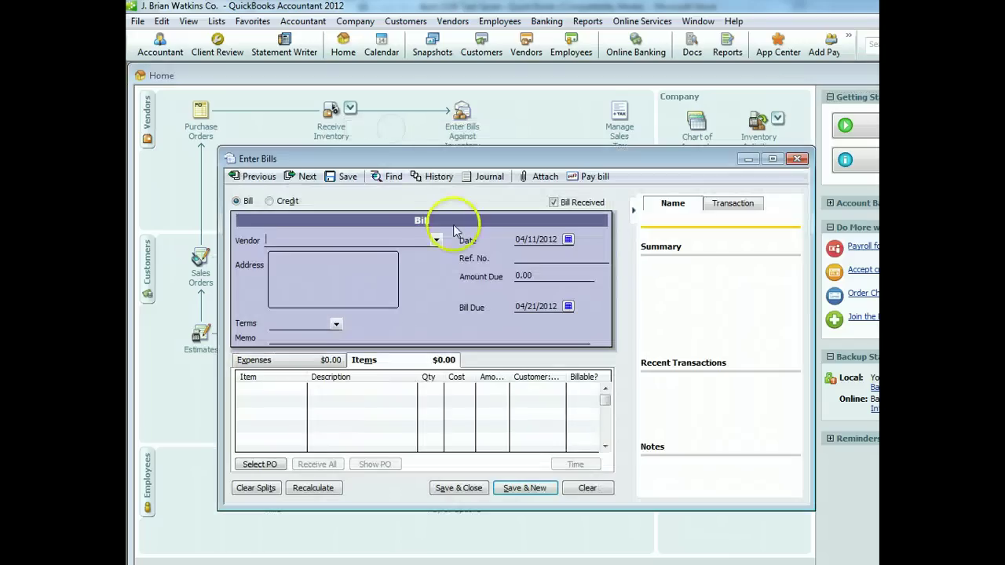
click(435, 240)
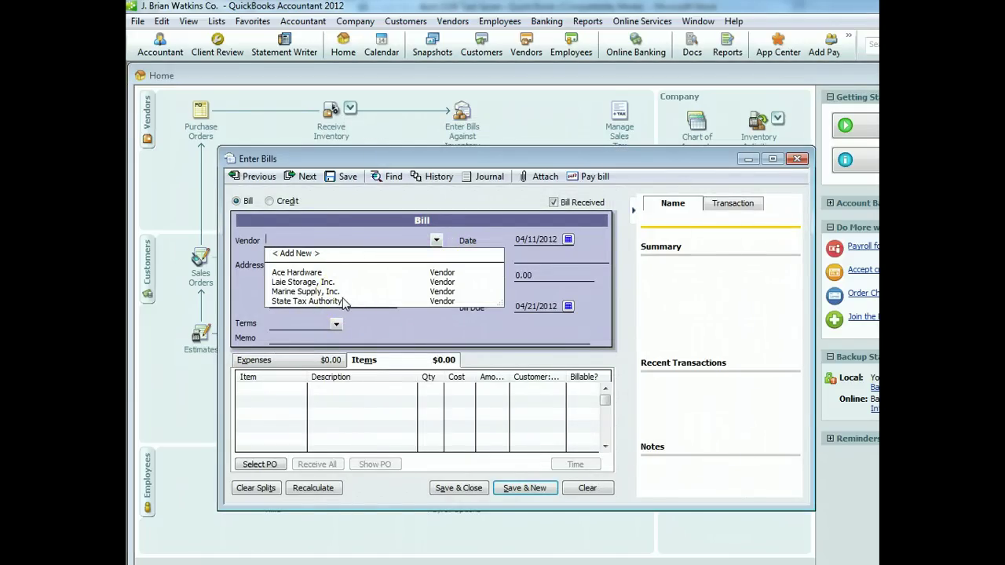
click(316, 291)
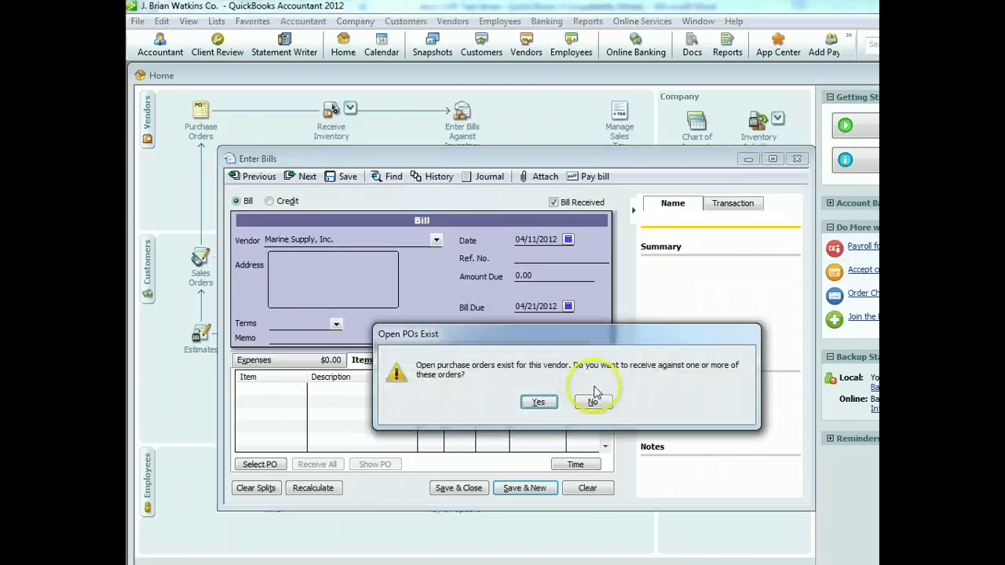
click(538, 402)
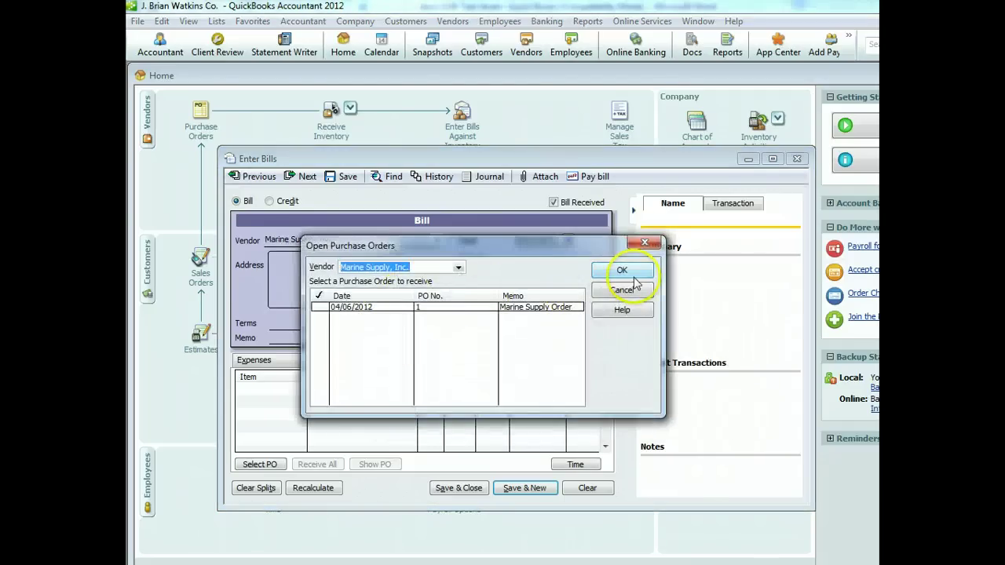
click(320, 307)
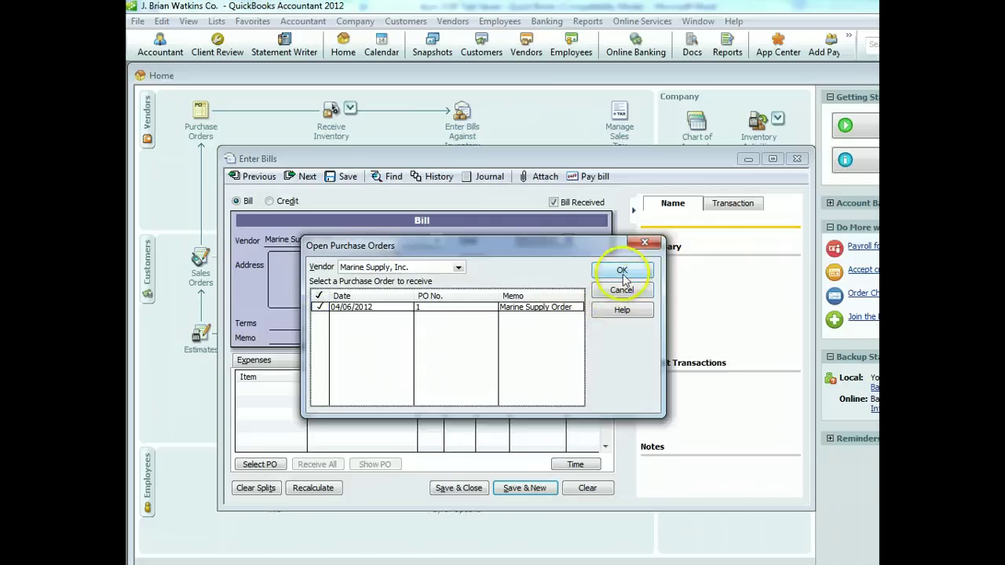
click(622, 273)
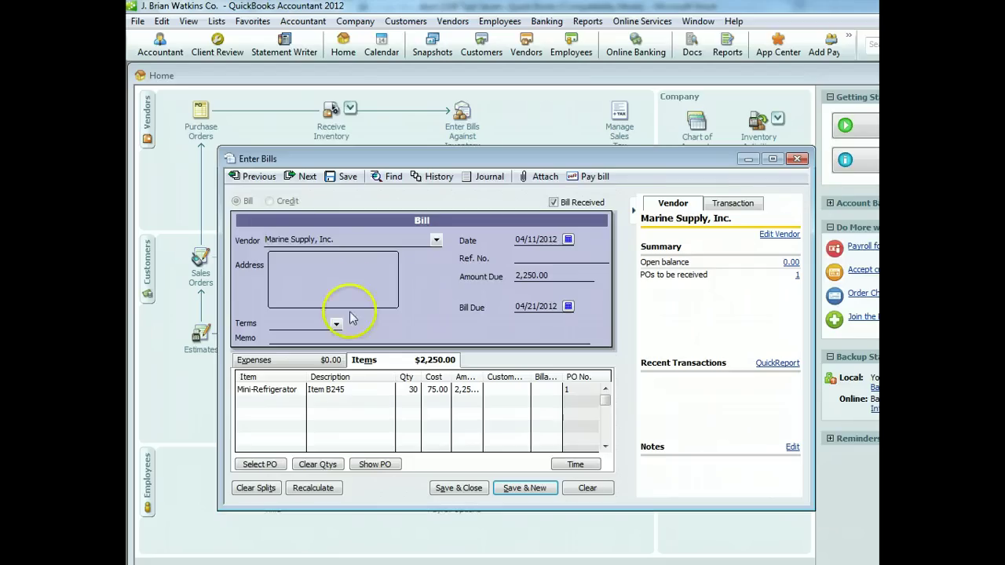
Give the bill Net 15 terms, memo 'First order of mini-refrigerators', and a 2,500.00 item amount
click(336, 325)
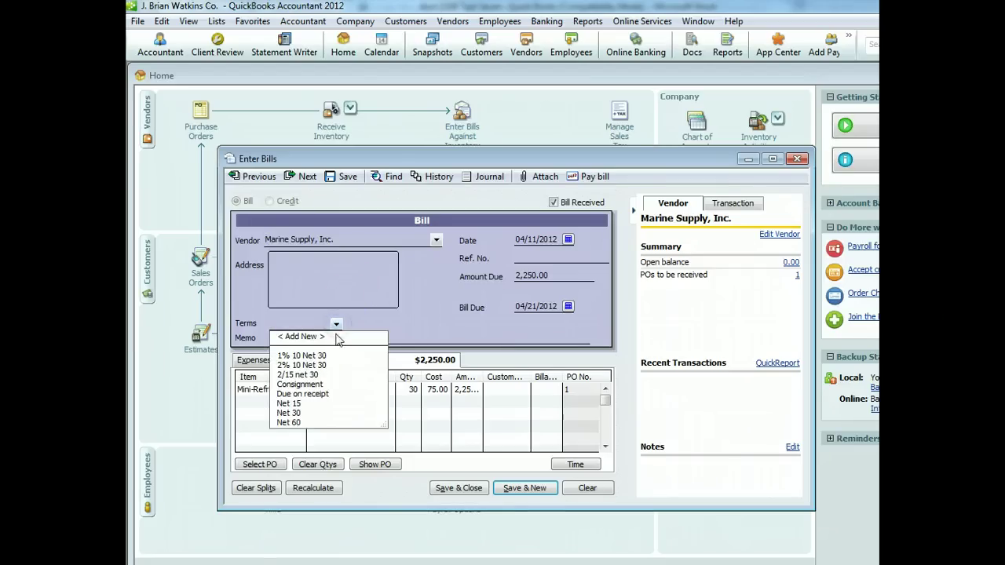
click(465, 333)
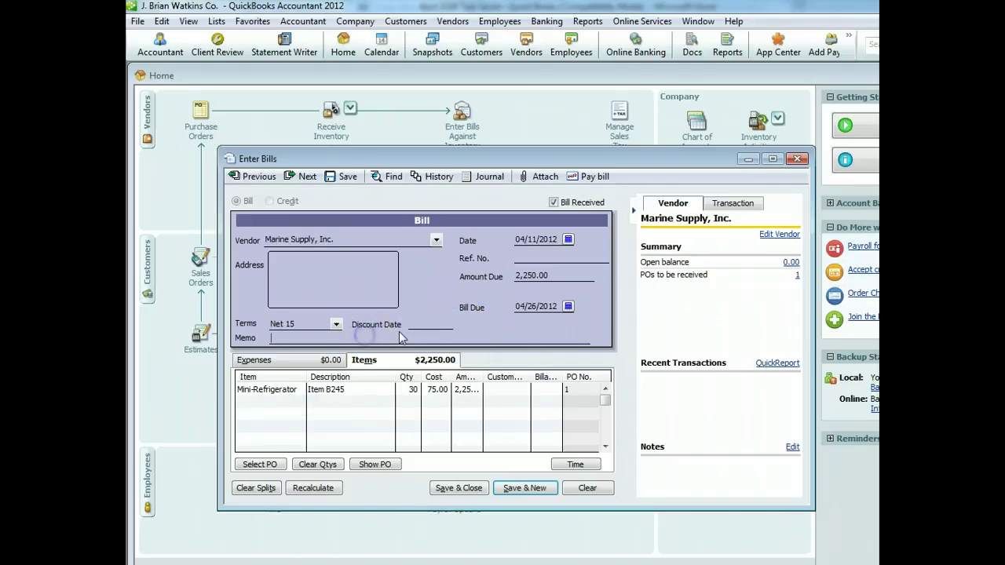
text(First order of mini-refrigerators)
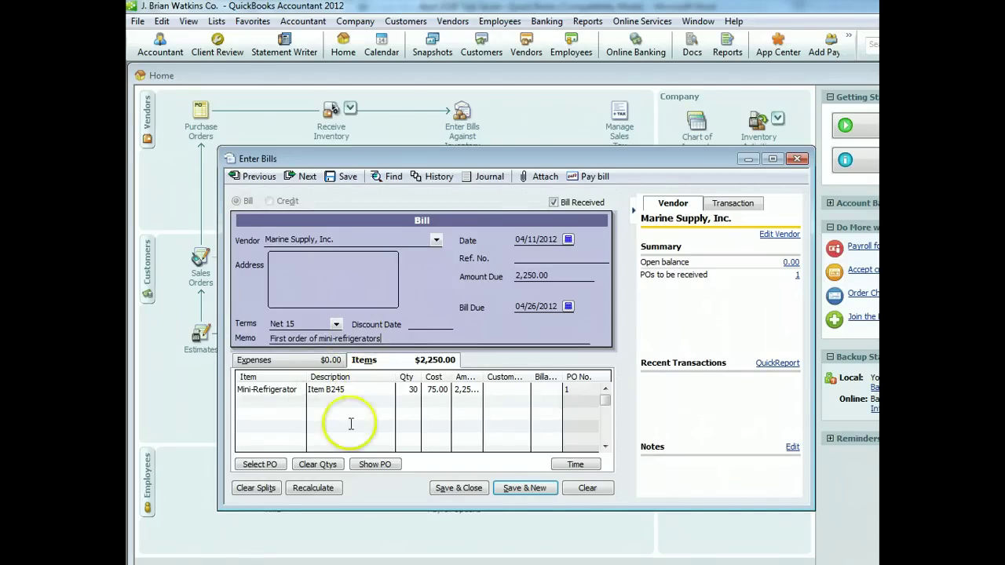
click(477, 388)
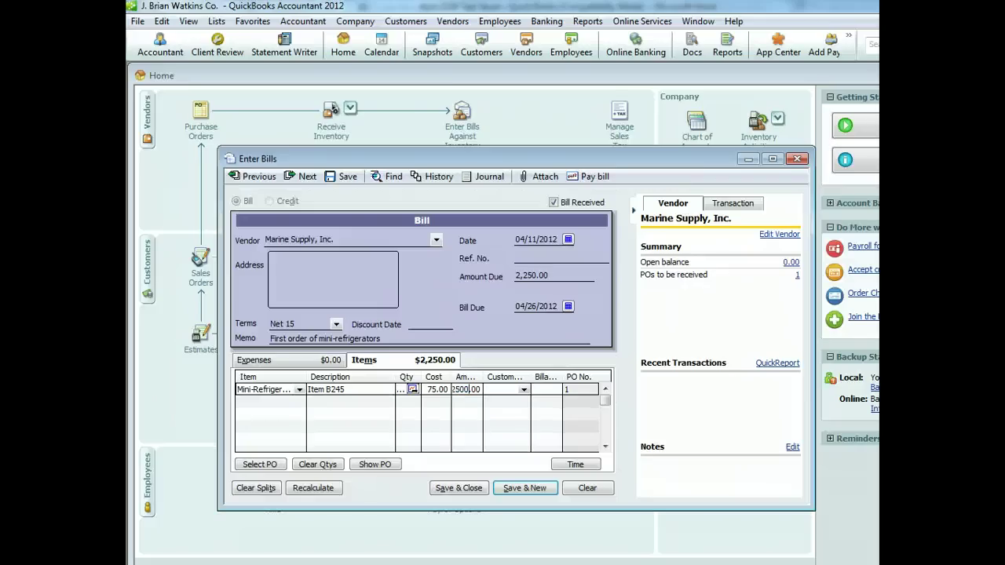
click(545, 391)
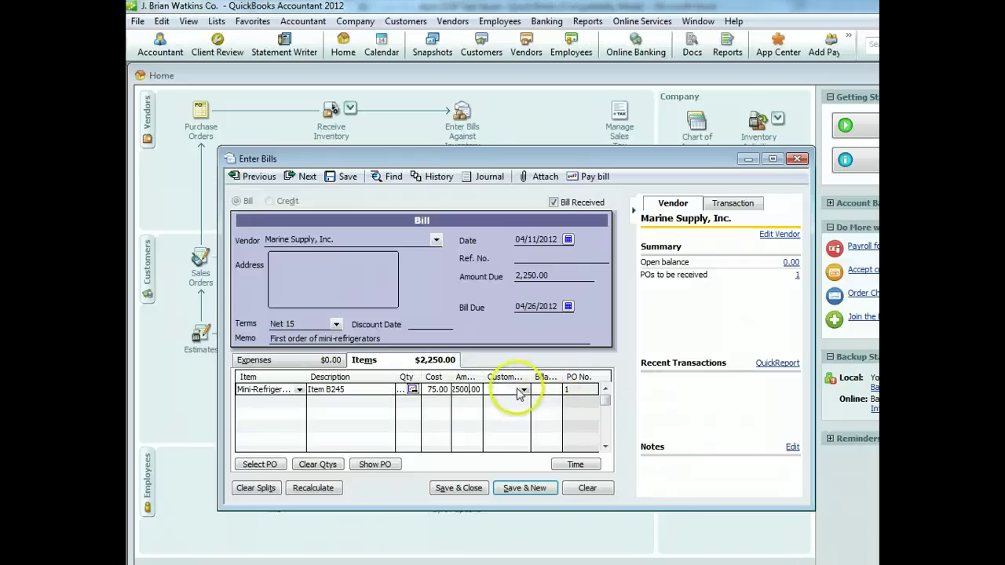
click(546, 391)
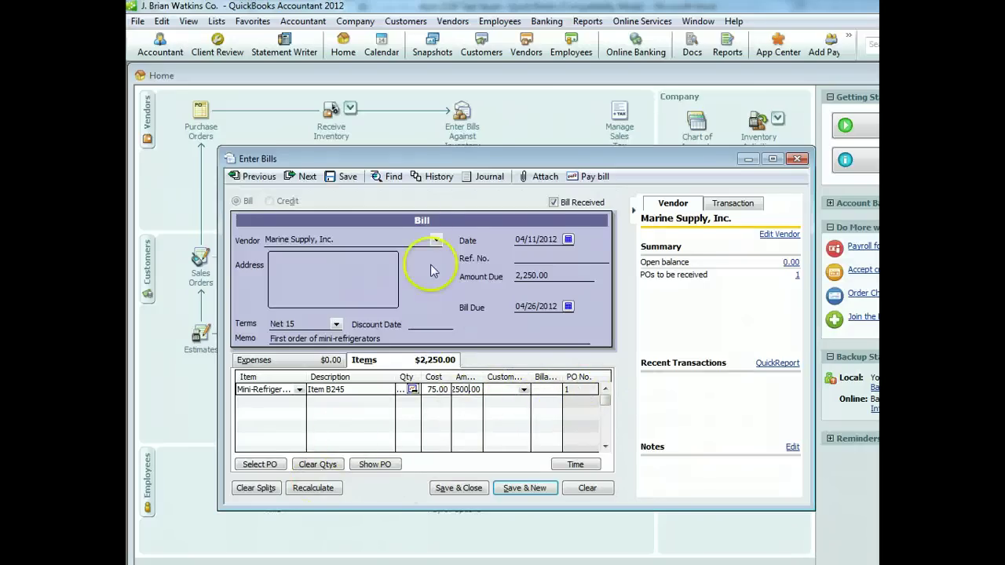
Date the bill 04/14/2012 and save it, keeping Net 15 as Marine Supply's terms
click(568, 240)
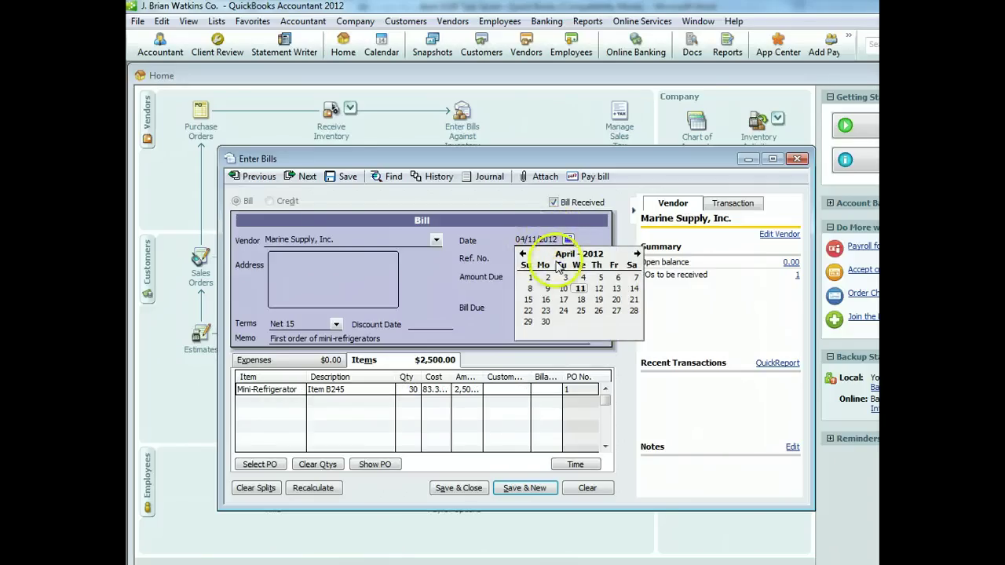
click(634, 288)
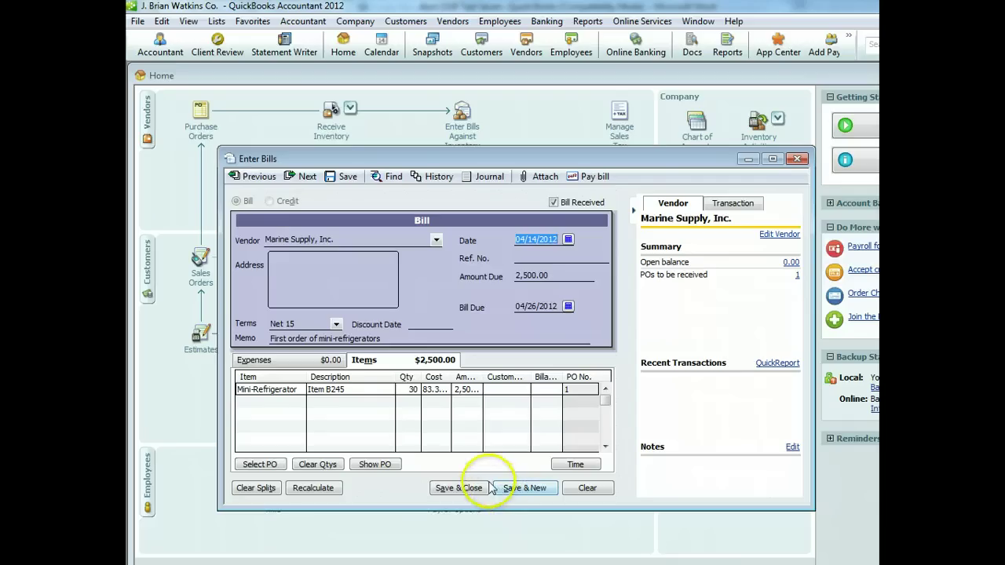
click(474, 489)
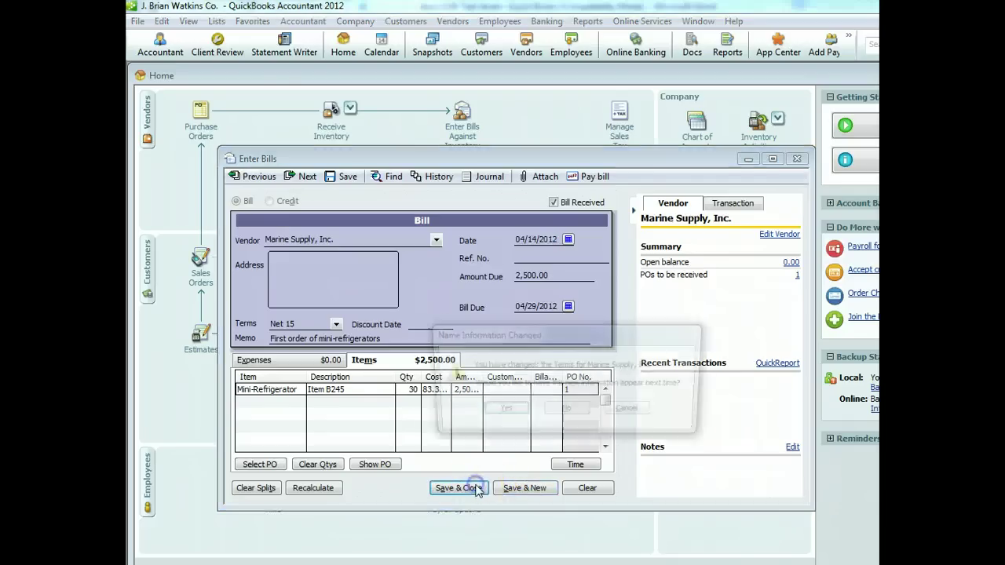
click(501, 412)
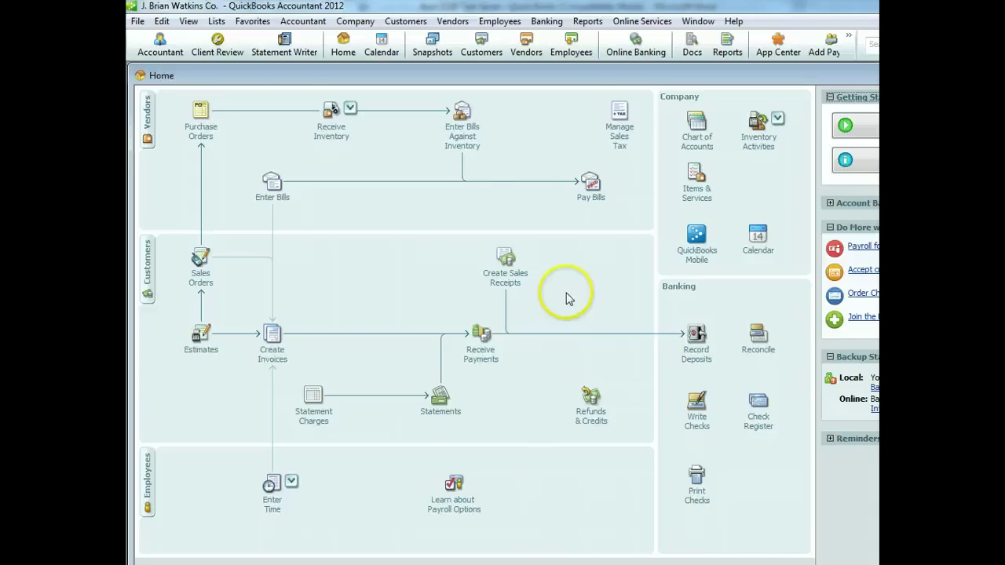
click(587, 21)
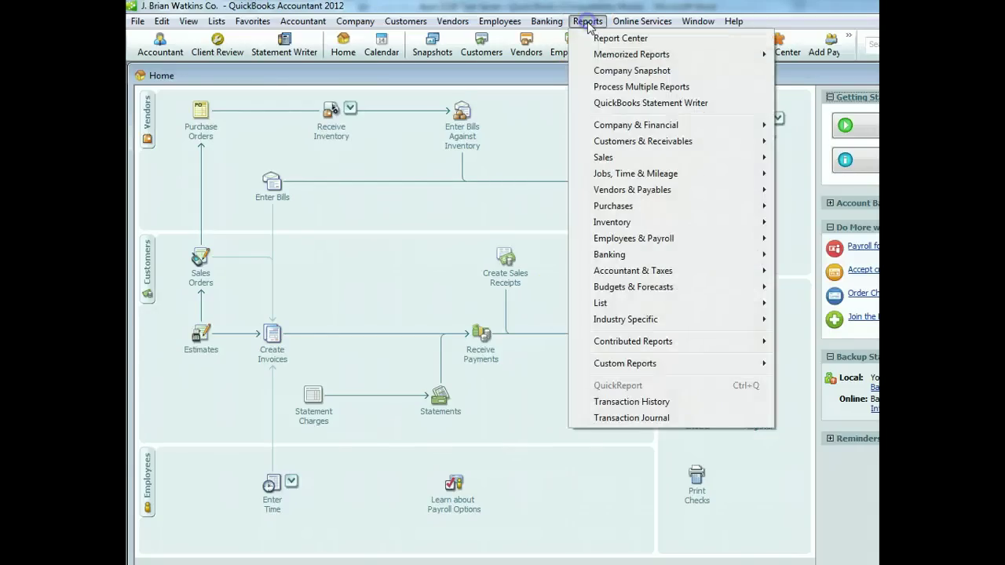
mouse_move(644, 130)
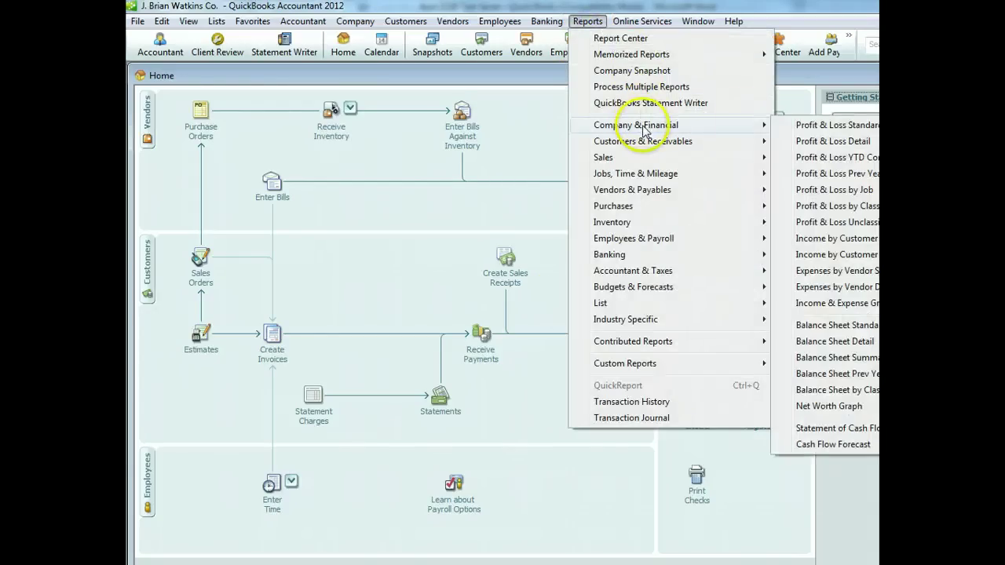
click(838, 322)
drag(506, 188, 517, 66)
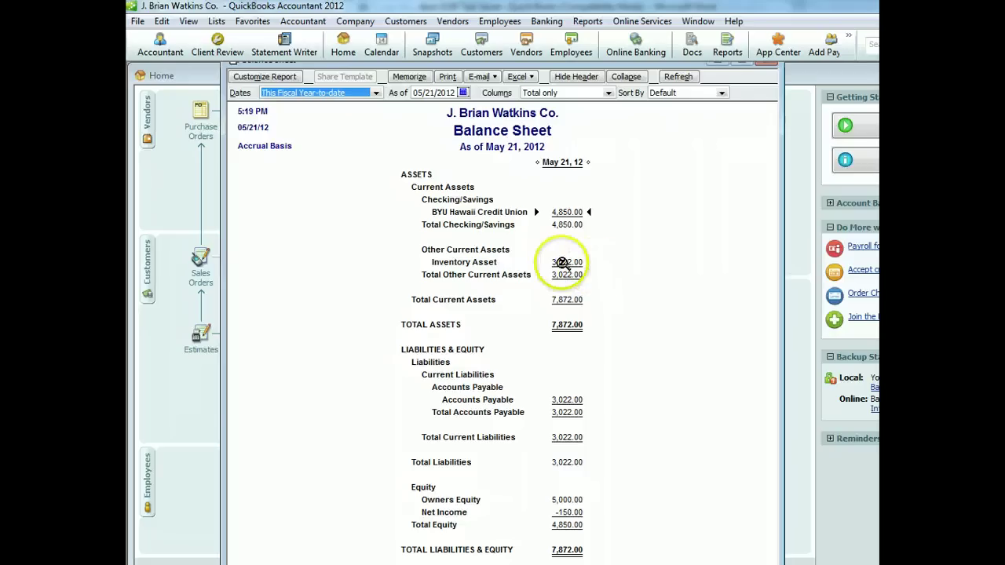
double_click(567, 262)
drag(605, 425, 541, 293)
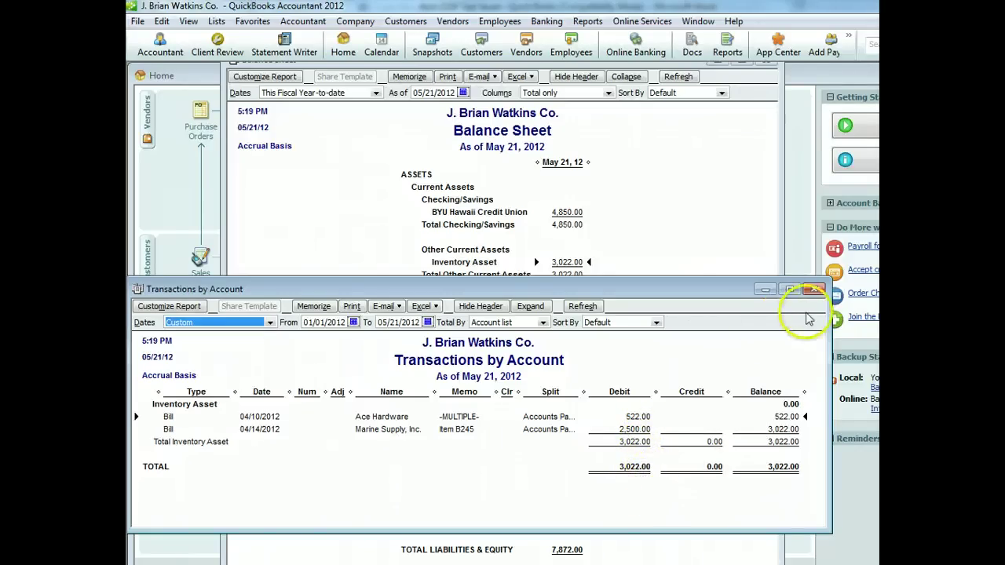
click(814, 291)
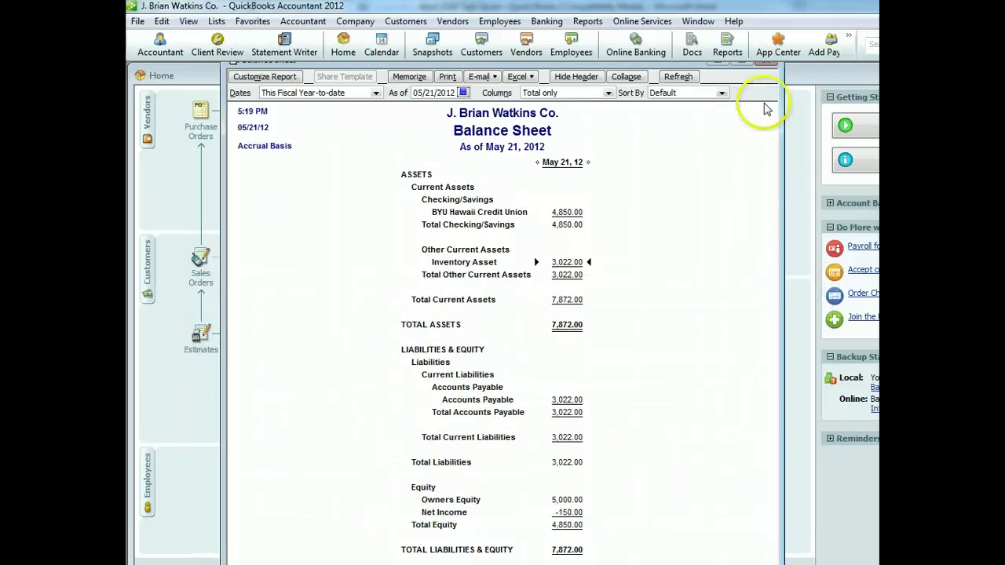
click(767, 62)
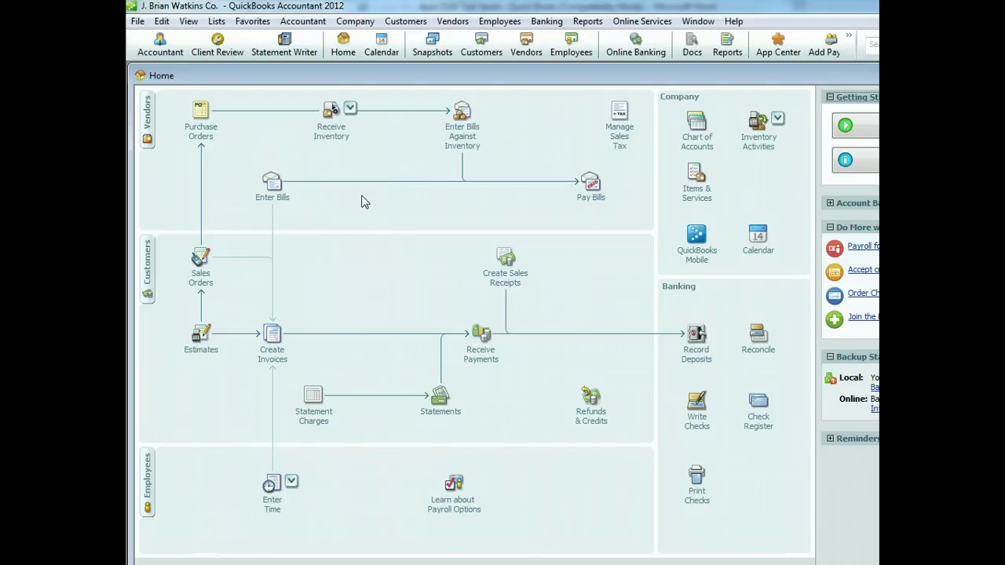
Open the Create Sales Receipts form from Home, close it, and reopen a blank receipt
click(504, 284)
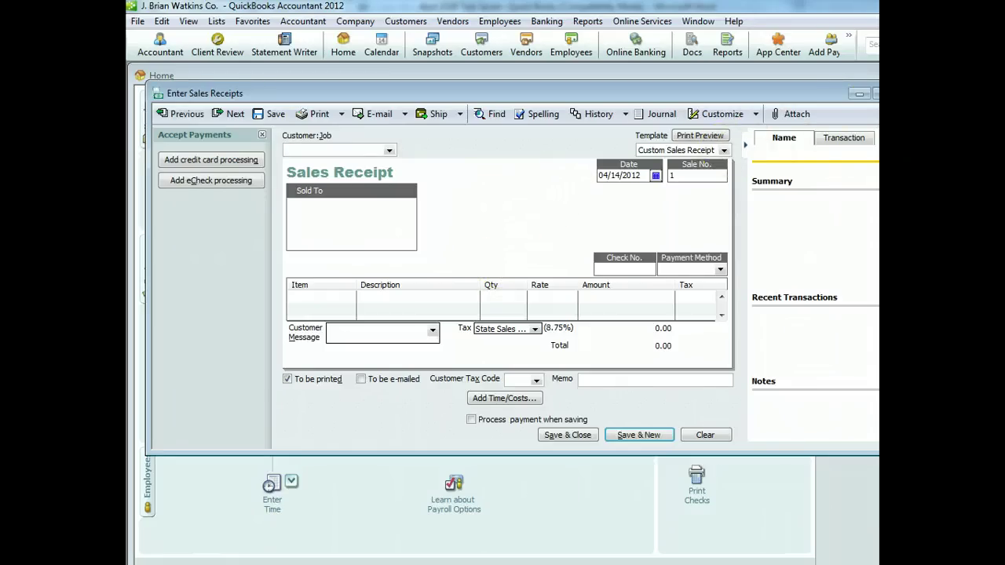
click(874, 94)
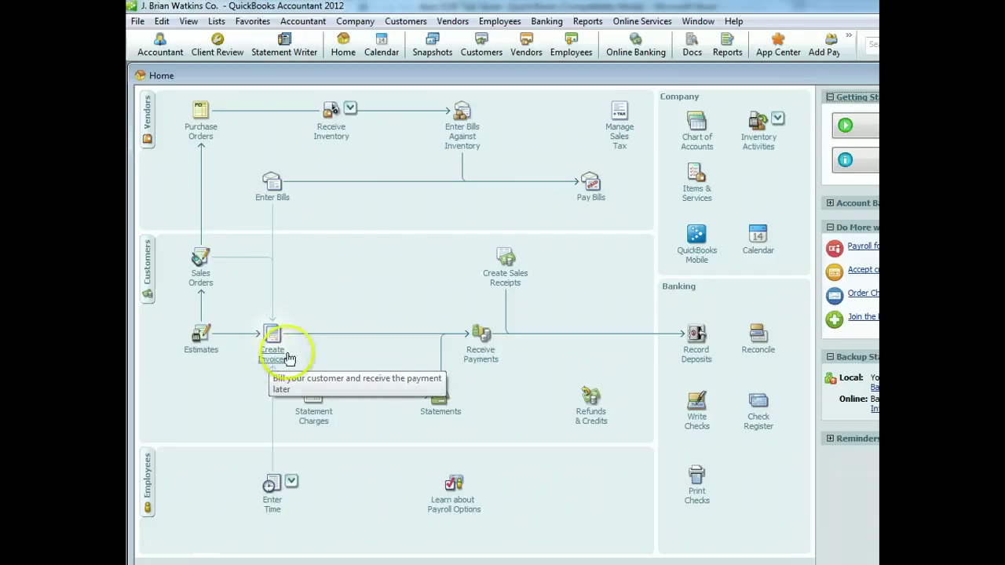
click(505, 284)
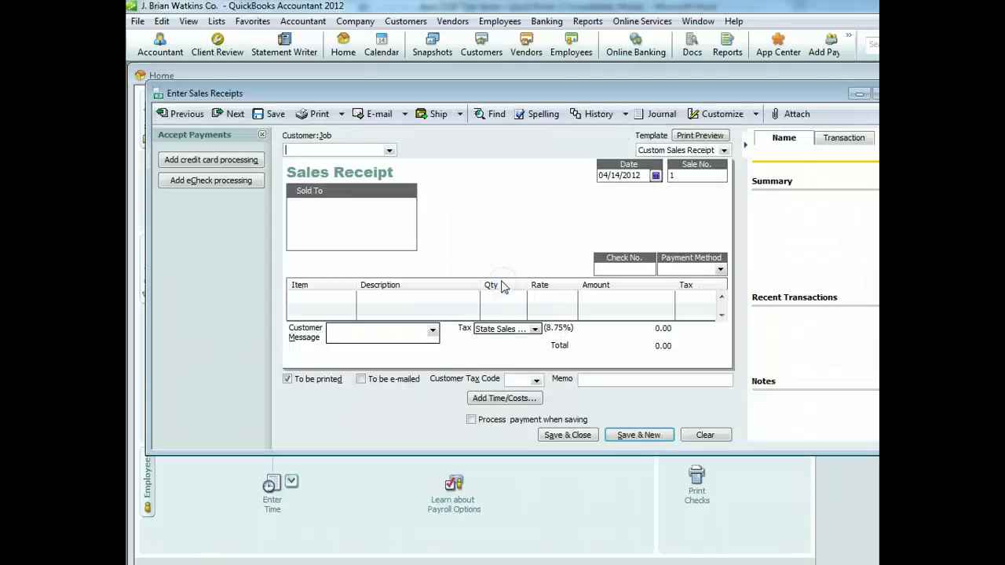
Add a new customer to the receipt with an as-of date of 04/17/2012
click(387, 152)
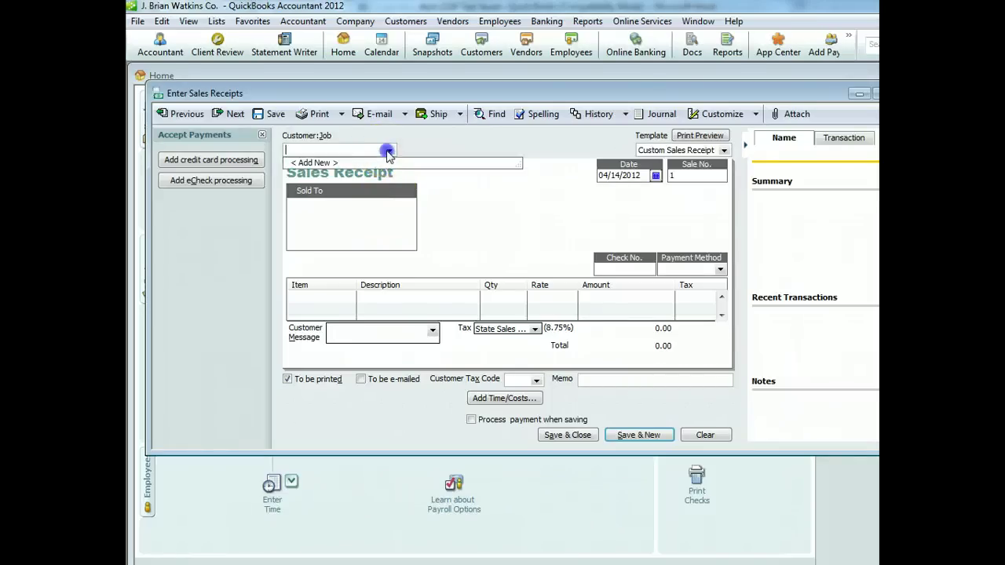
click(373, 163)
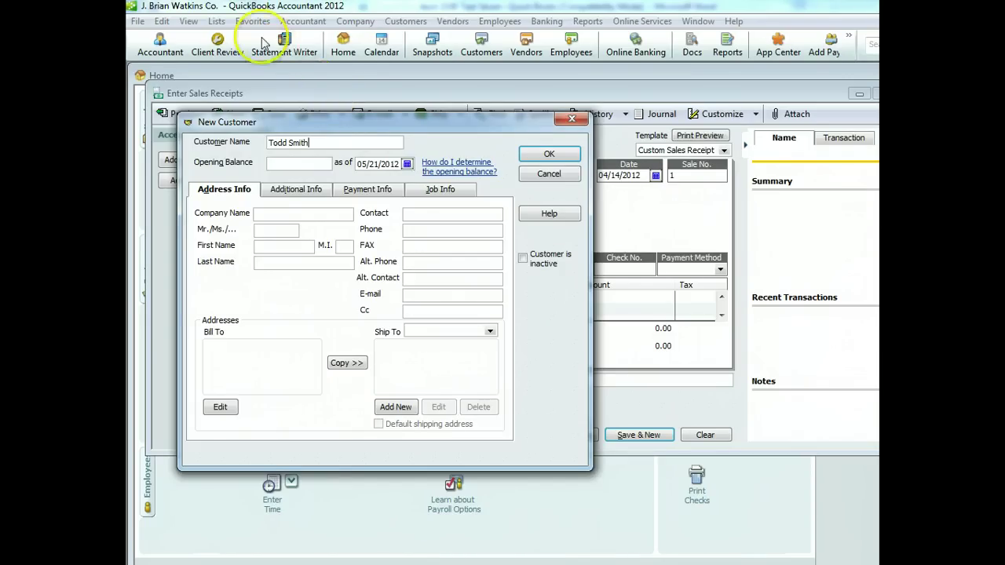
click(406, 163)
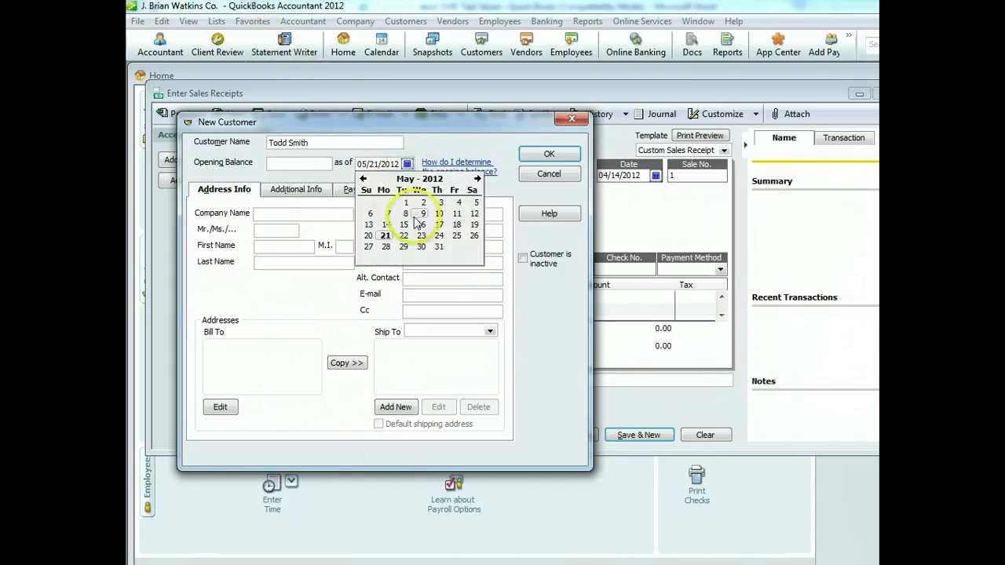
click(363, 179)
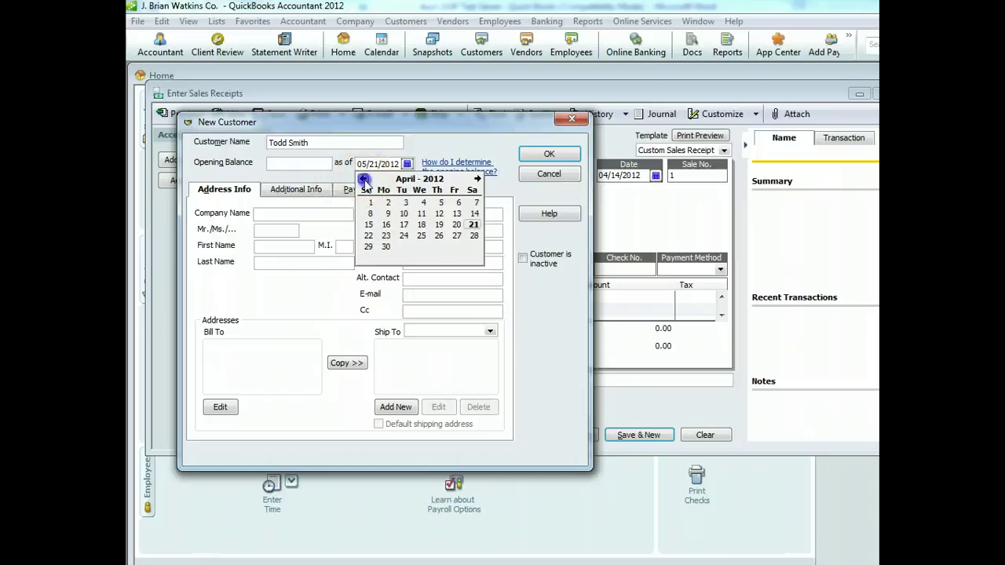
click(404, 225)
click(550, 154)
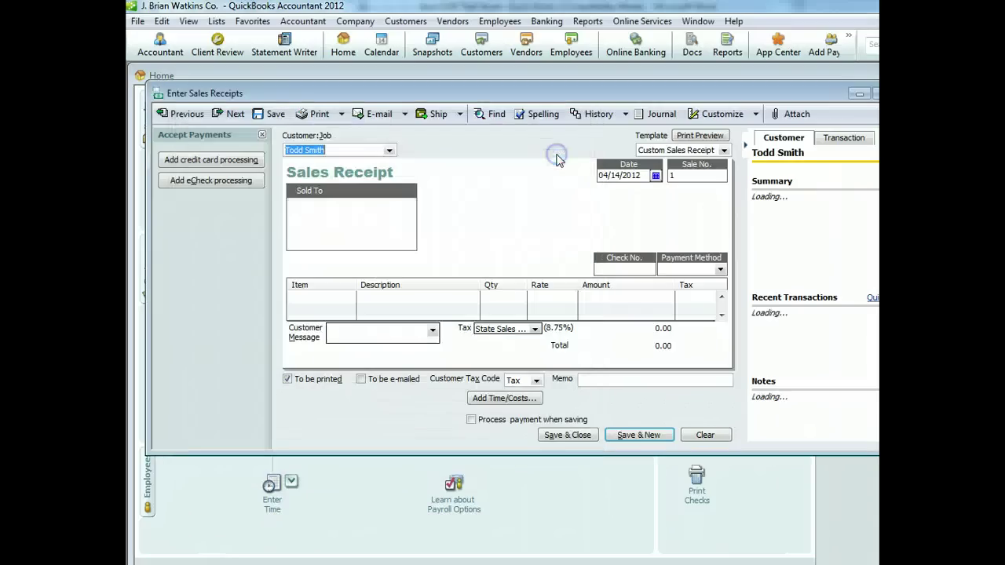
Date the receipt 04/17/2012 with check number 250 and payment method Check
click(655, 176)
click(645, 241)
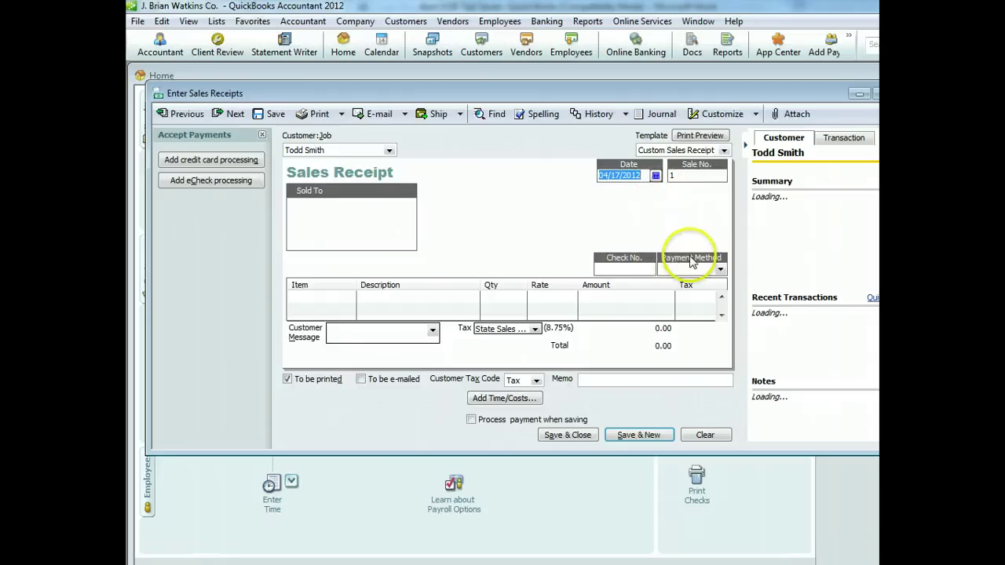
click(648, 266)
text(250)
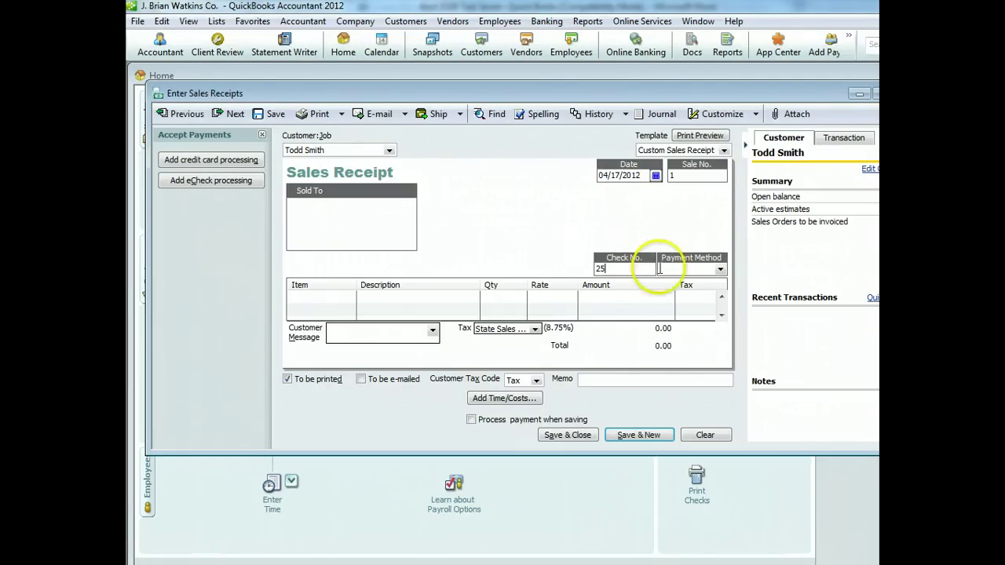
click(718, 268)
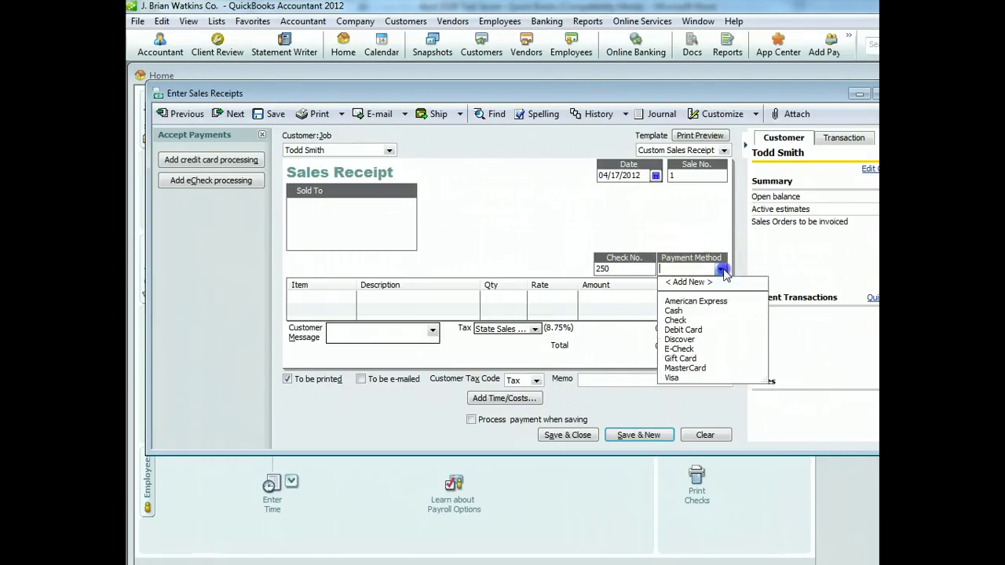
click(675, 320)
click(310, 299)
click(350, 299)
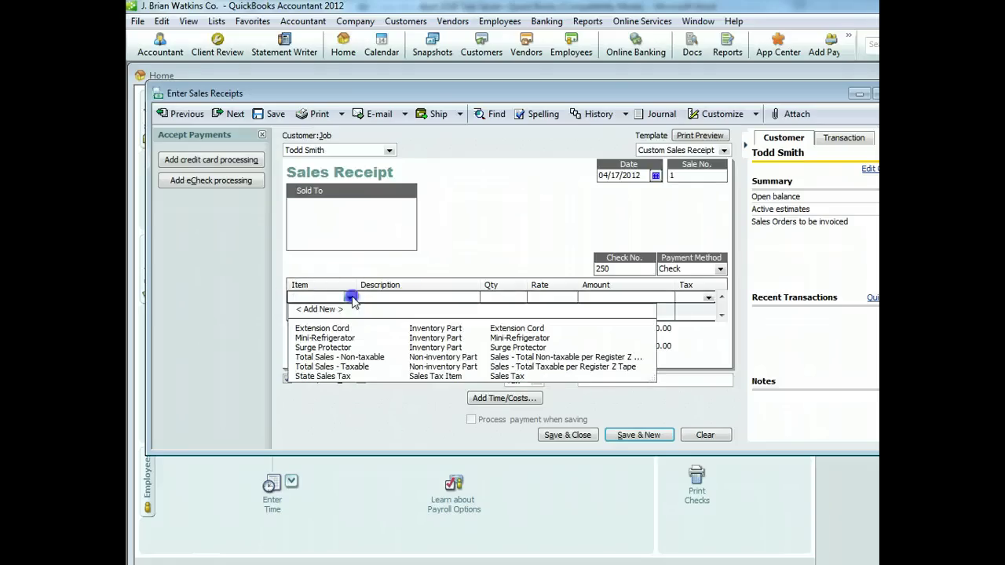
Put one Mini-Refrigerator on the first line and enlarge the receipt window
click(314, 338)
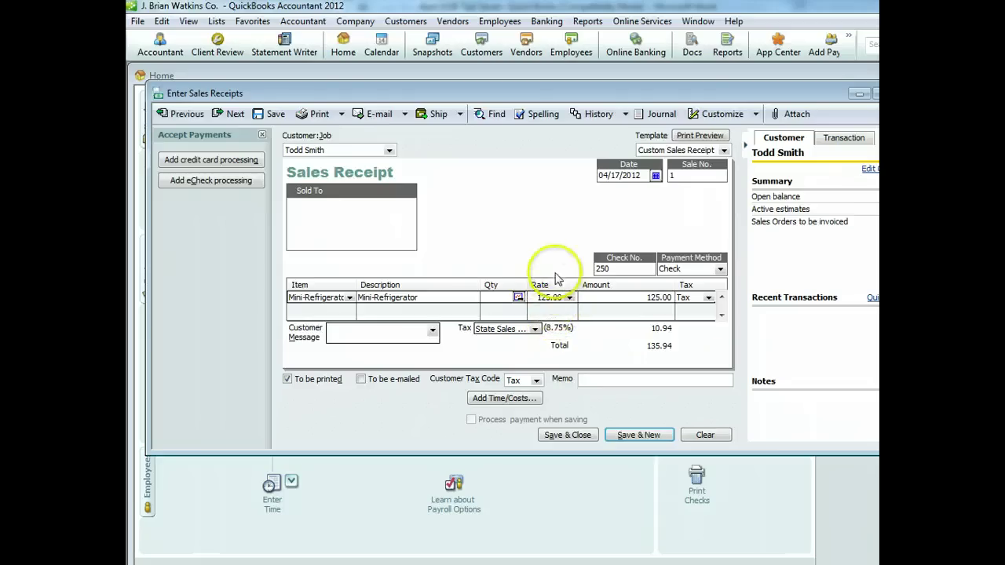
click(504, 299)
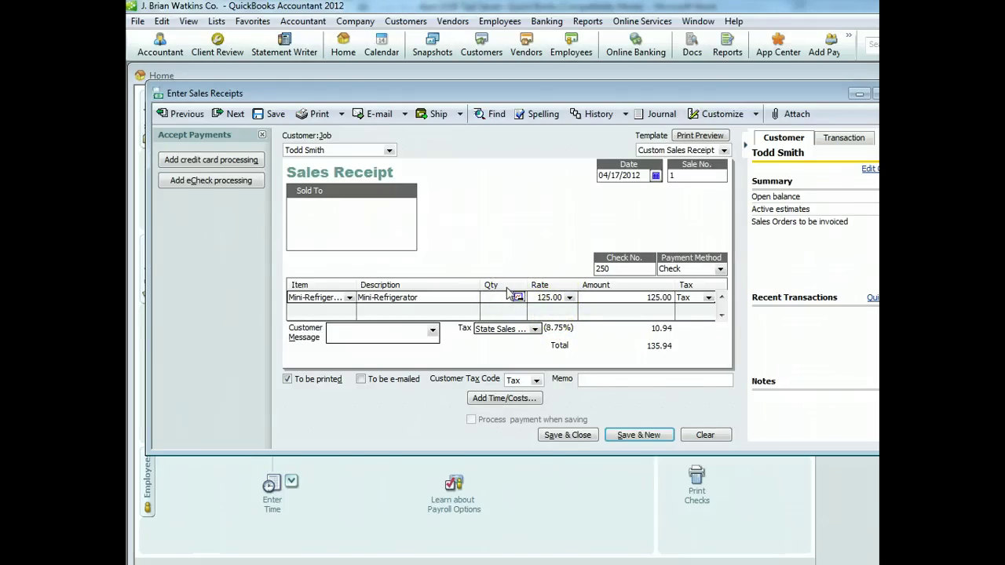
text(1)
drag(413, 463, 414, 497)
Add one Extension Cord on the second line
click(327, 308)
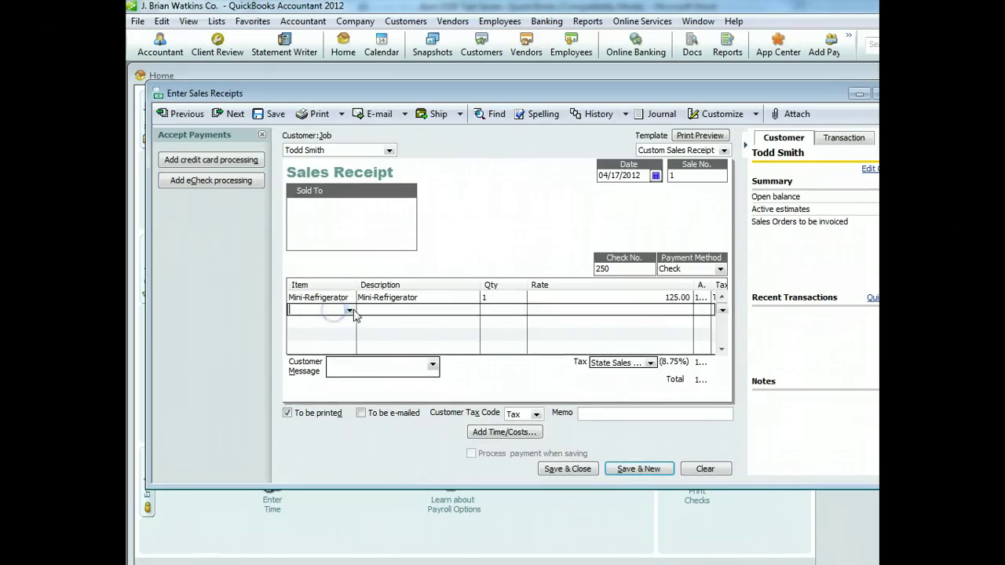
click(350, 311)
click(336, 340)
click(519, 313)
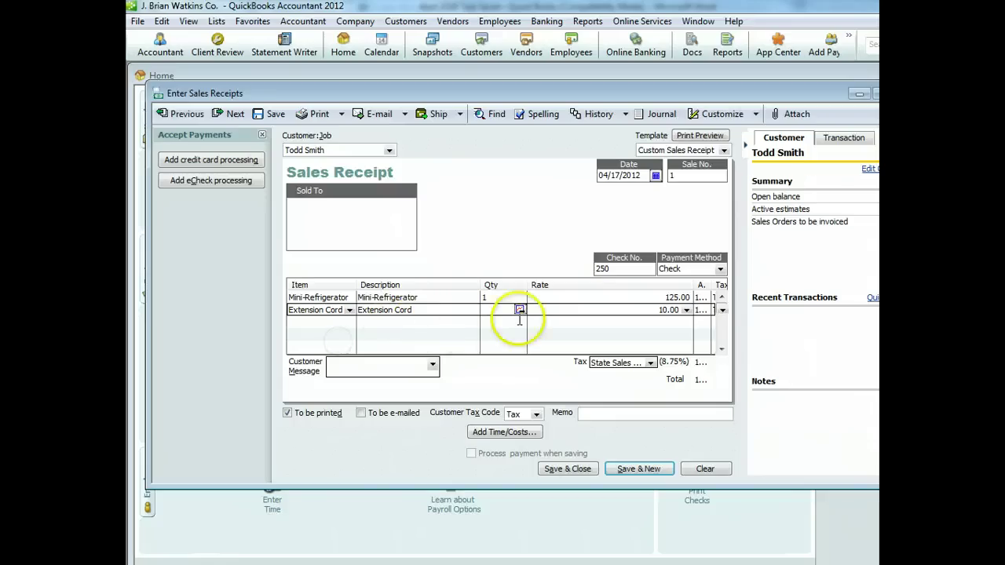
click(502, 308)
text(1)
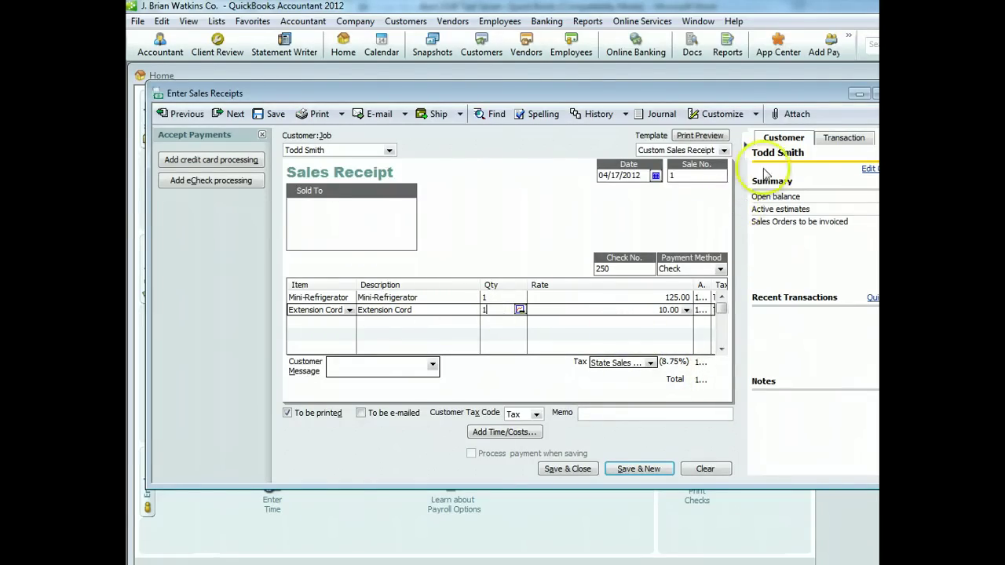
Move the receipt window up and to the left and adjust its layout
drag(792, 93, 766, 94)
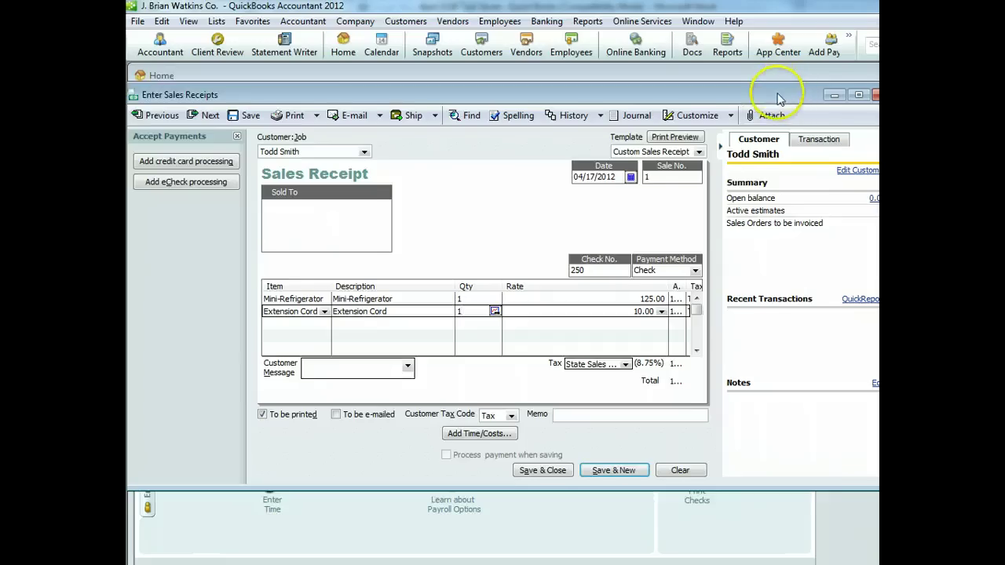
drag(785, 98, 690, 77)
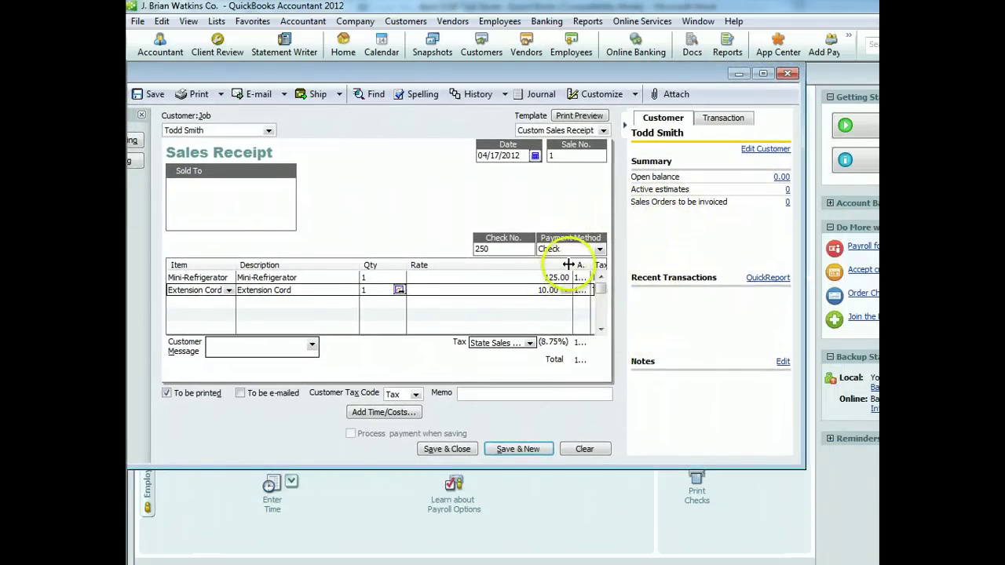
drag(525, 269, 584, 274)
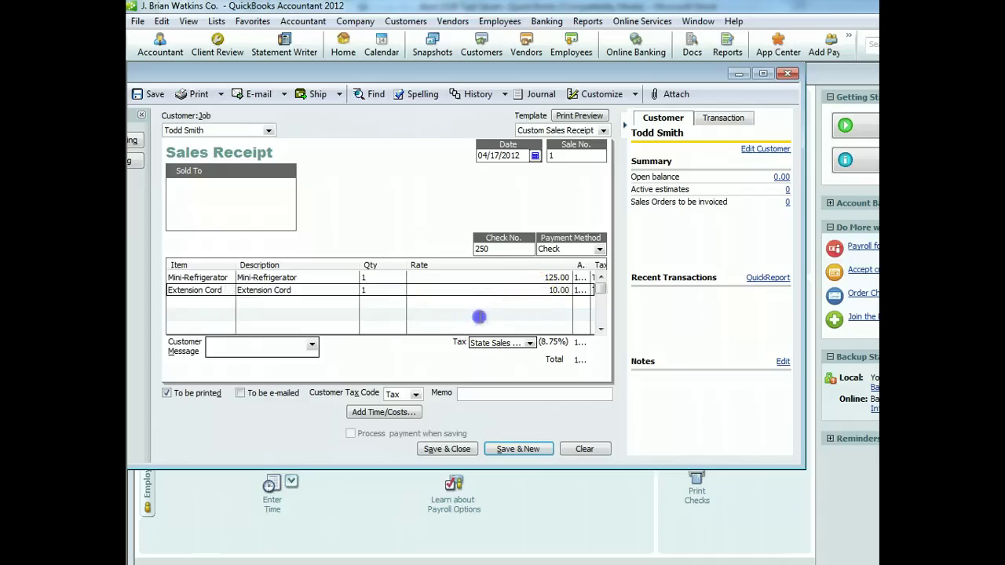
click(481, 314)
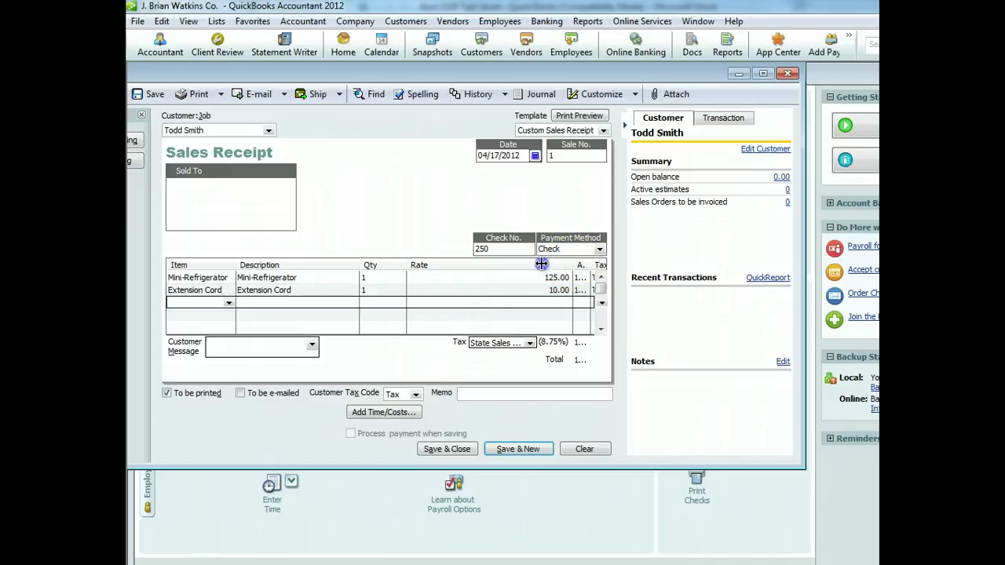
click(575, 265)
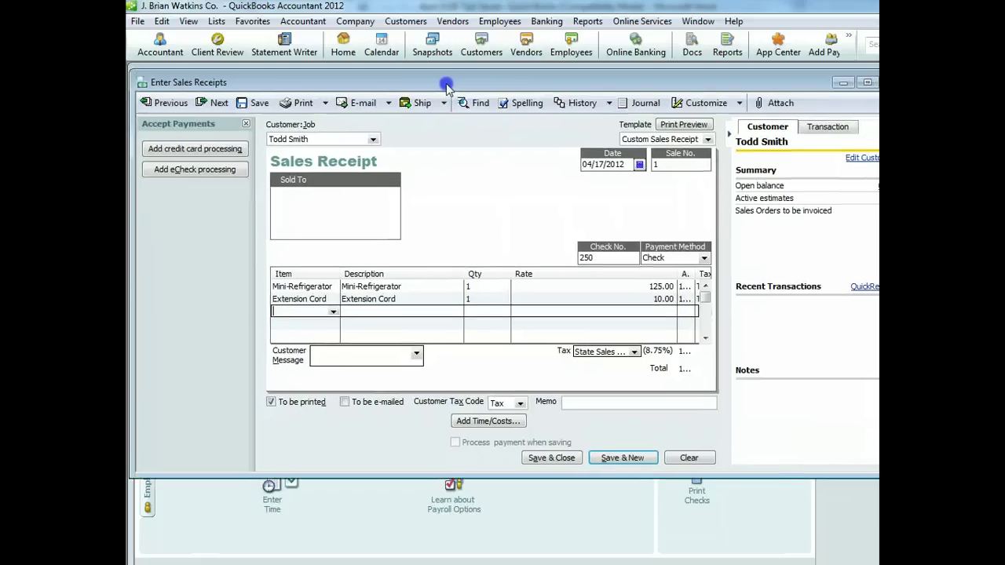
Hide the Accept Payments panel, widen Amount and Tax columns, add a memo, and save
click(244, 127)
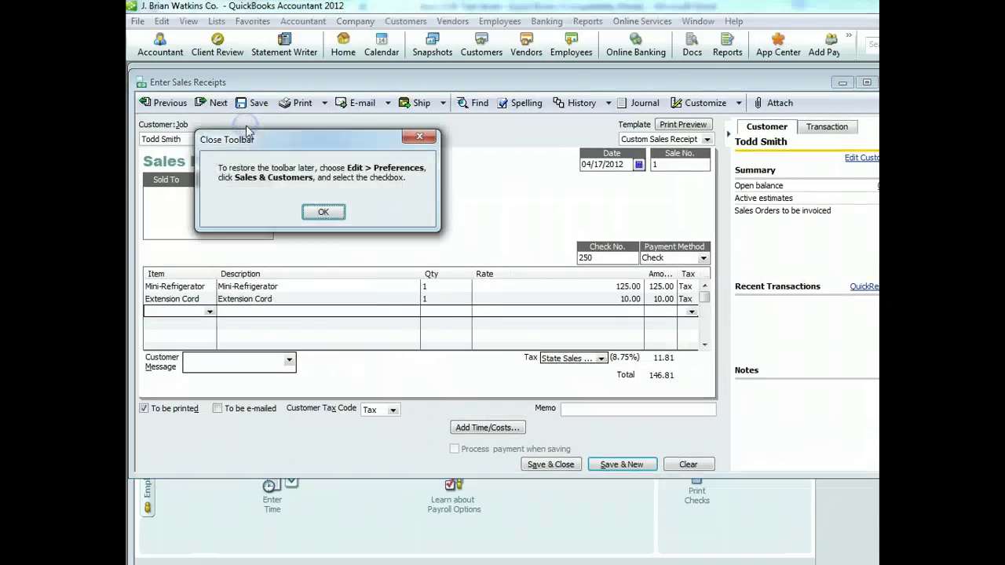
click(323, 212)
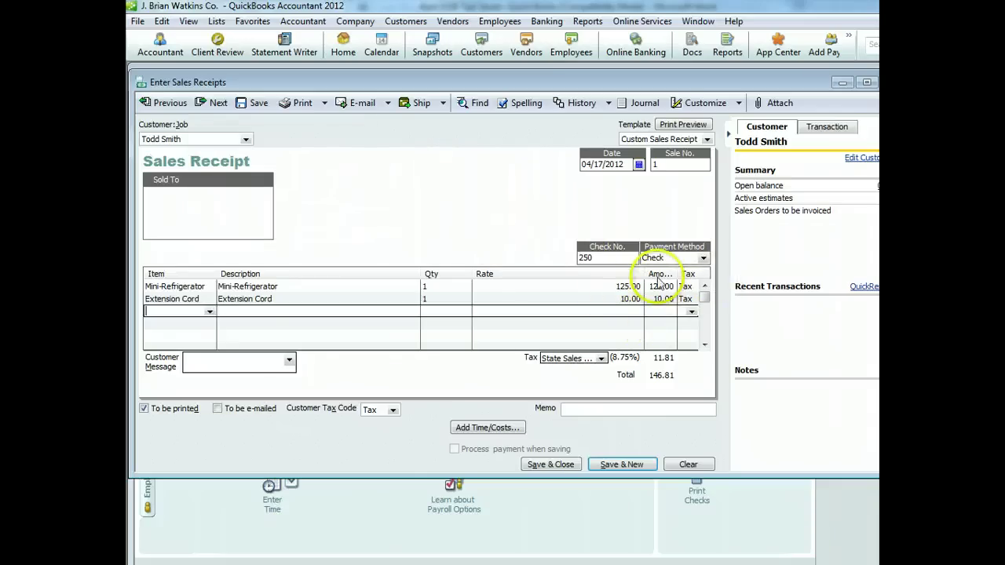
drag(644, 274, 610, 273)
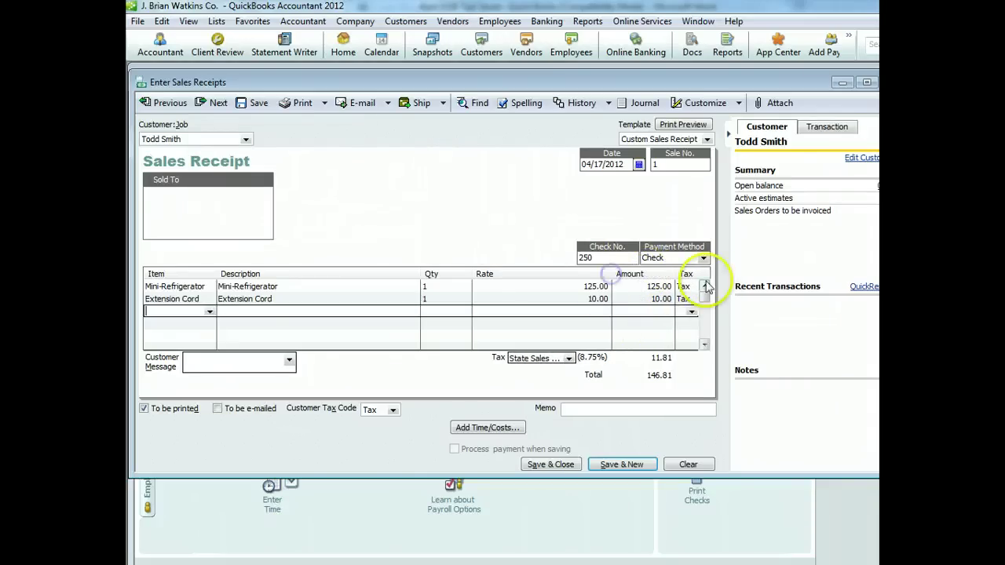
drag(675, 273, 658, 274)
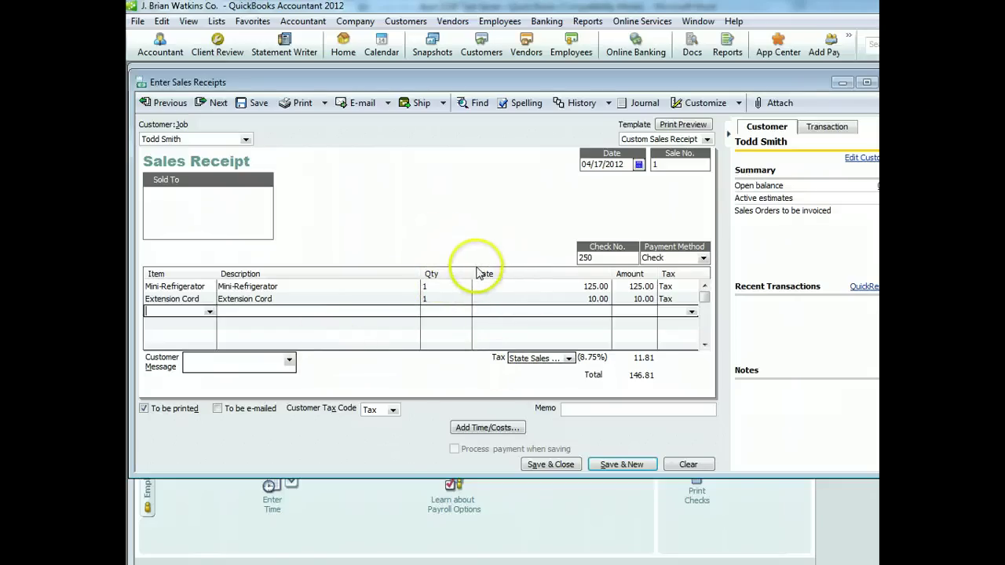
click(587, 409)
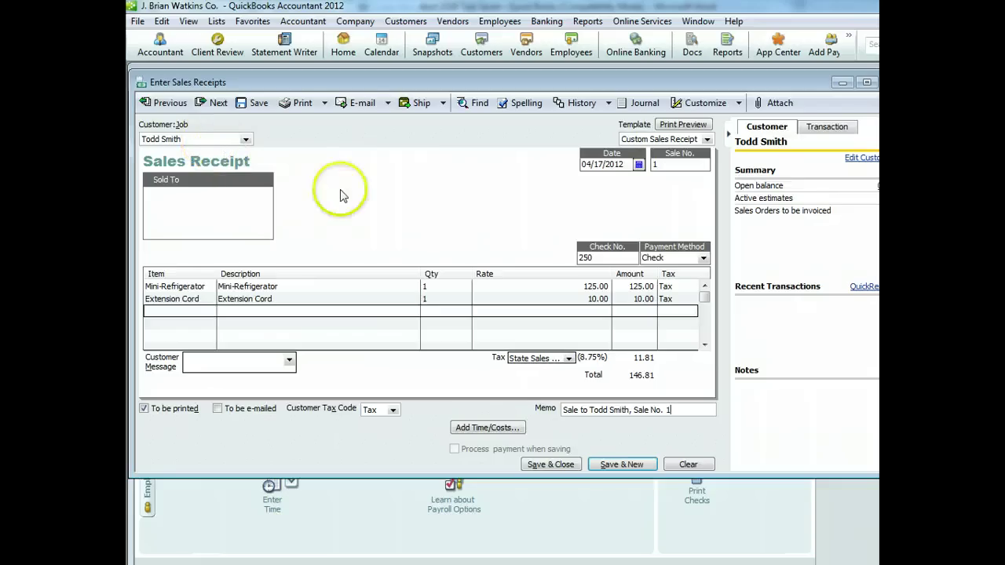
click(552, 464)
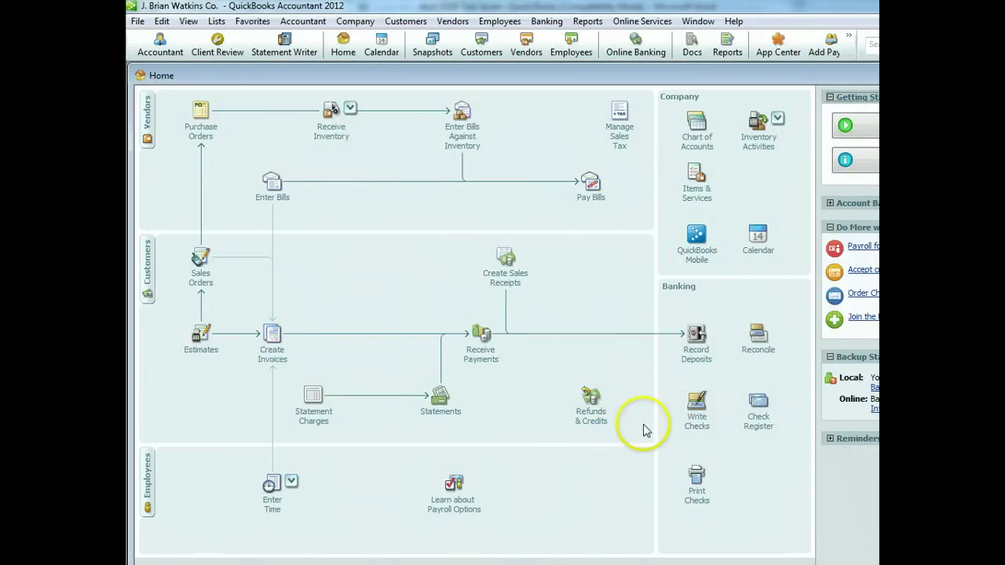
Deposit the 146.81 check payment from Undeposited Funds into the credit union account
click(706, 355)
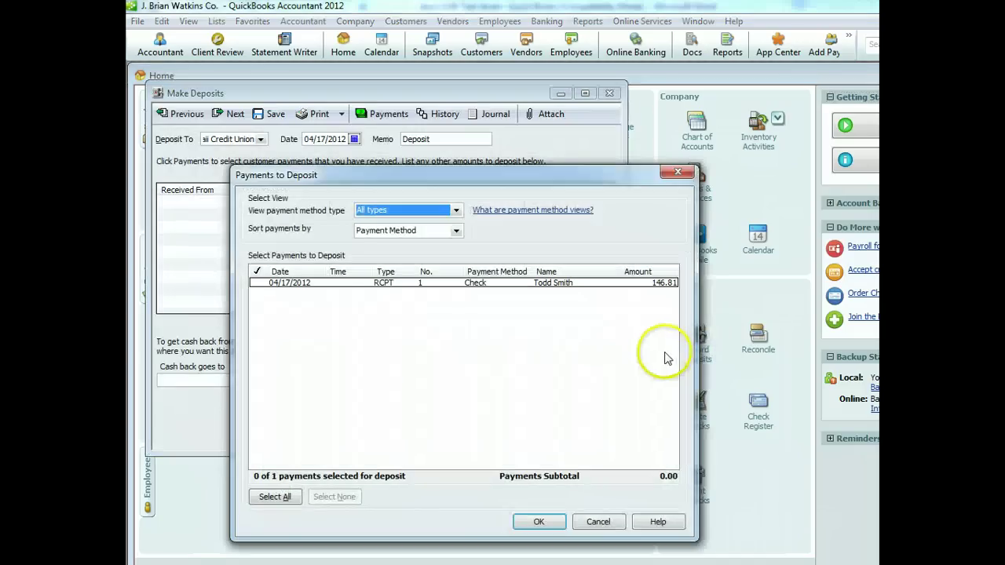
click(257, 284)
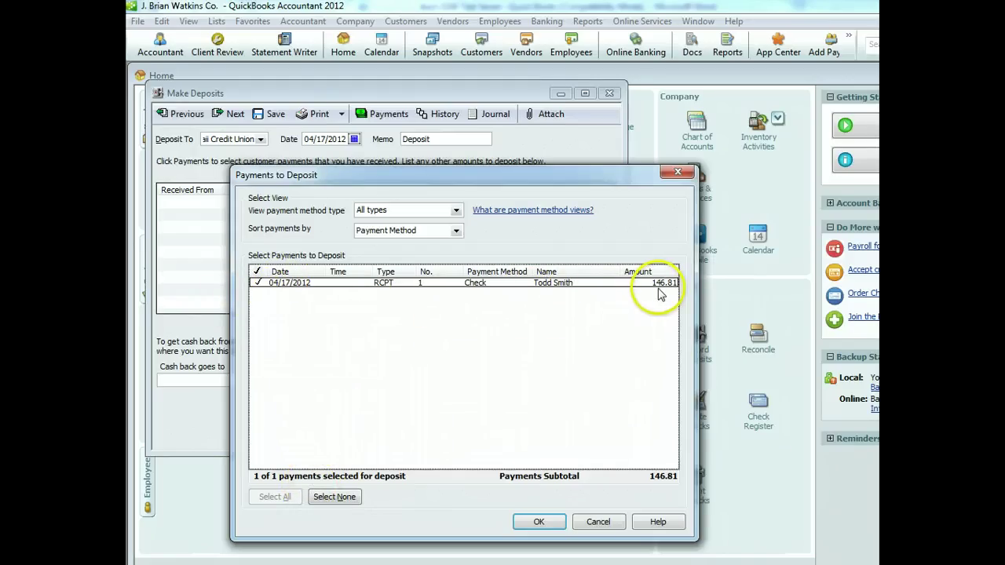
click(541, 522)
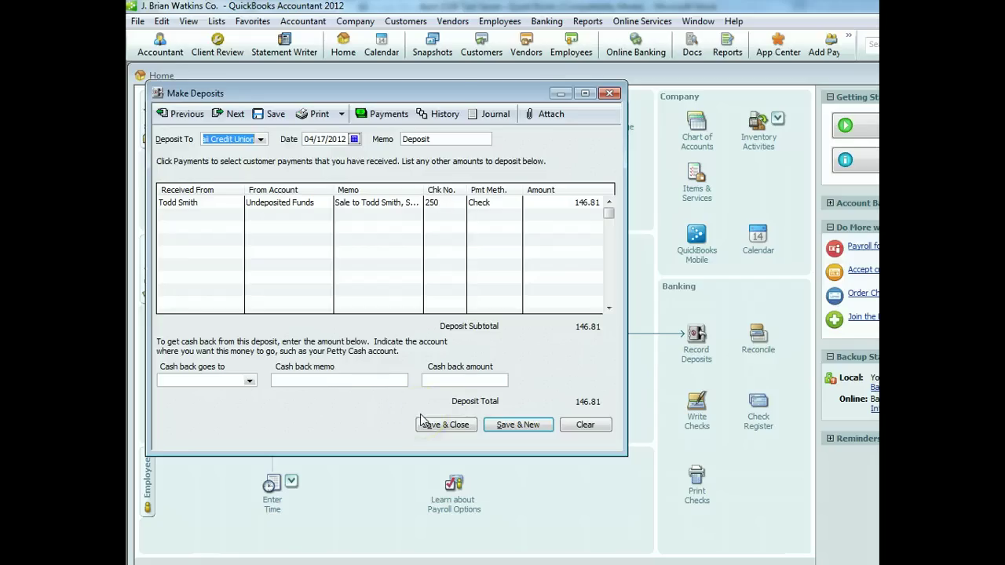
click(464, 425)
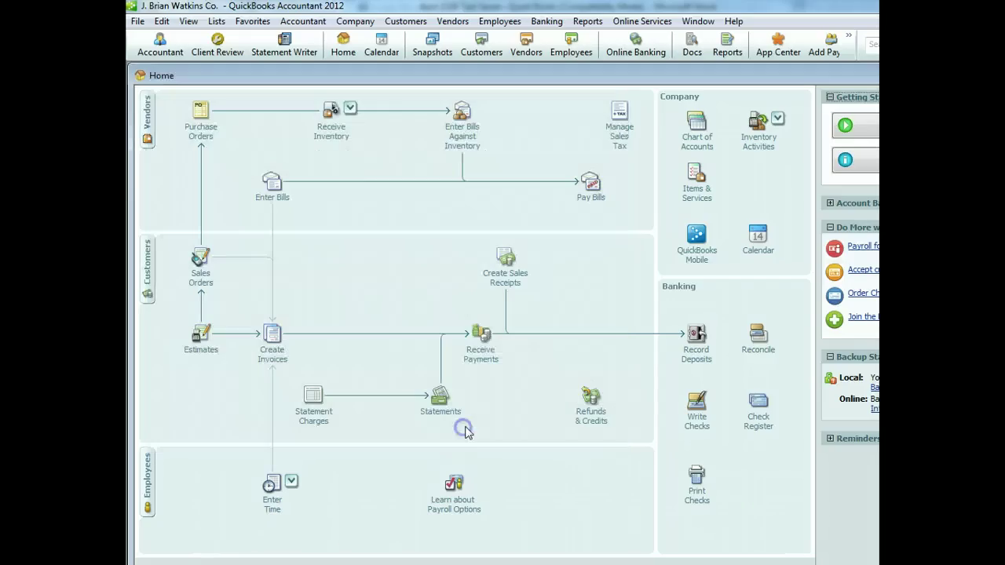
Start an invoice and add customer School of Business with as-of date 04/20/2012
click(494, 422)
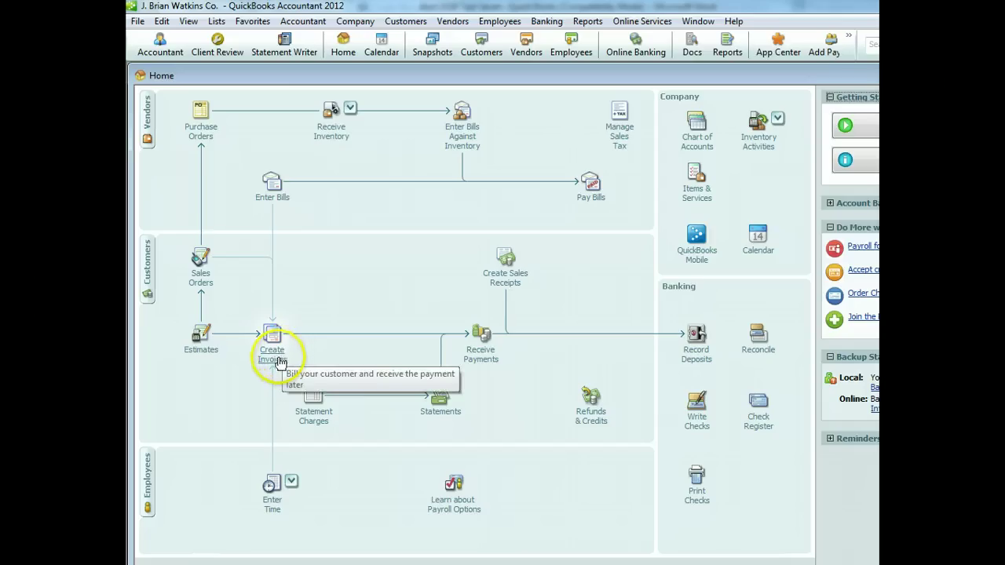
click(277, 360)
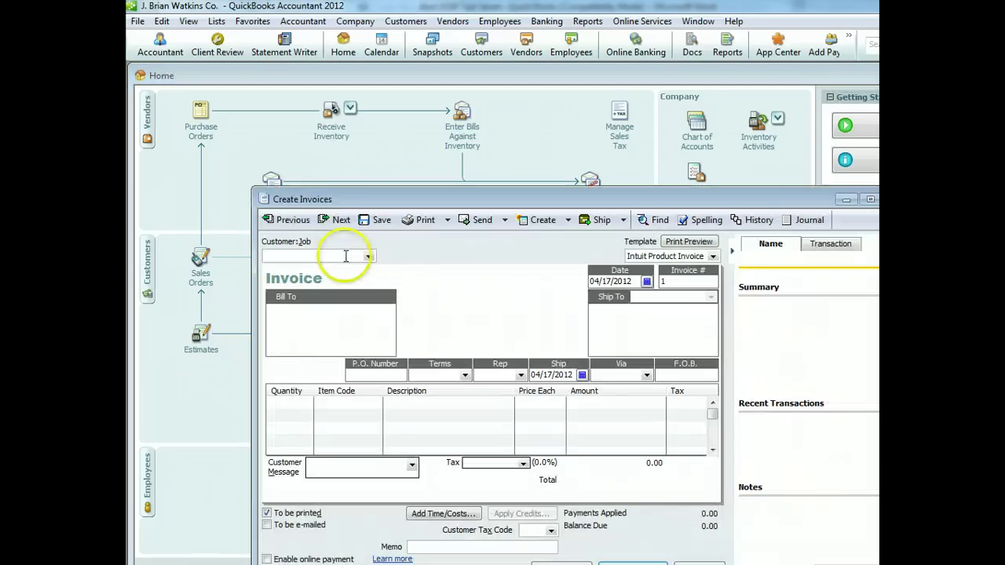
click(369, 260)
click(350, 268)
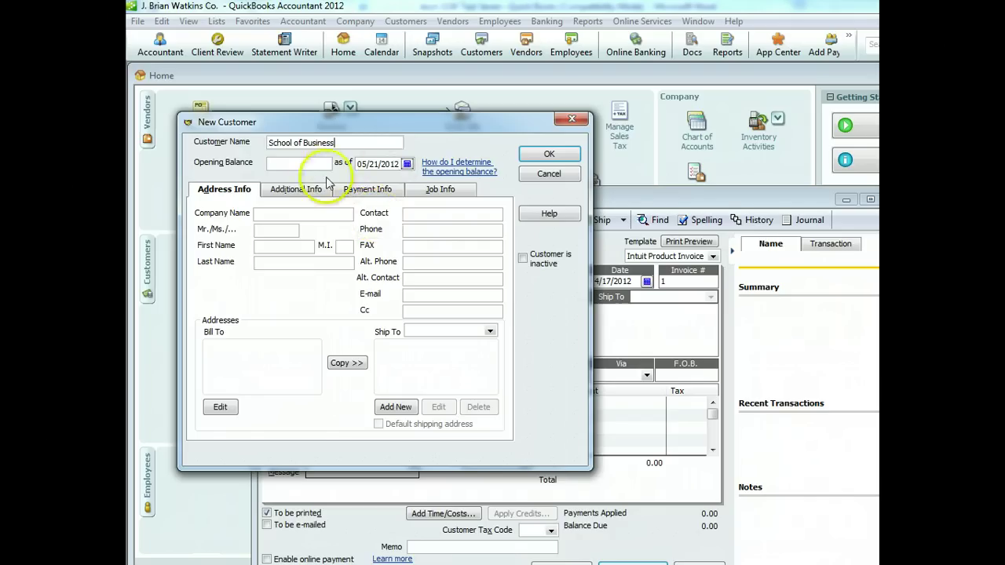
click(407, 164)
click(363, 179)
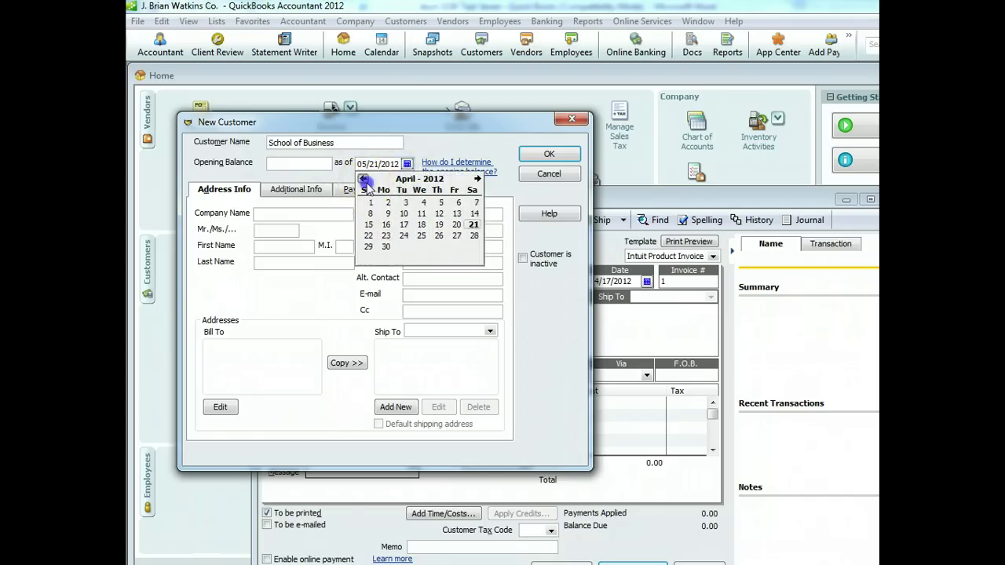
click(456, 225)
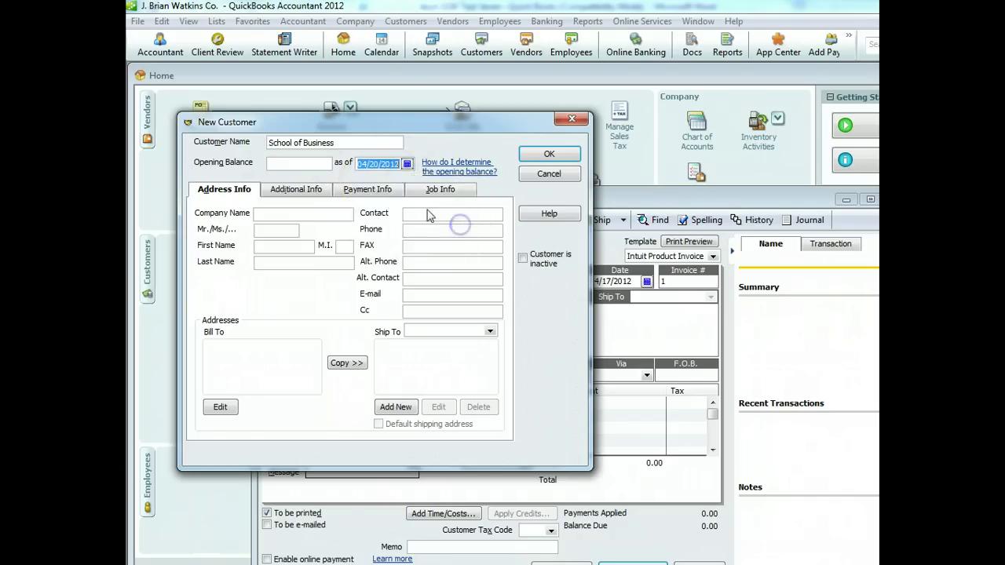
click(547, 155)
click(646, 281)
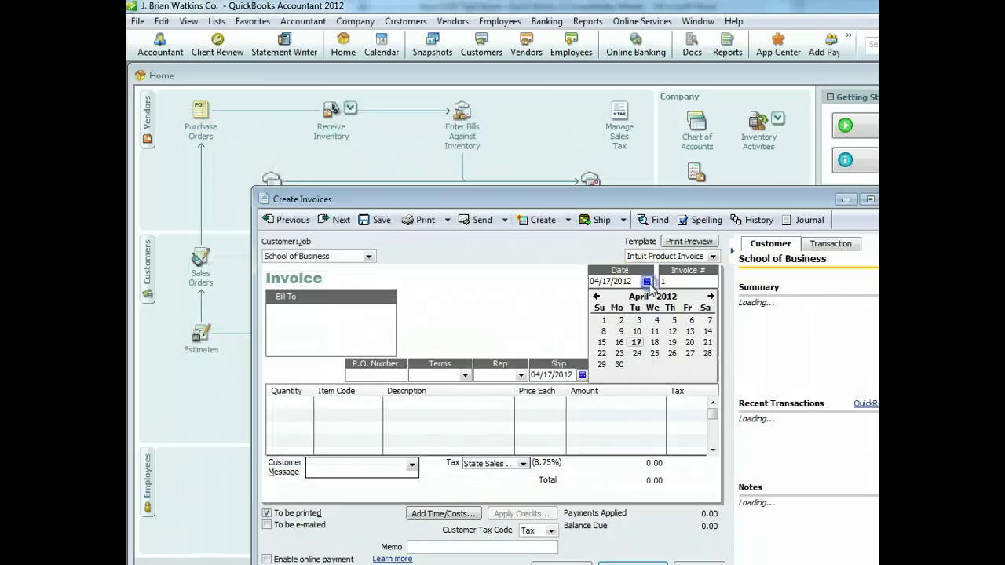
Date the invoice 04/20/2012 and set its terms to 1% 10 Net 30
click(689, 343)
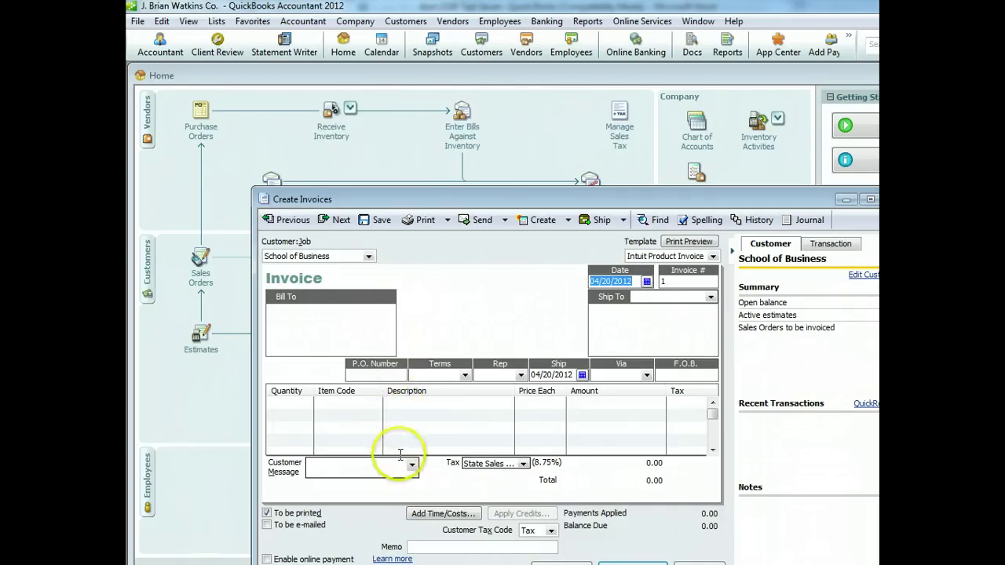
click(465, 375)
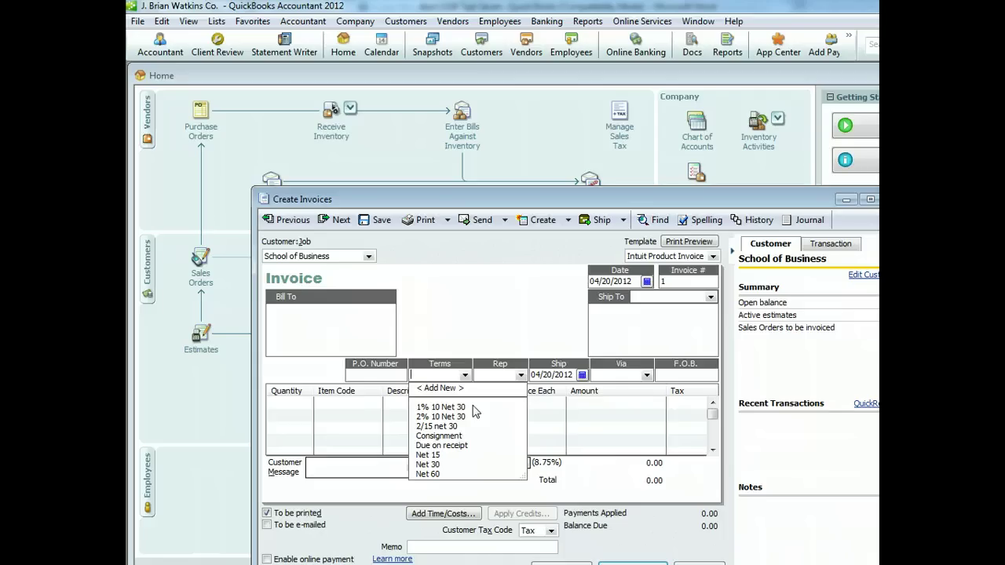
click(441, 406)
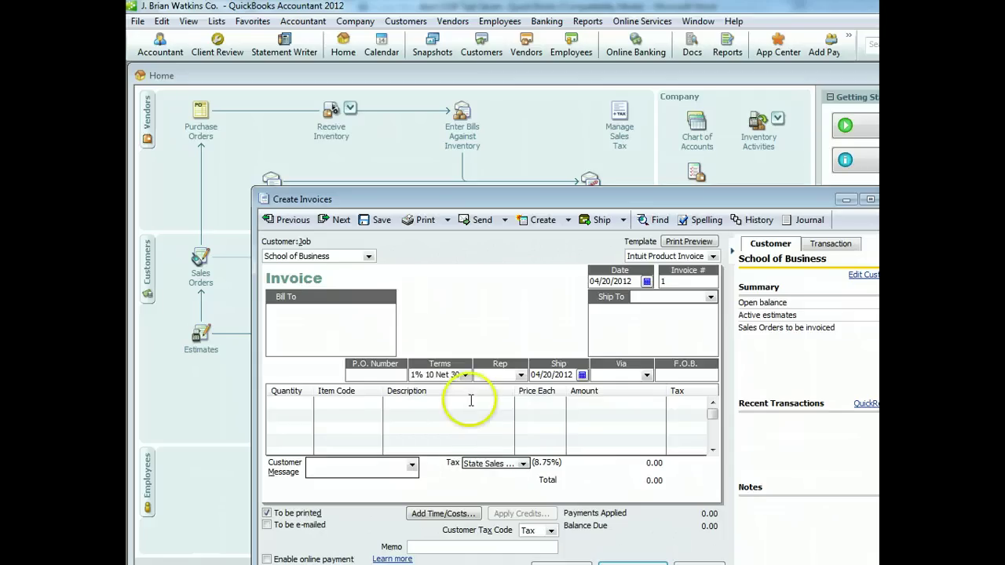
click(303, 402)
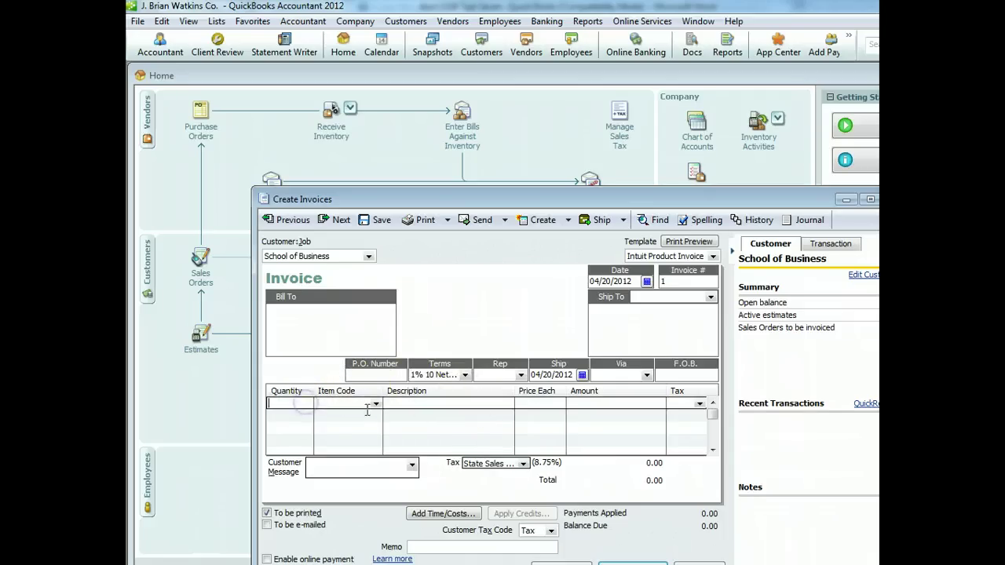
Bill 8 Mini-Refrigerators at 125.00 with the 'Thank you for your business.' message
click(376, 404)
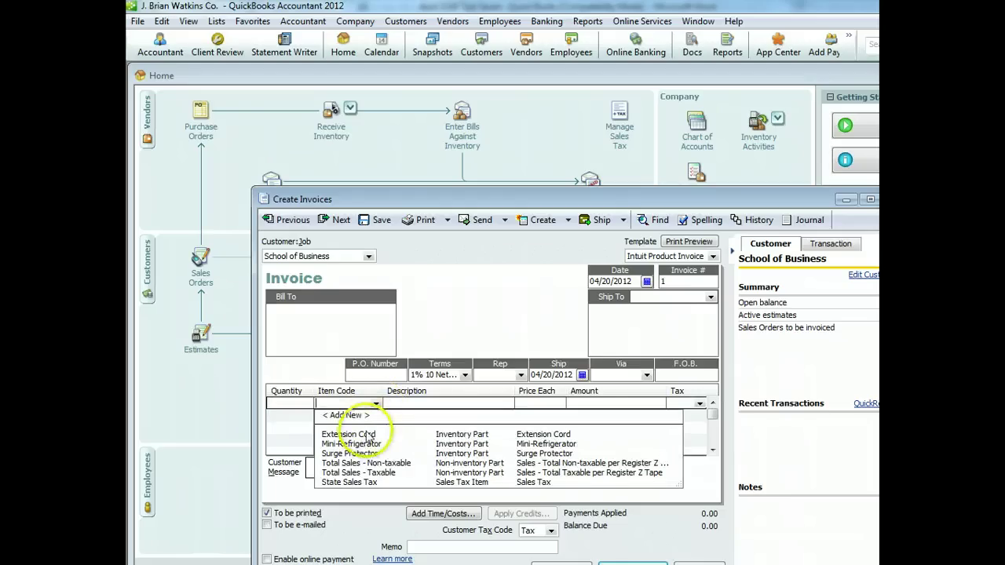
click(355, 445)
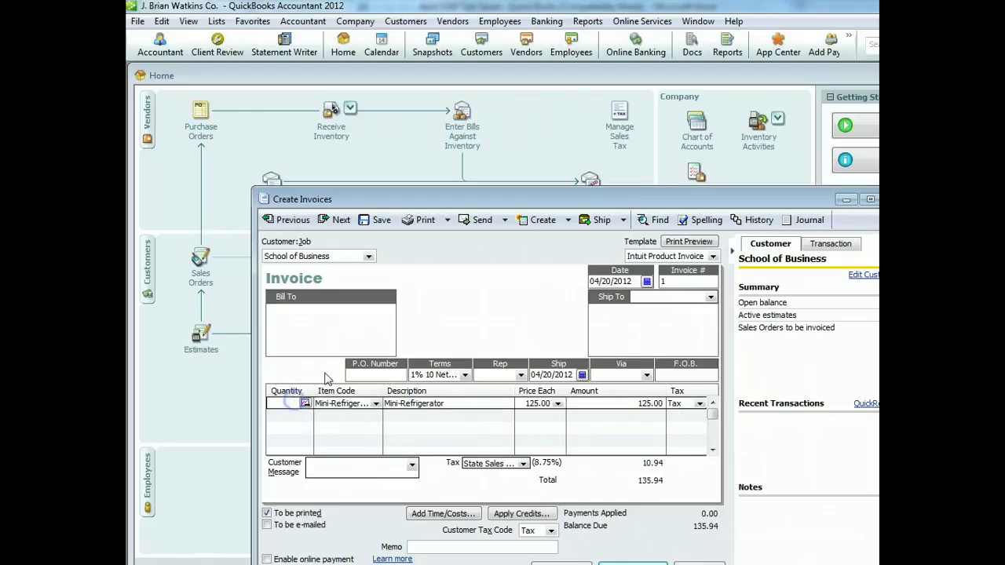
click(322, 372)
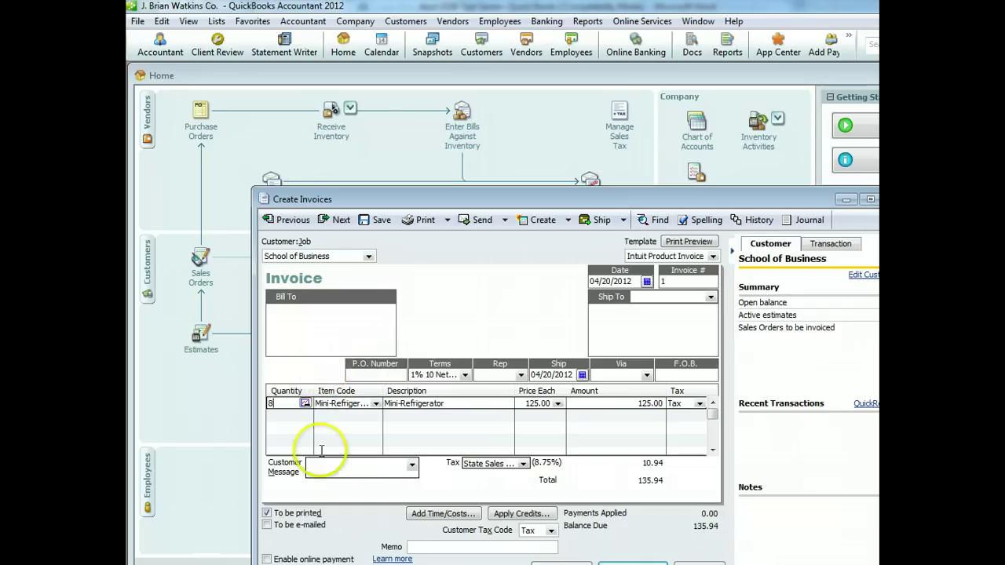
click(410, 466)
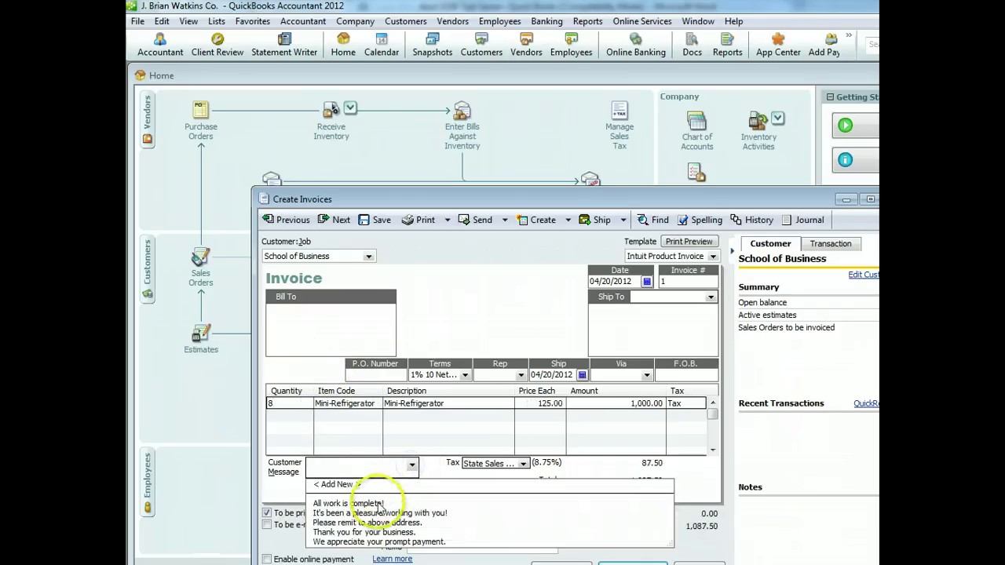
click(387, 532)
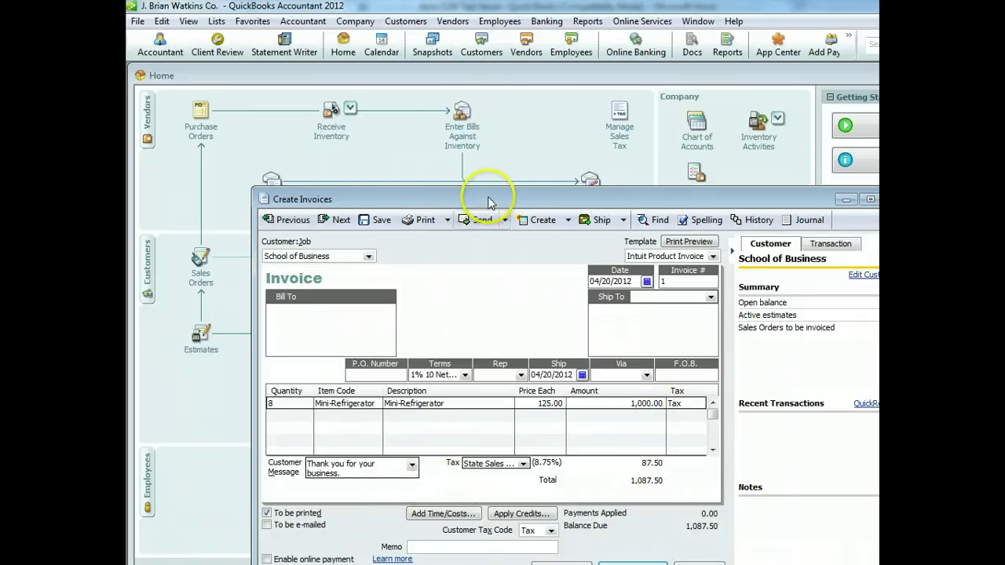
drag(490, 200, 457, 120)
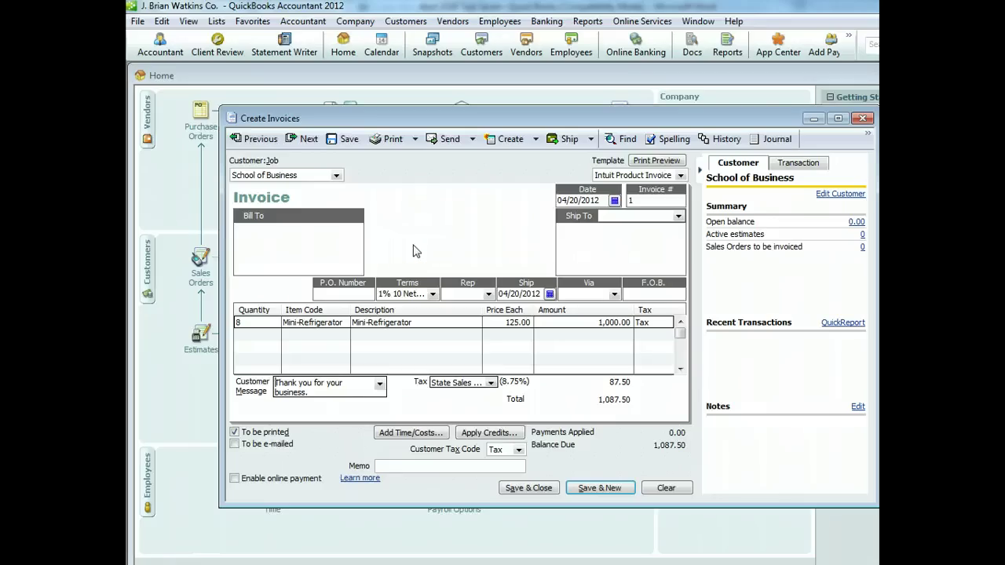
Preview the printed invoice, keep the new terms for the customer, and save it
click(393, 142)
click(564, 543)
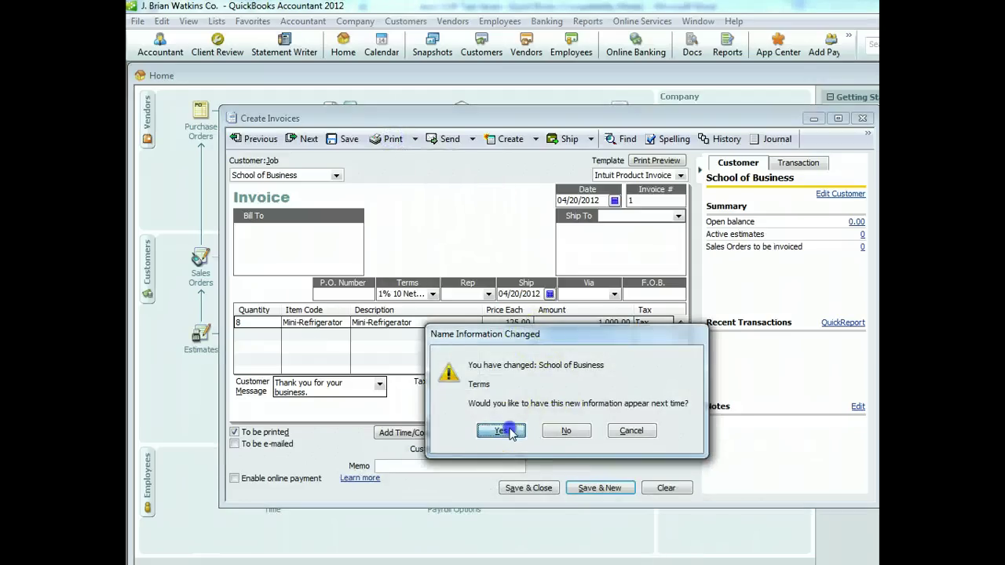
click(504, 431)
click(518, 224)
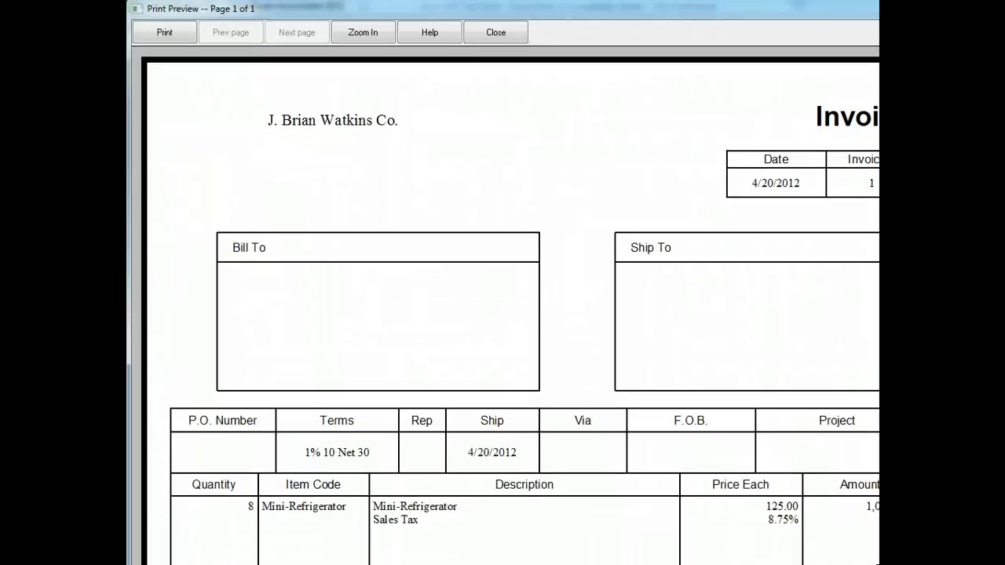
click(478, 31)
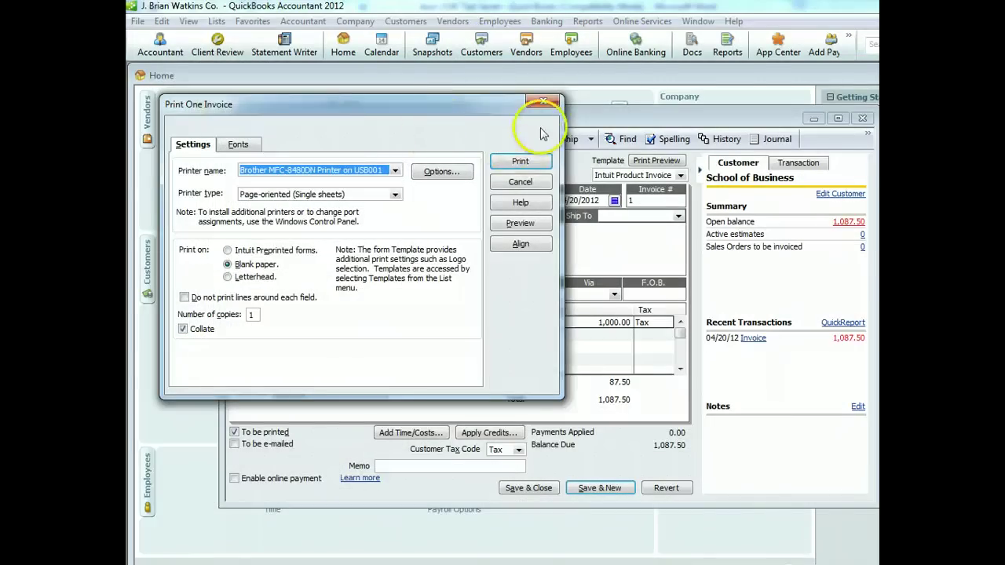
click(542, 102)
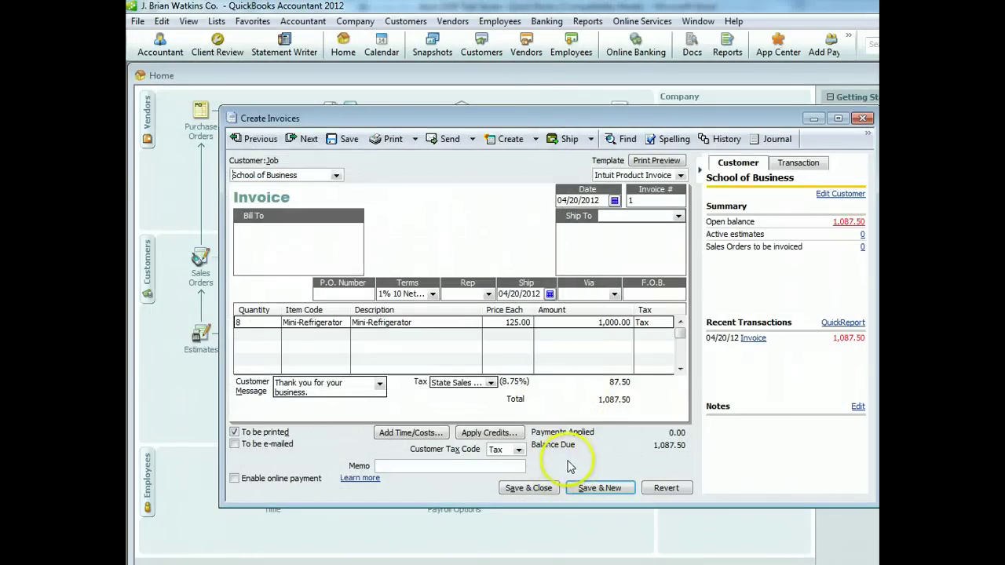
click(541, 493)
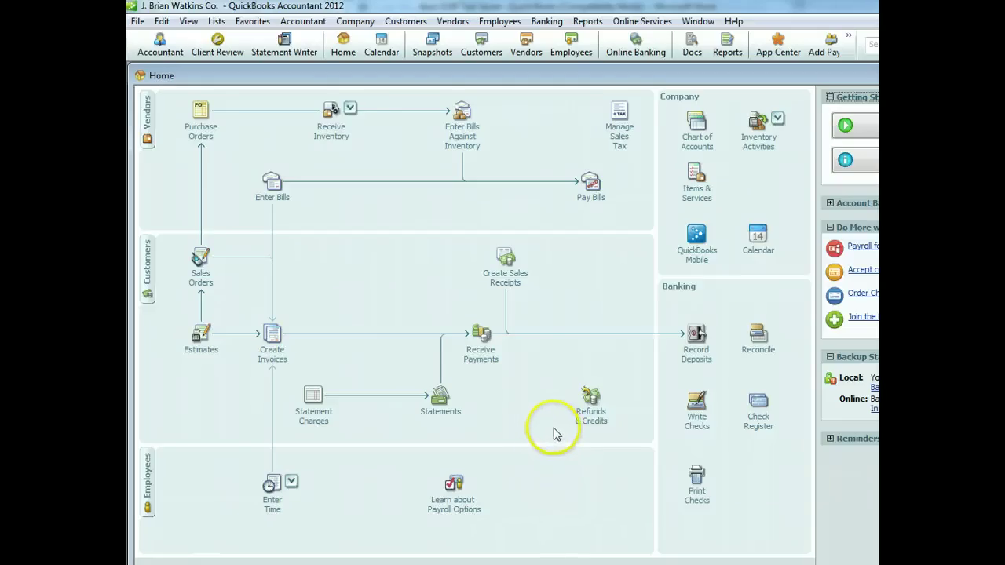
Start a new sales receipt for a newly added customer with as-of date 04/24/2012
click(509, 279)
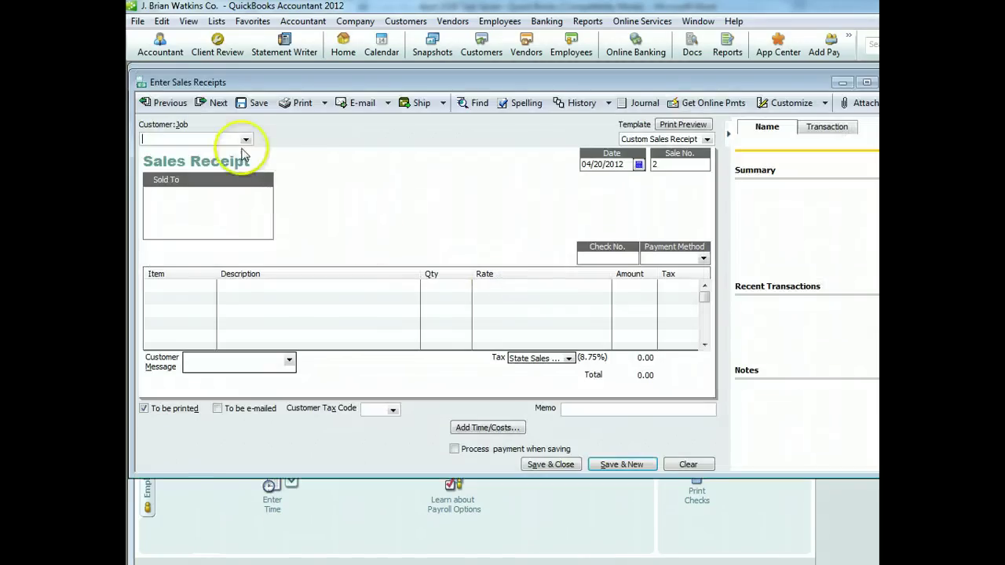
click(245, 140)
click(236, 152)
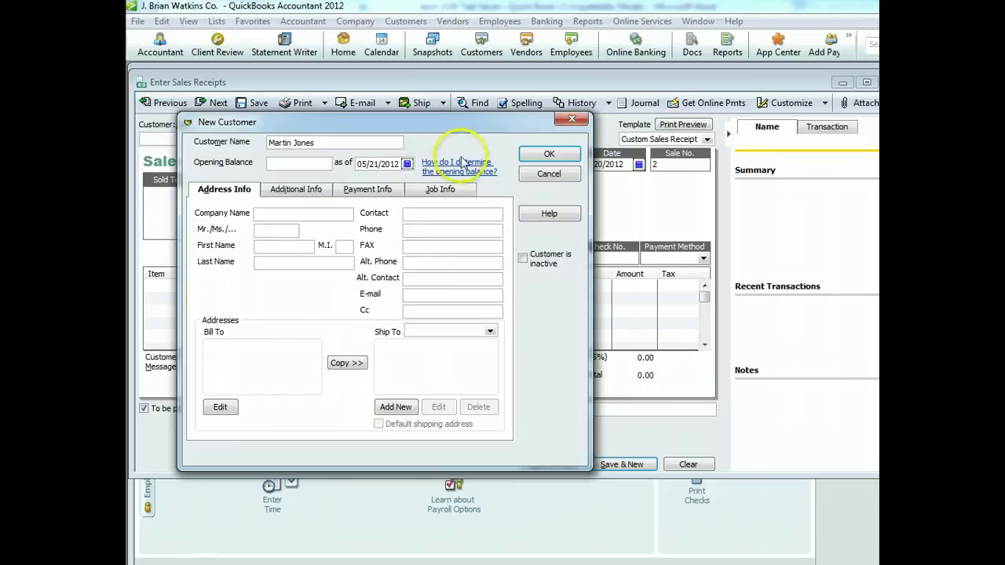
click(407, 163)
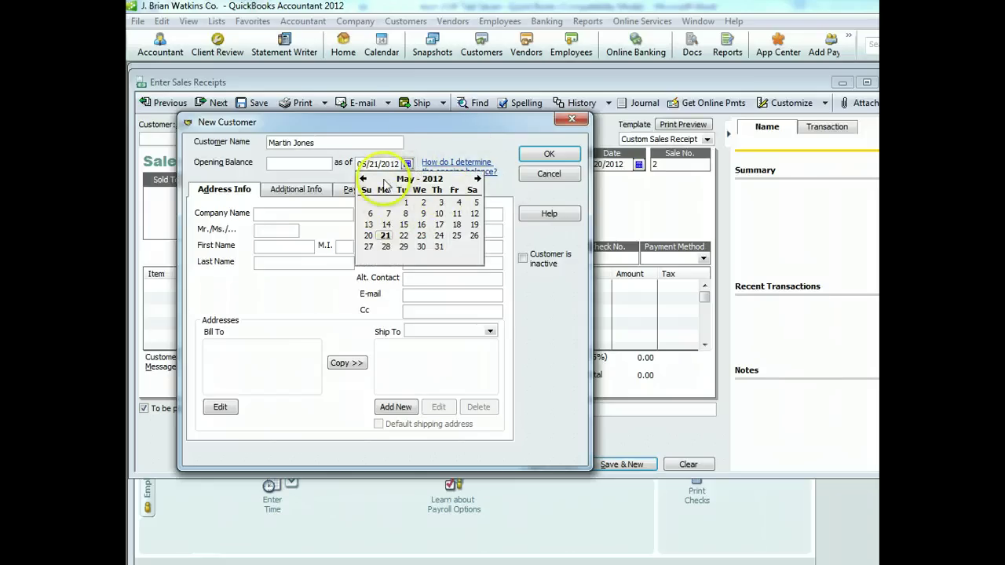
click(363, 179)
click(404, 235)
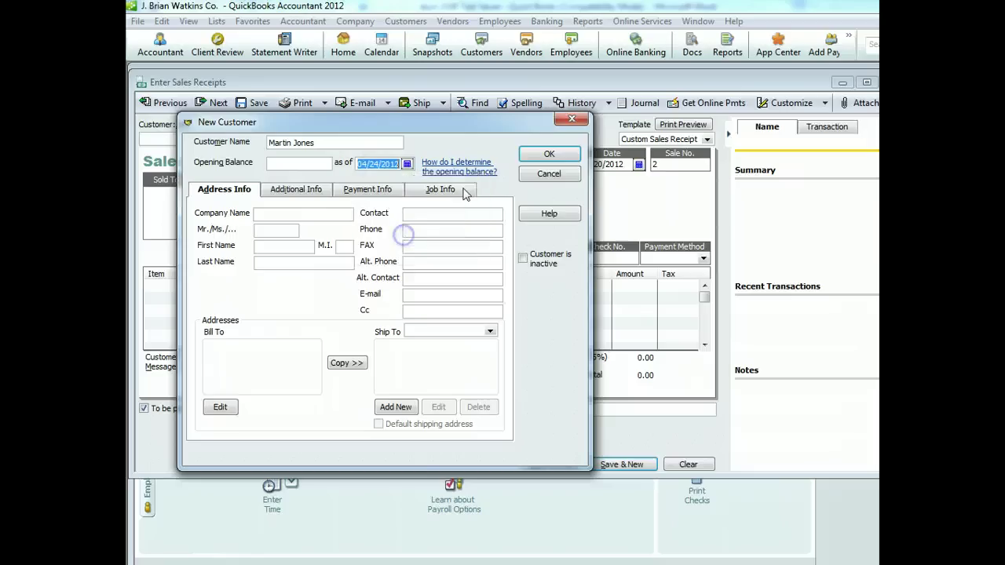
click(548, 154)
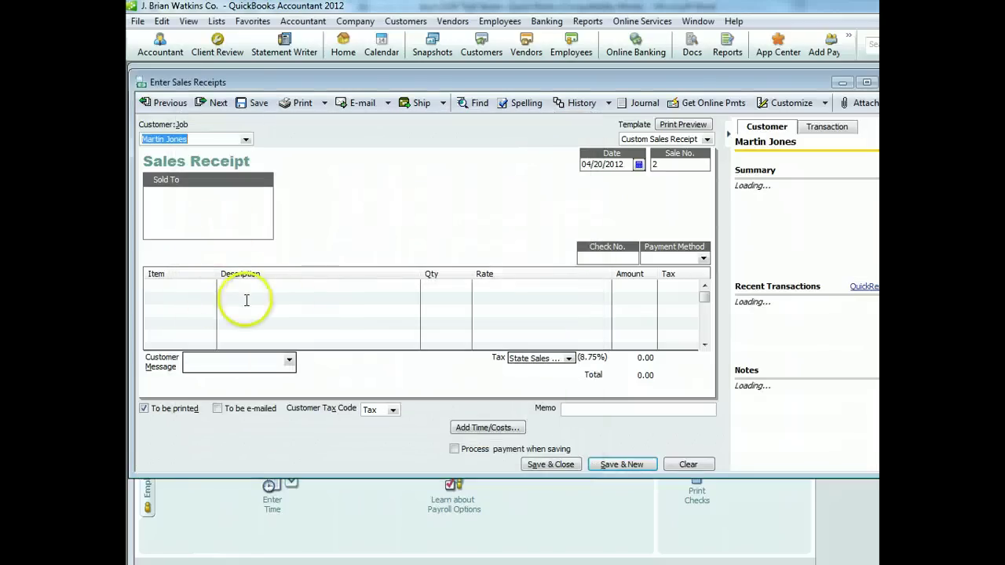
Date the receipt 04/24/2012 and record the payment as Cash
click(638, 164)
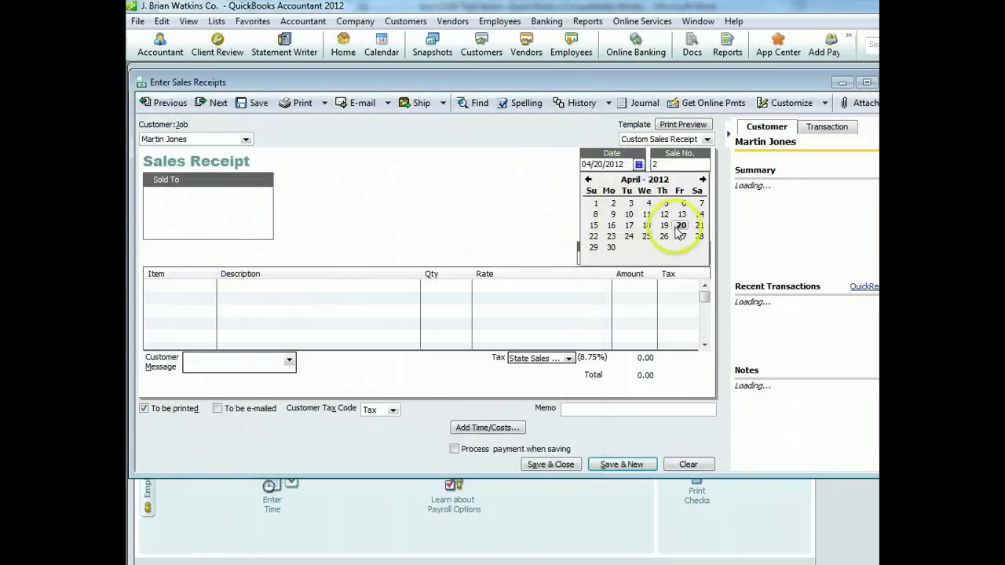
click(629, 236)
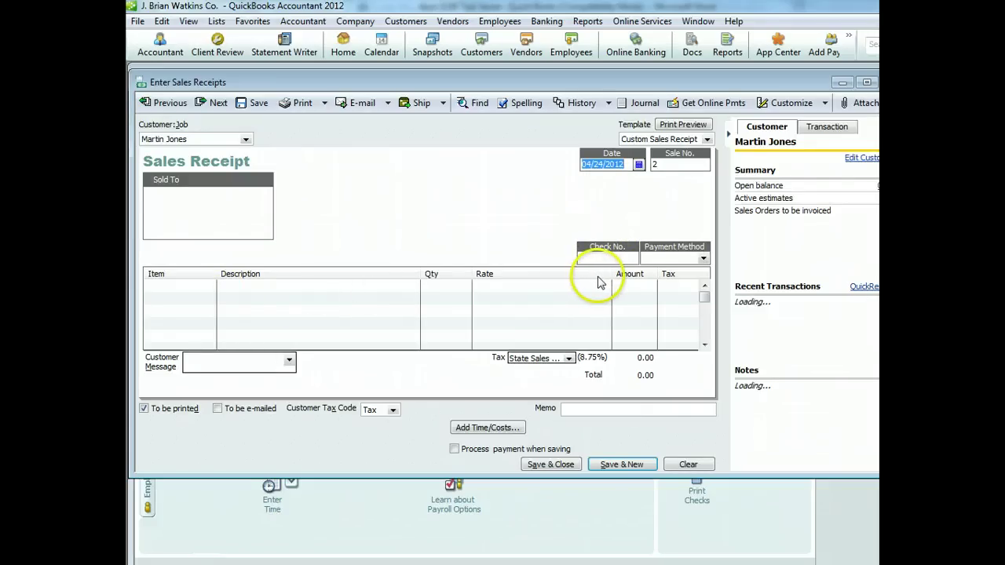
click(703, 258)
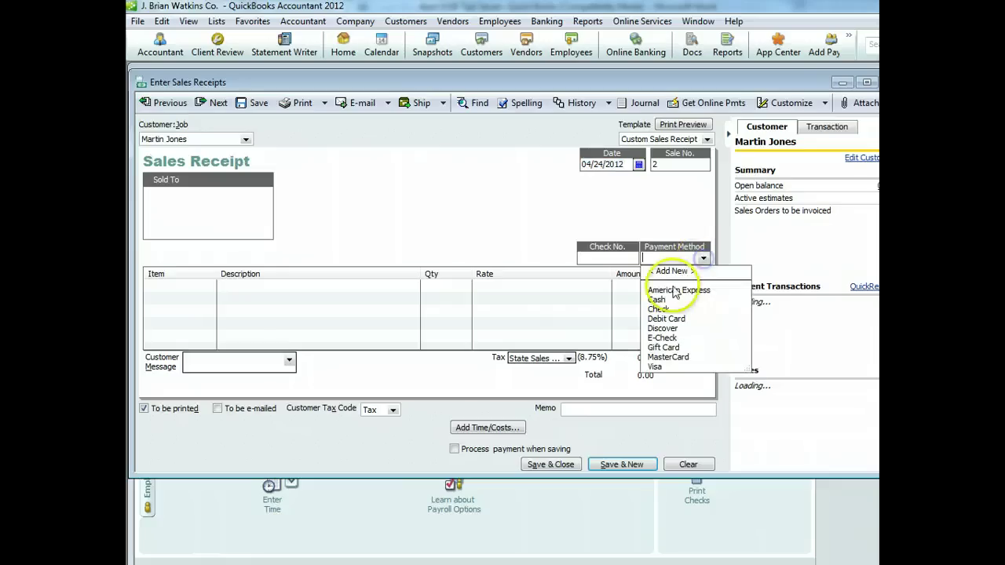
click(660, 300)
Sell one Mini-Refrigerator and one Surge Protector, then save the 163.13 receipt
click(200, 287)
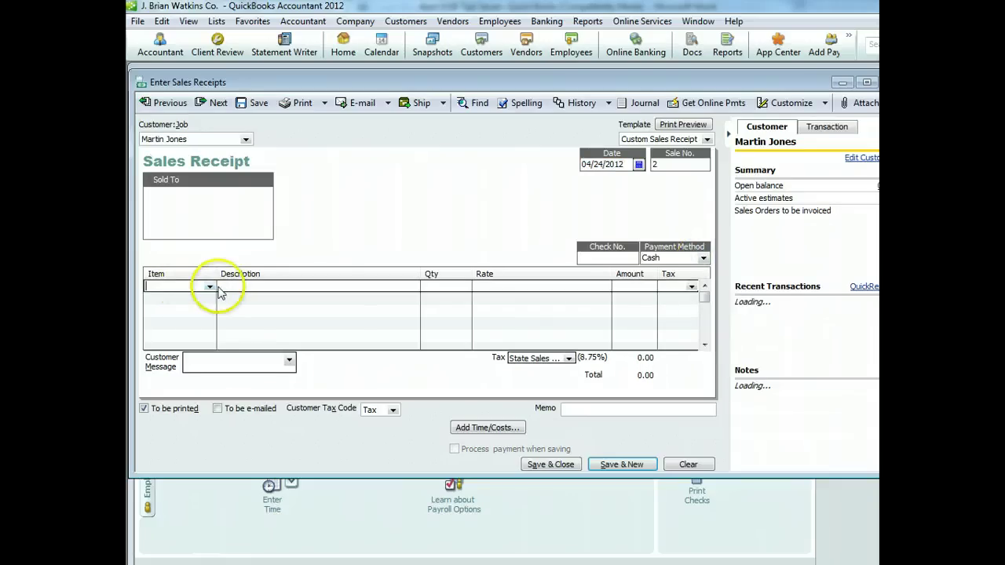
click(210, 289)
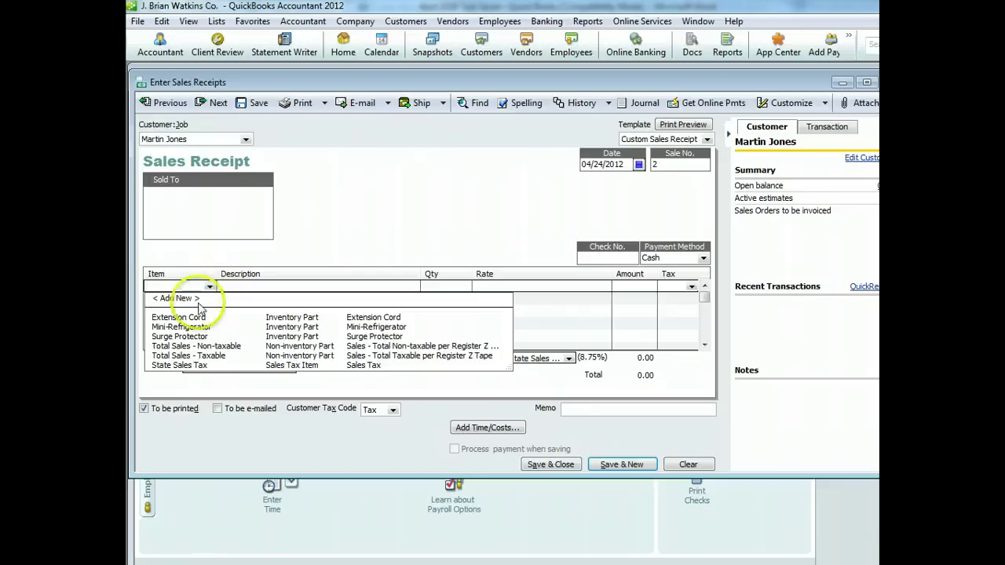
click(184, 327)
click(208, 301)
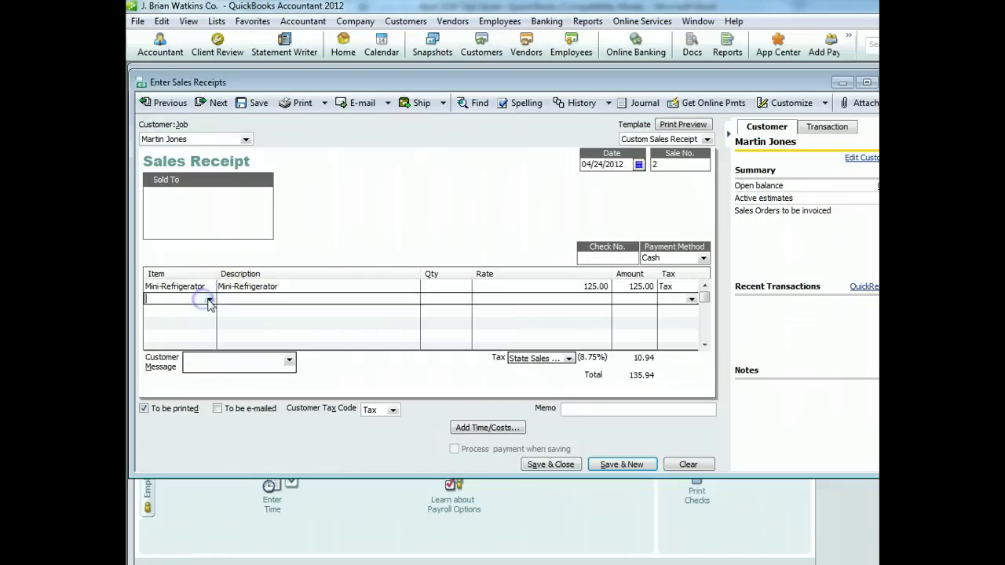
click(196, 345)
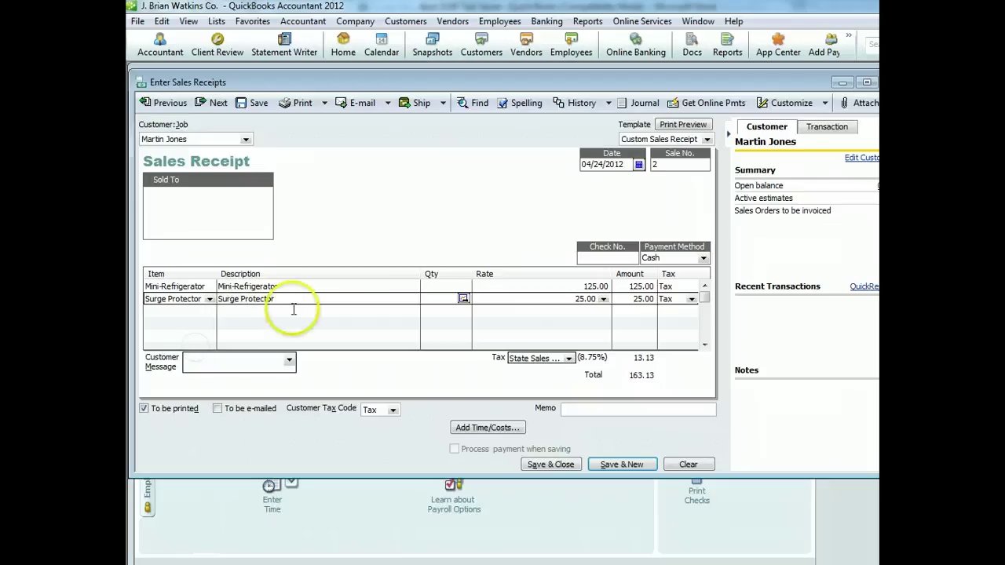
click(439, 286)
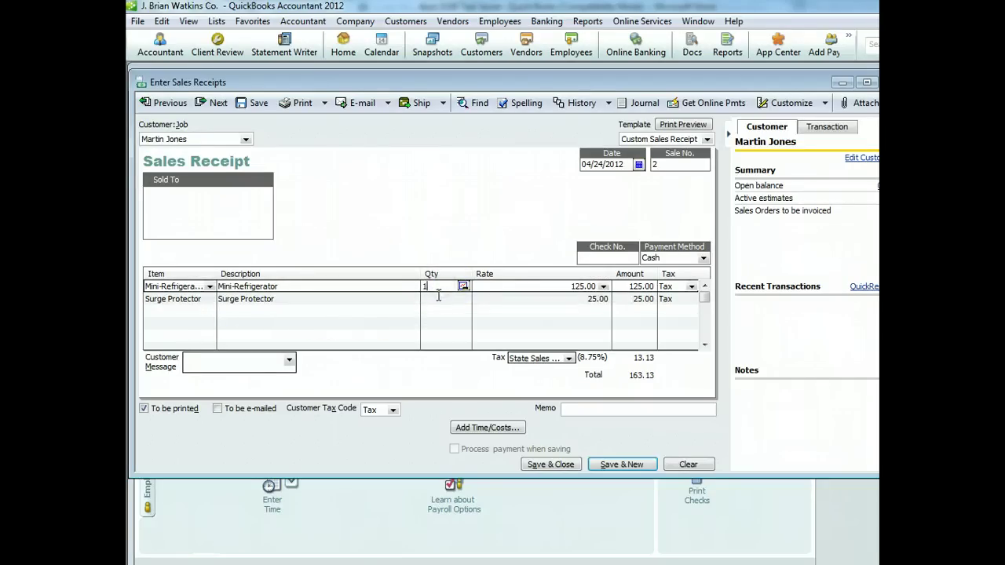
click(441, 296)
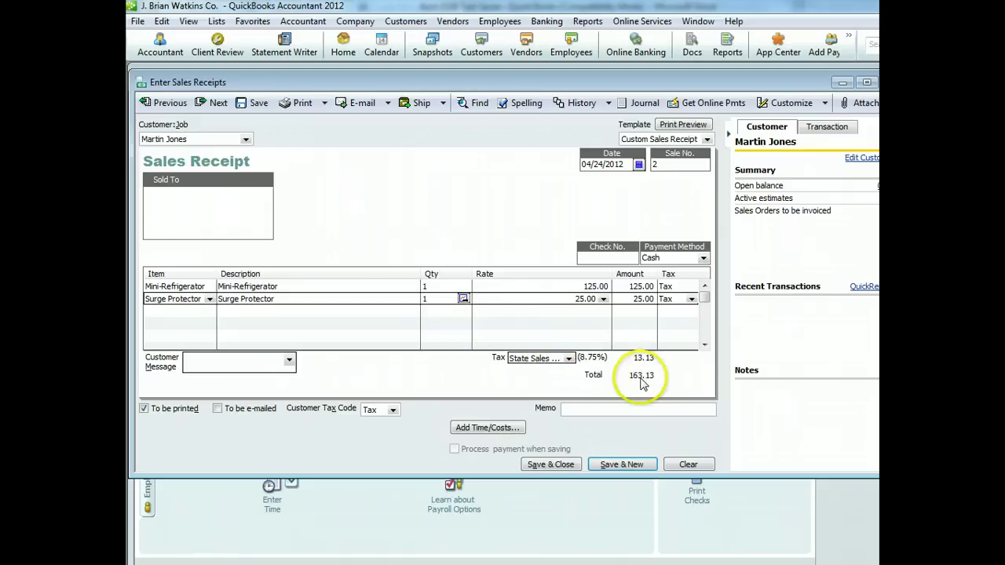
click(564, 465)
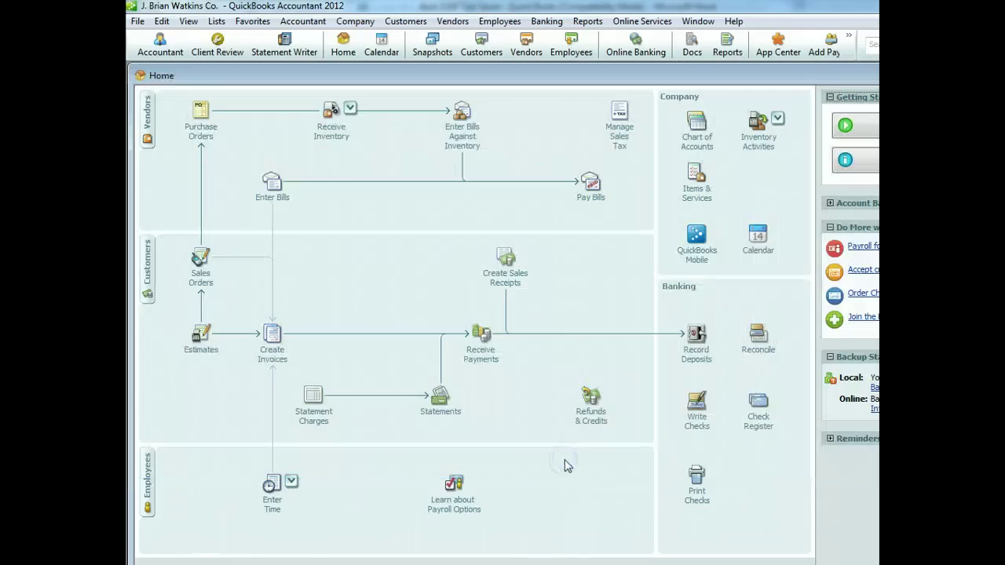
Start a new sales receipt and add a new customer with an as-of date of 04/24/2012
click(505, 283)
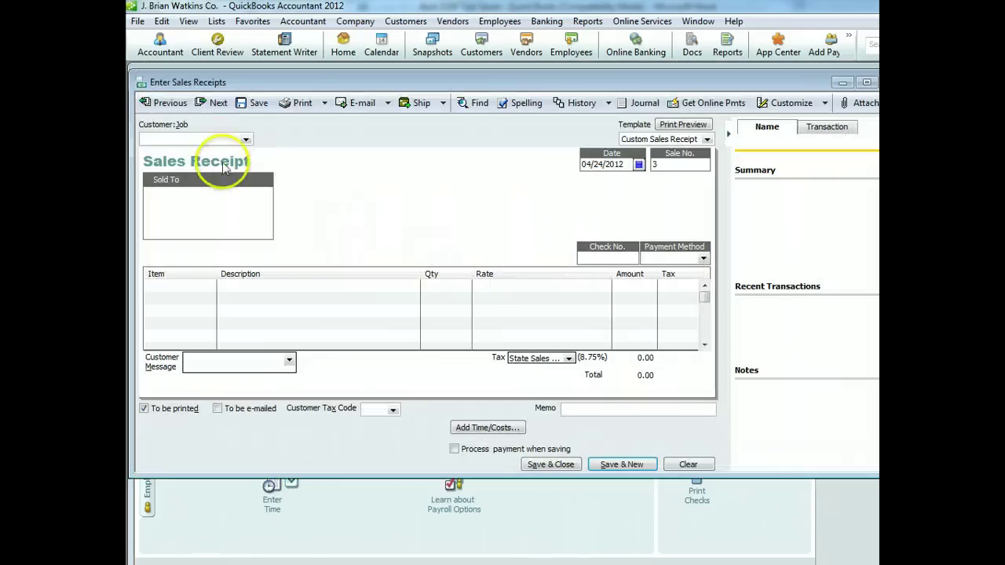
click(246, 139)
click(212, 152)
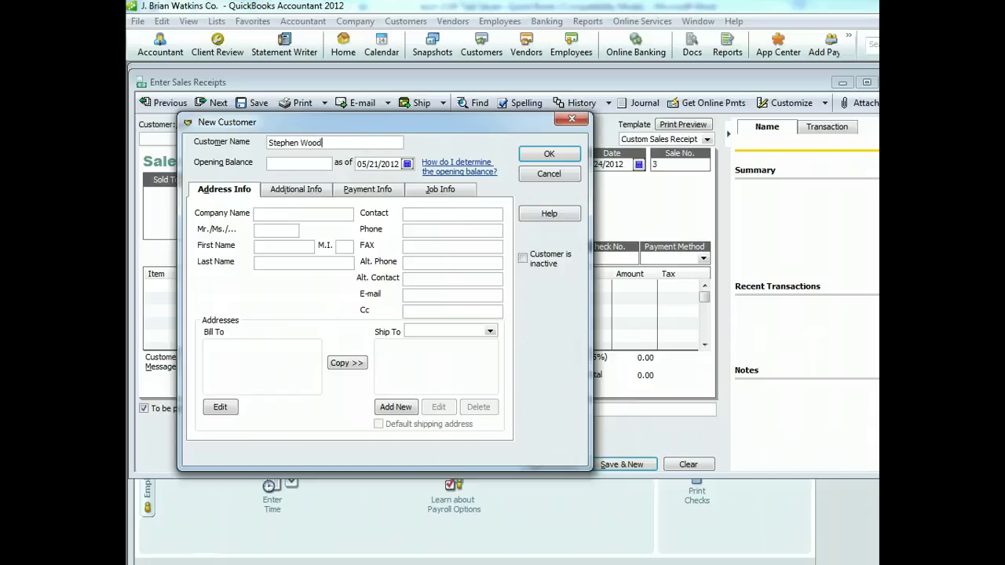
click(406, 164)
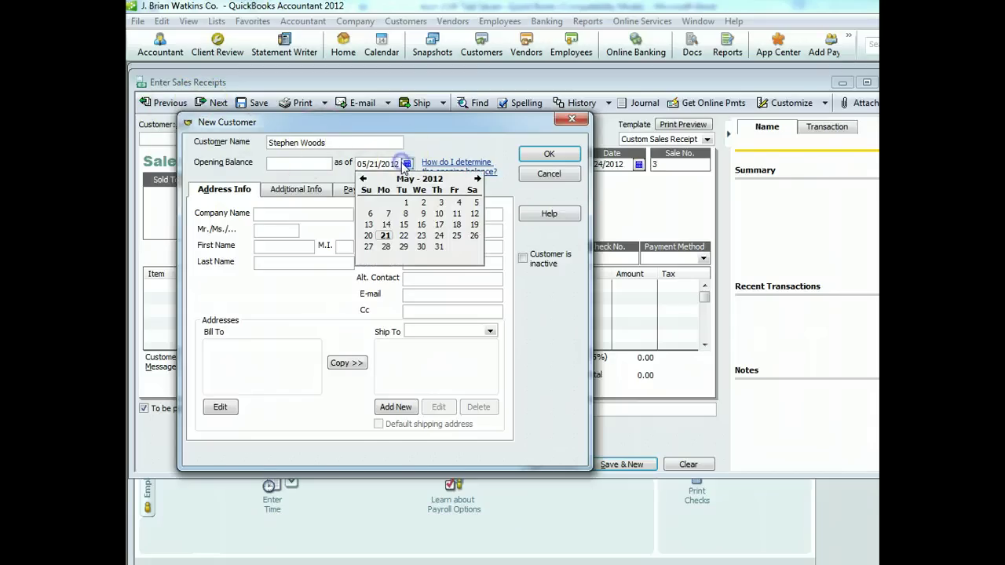
click(363, 179)
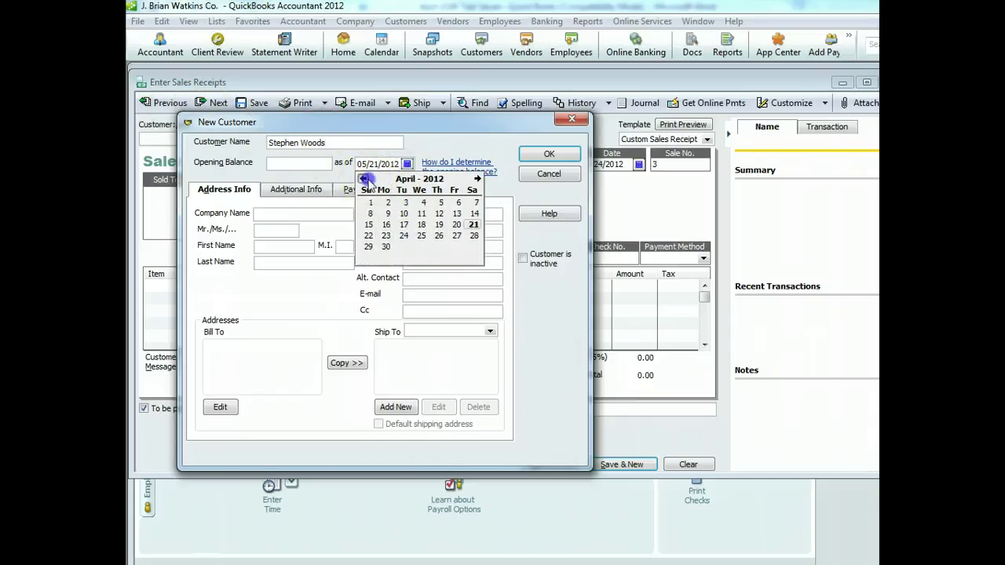
click(403, 237)
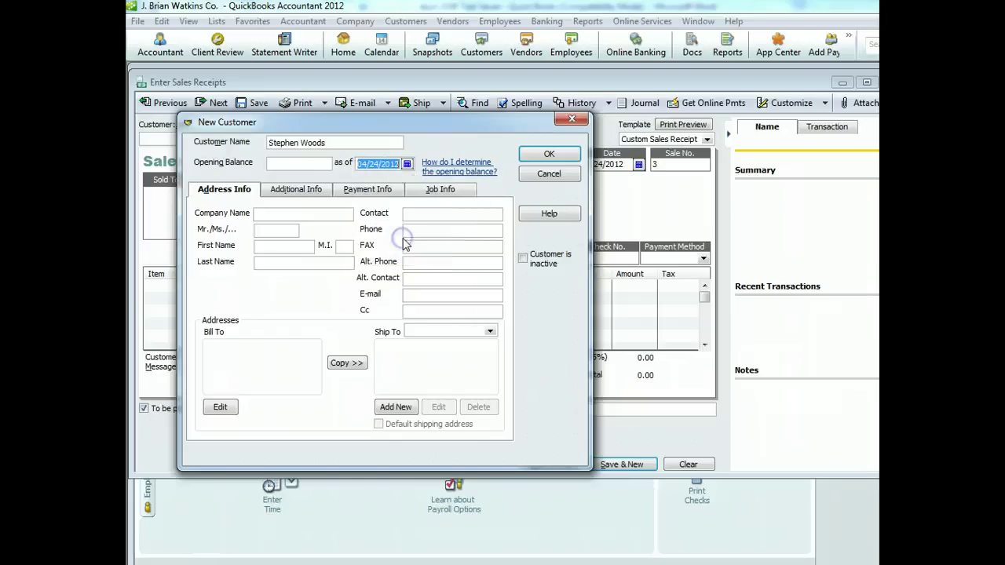
click(549, 154)
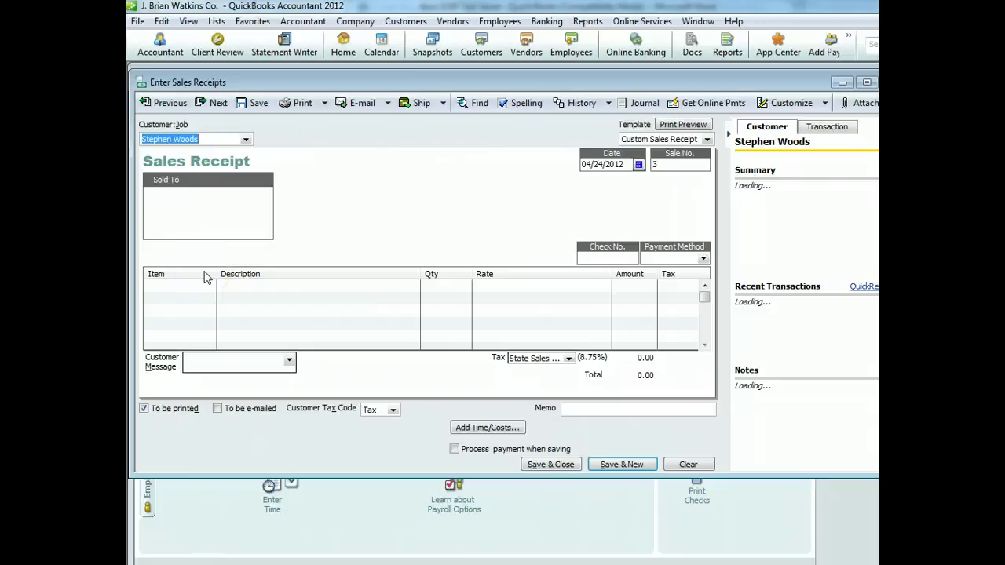
Add one Mini-Refrigerator and one Extension Cord to the receipt, quantity 1 each
click(207, 283)
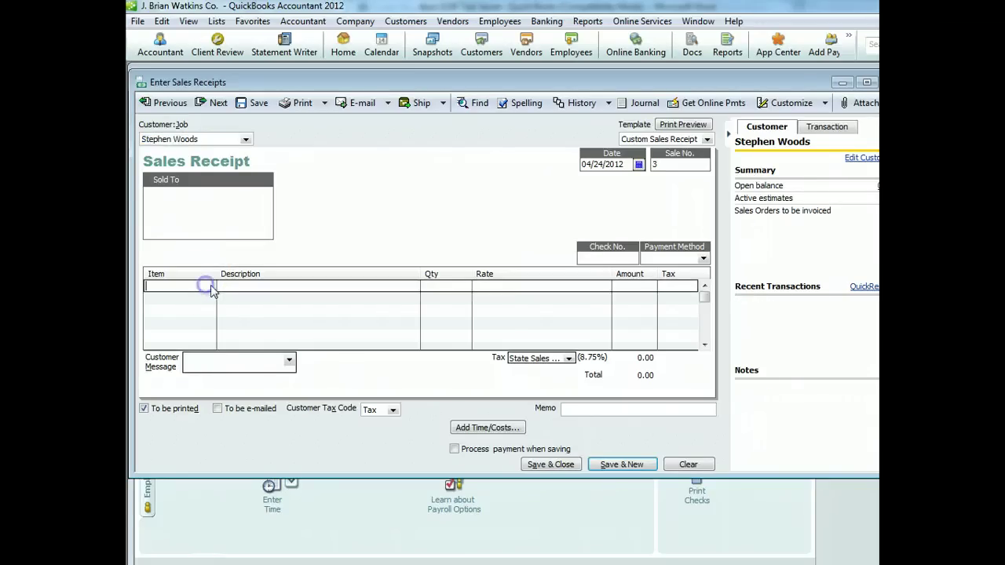
click(208, 287)
click(192, 327)
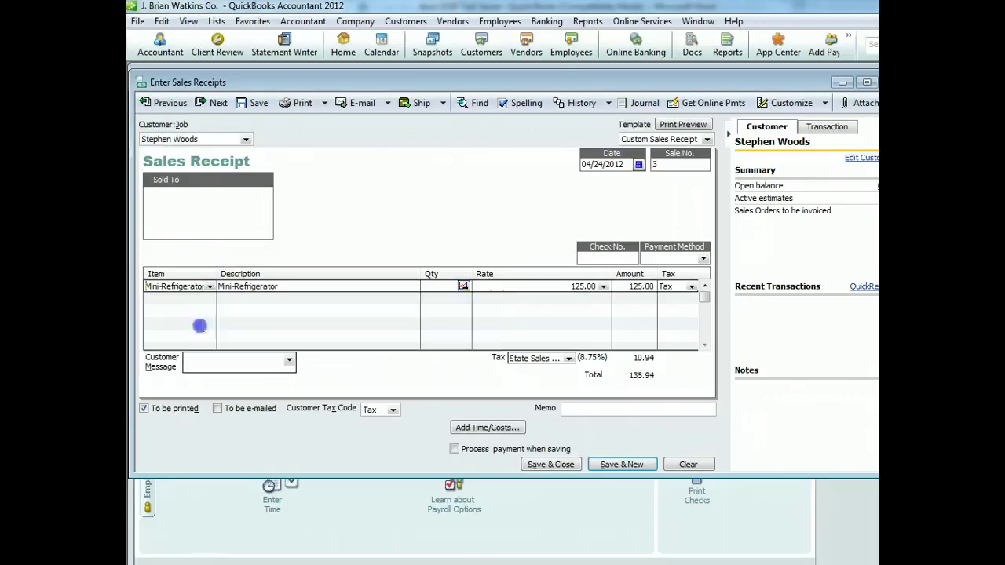
click(197, 298)
click(210, 299)
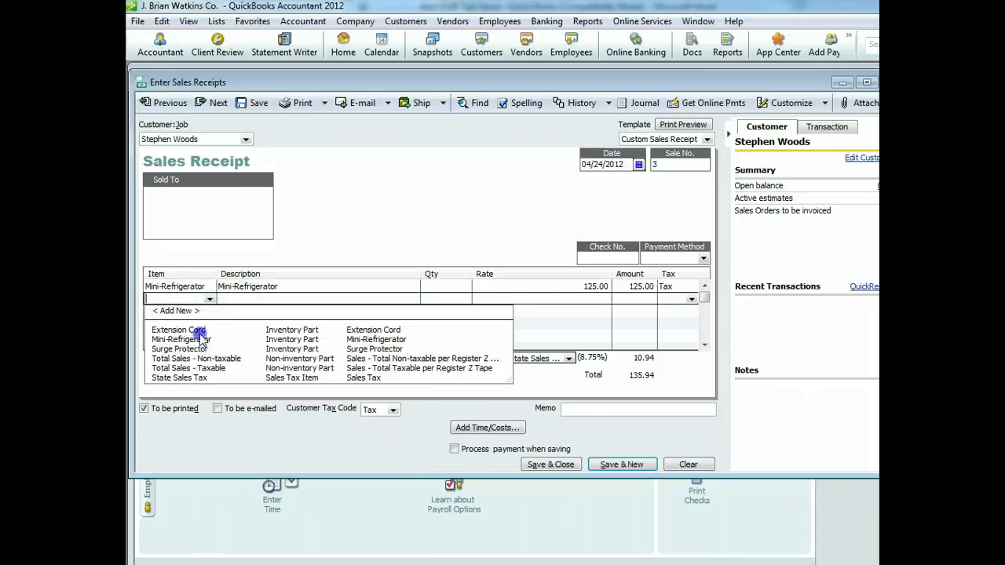
click(199, 331)
click(432, 285)
text(1)
click(438, 297)
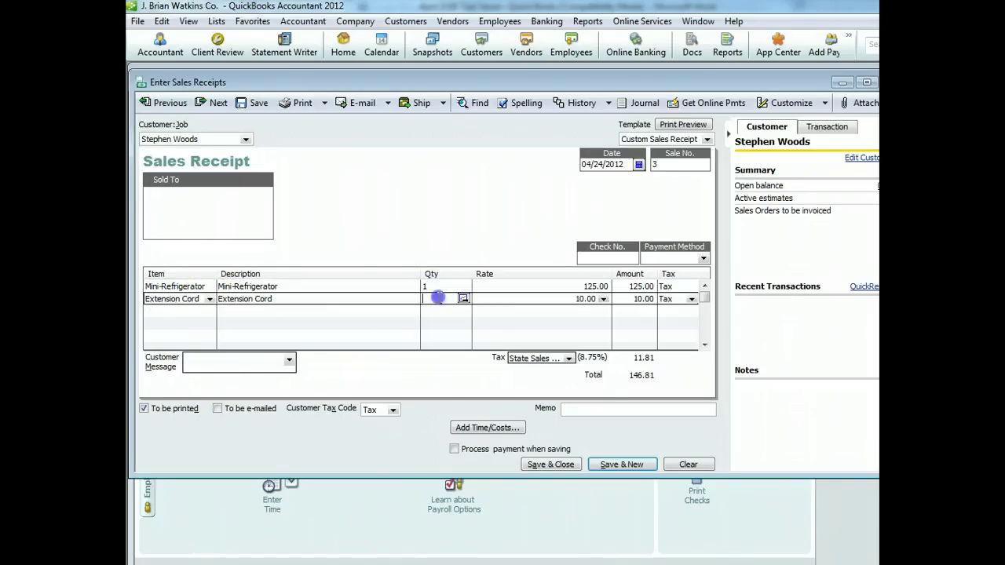
text(1)
click(533, 329)
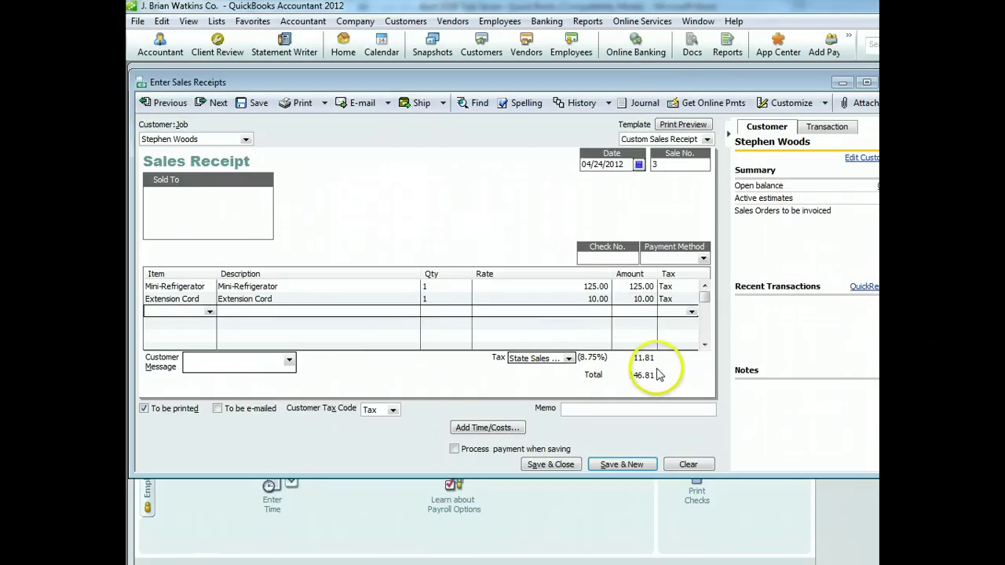
Mark the 146.81 receipt as paid in Cash and save it
click(703, 258)
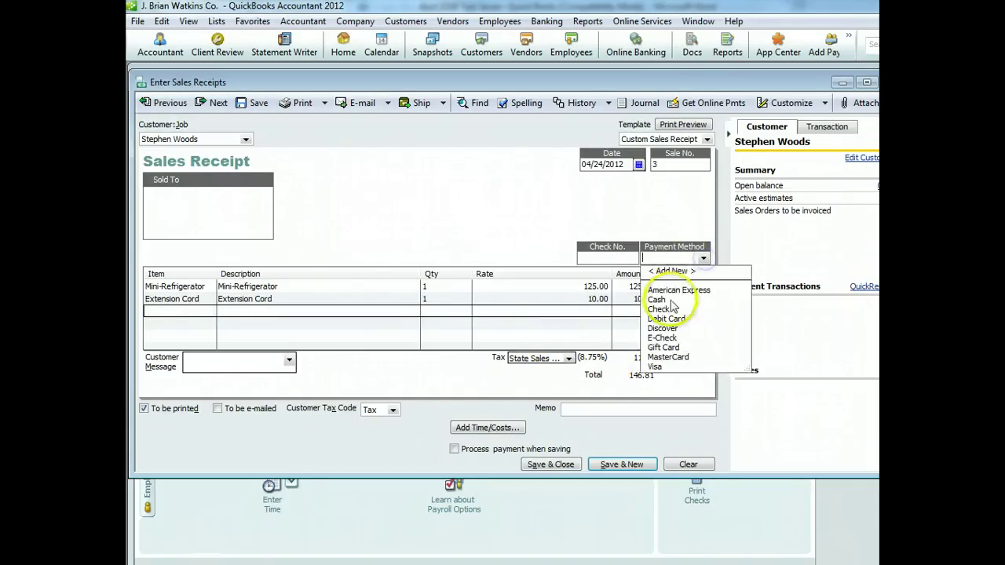
click(667, 301)
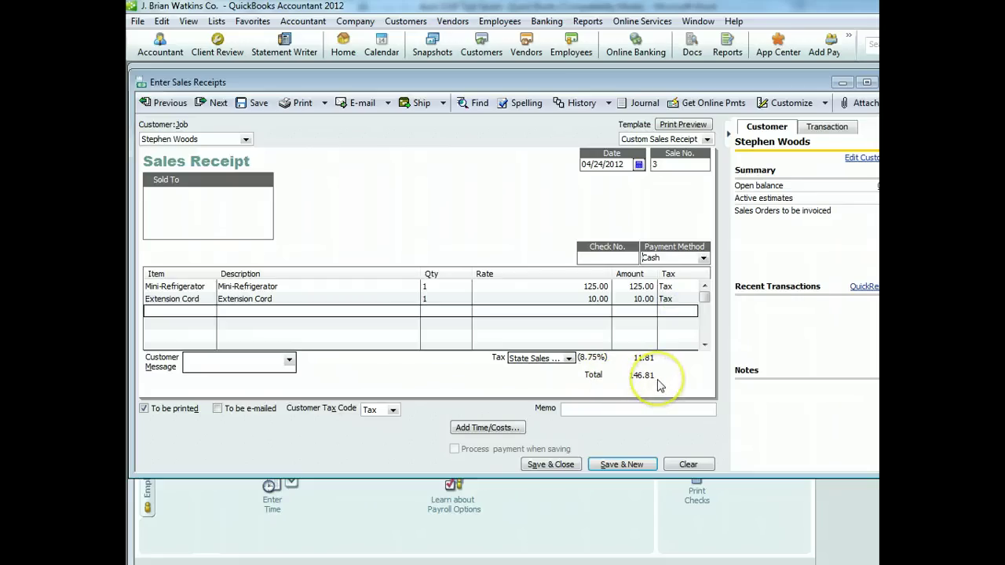
click(548, 465)
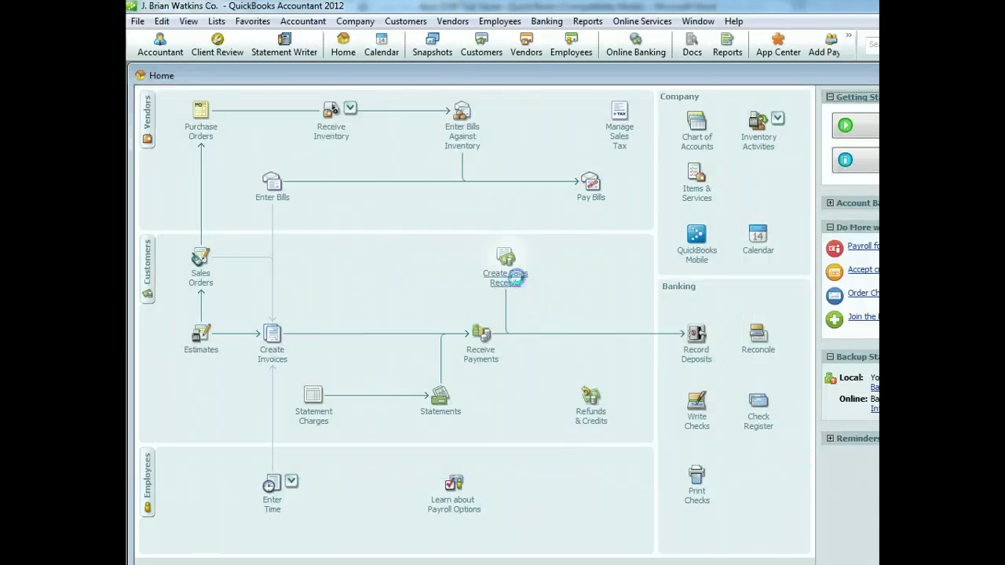
Start another sales receipt and add a new customer with an as-of date of 04/24/2012
click(515, 276)
click(245, 139)
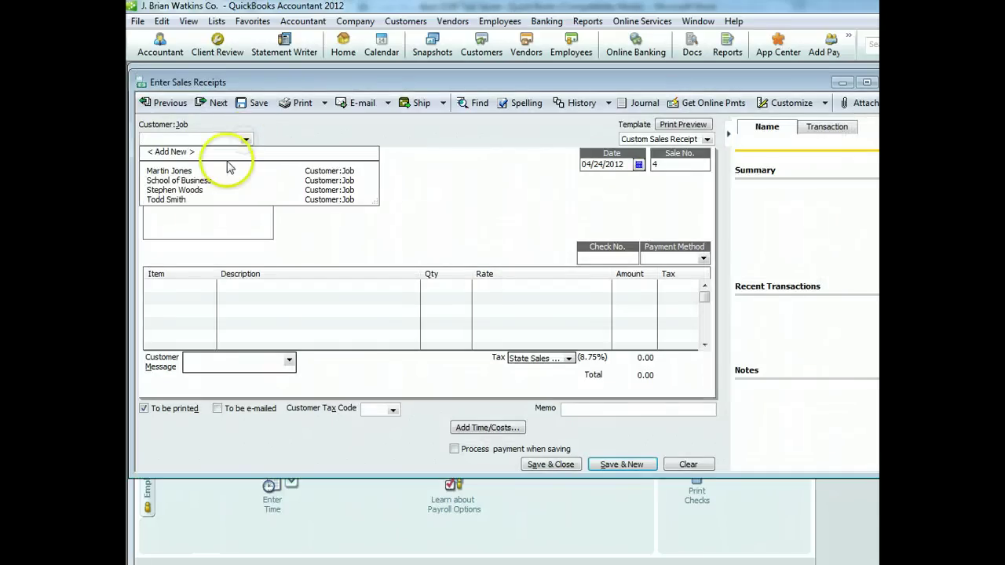
click(229, 152)
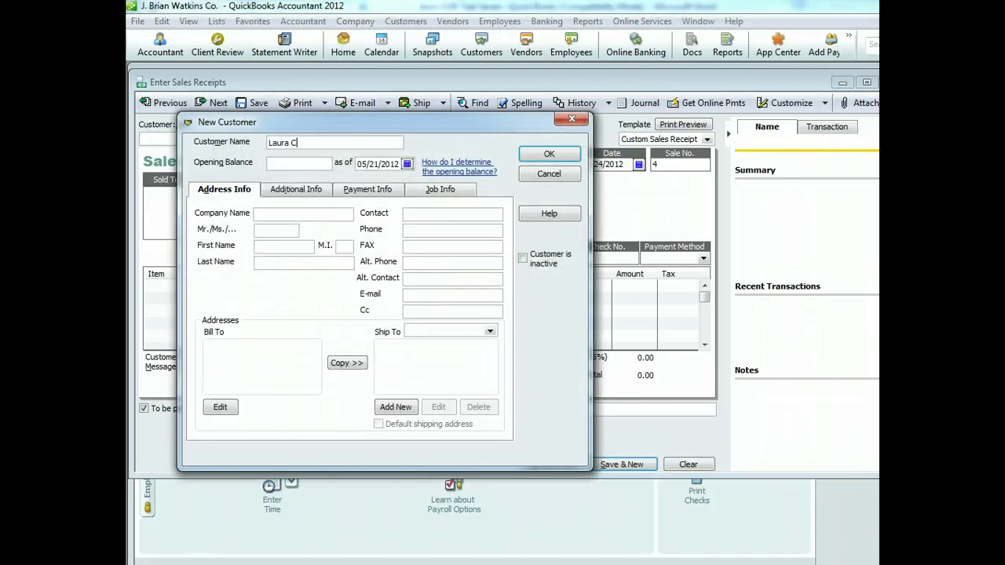
click(406, 163)
click(363, 179)
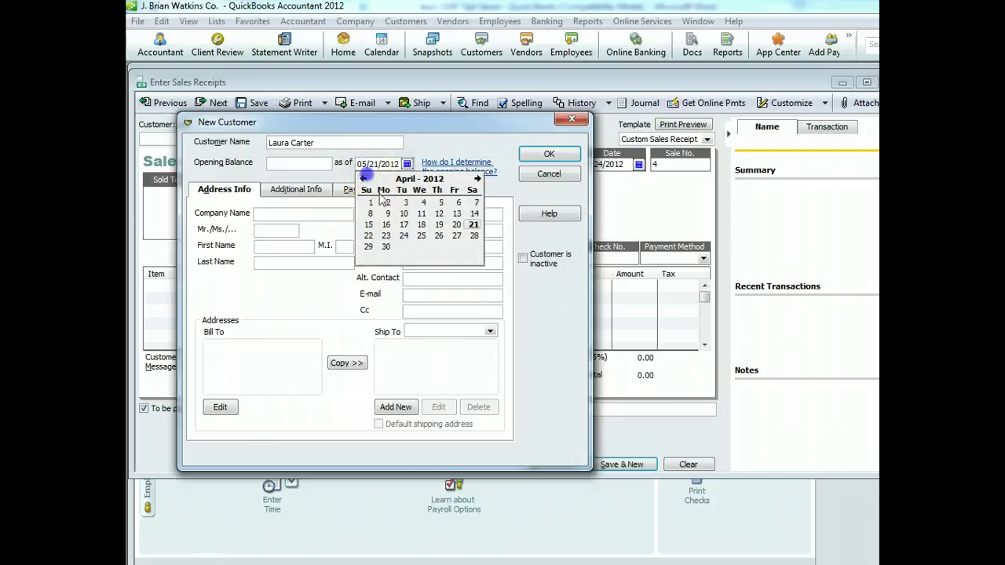
click(405, 236)
click(548, 156)
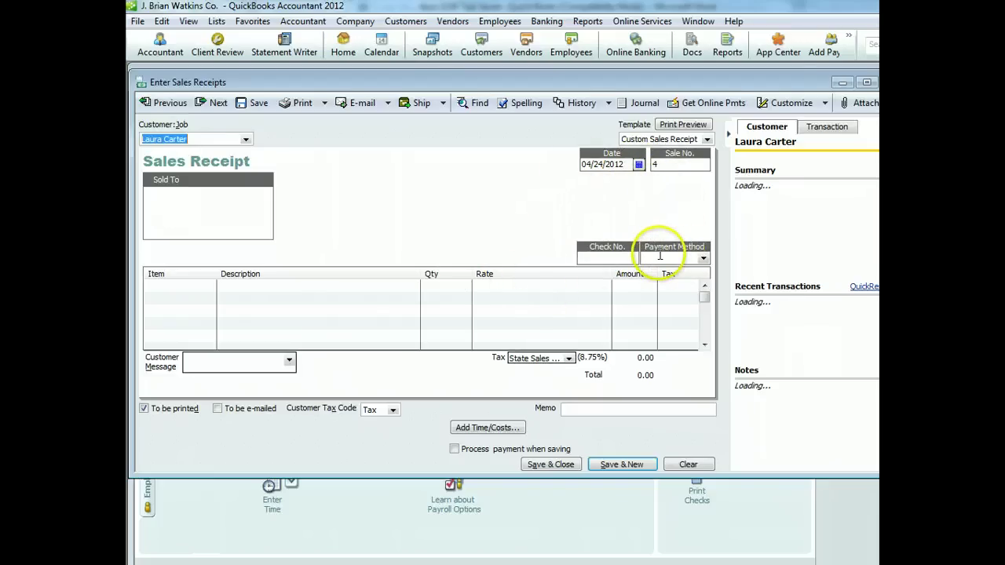
Enter check number 81 and set the payment method to Check
click(618, 256)
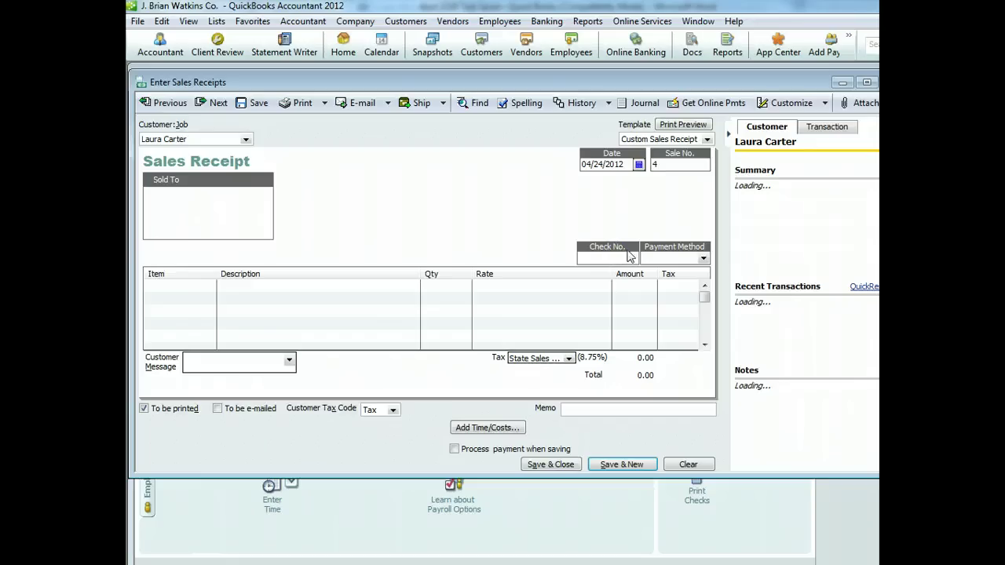
text(81)
click(703, 258)
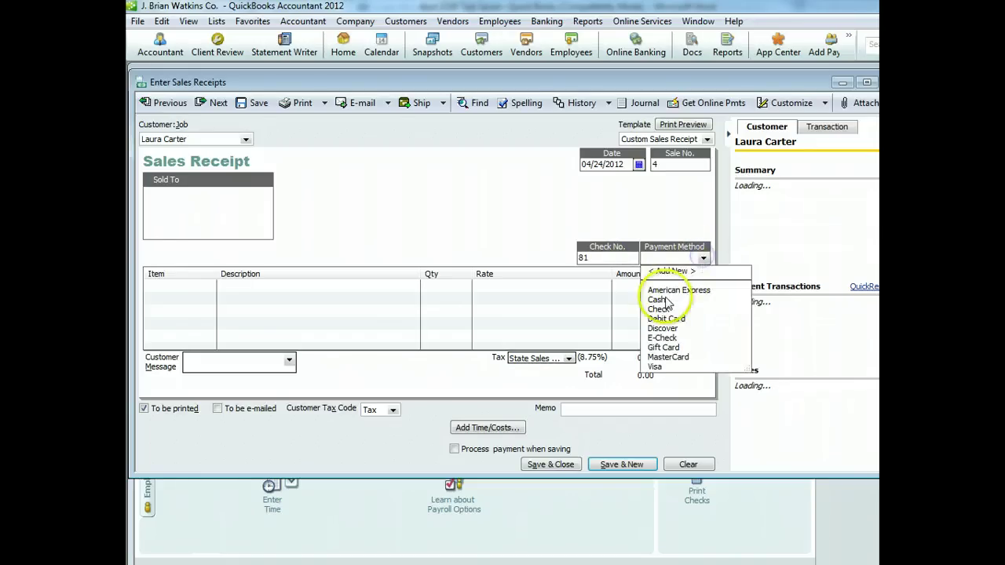
click(658, 309)
Put a Mini-Refrigerator, an Extension Cord and a Surge Protector on the first three lines
click(160, 287)
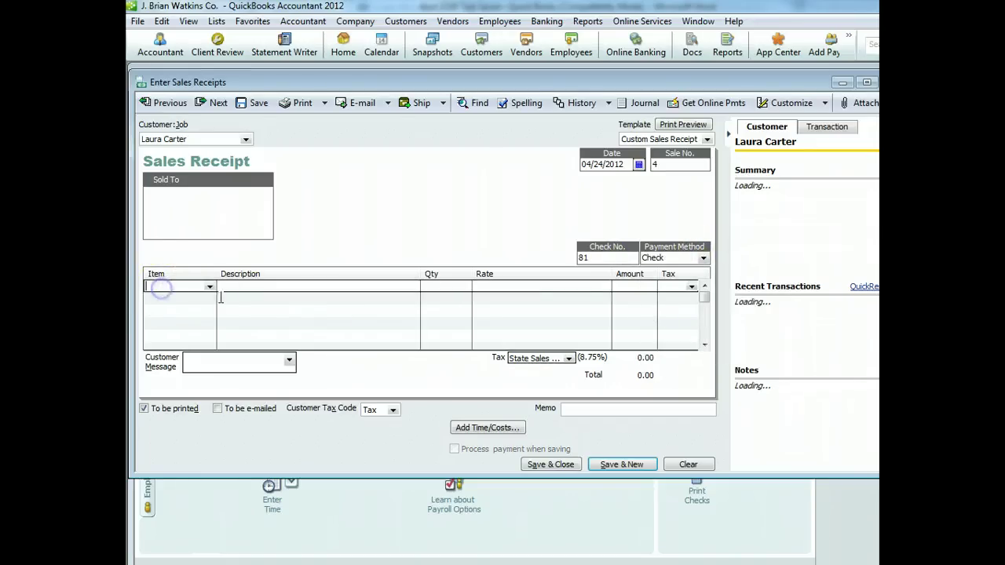
click(210, 287)
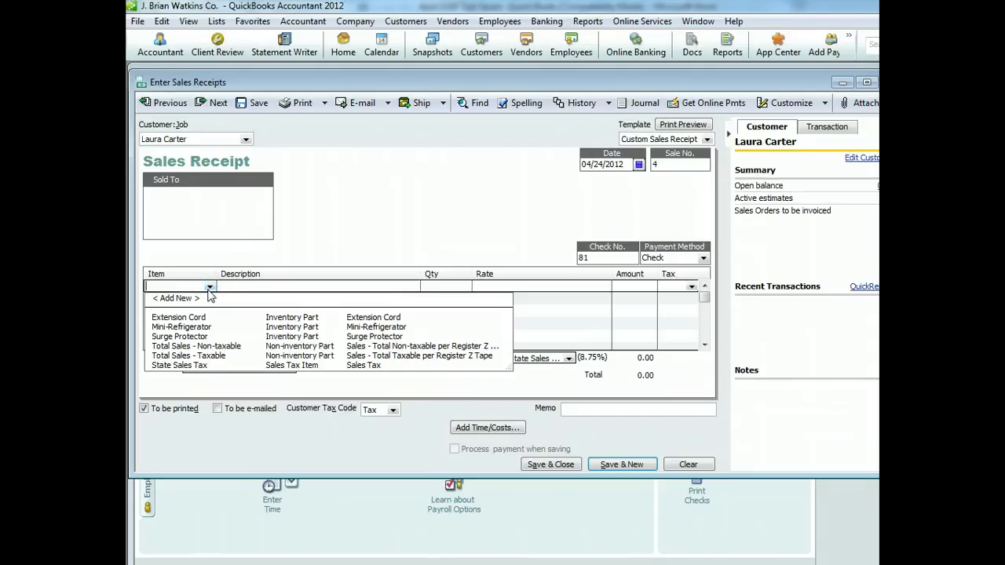
click(182, 327)
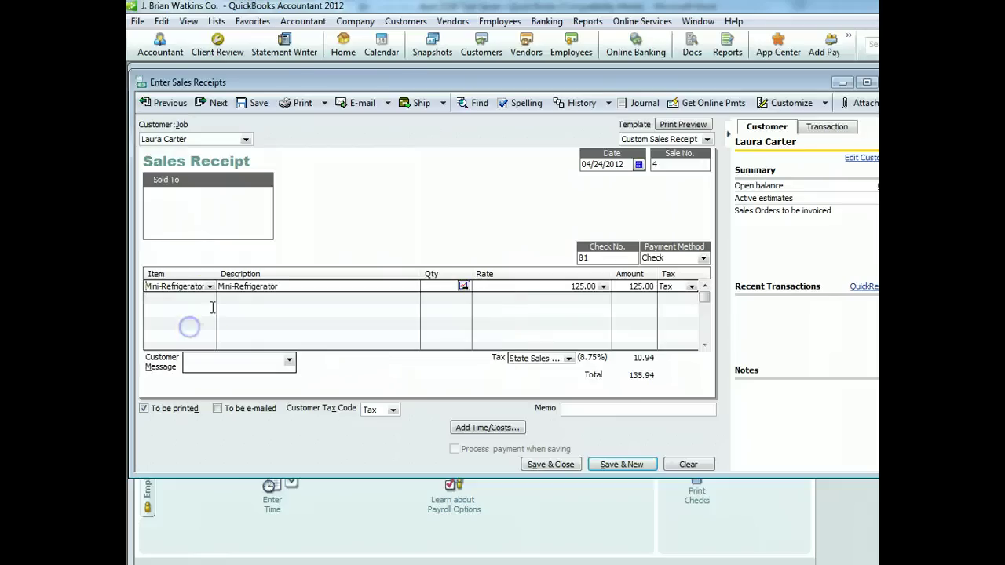
click(209, 299)
click(209, 300)
click(213, 330)
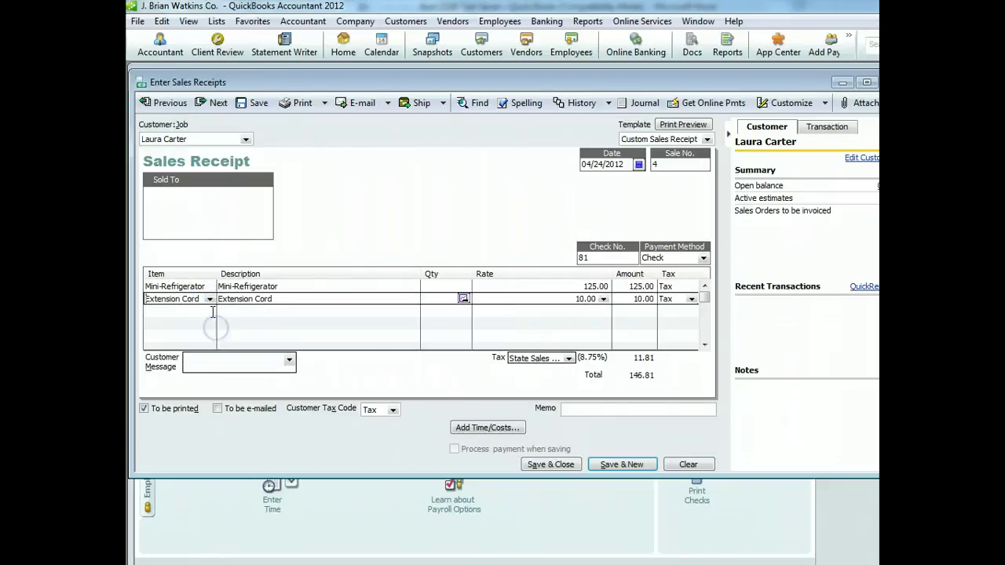
click(209, 311)
click(210, 312)
click(216, 361)
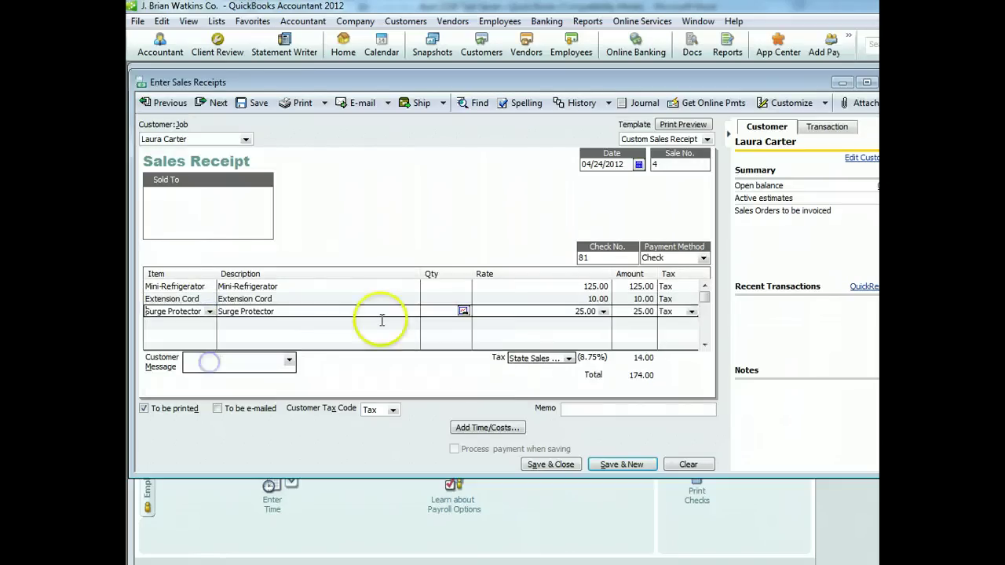
Set the quantity of each of the three items to 1
click(428, 287)
text(1)
click(428, 301)
text(1)
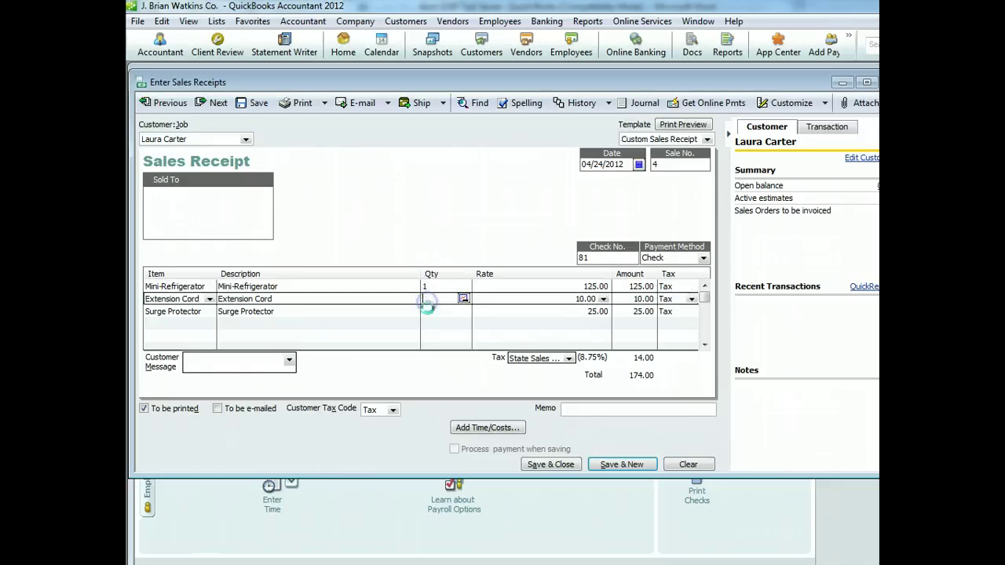
click(428, 312)
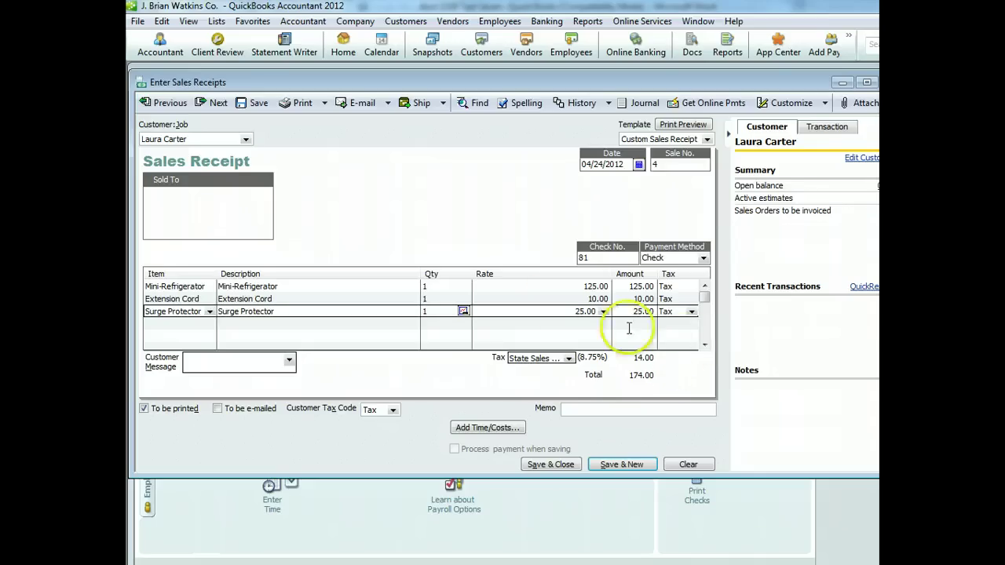
Save sales receipt no. 4, then deposit all three payments (483.94) dated 04/24/2012
click(532, 466)
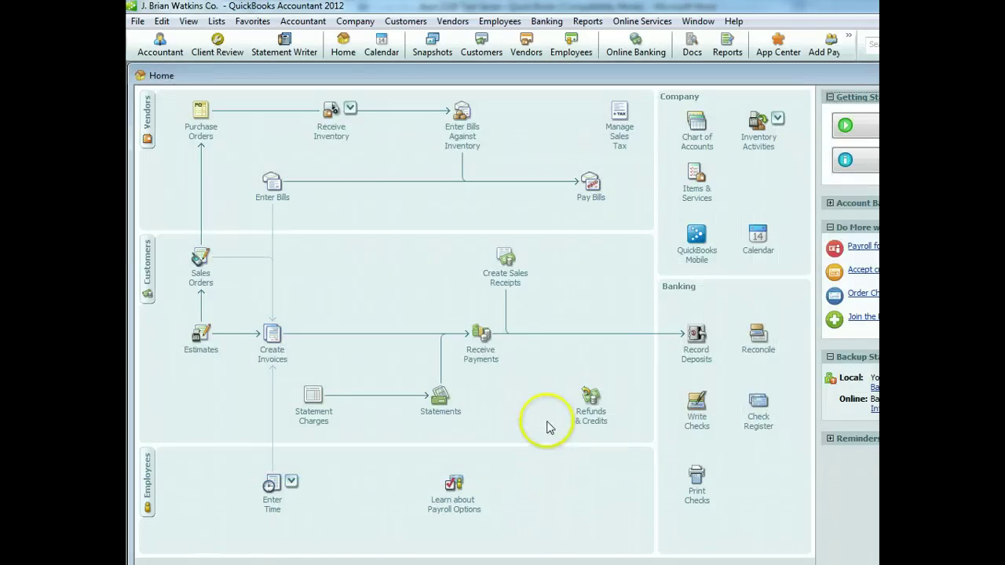
click(696, 341)
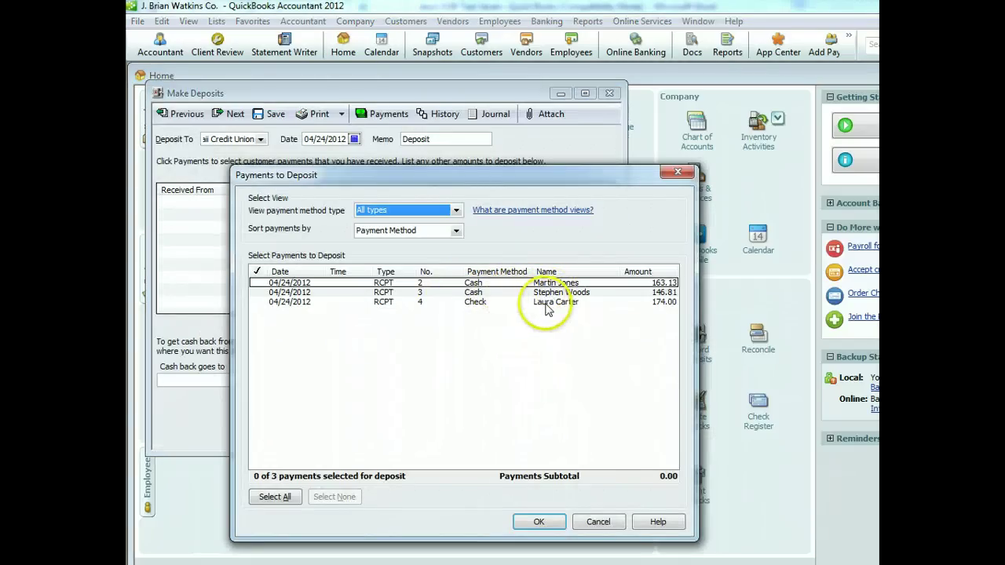
click(259, 283)
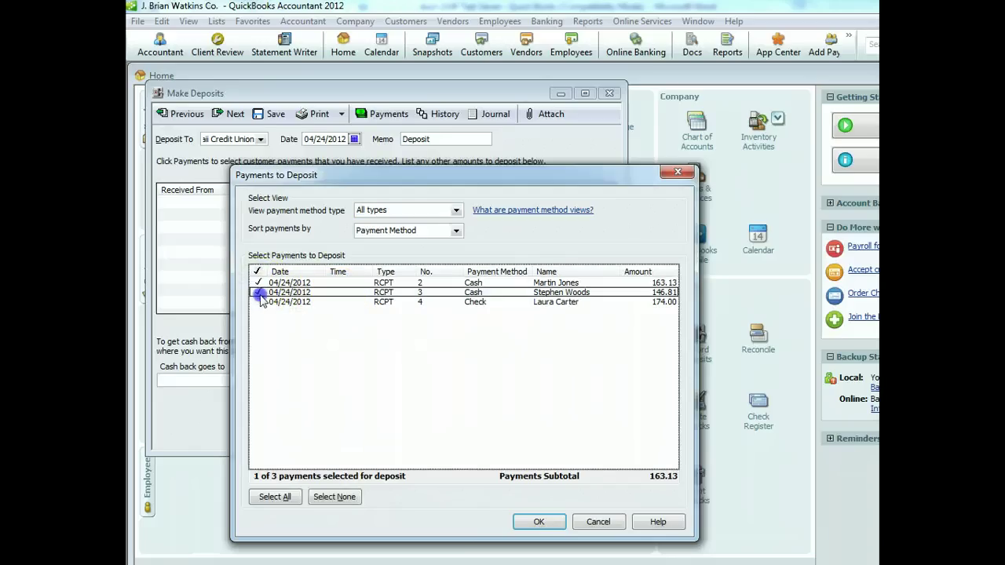
click(259, 292)
click(259, 301)
click(539, 522)
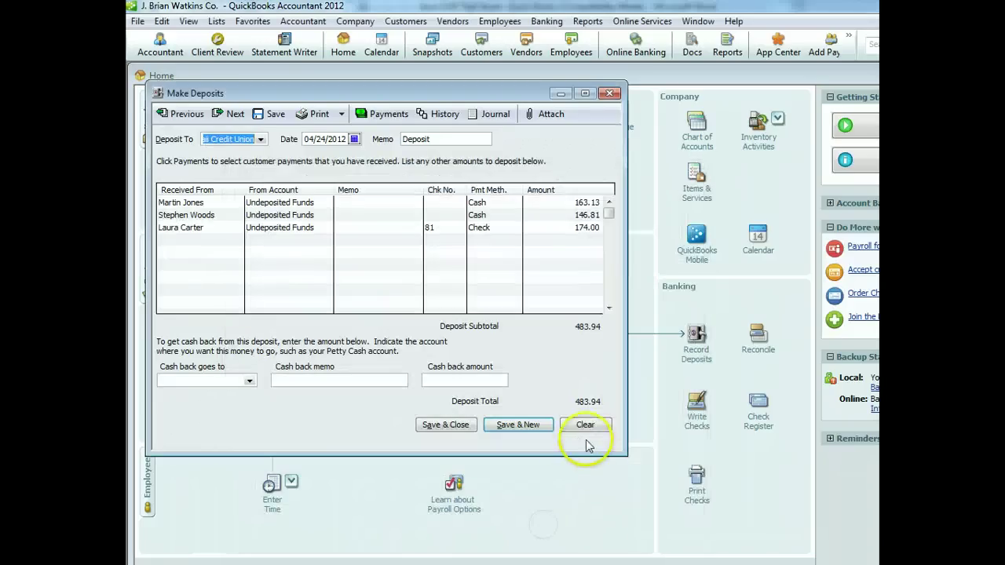
click(449, 425)
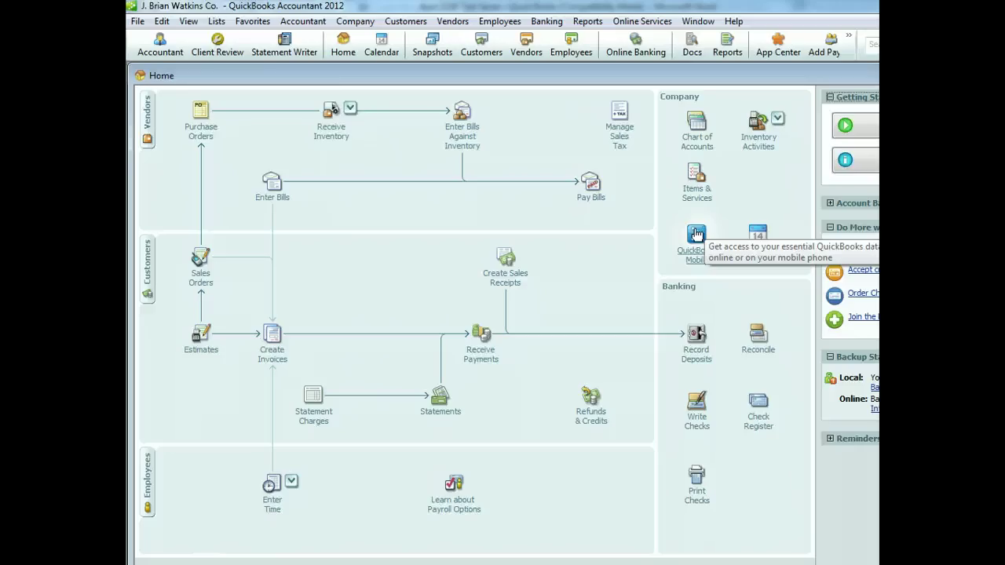
click(600, 299)
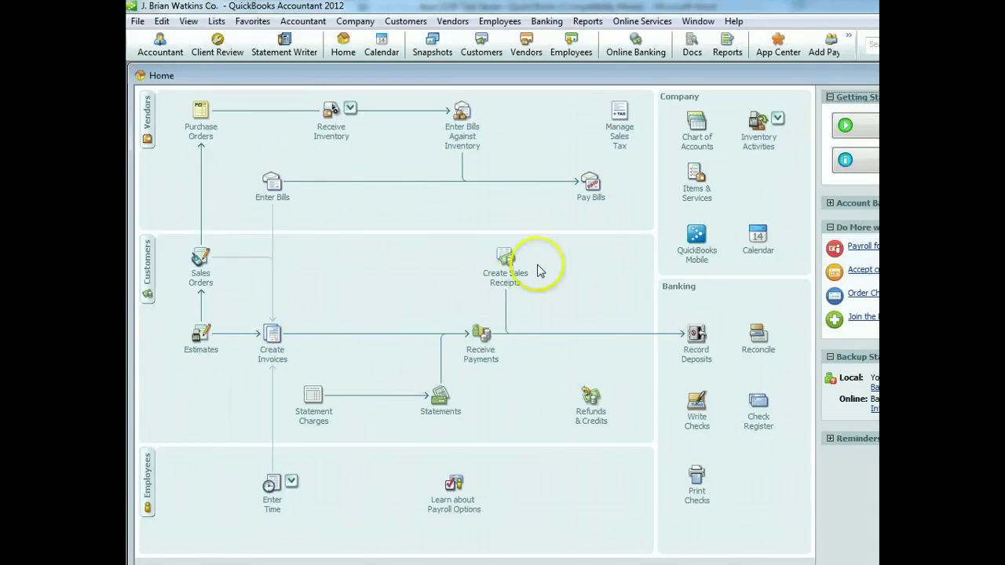
Open the Inventory Stock Status by Item report for May 1–21, 2012 and reposition it
click(591, 21)
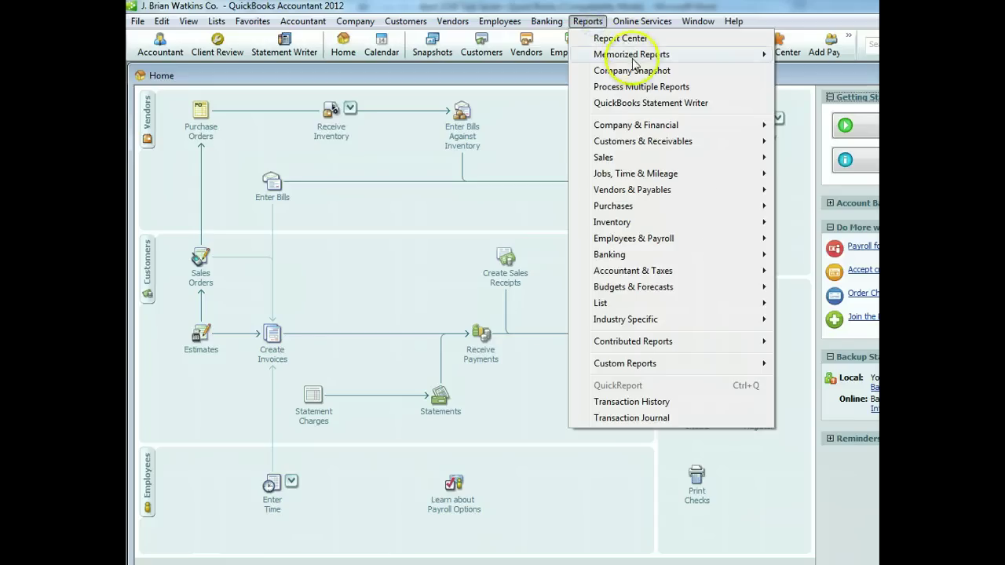
mouse_move(673, 226)
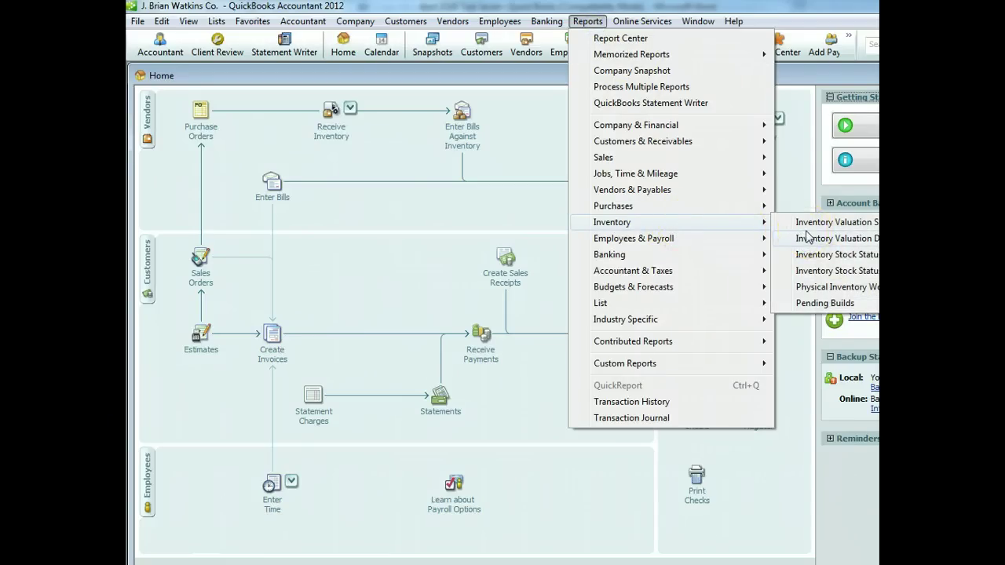
click(810, 255)
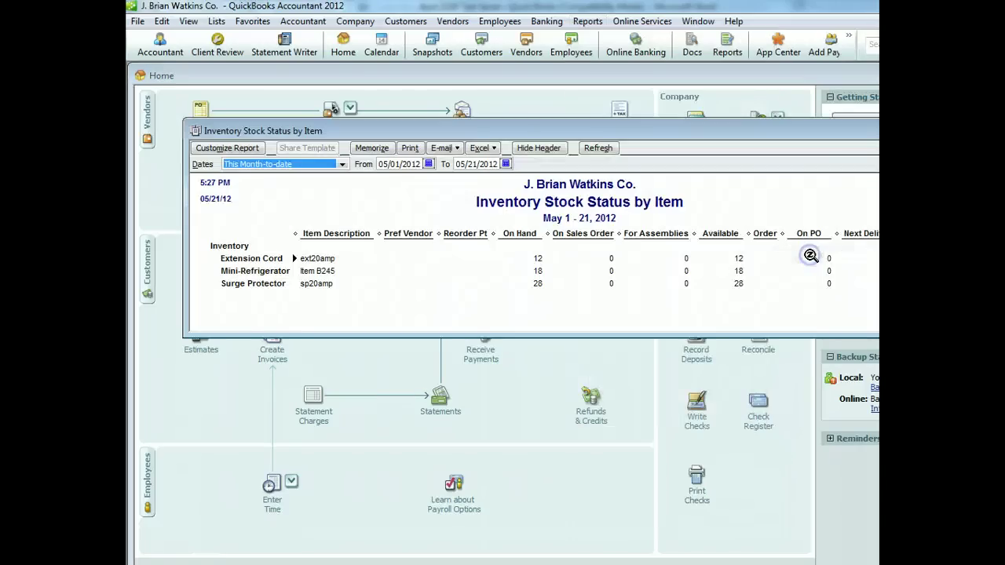
drag(579, 135, 515, 77)
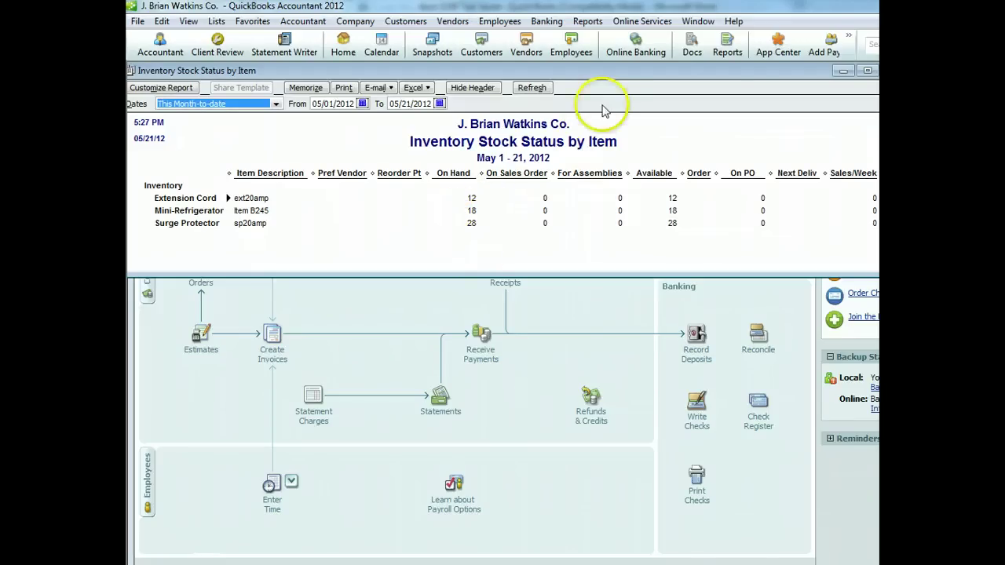
drag(618, 79, 620, 66)
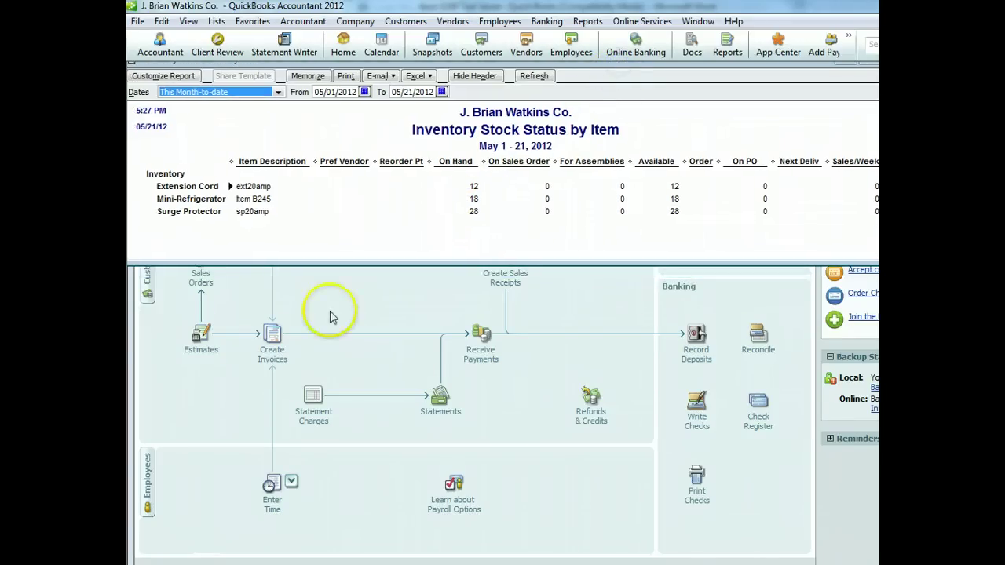
Start a new blank invoice, then reopen the Inventory Stock Status report and close it
click(280, 364)
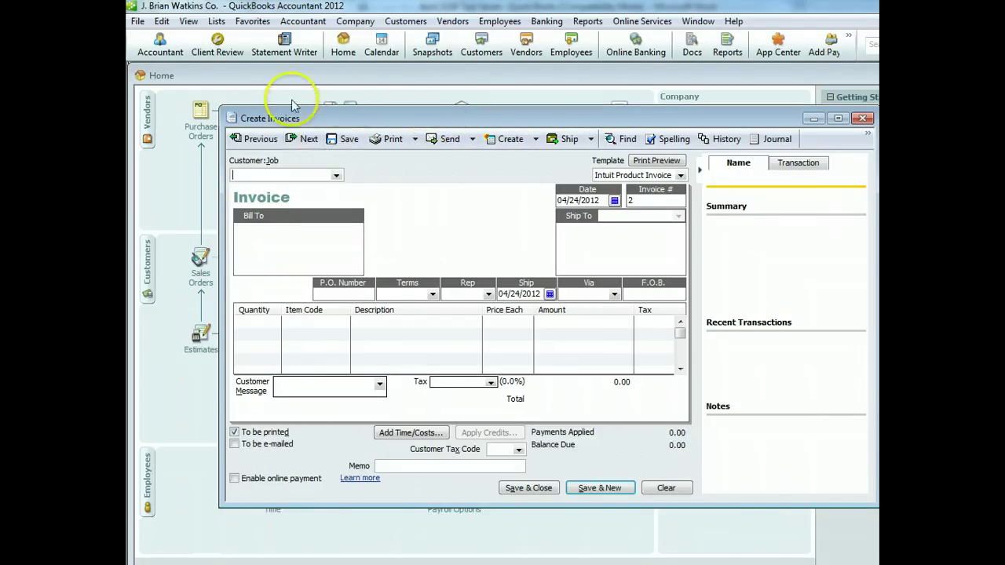
click(587, 21)
mouse_move(644, 126)
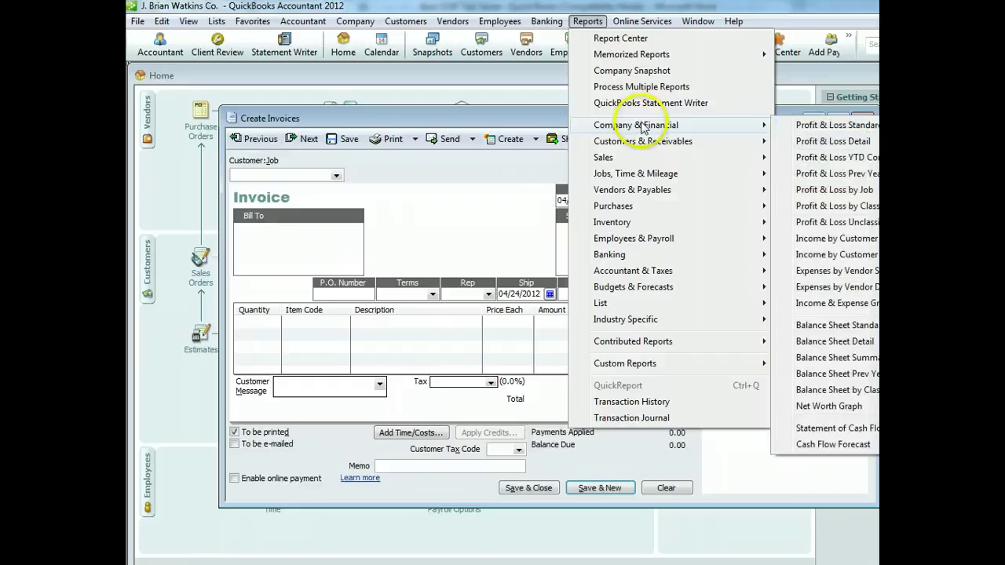
mouse_move(635, 222)
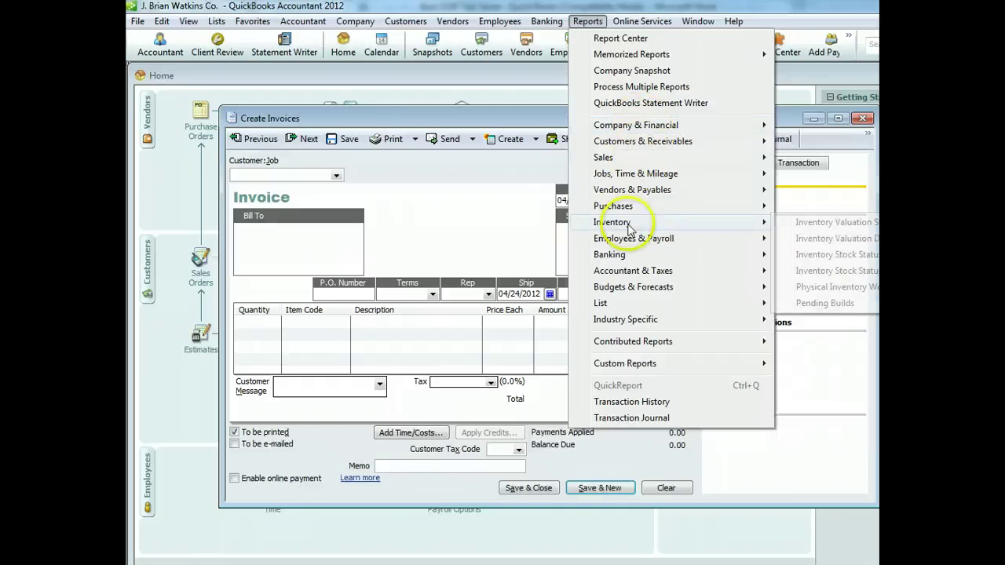
click(847, 257)
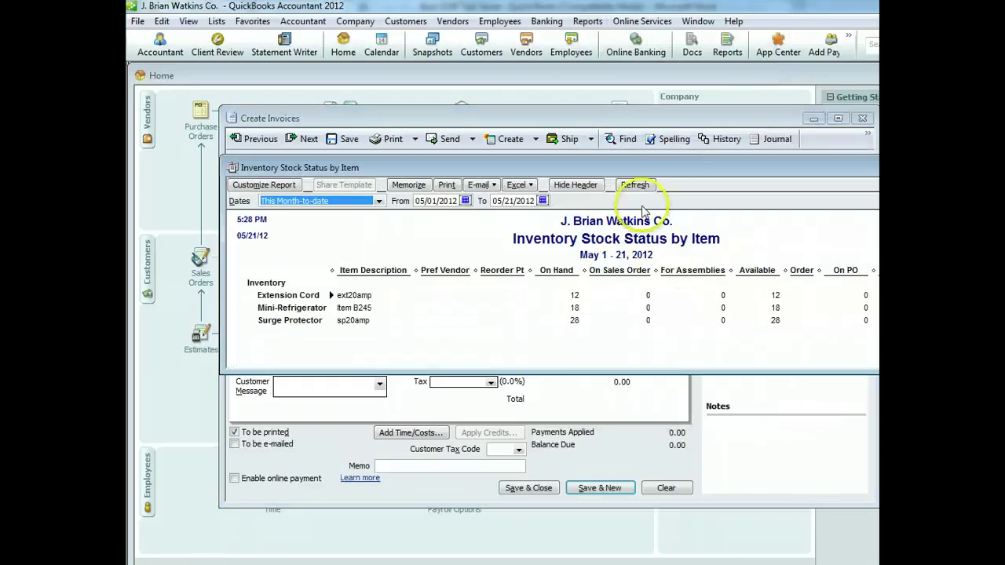
drag(659, 171, 556, 182)
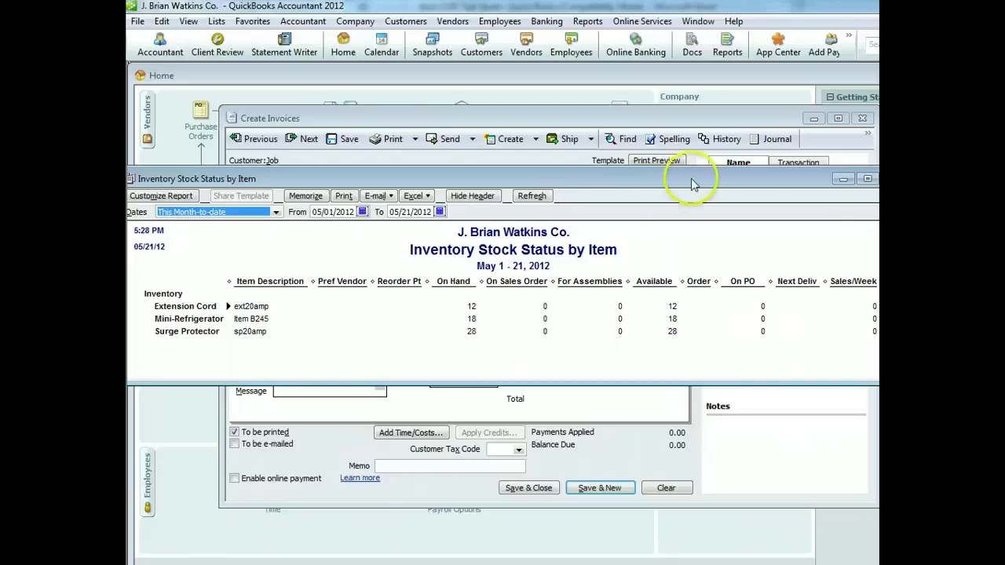
key(Escape)
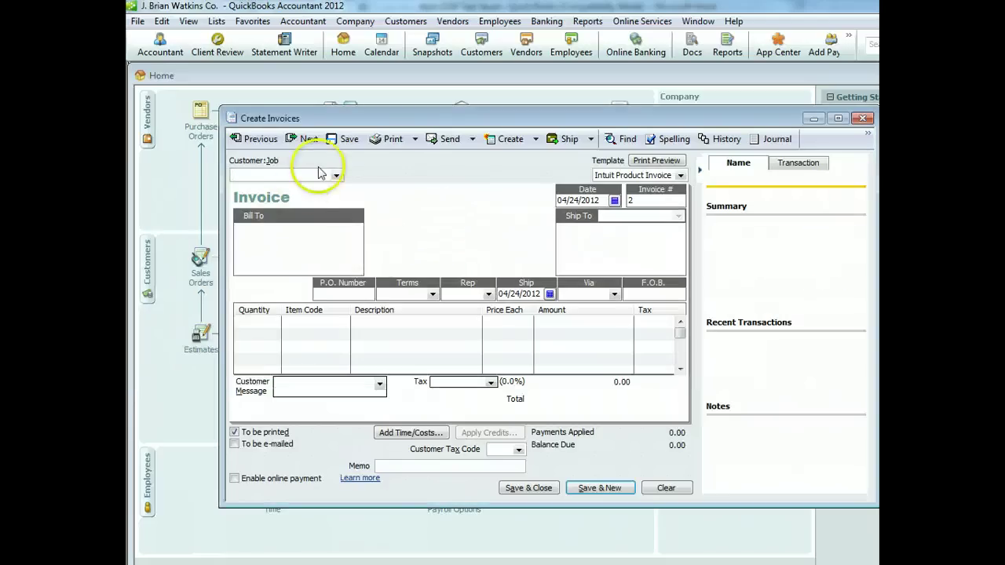
Add Paradise Rentals, Inc. as a new customer with as-of date 04/27/2012 on the invoice
click(336, 179)
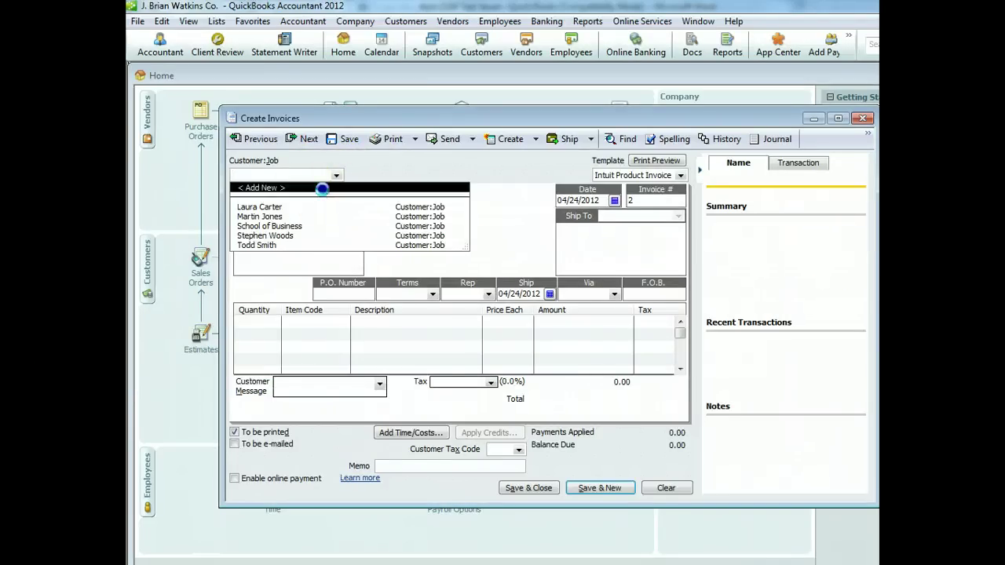
click(321, 188)
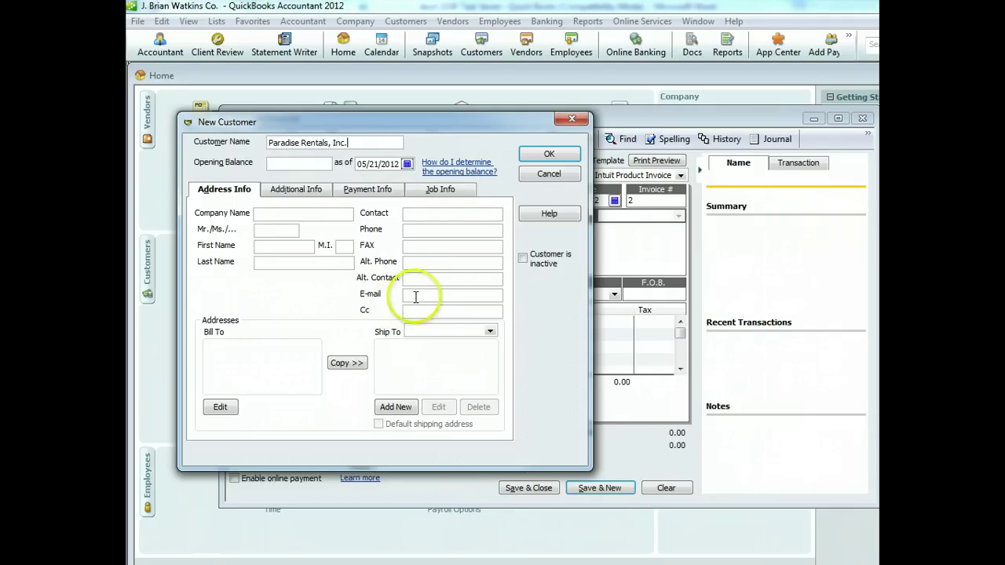
click(407, 163)
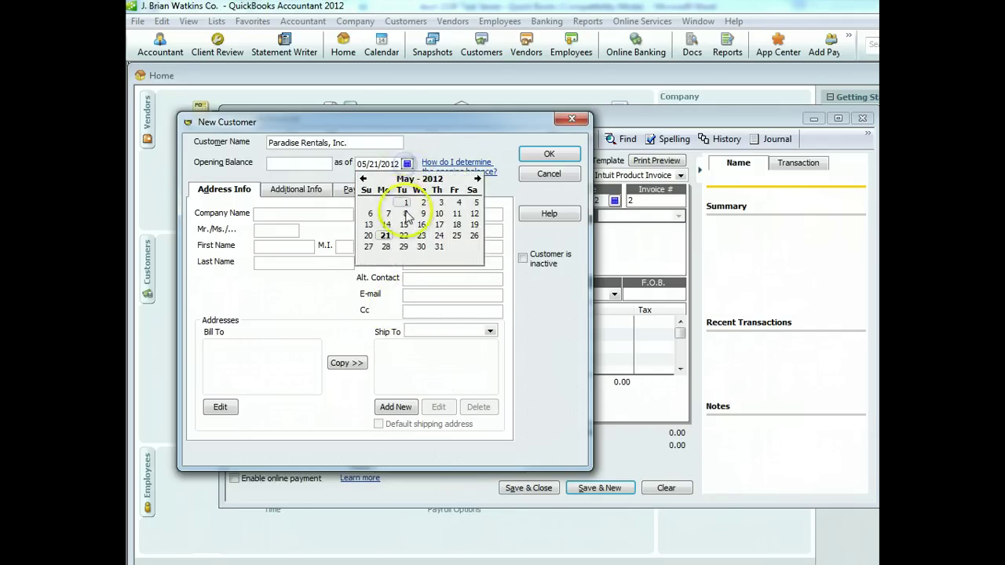
click(364, 179)
click(456, 236)
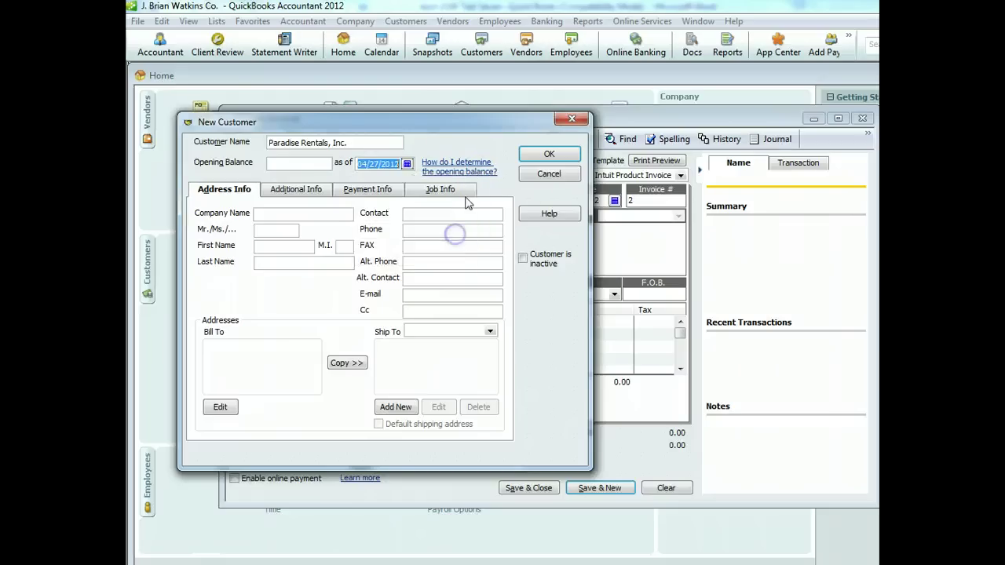
click(551, 155)
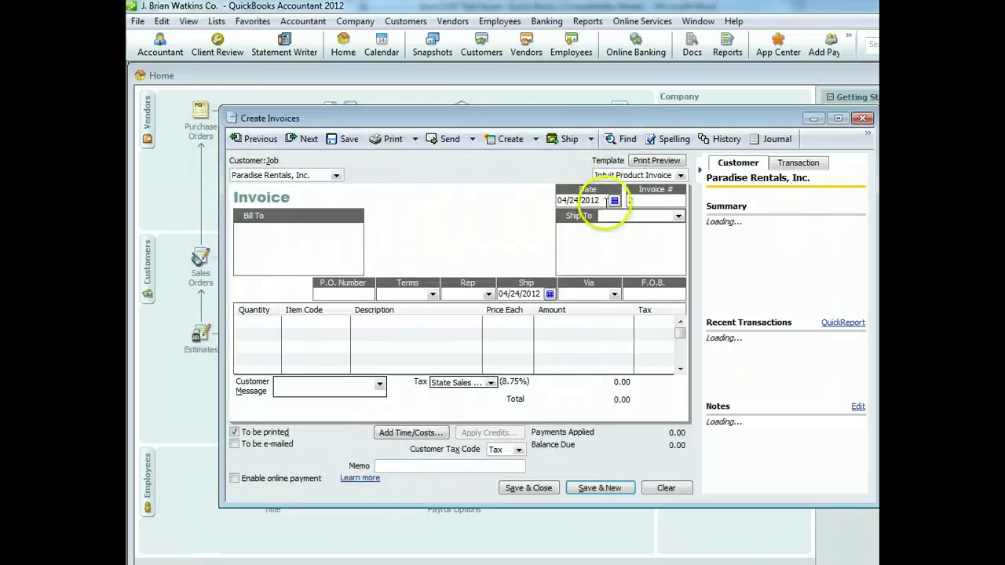
Date the invoice 04/27/2012 with 1% 10 Net 30 terms
click(614, 201)
click(659, 271)
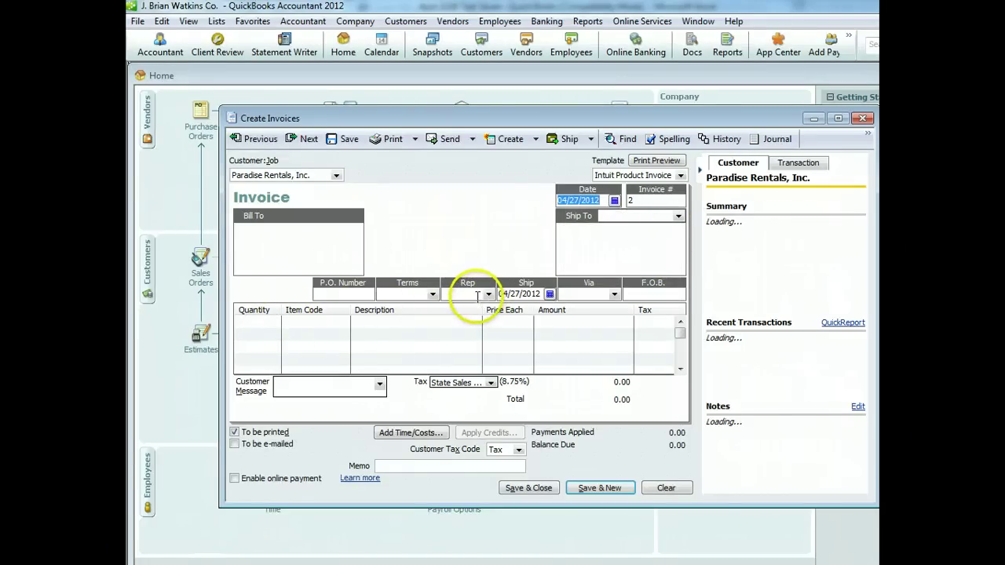
click(433, 295)
click(424, 326)
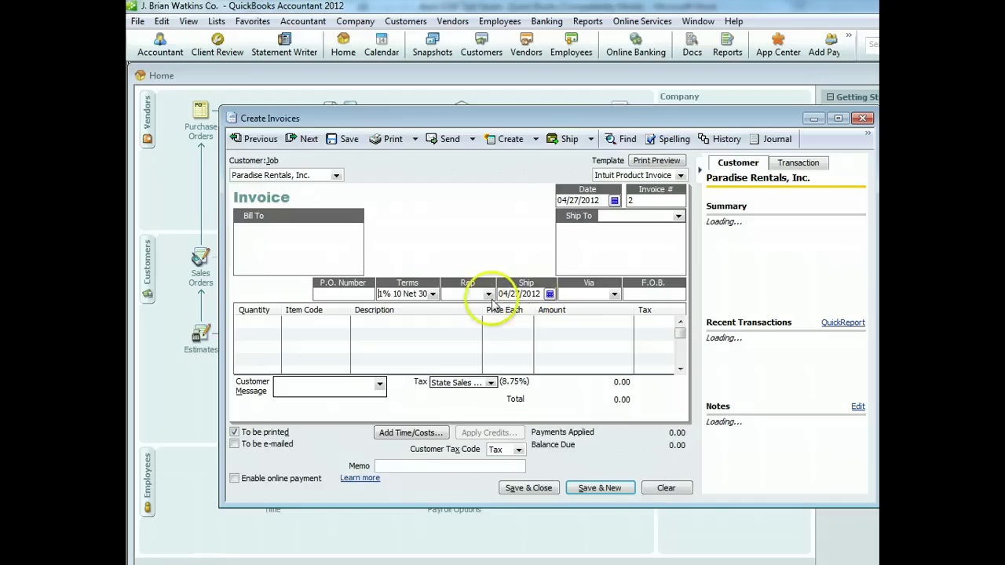
Add 18 Mini-Refrigerators, 12 Extension Cords and 28 Surge Protectors as invoice lines
click(283, 327)
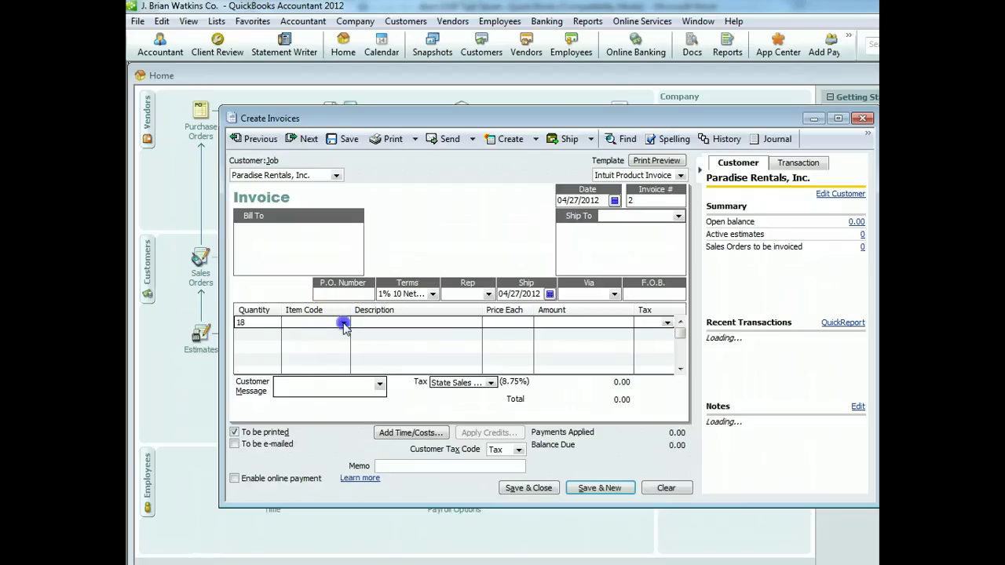
click(343, 322)
click(322, 363)
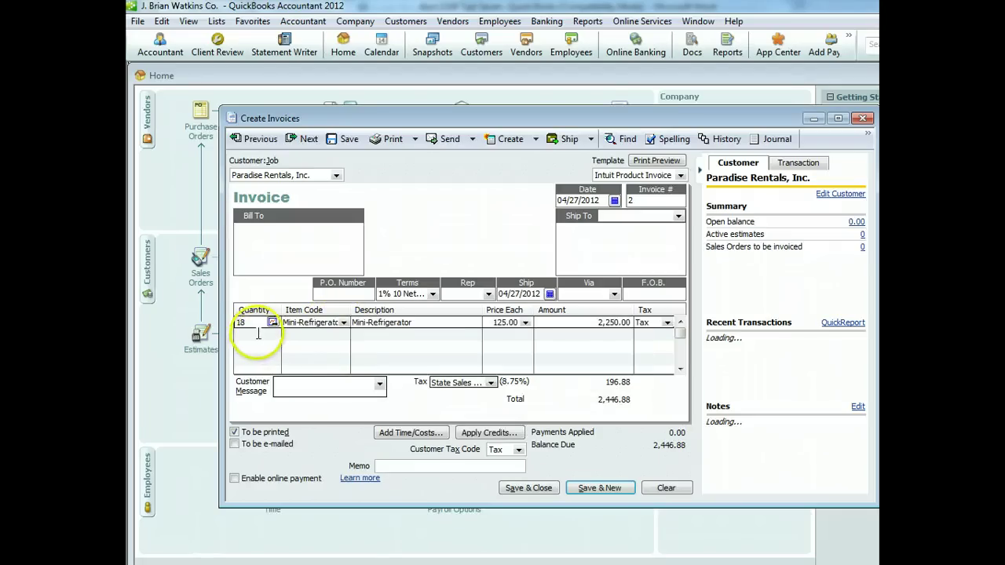
click(259, 333)
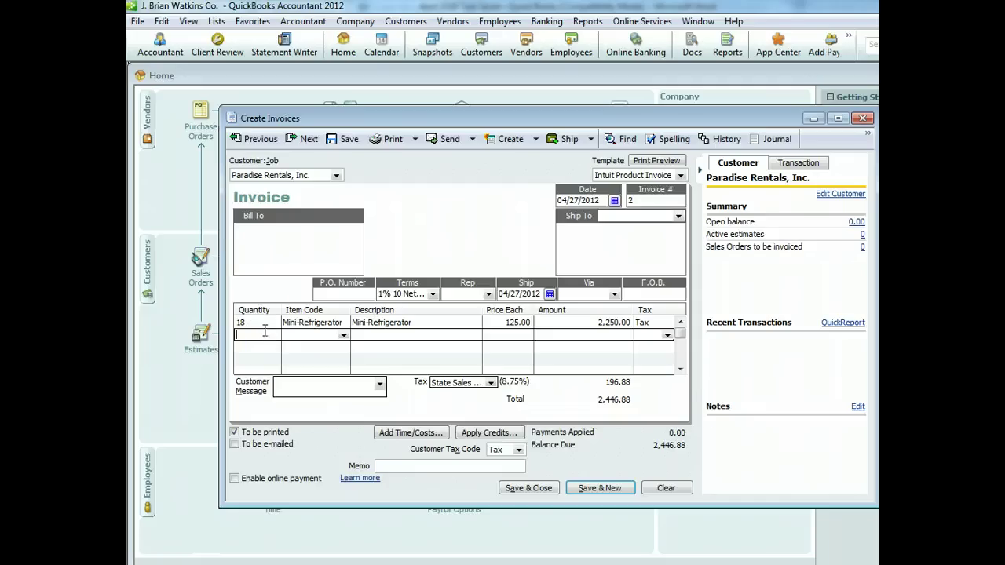
text(12)
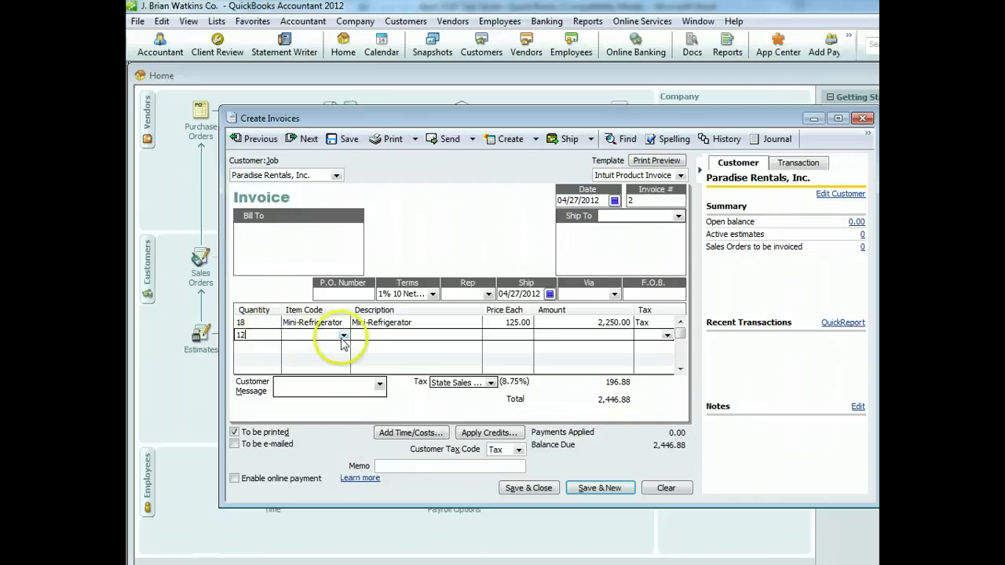
click(343, 335)
click(331, 366)
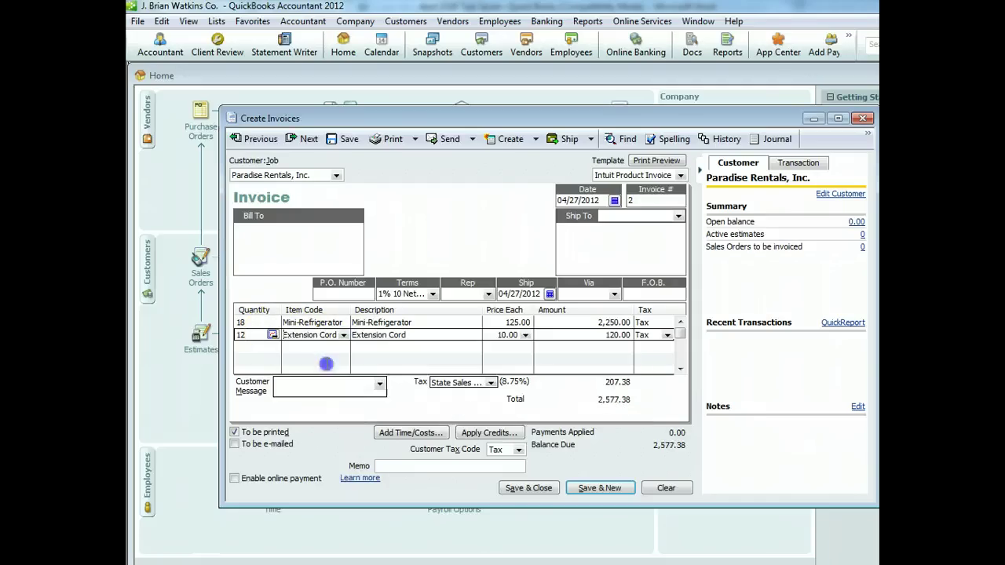
click(268, 346)
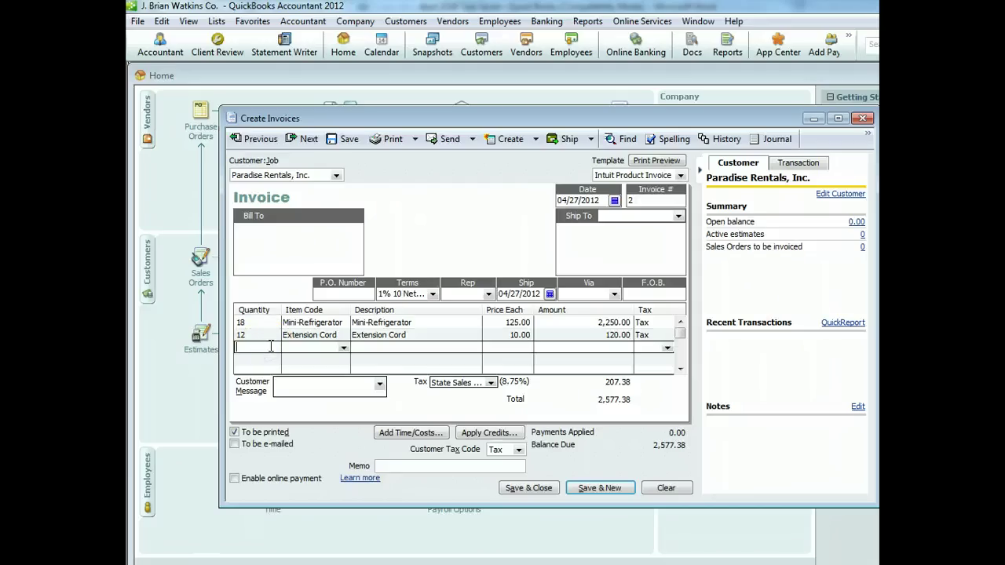
text(28)
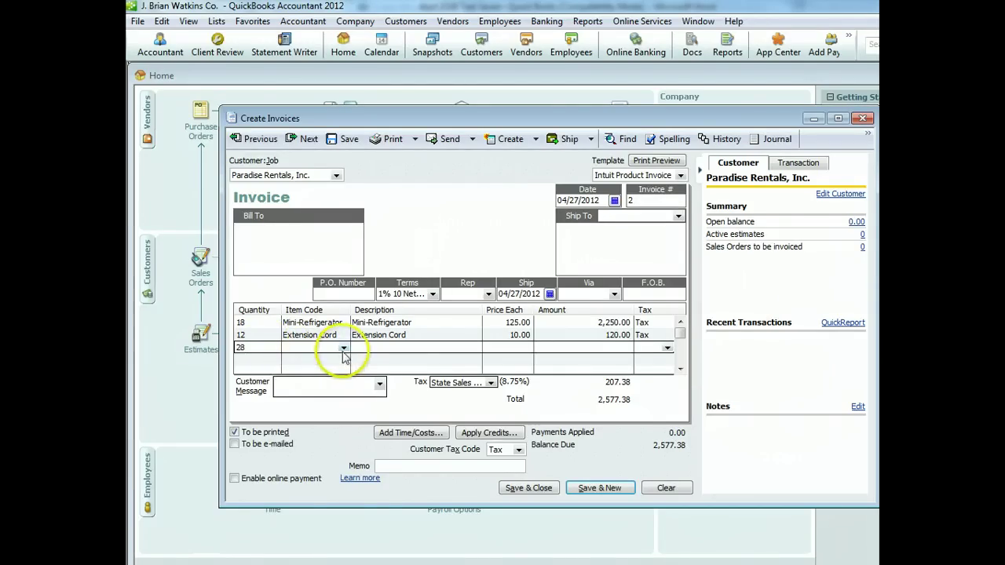
click(343, 347)
click(318, 397)
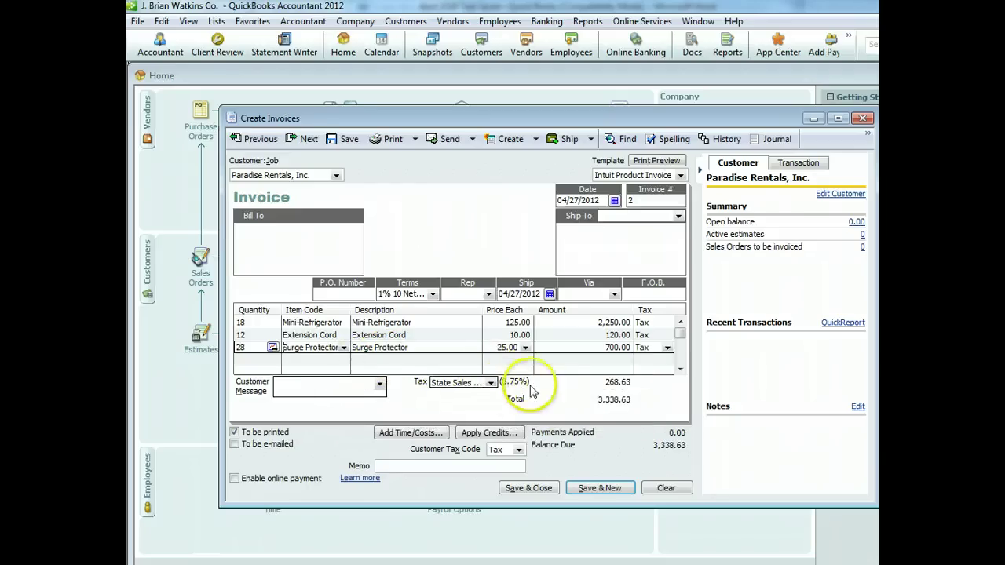
Add the 'Thank you for your business.' message, save the invoice, and accept the terms change
click(380, 384)
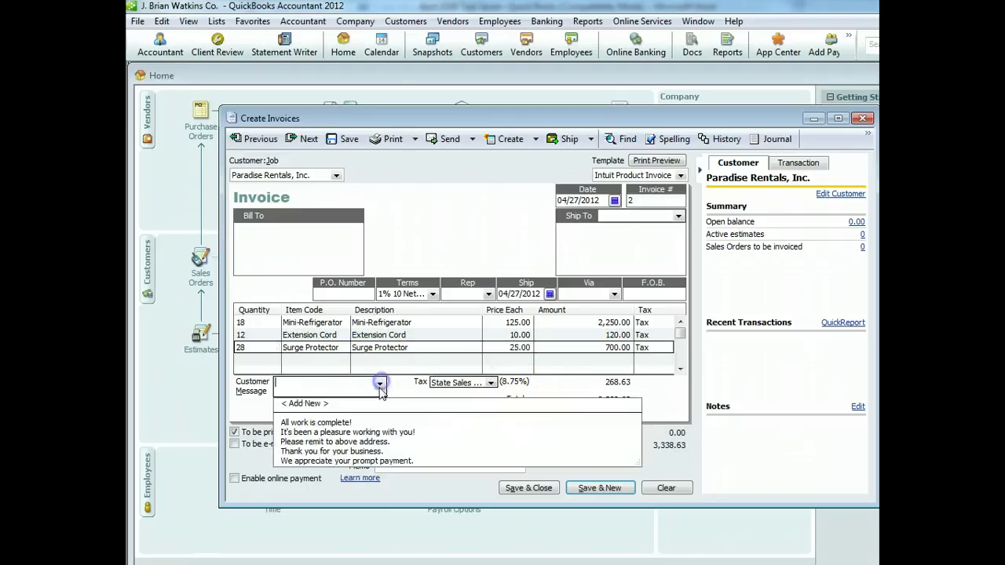
click(364, 451)
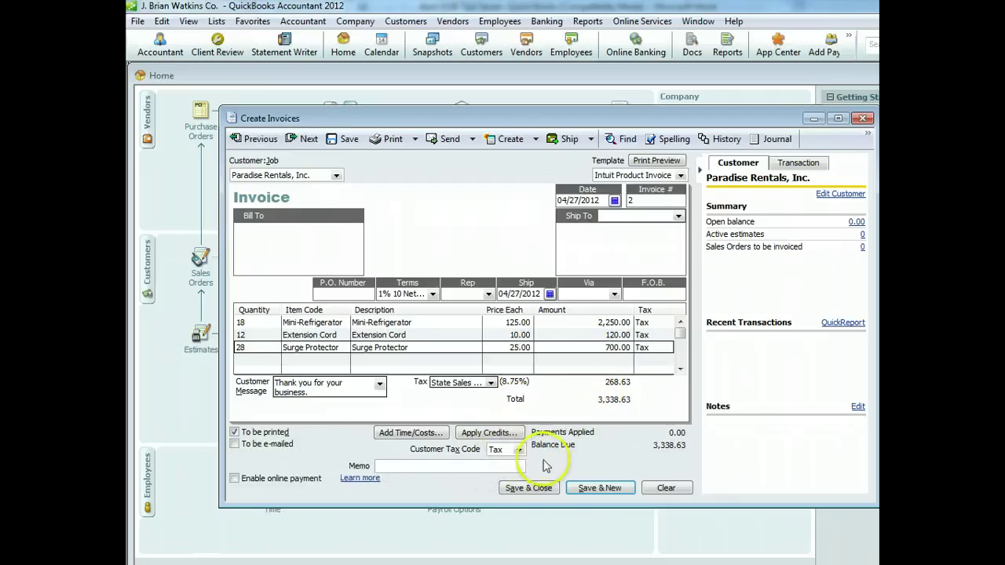
click(529, 487)
click(524, 435)
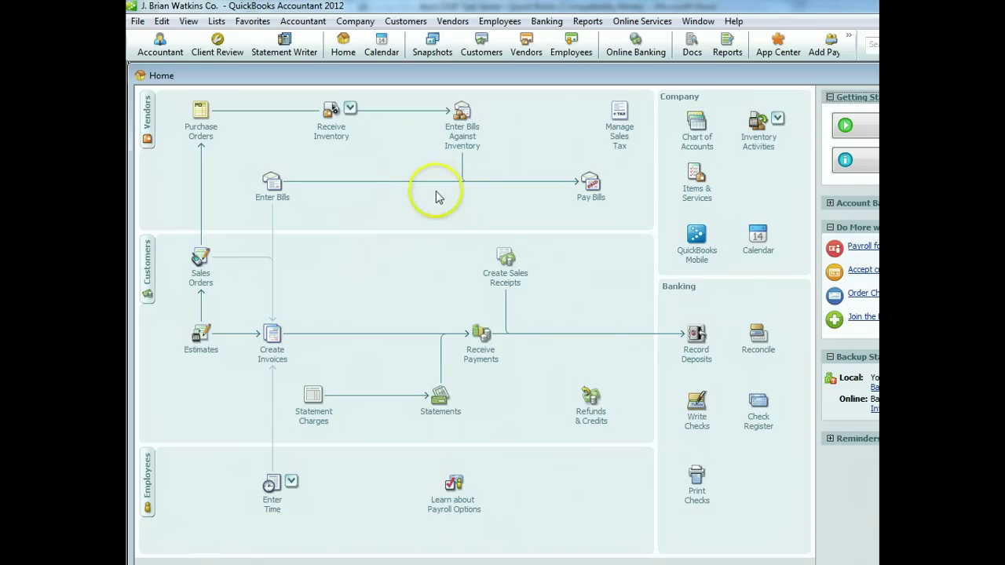
Pay only the 2,500.00 Marine Supply bill by check dated 04/29/2012 from BYU Hawaii Credit Union
click(590, 185)
drag(553, 292, 495, 176)
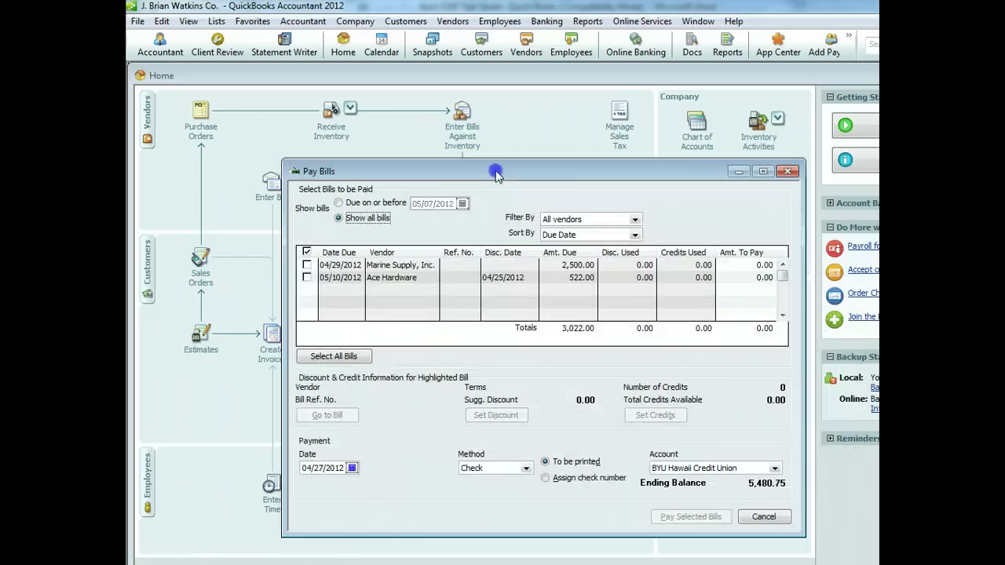
click(307, 265)
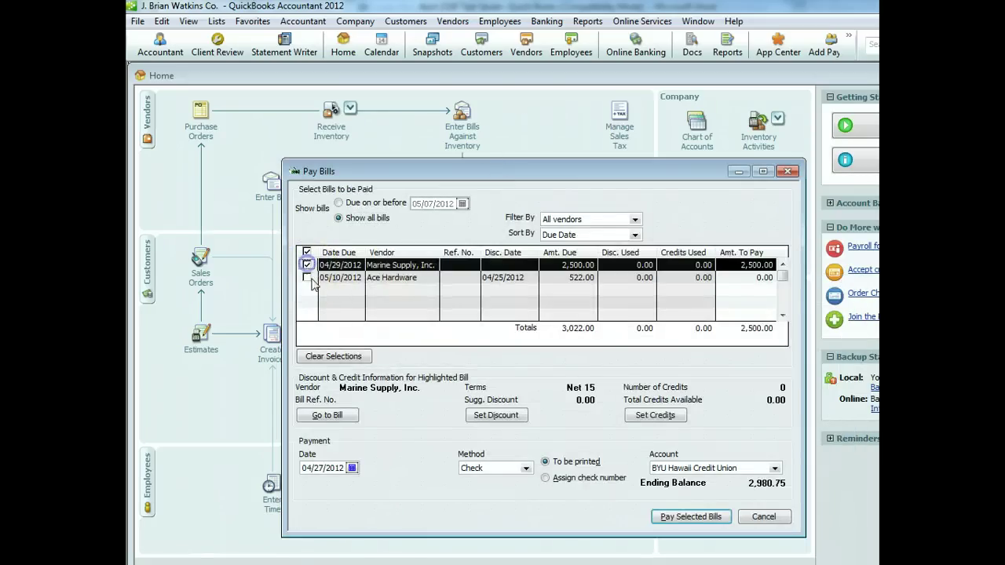
click(307, 278)
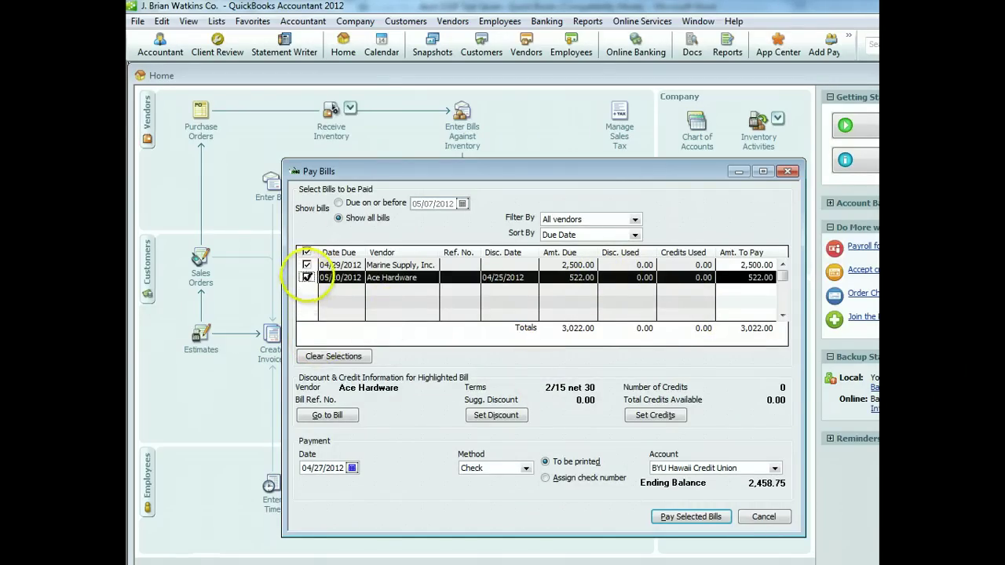
click(307, 278)
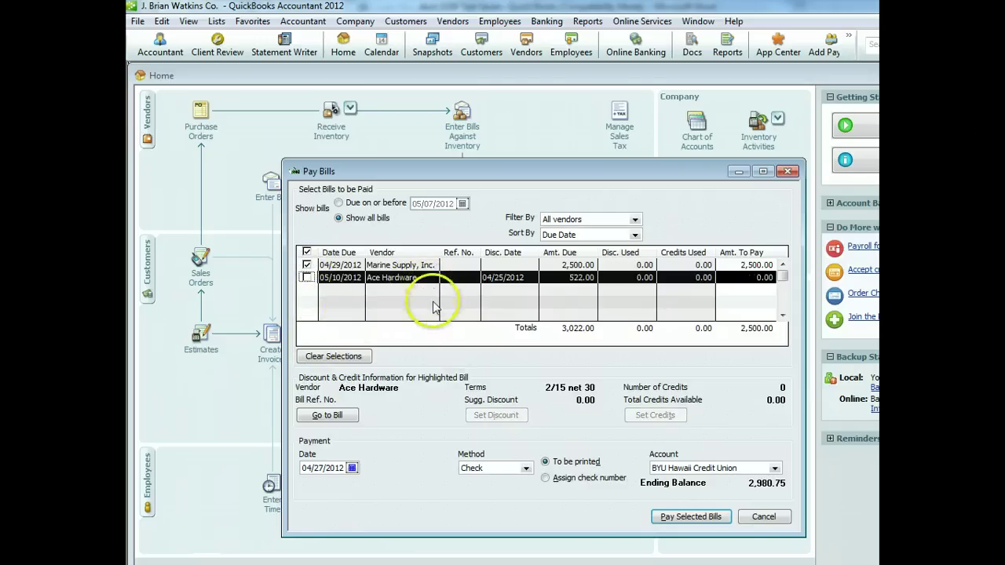
click(352, 468)
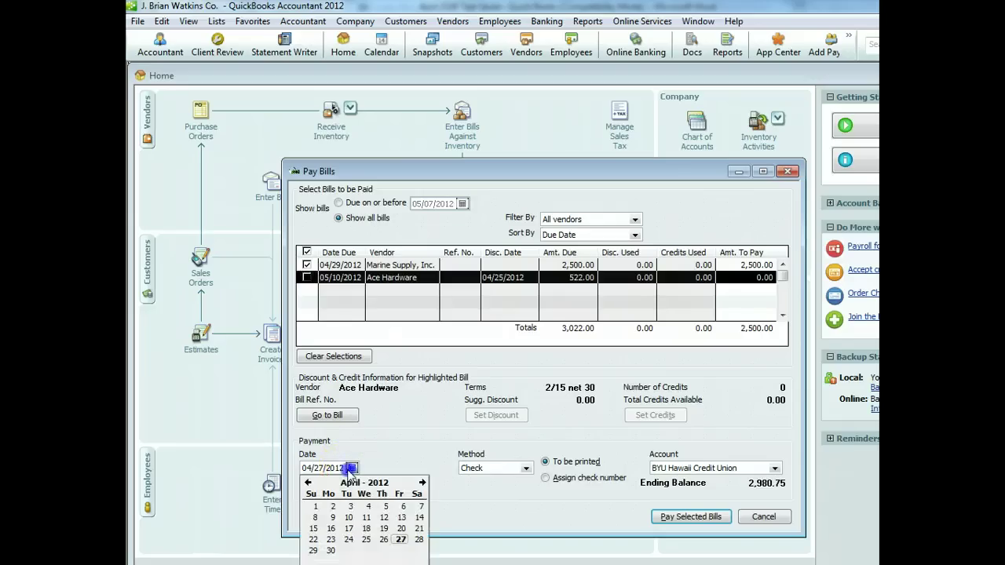
click(314, 550)
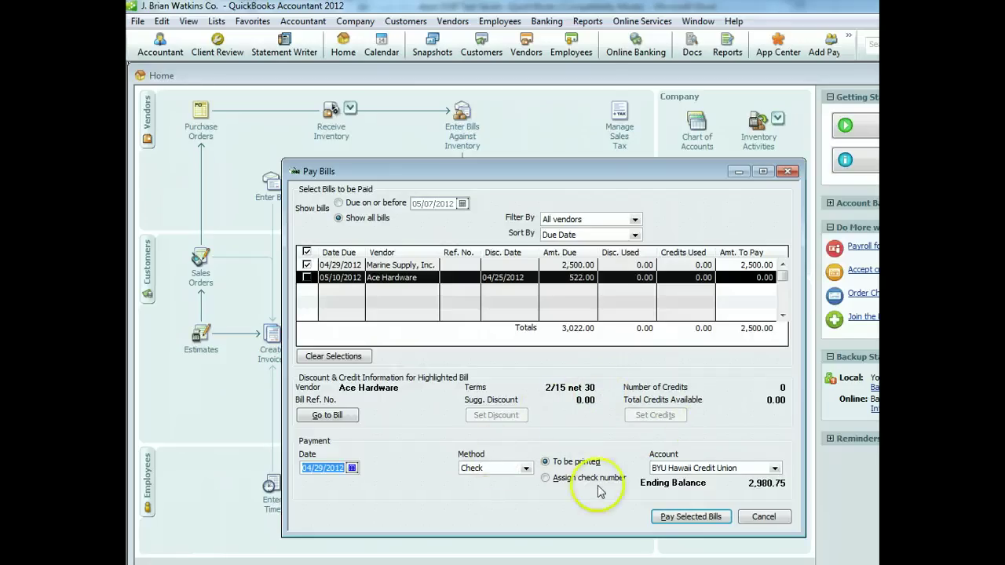
click(691, 516)
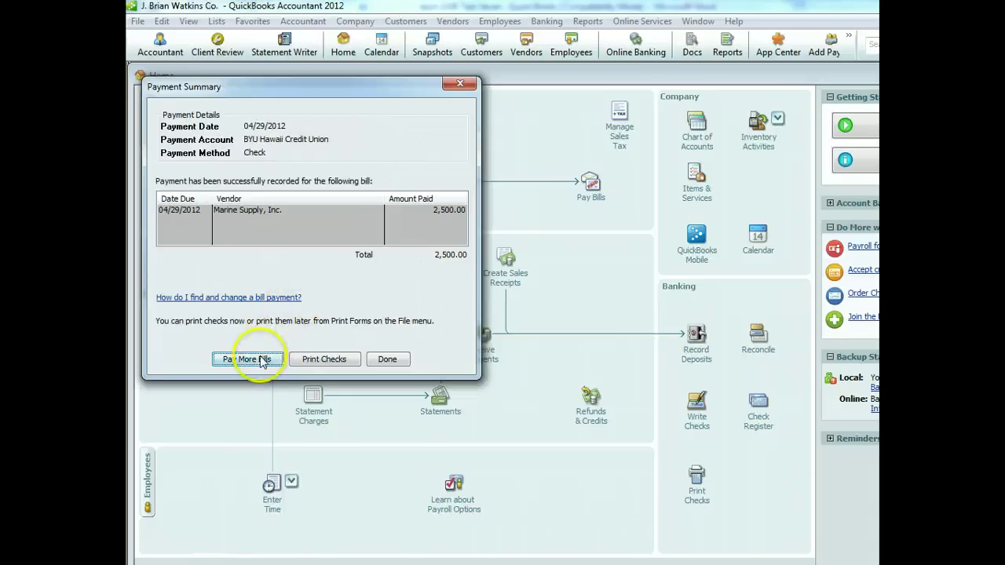
Return to Pay Bills, pay the 522.00 Ace Hardware bill, and close the Payment Summary
click(278, 361)
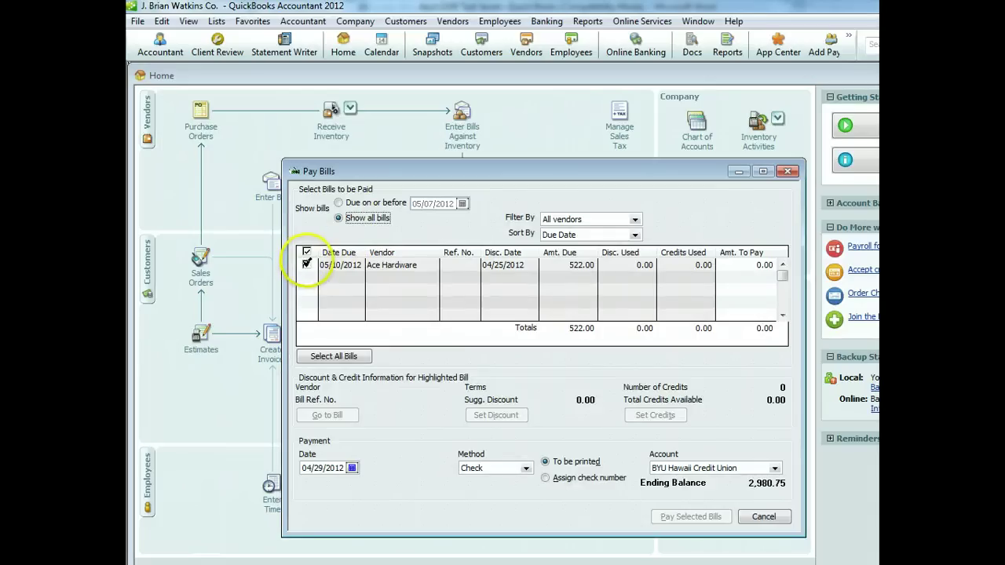
click(307, 265)
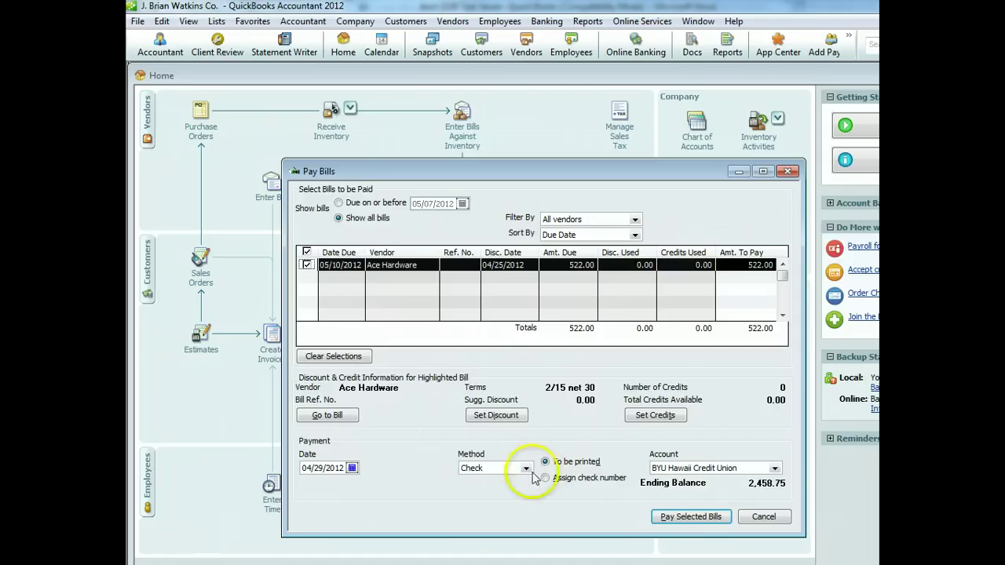
click(689, 518)
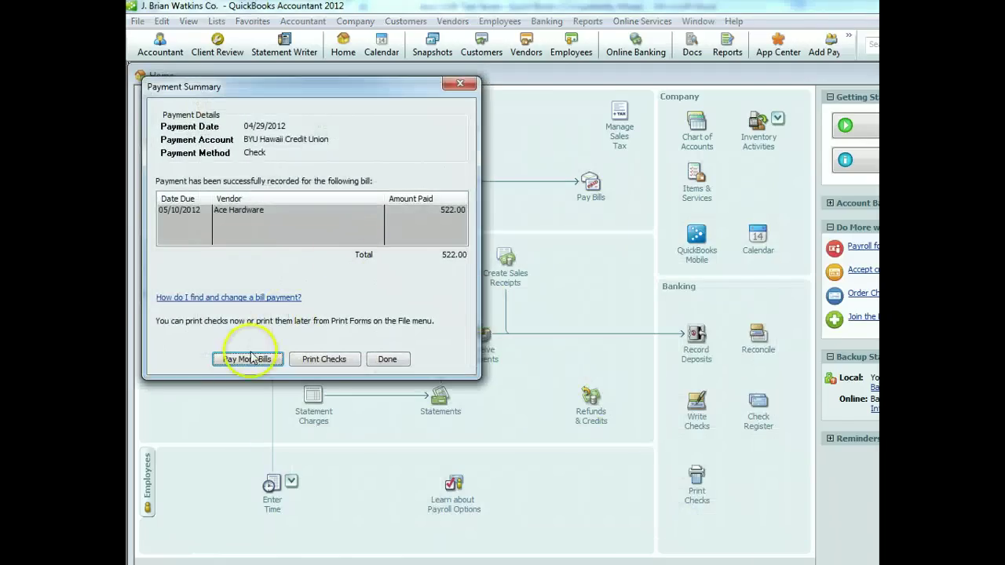
click(390, 359)
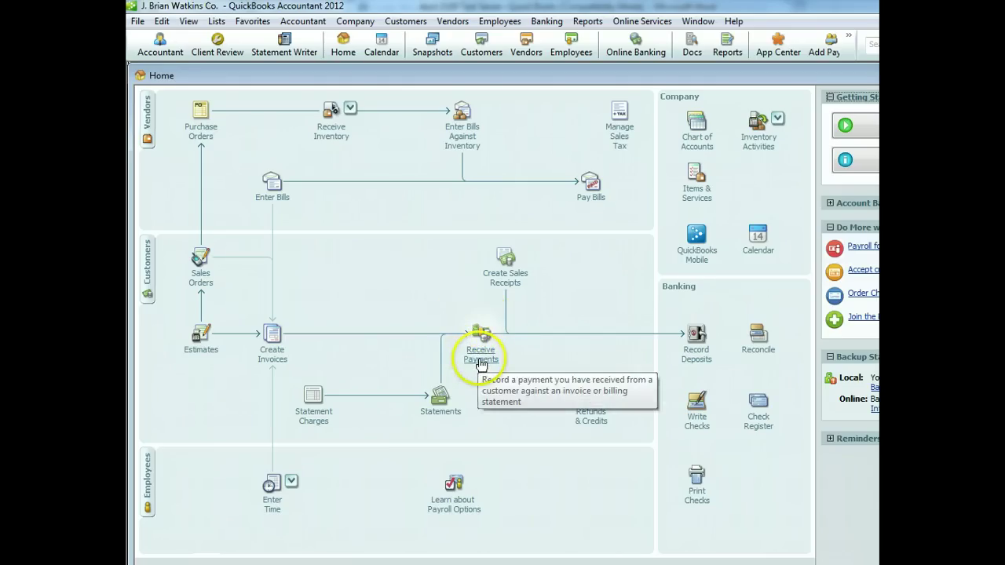
Start a School of Business payment dated 04/30/2012 with payment method Check
click(483, 357)
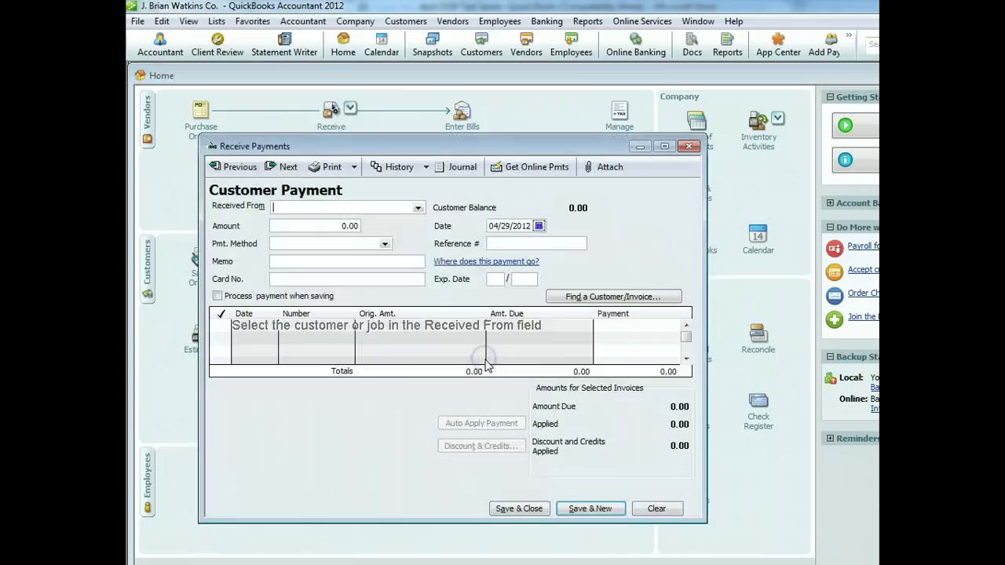
click(416, 208)
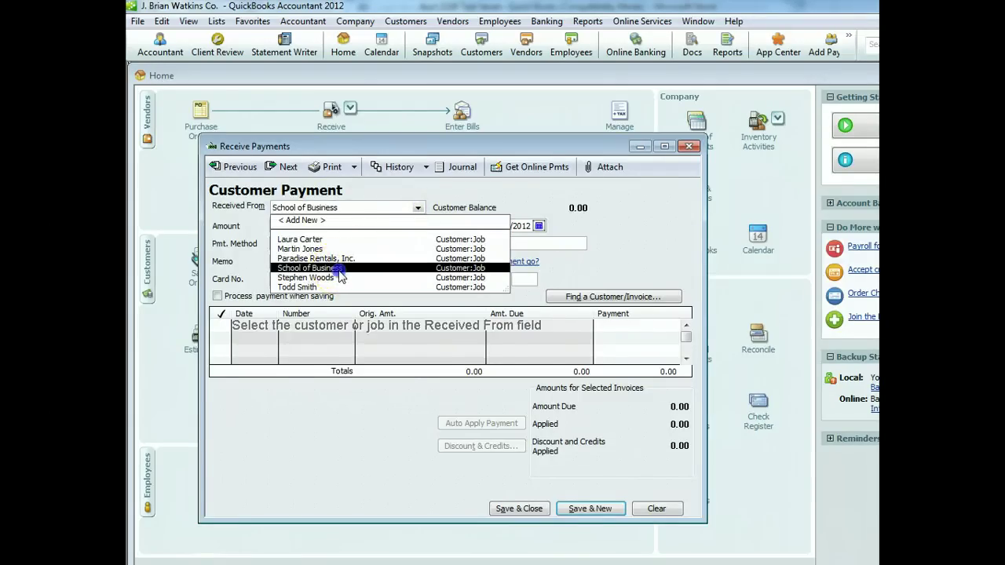
click(340, 269)
click(538, 226)
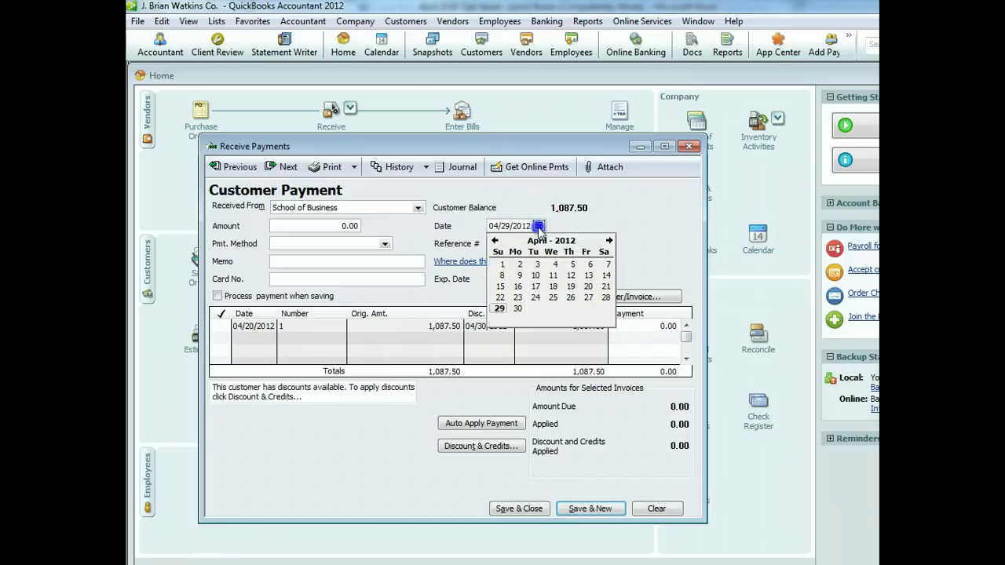
click(518, 309)
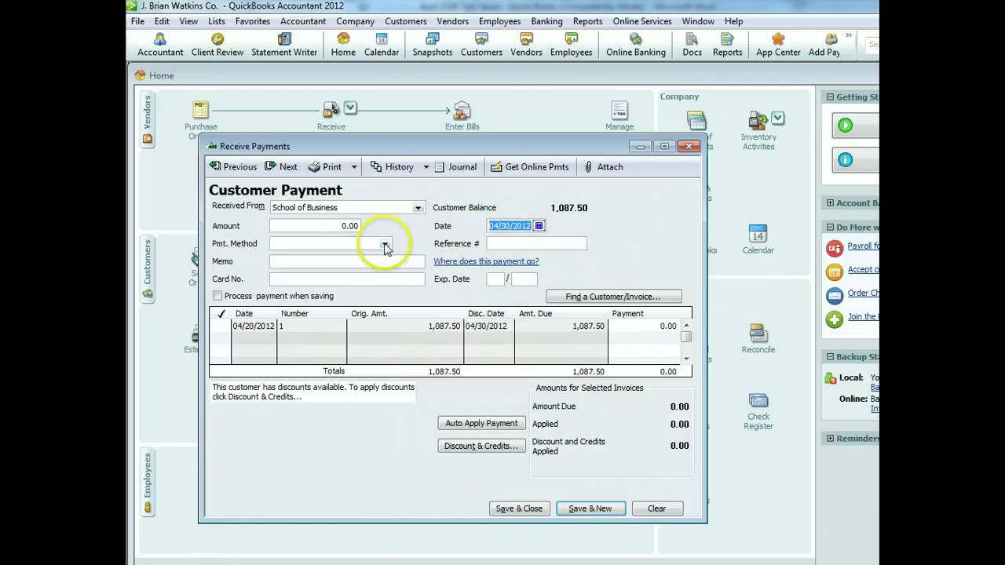
click(385, 246)
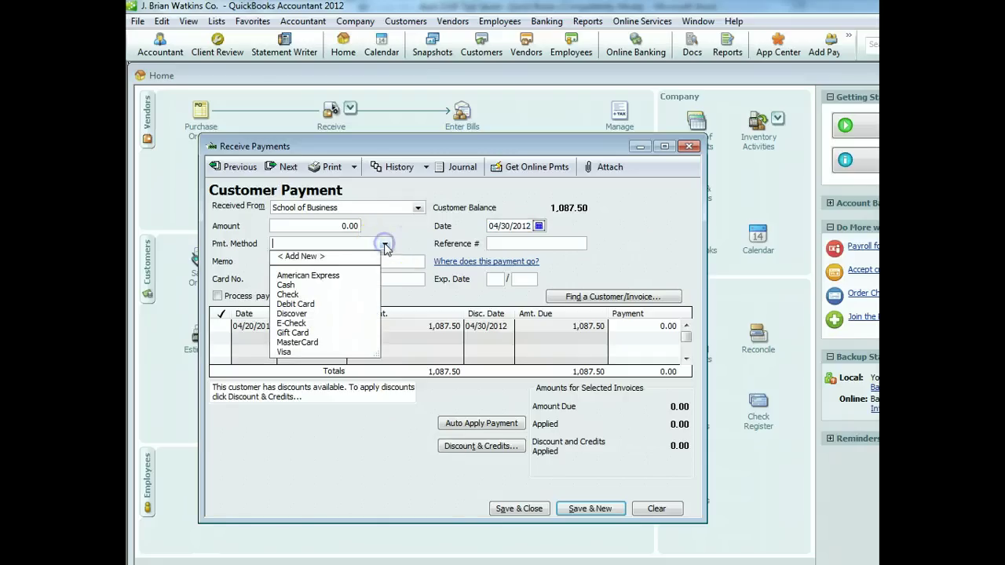
click(320, 303)
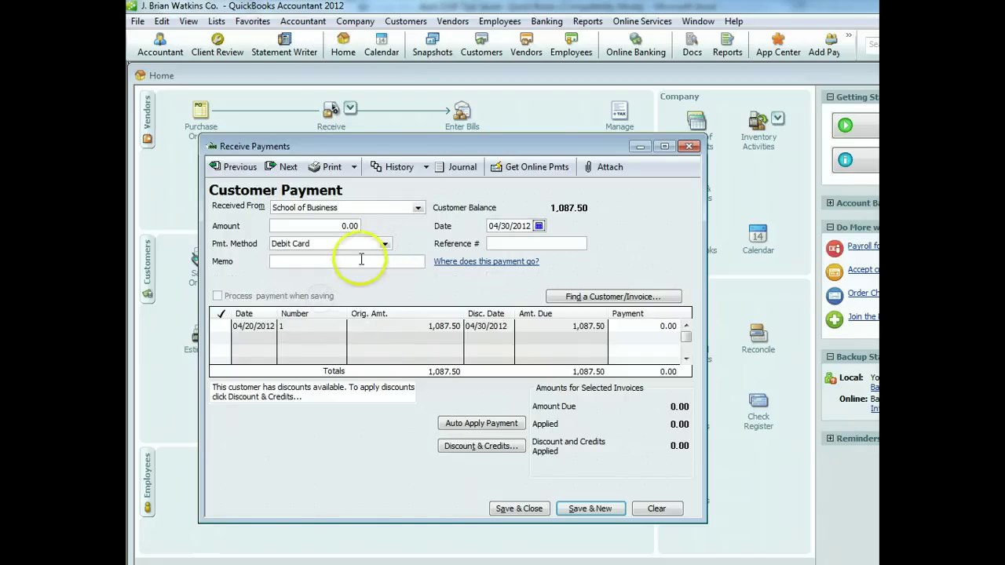
click(385, 244)
click(325, 294)
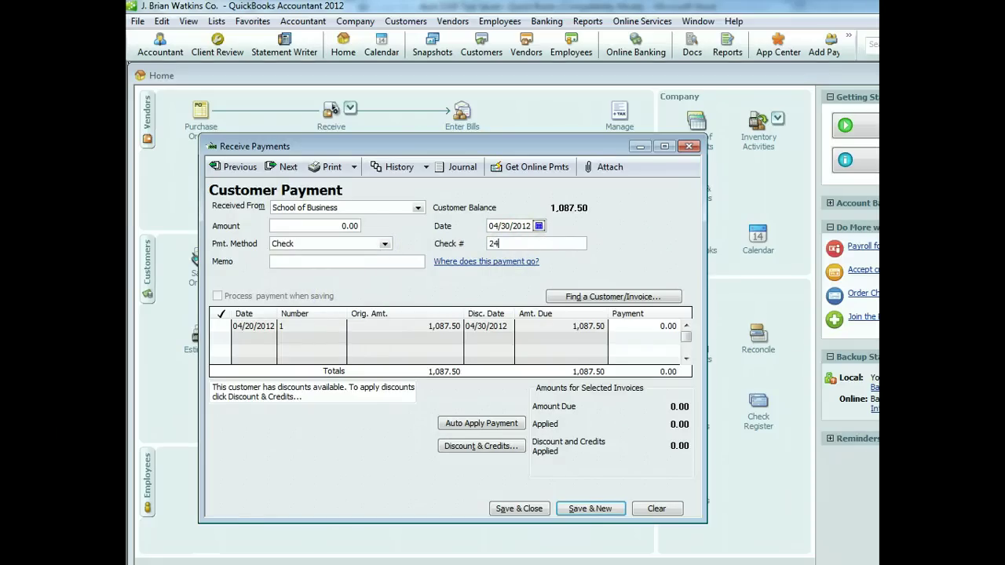
Enter check number 2444 and memo '8 mini-fridges', apply it to invoice 1, declining auto-calculate
click(518, 247)
text(2444)
click(377, 264)
text(8 mini-fridges)
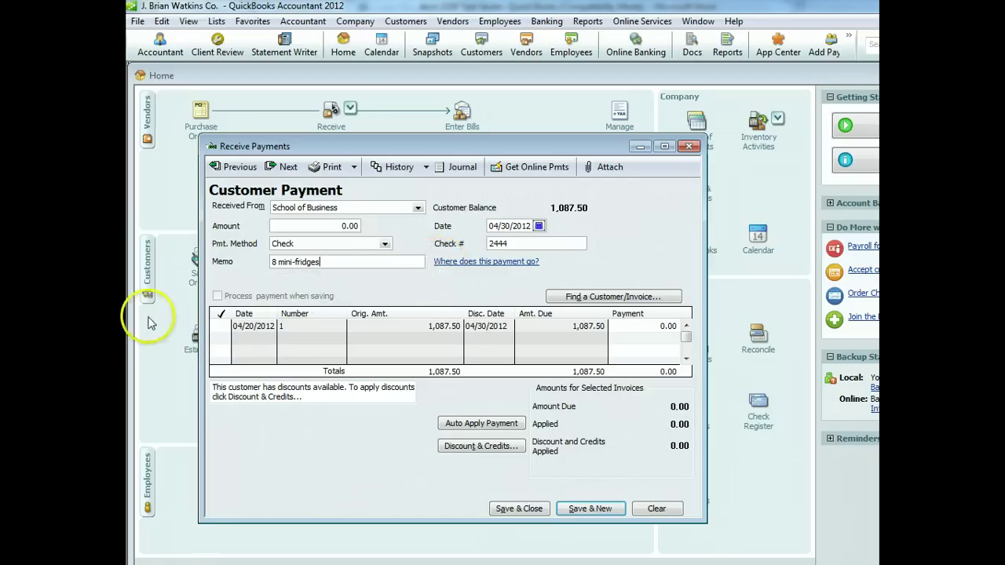
click(218, 318)
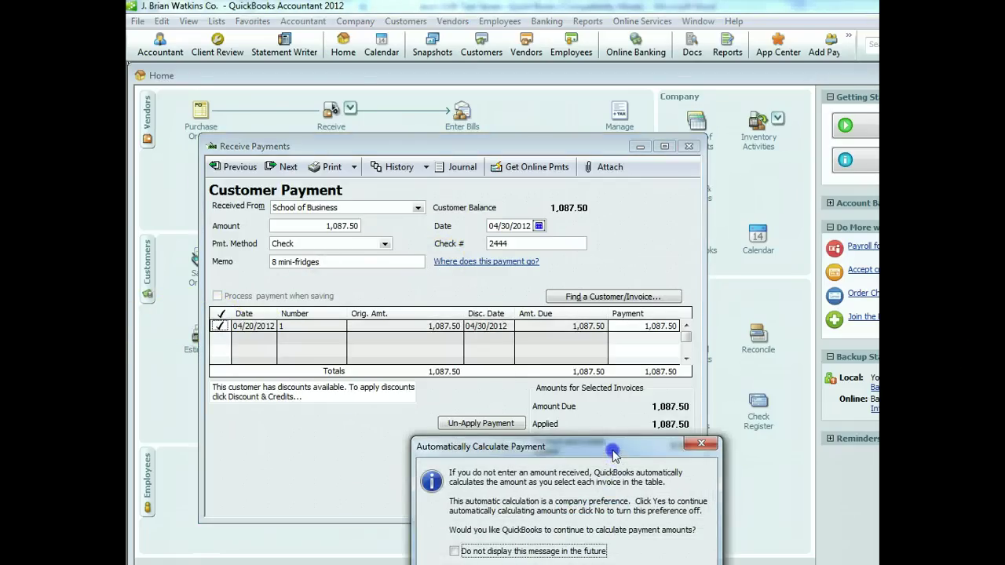
drag(612, 454, 499, 395)
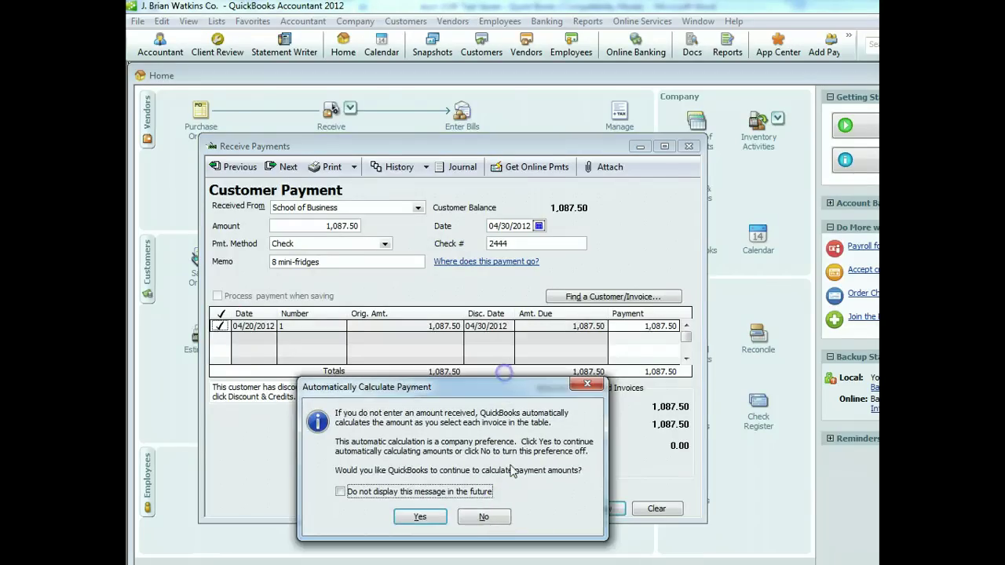
click(485, 517)
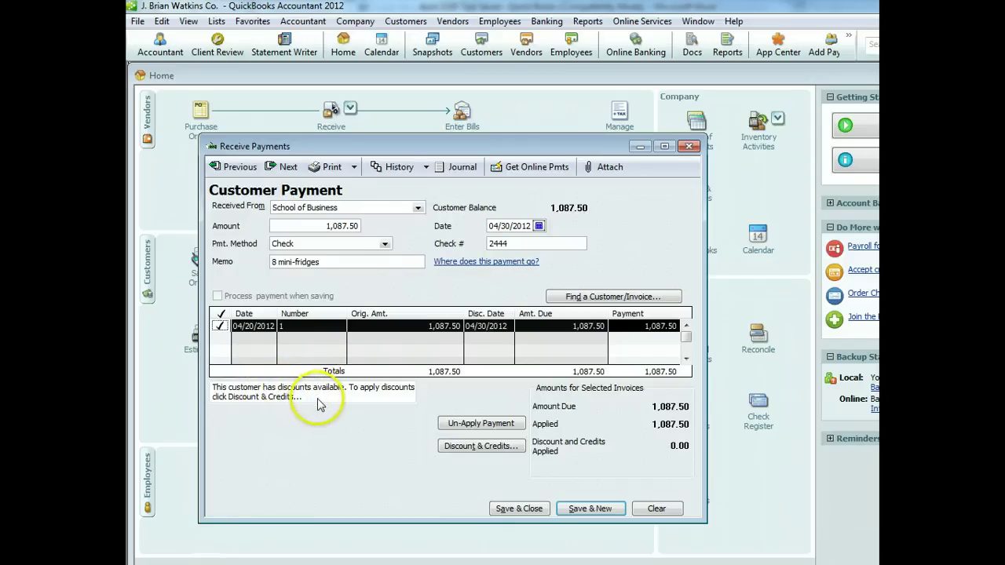
Post the 10.88 discount to Sales Discounts and save the 1,076.62 School of Business payment
click(475, 445)
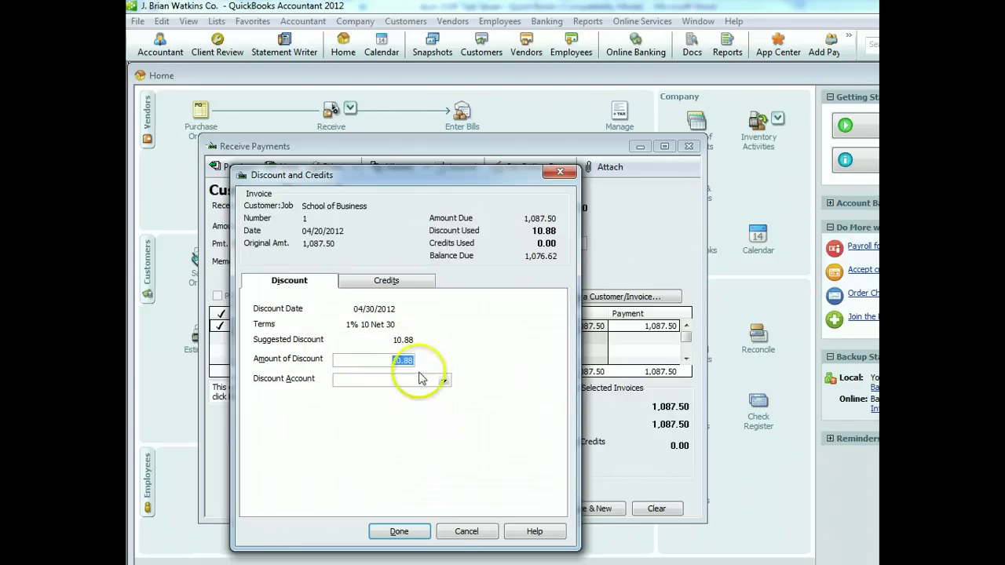
click(445, 381)
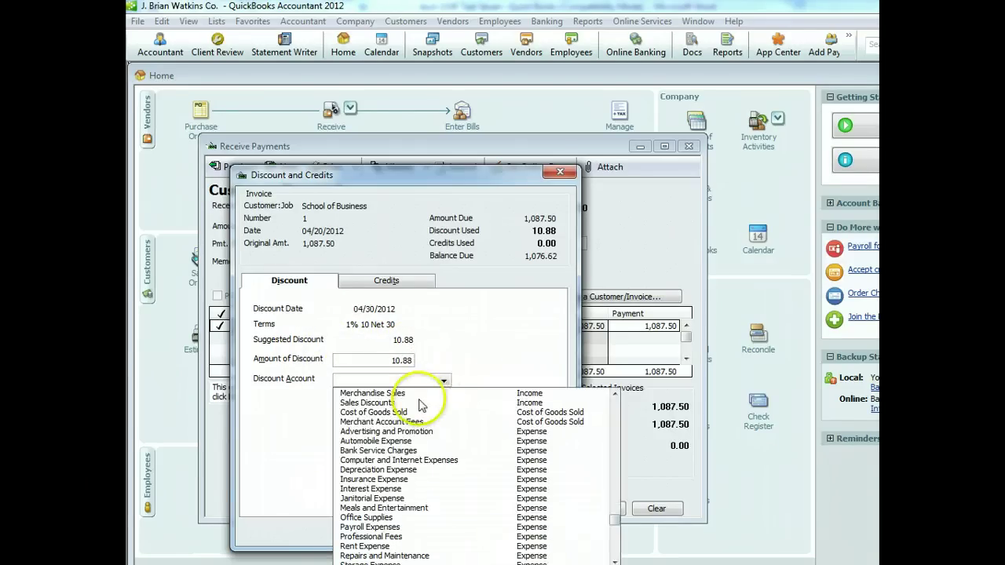
click(420, 402)
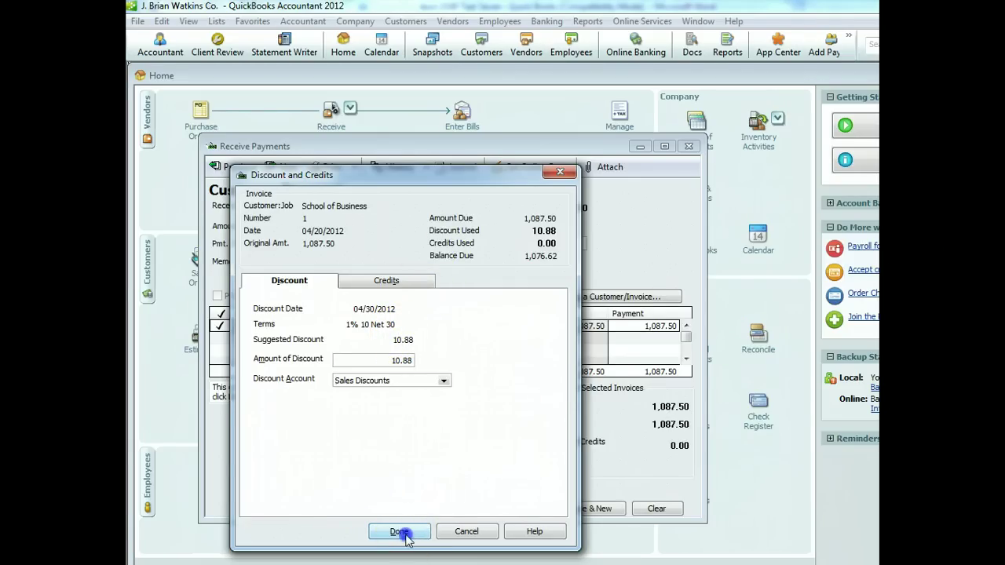
click(400, 532)
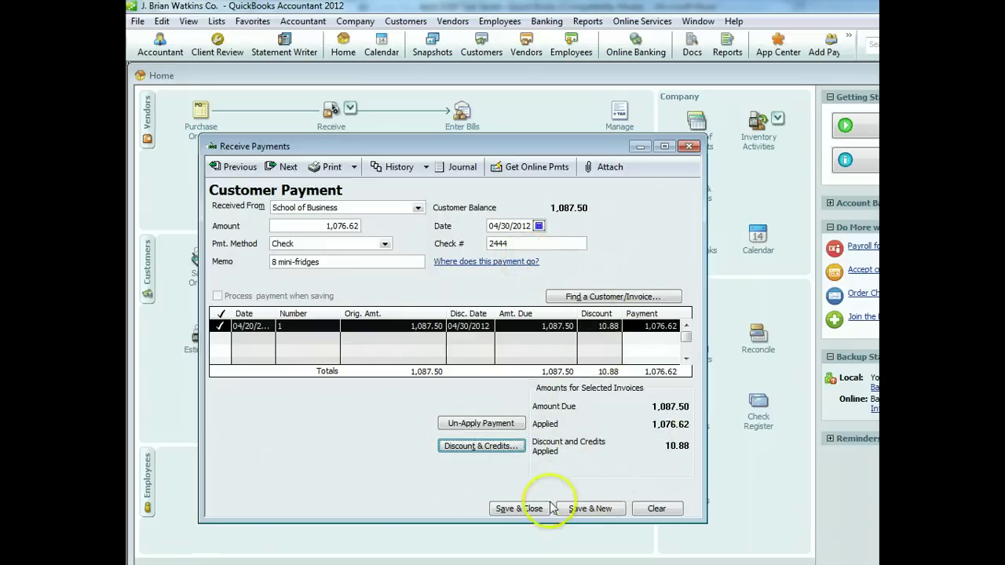
click(525, 508)
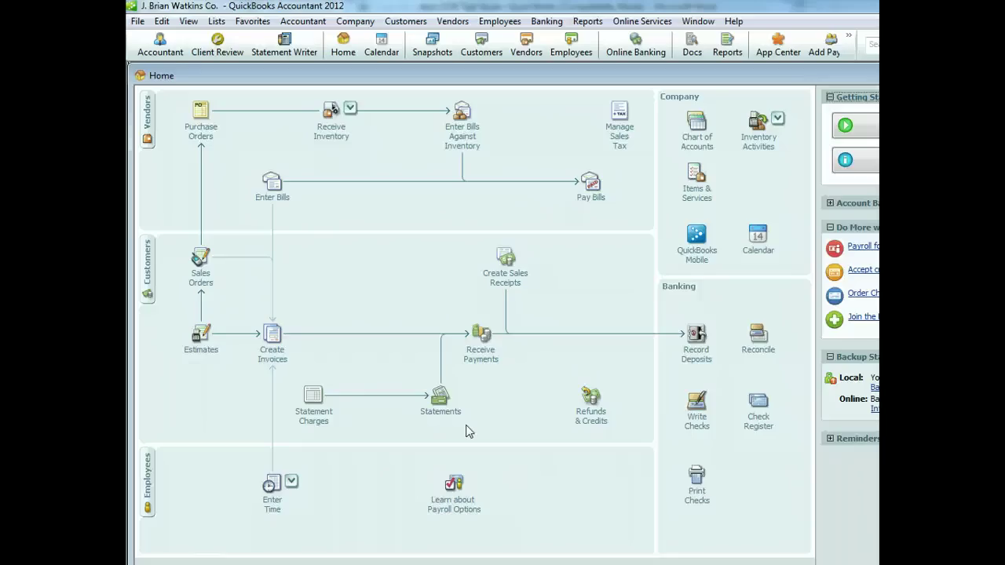
Reopen Receive Payments for School of Business, then clear and close the unneeded form
click(477, 353)
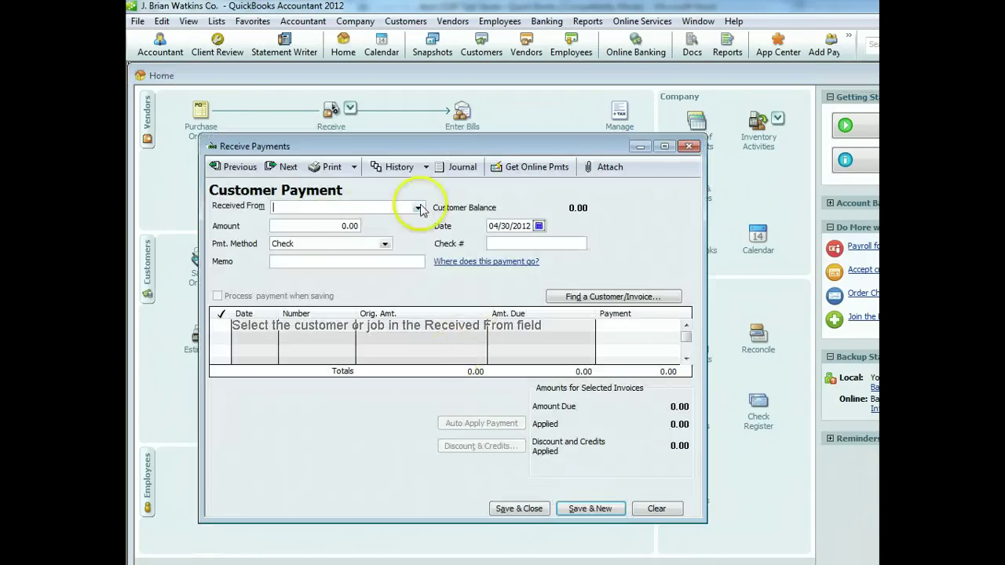
click(417, 208)
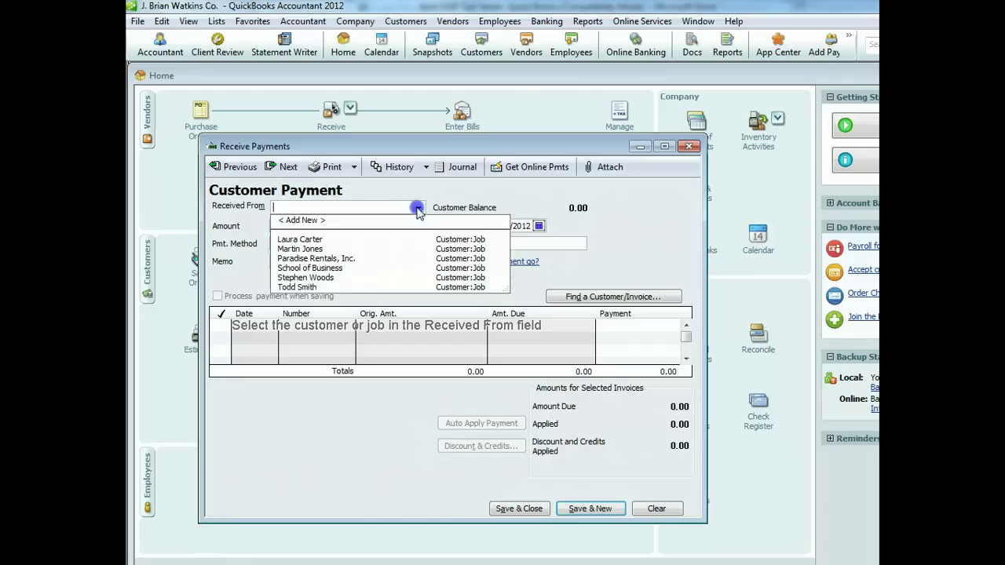
click(344, 268)
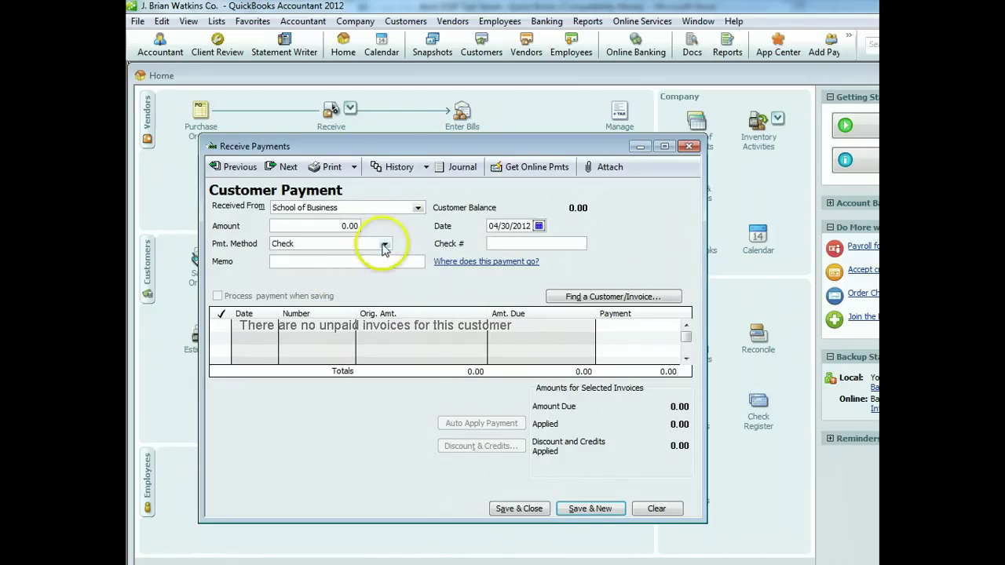
click(659, 510)
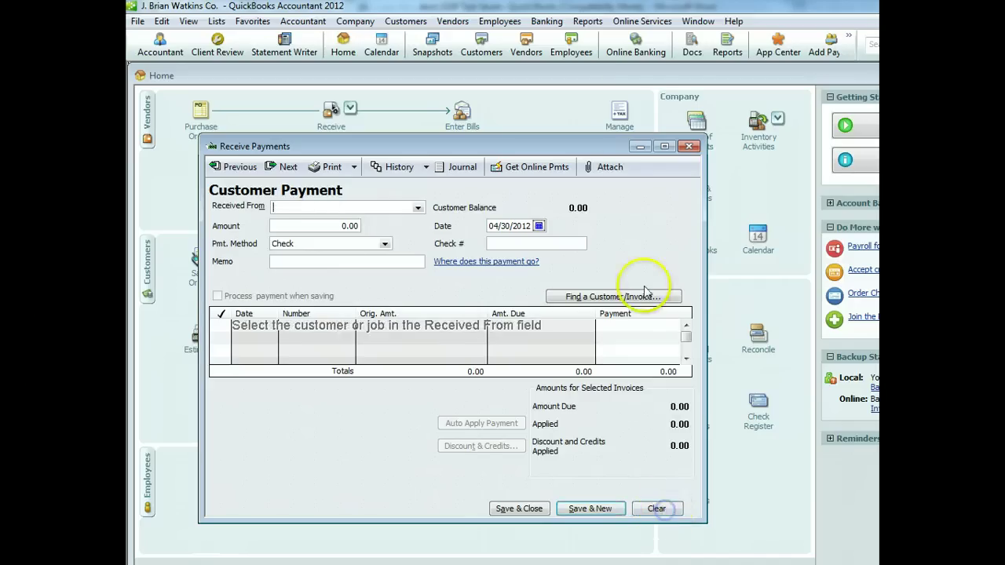
click(689, 146)
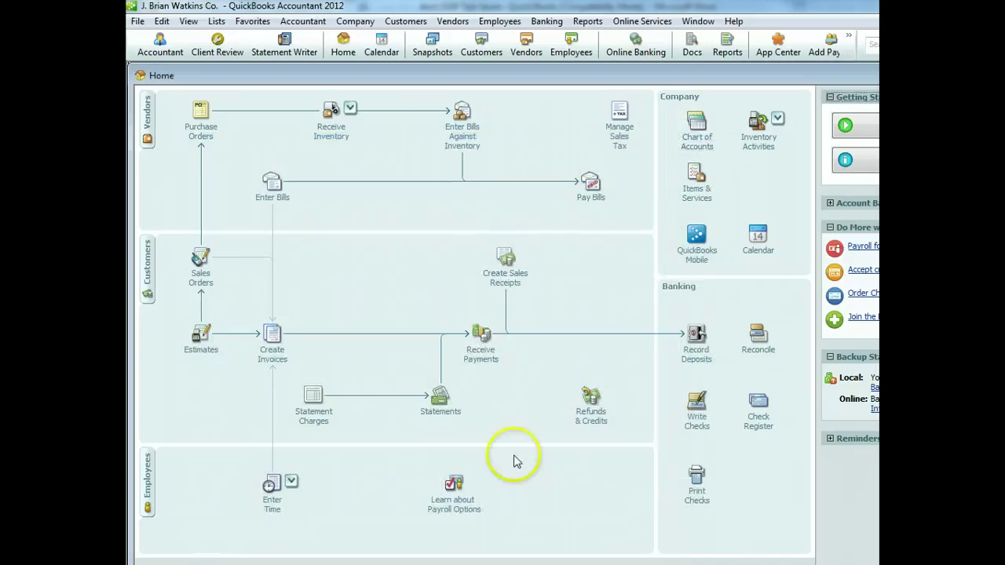
Deposit the 1,076.62 School of Business payment into the credit union and start a new payment
click(697, 353)
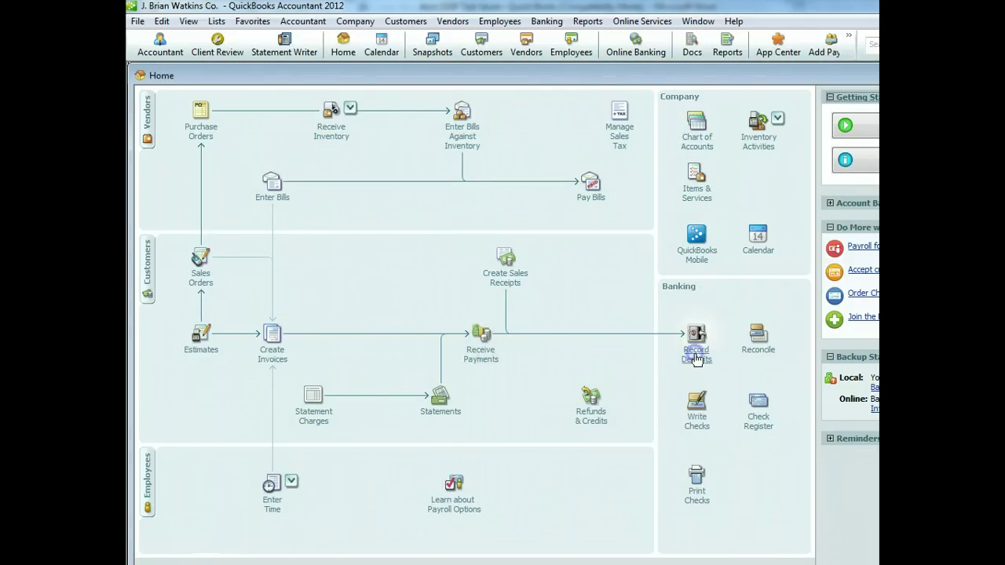
click(259, 284)
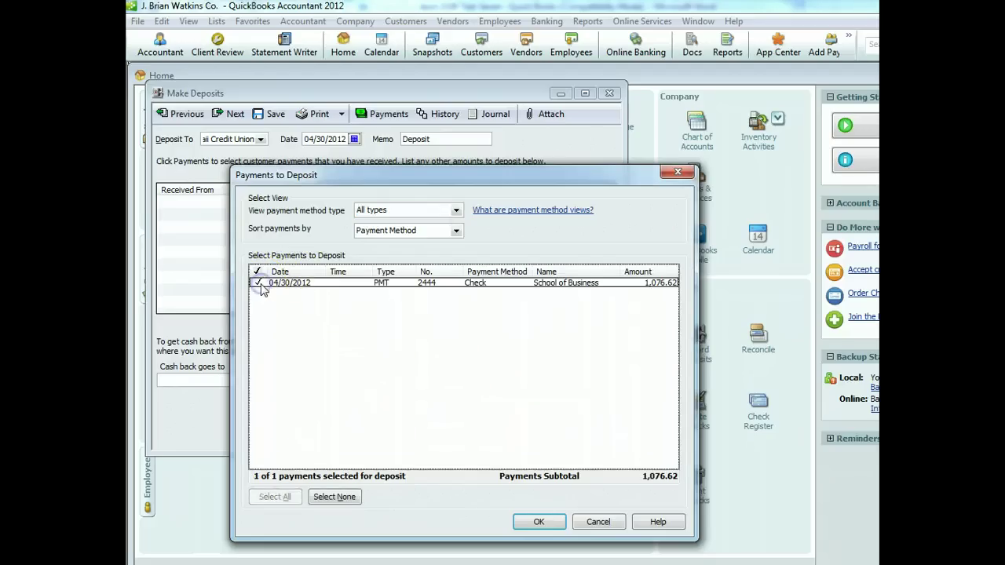
click(537, 523)
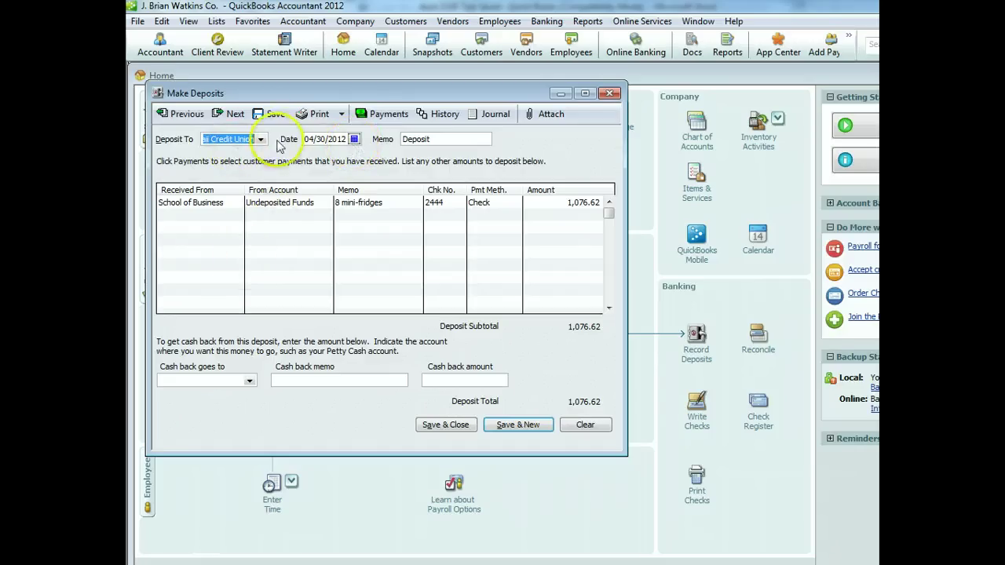
click(426, 425)
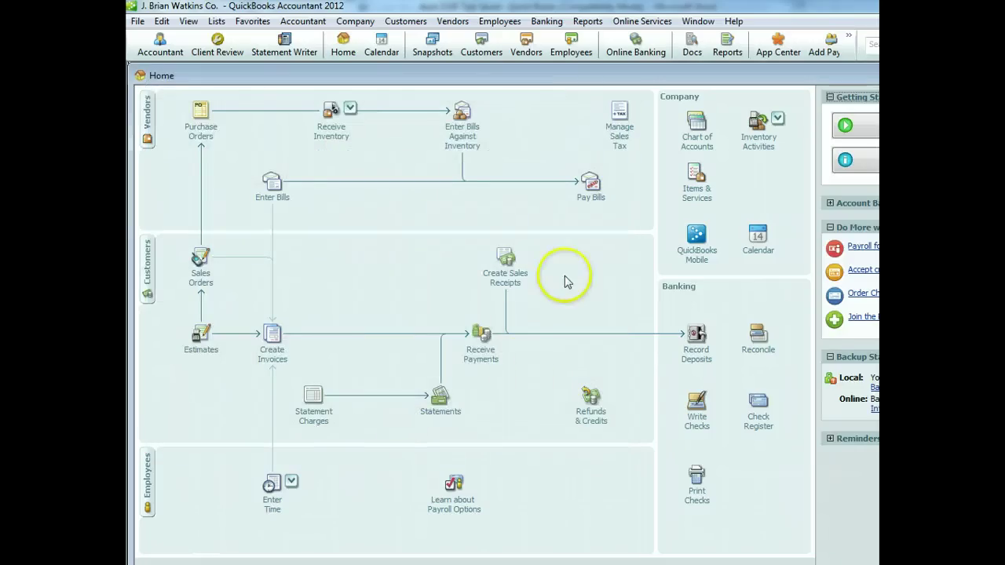
click(477, 355)
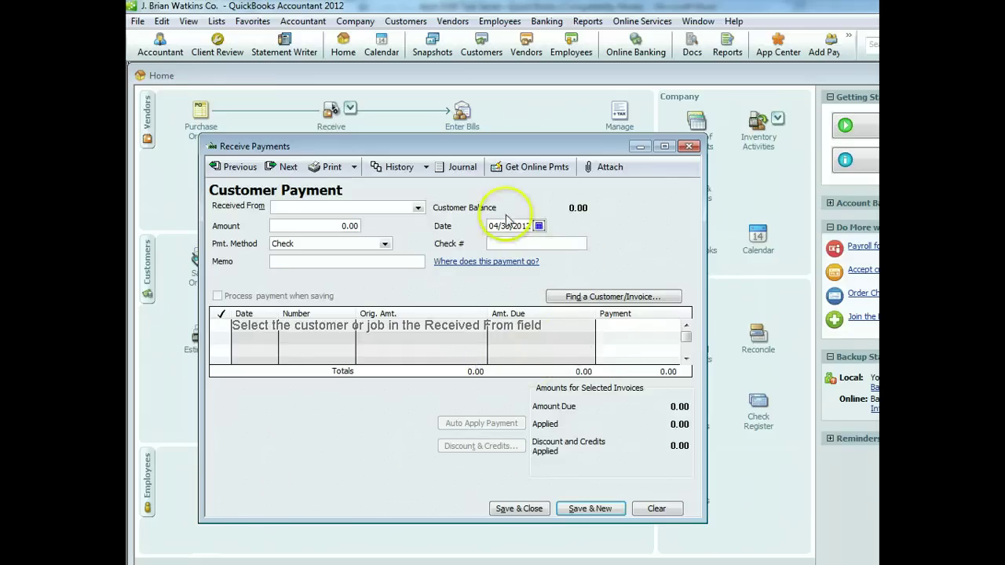
Enter check #499 for 3,305.24 from Paradise Rentals, Inc., dated 05/04/2012
click(539, 225)
click(609, 240)
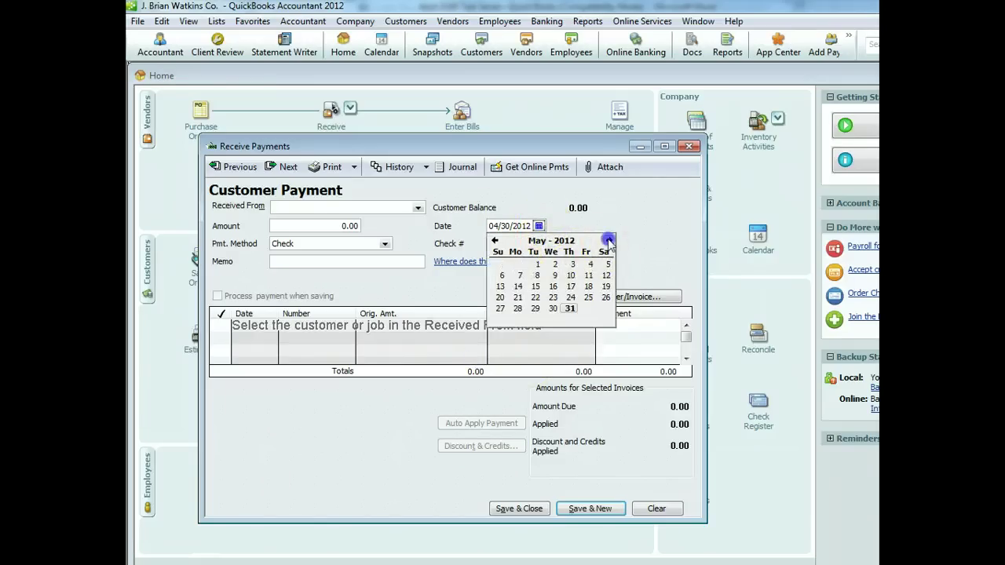
click(587, 265)
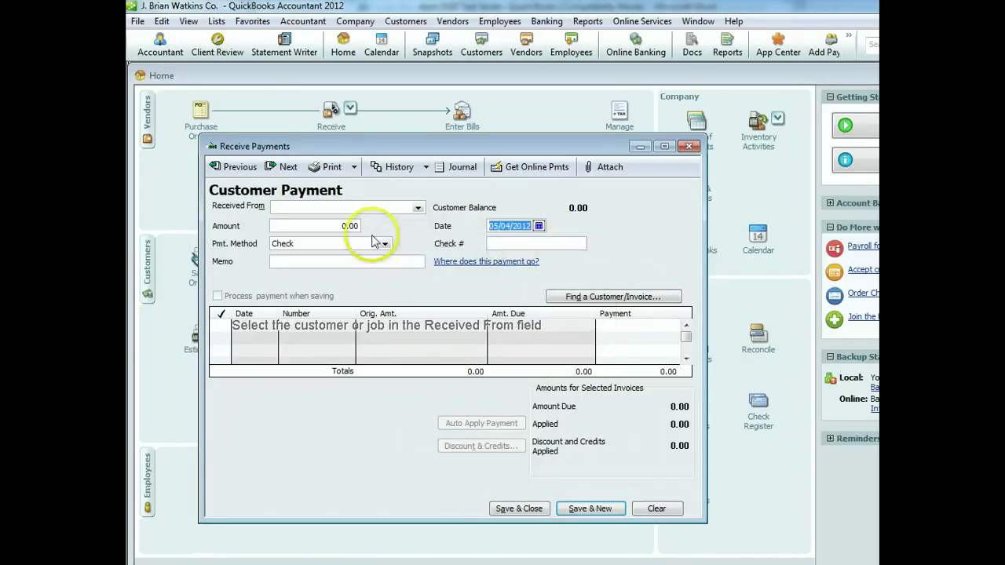
click(507, 243)
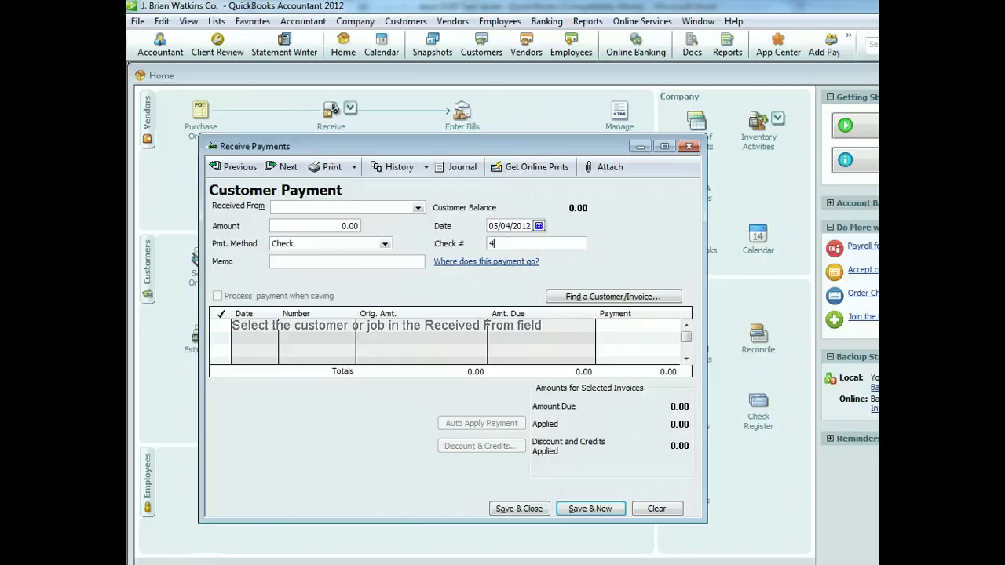
click(321, 226)
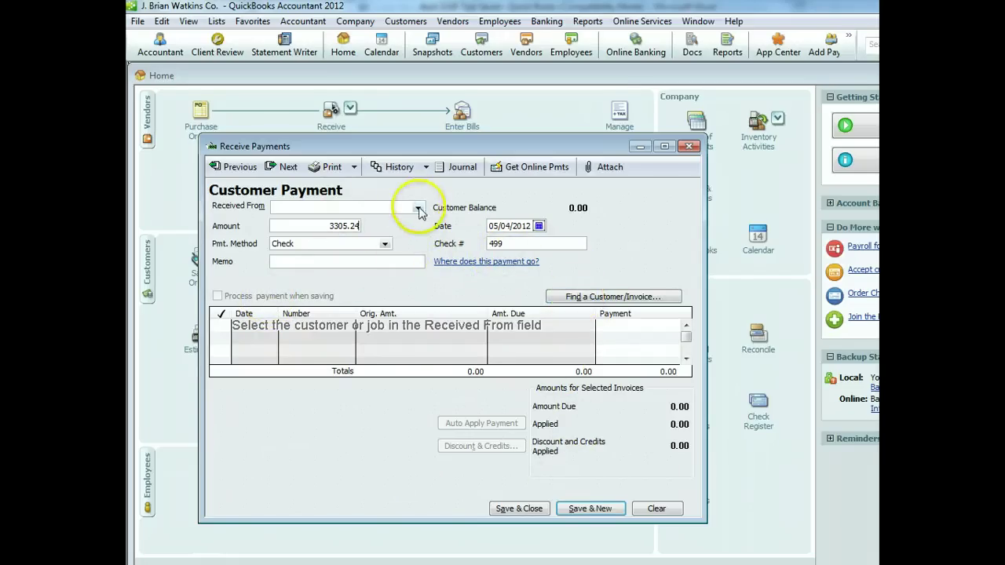
click(418, 207)
click(347, 262)
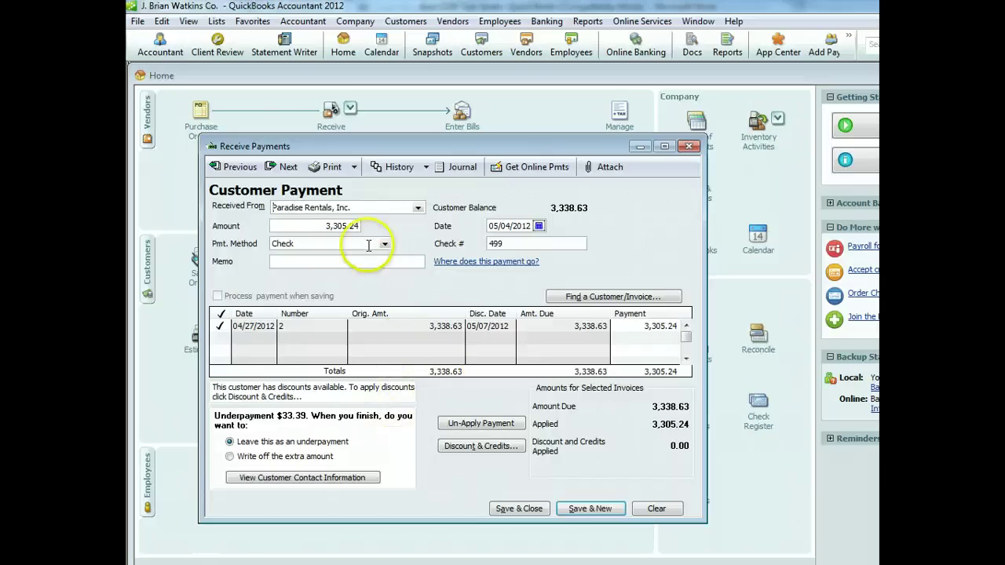
Apply the 33.39 early-payment discount to invoice 2 and save the payment
click(470, 446)
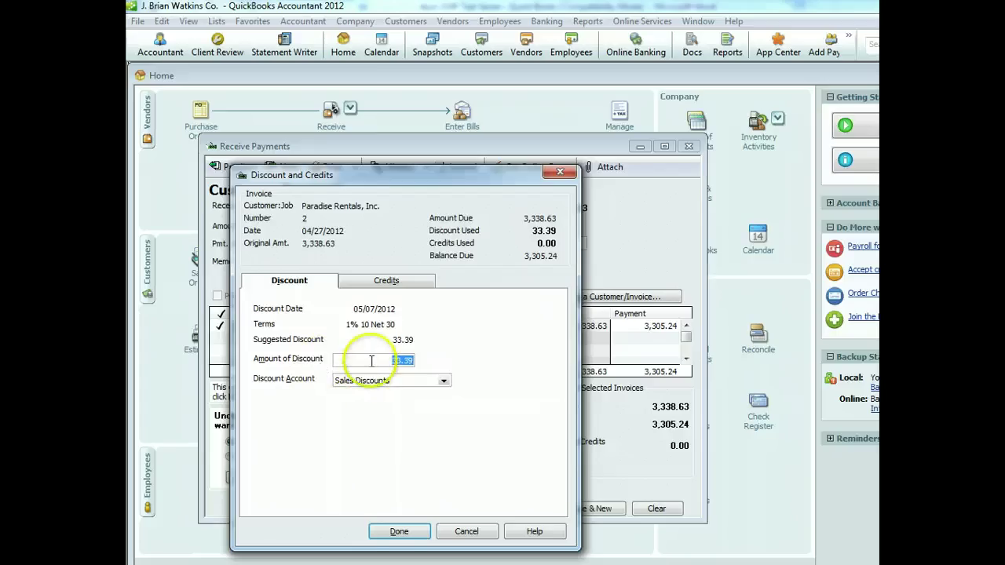
click(398, 532)
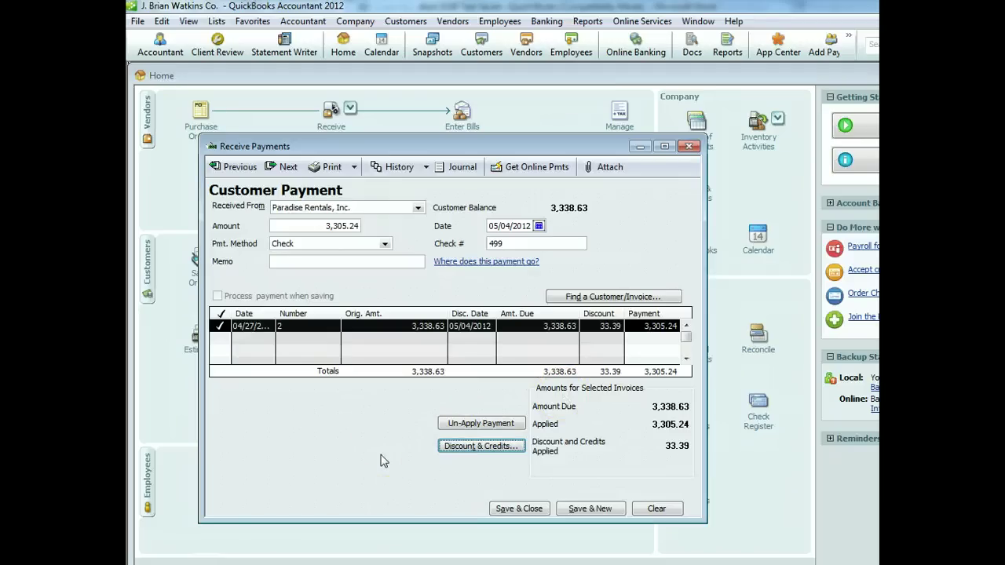
click(519, 508)
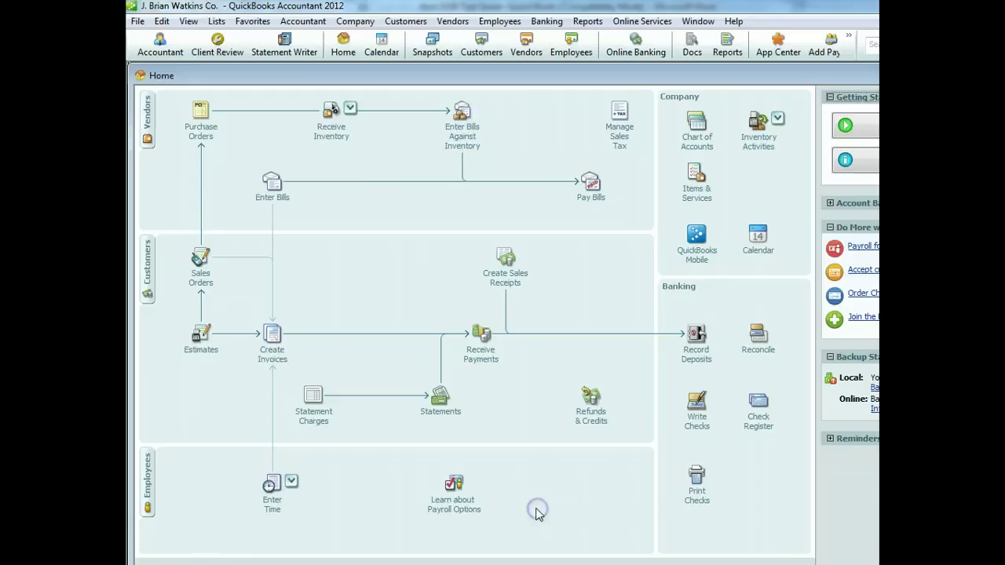
Record a deposit of the 3,305.24 Paradise Rentals payment into the credit union account
click(688, 358)
click(258, 283)
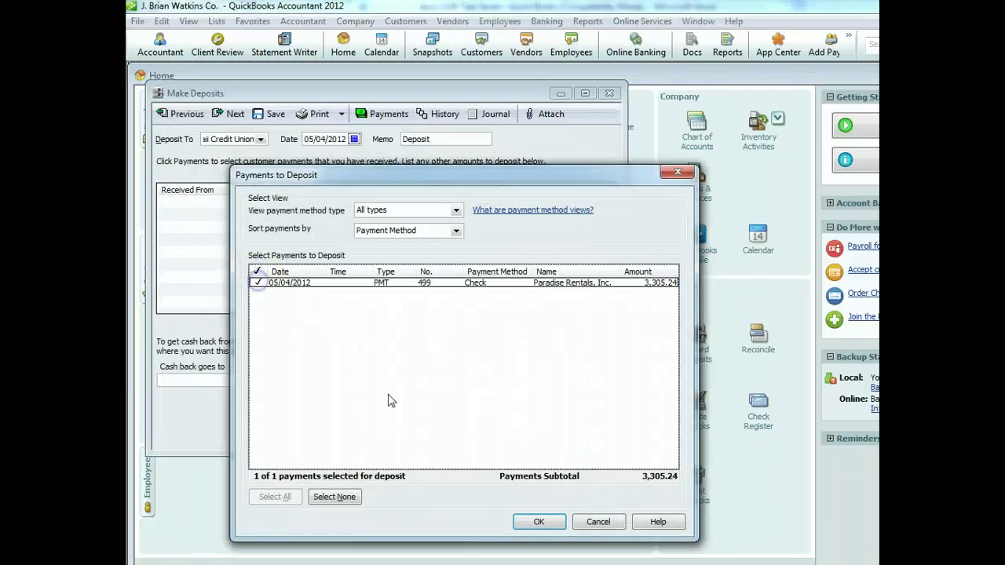
click(537, 521)
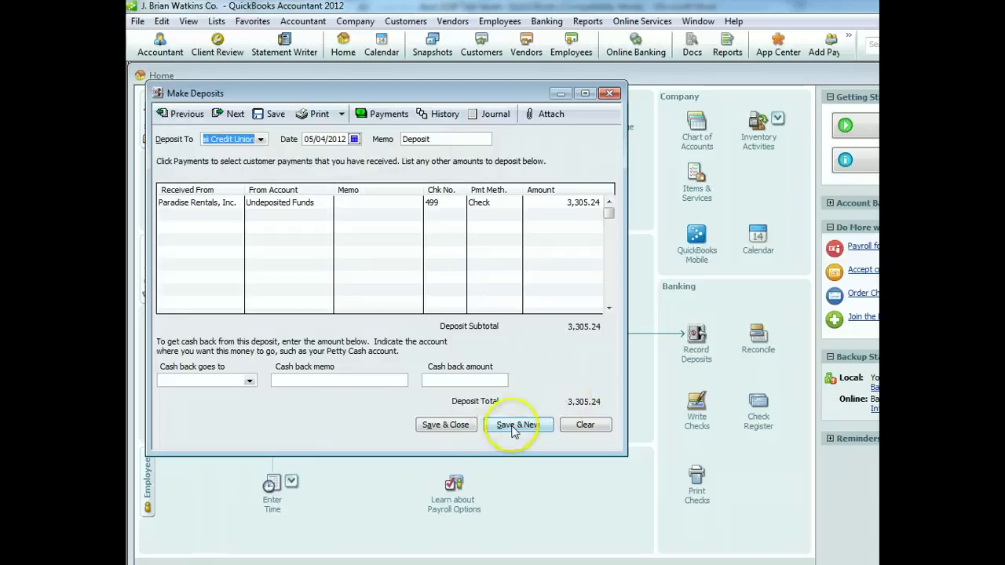
click(454, 428)
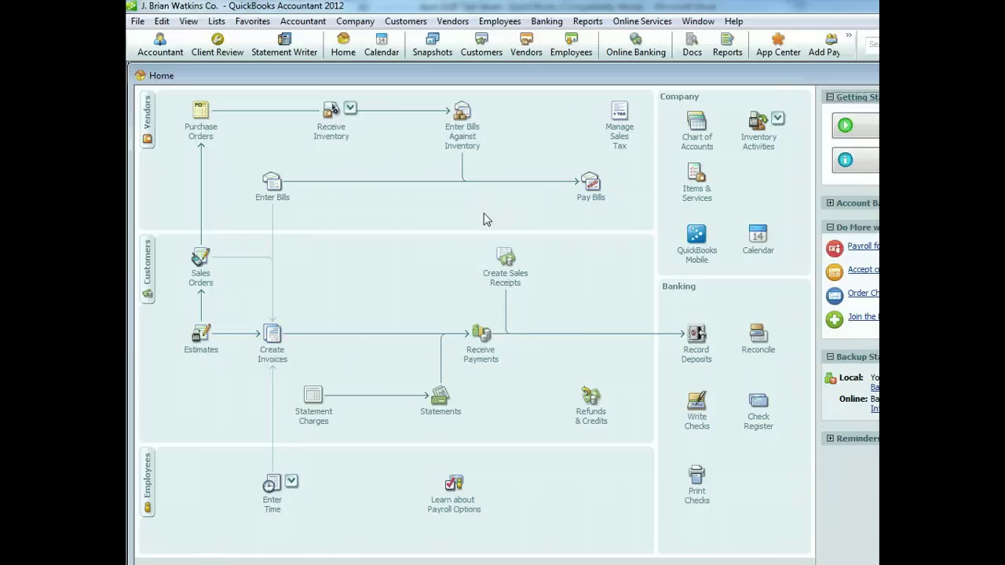
Begin reconciling with statement date 05/01/2012 and ending balance 5,460.75
click(752, 351)
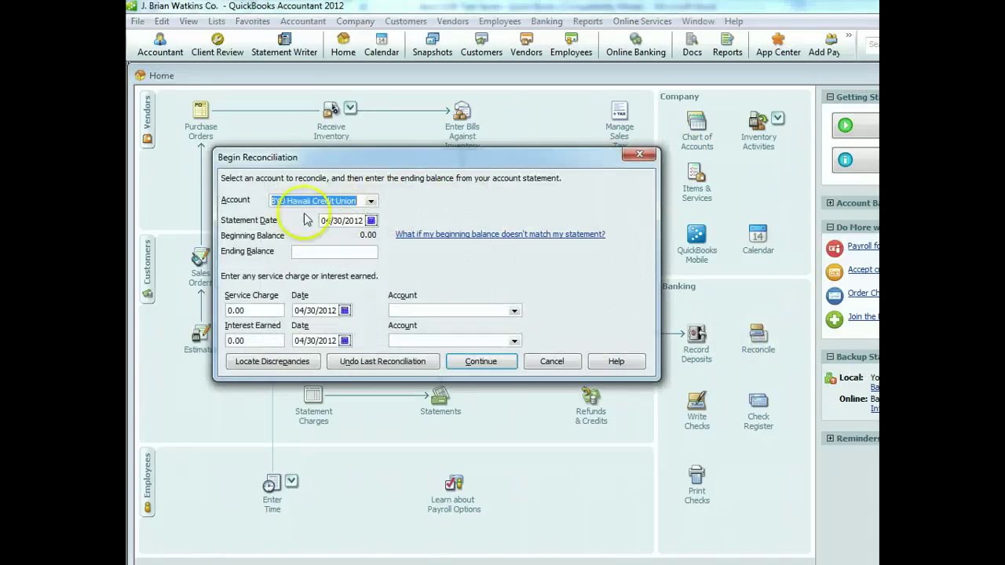
click(373, 220)
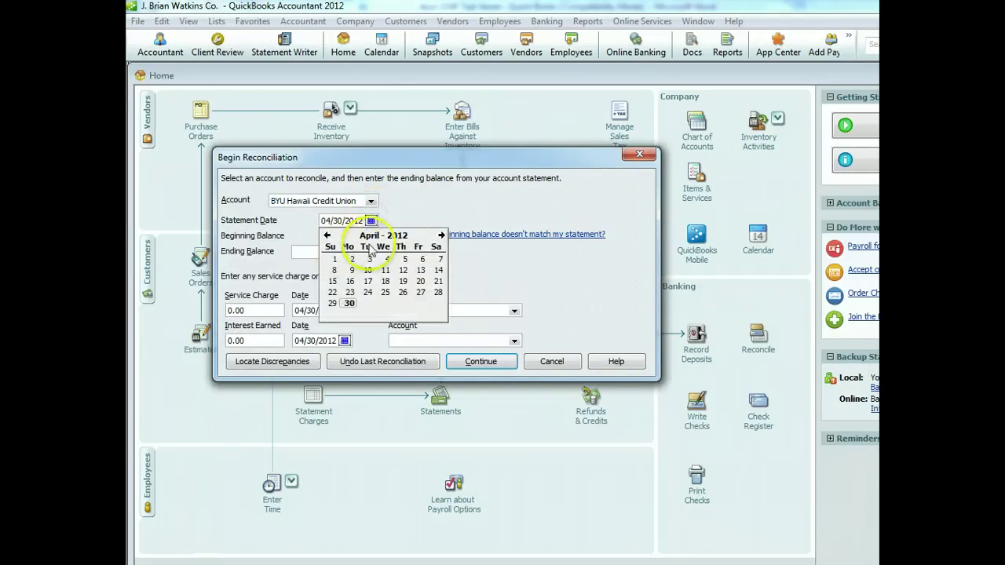
click(442, 235)
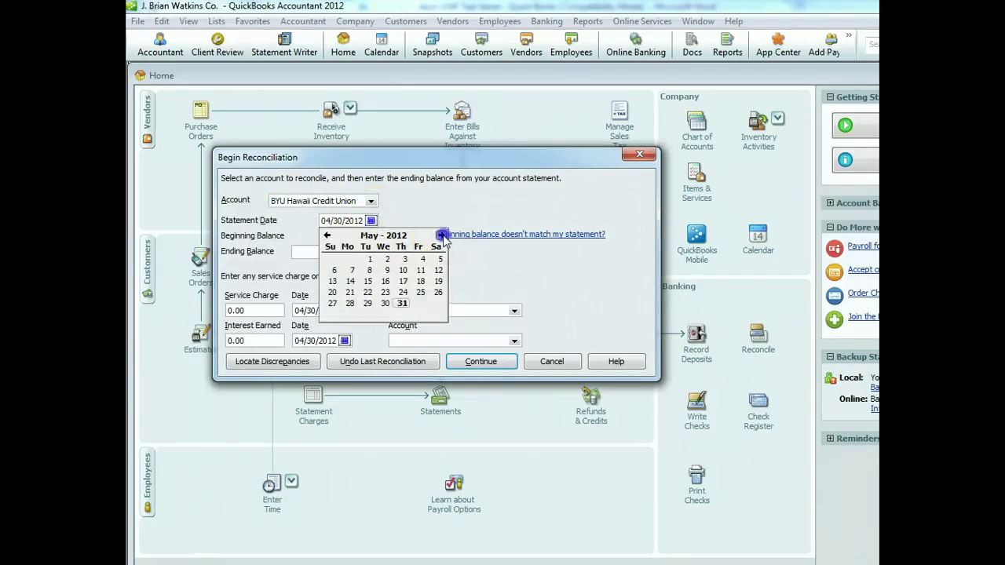
click(370, 259)
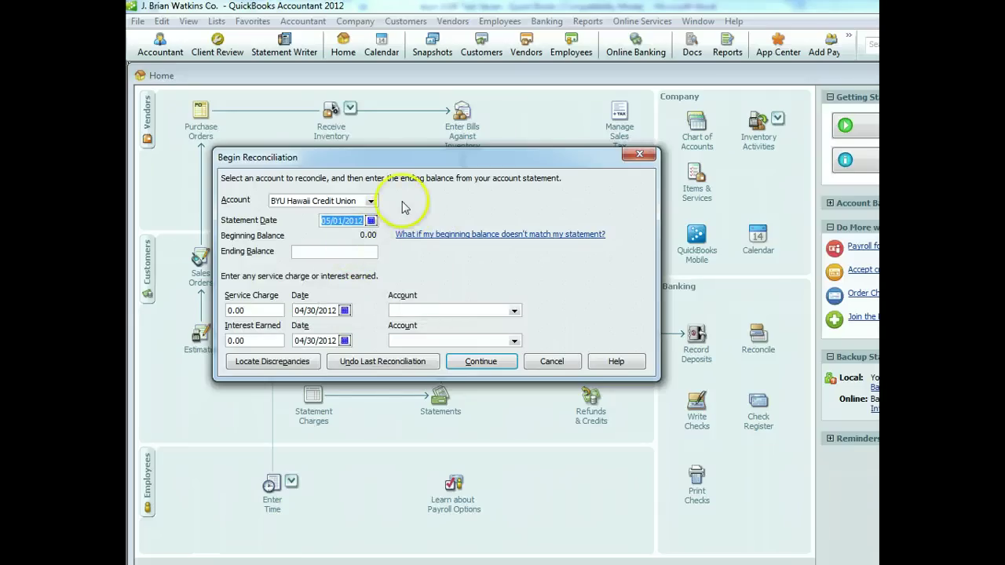
click(368, 251)
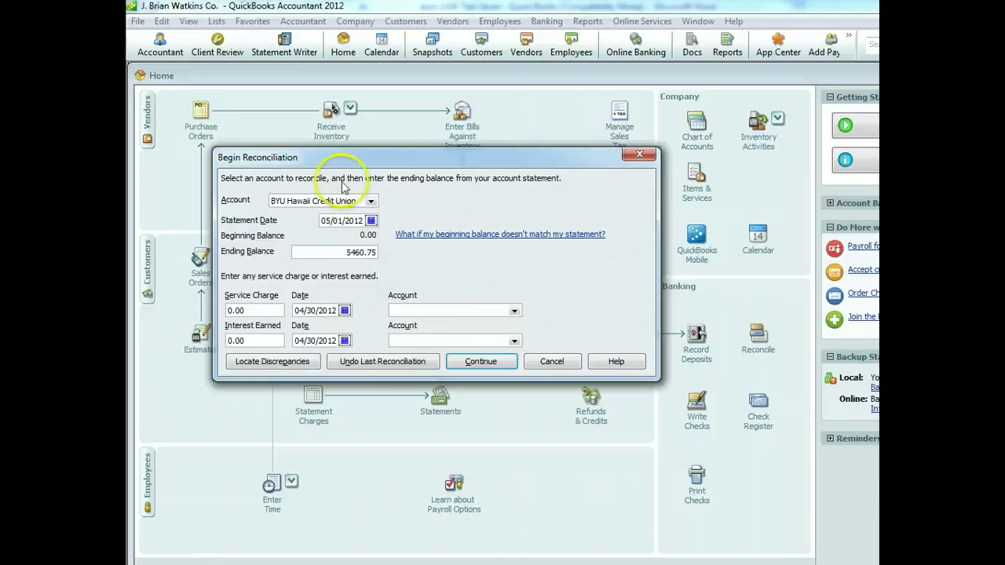
Add a 20.00 service charge dated 05/01/2012 to Bank Service Charges and continue
click(268, 310)
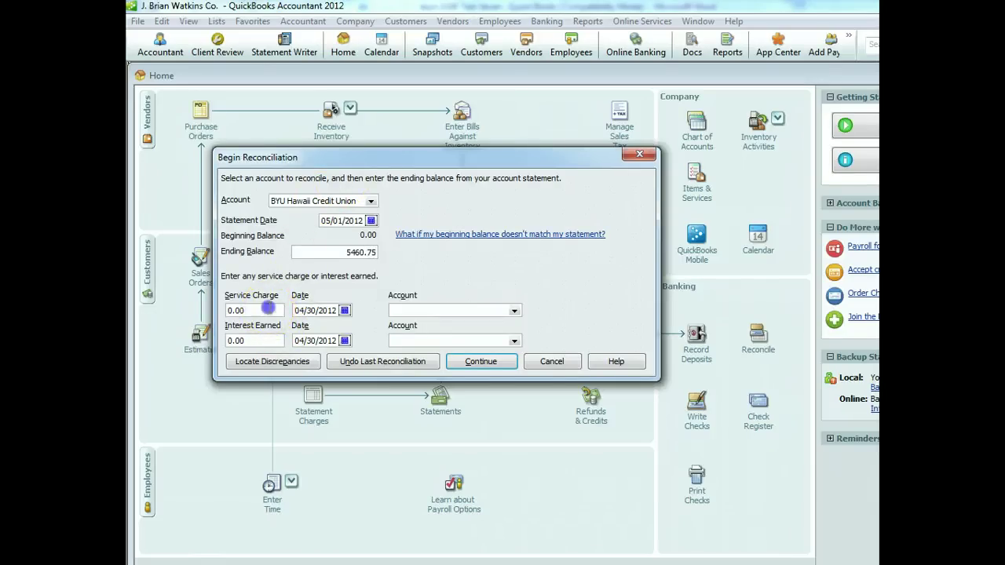
click(179, 309)
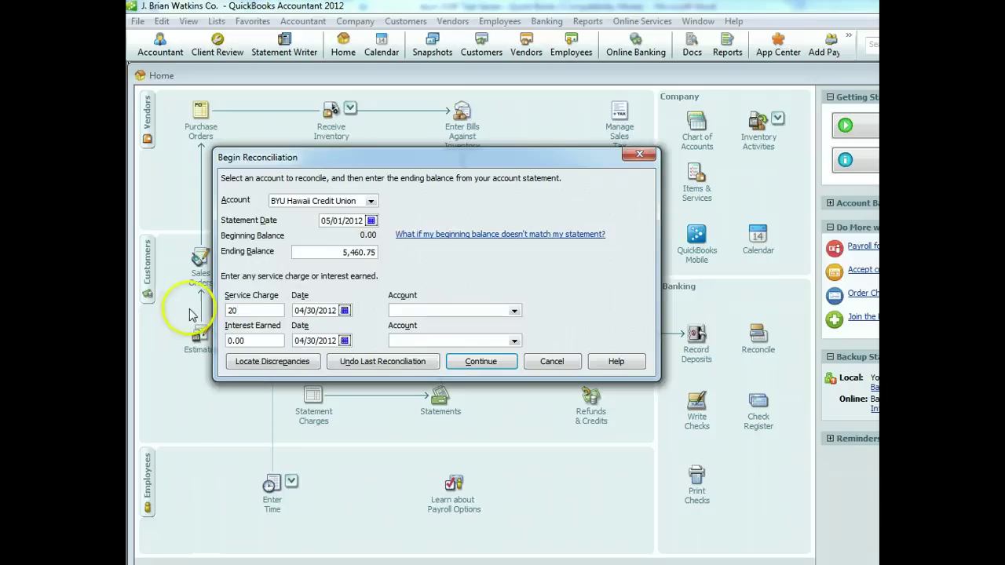
click(344, 310)
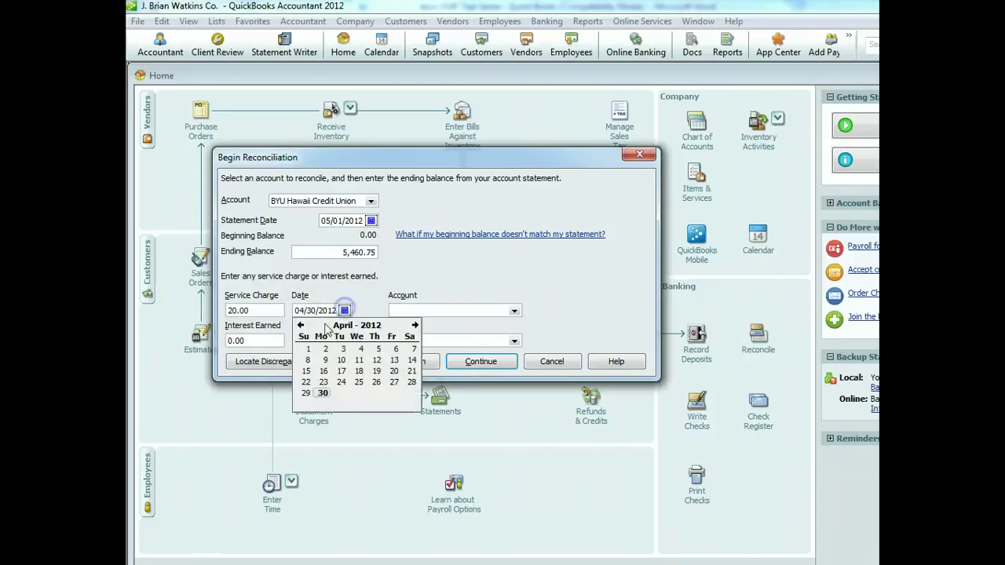
click(414, 324)
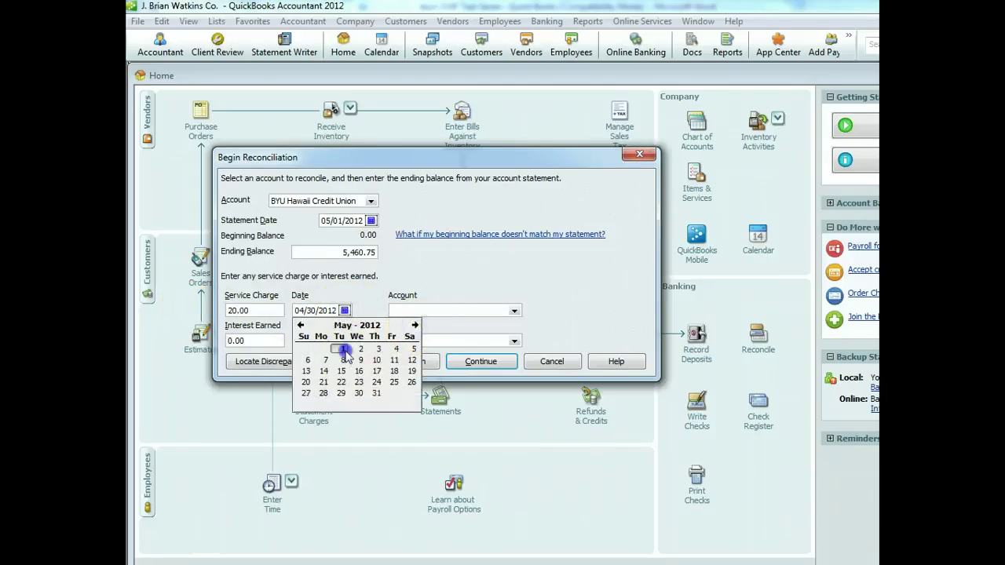
click(343, 349)
click(514, 311)
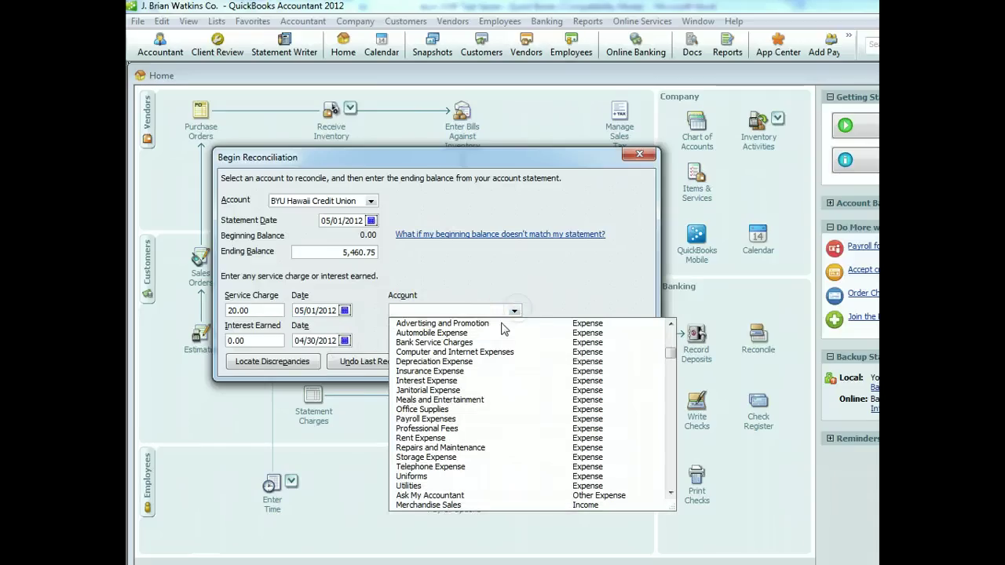
click(472, 342)
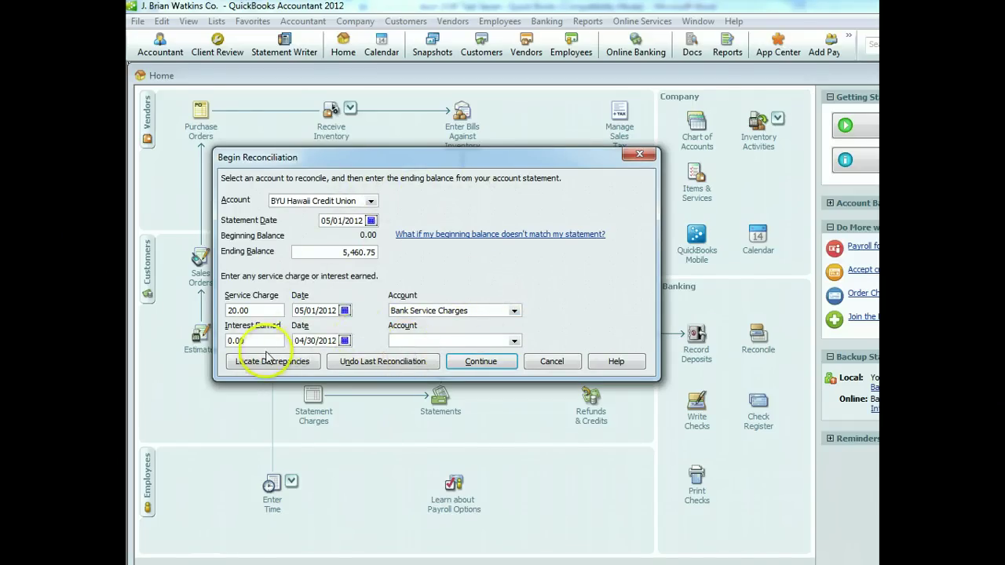
click(468, 364)
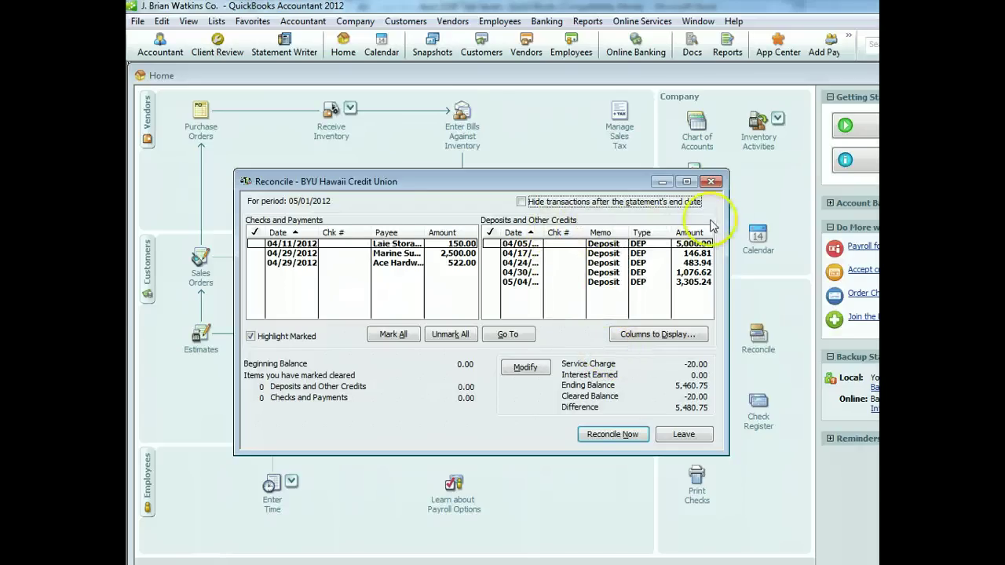
Clear the 150.00 Laie Storage check and the 04/05, 04/17, 04/24 deposits, then Reconcile Now
drag(725, 212, 808, 212)
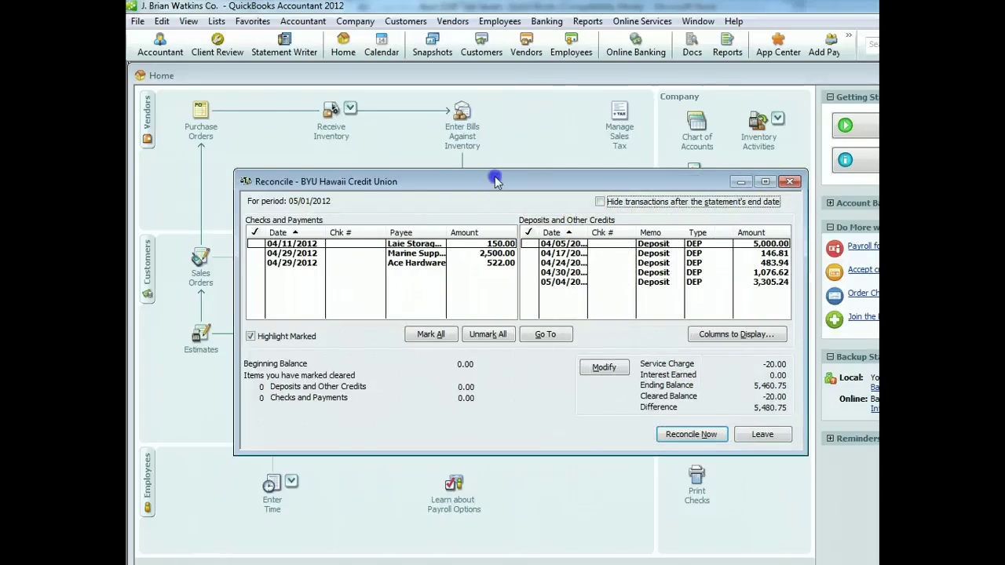
drag(511, 182, 458, 177)
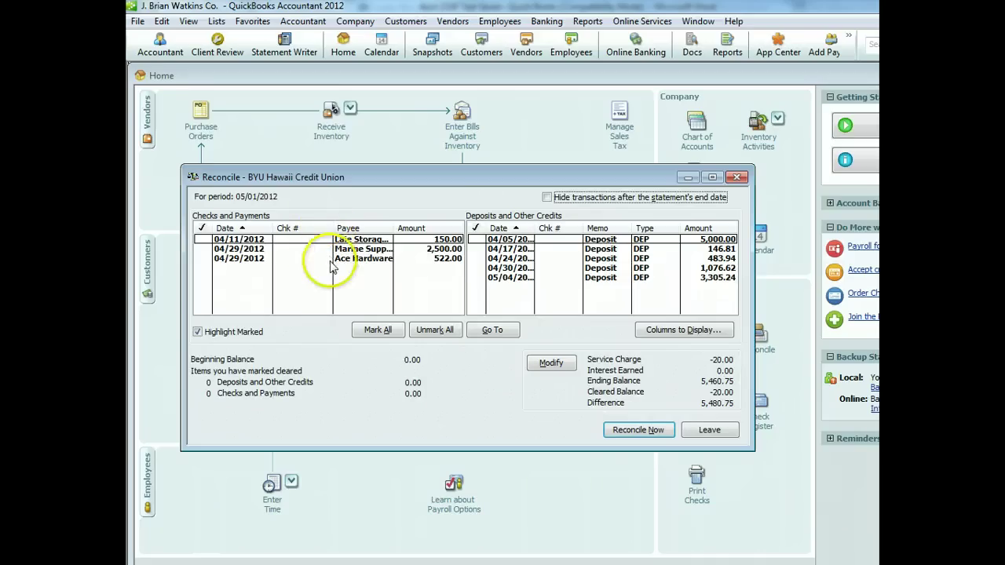
click(297, 249)
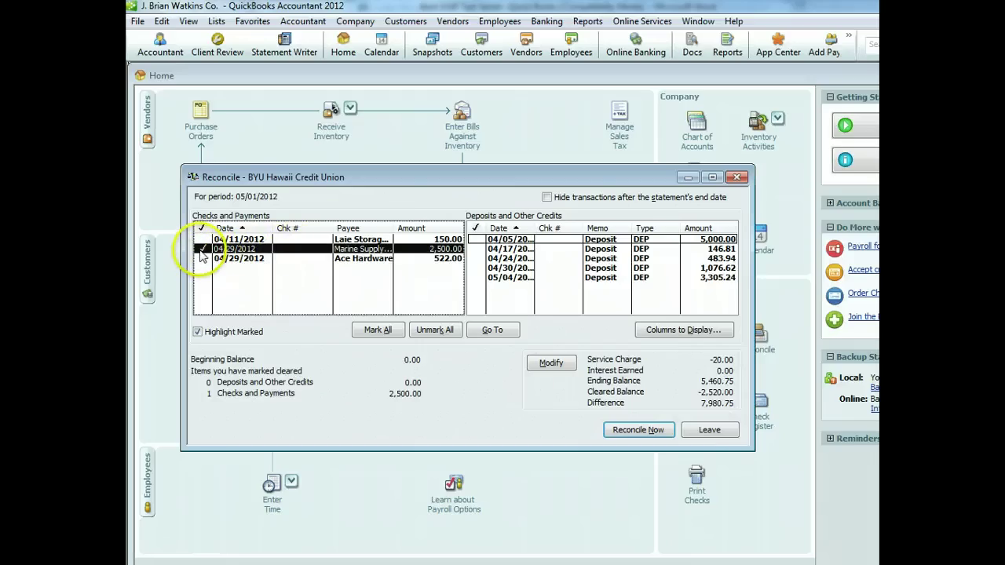
click(202, 249)
click(201, 239)
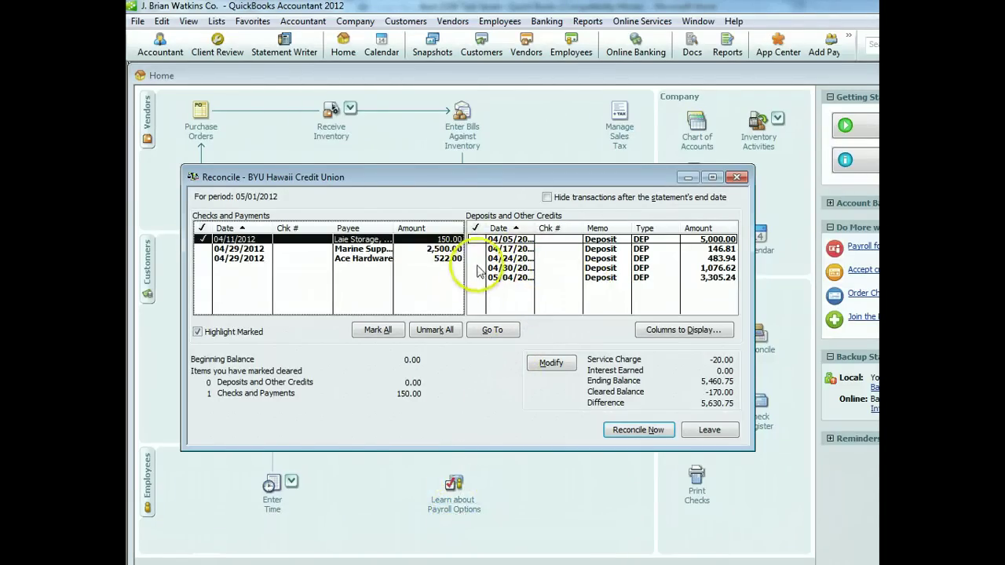
click(479, 259)
click(477, 248)
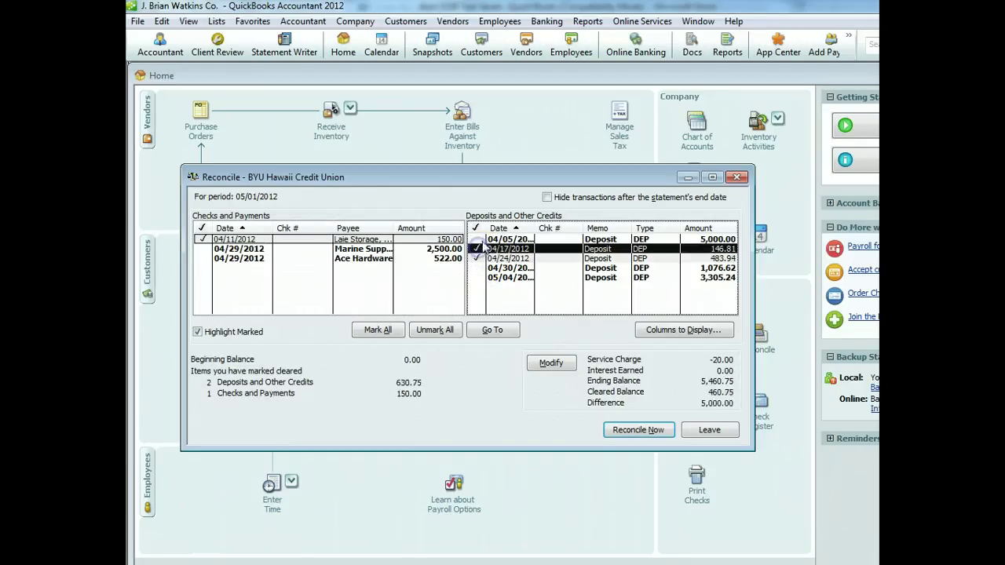
click(478, 238)
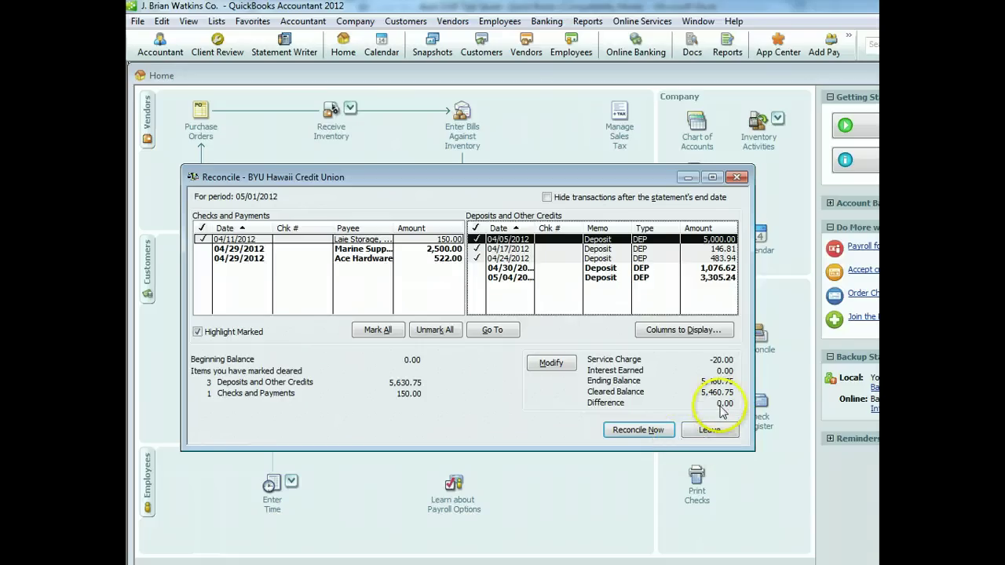
click(663, 432)
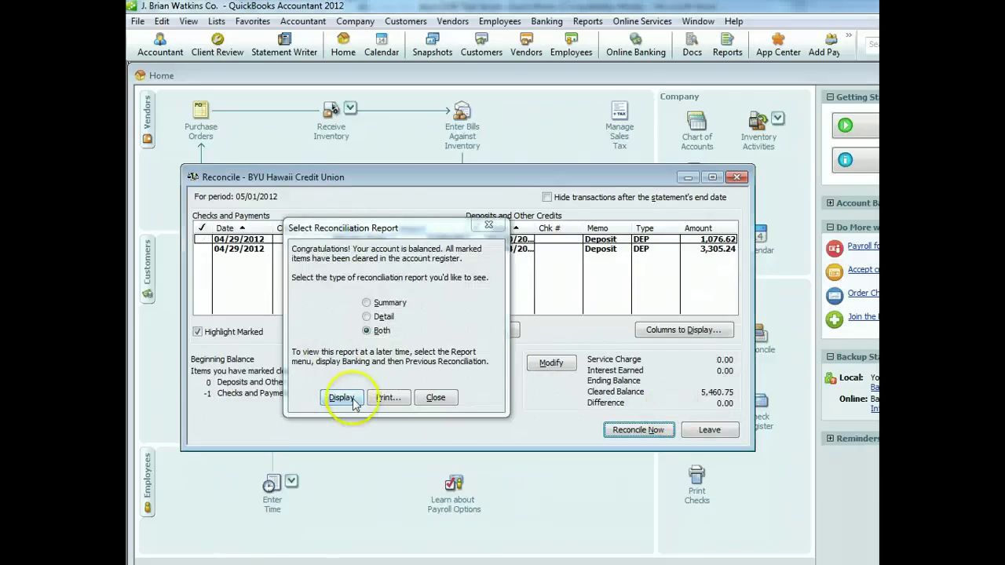
Display both the Reconciliation Summary and Detail reports and arrange their windows
click(352, 399)
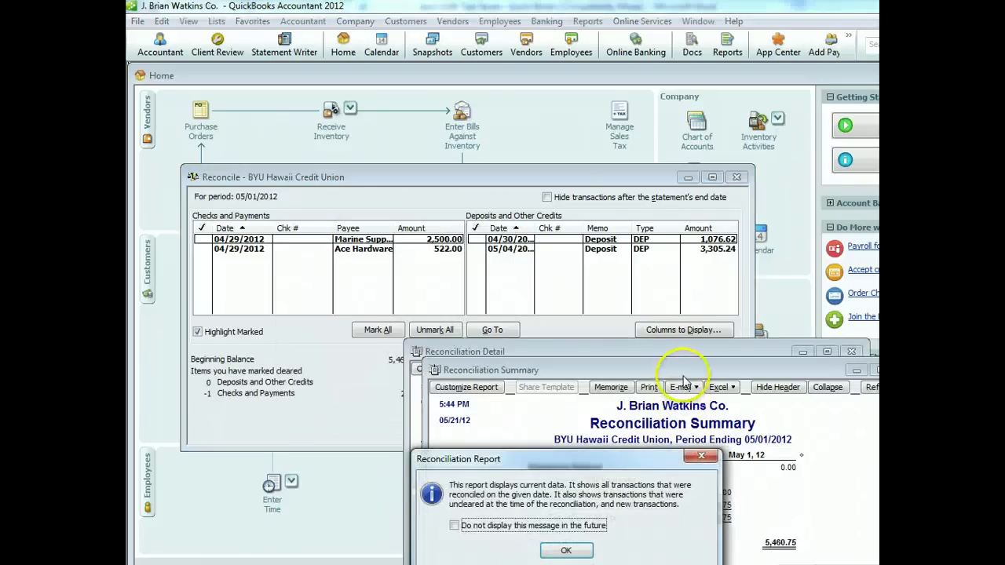
click(565, 550)
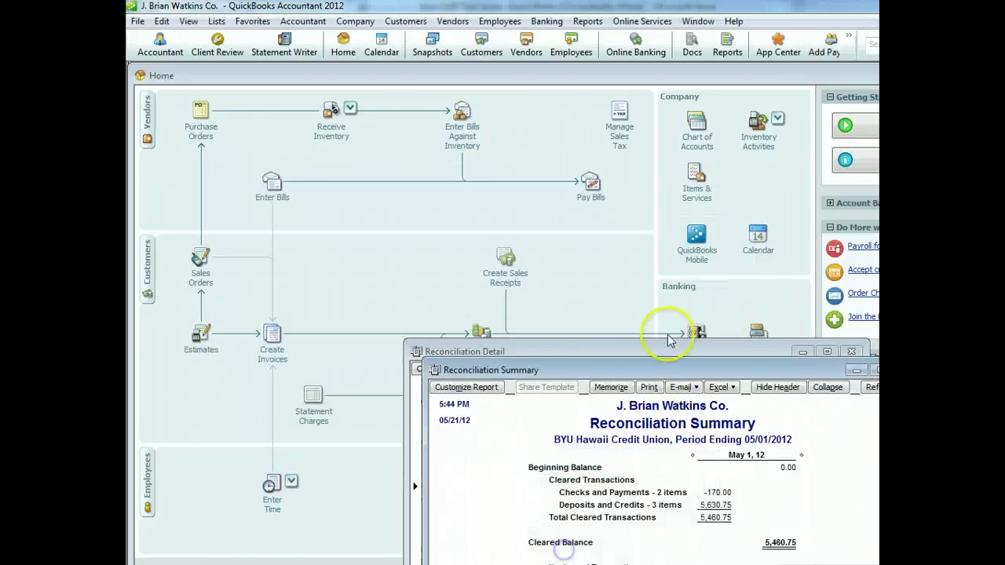
drag(666, 369, 519, 95)
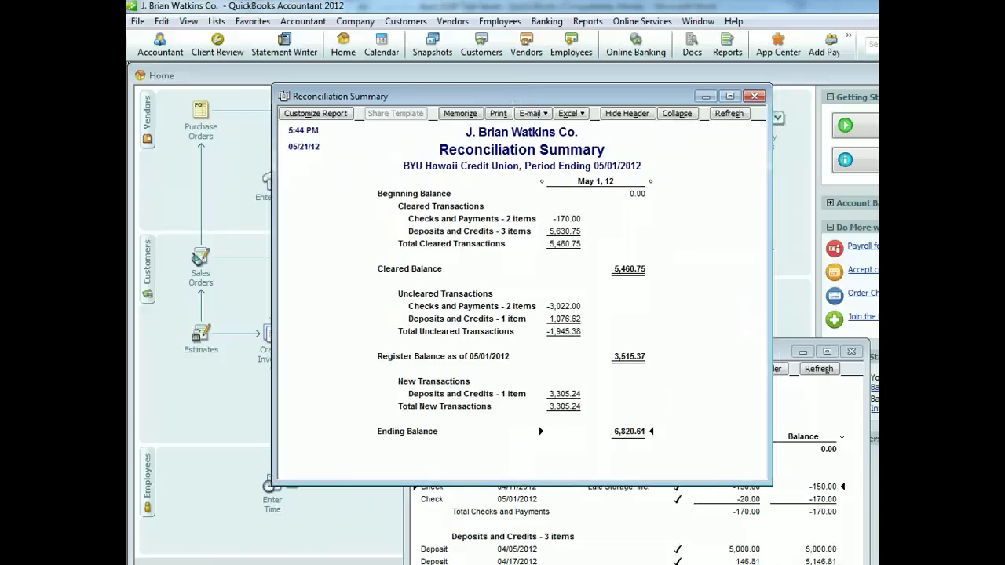
drag(780, 352, 637, 89)
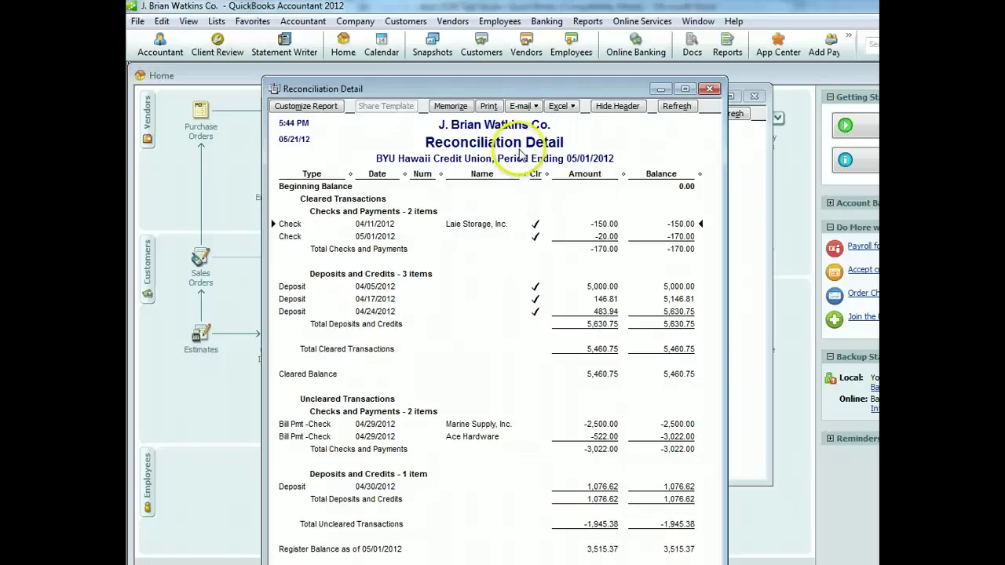
Print the Reconciliation Detail report via CutePDF Writer as 'Reconciliation Detail' on the desktop
click(489, 107)
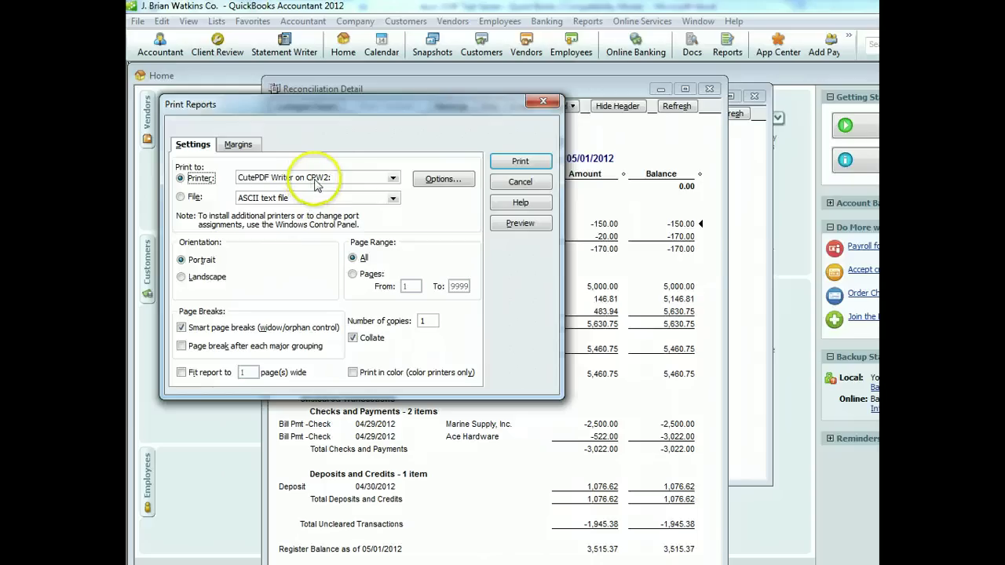
click(392, 178)
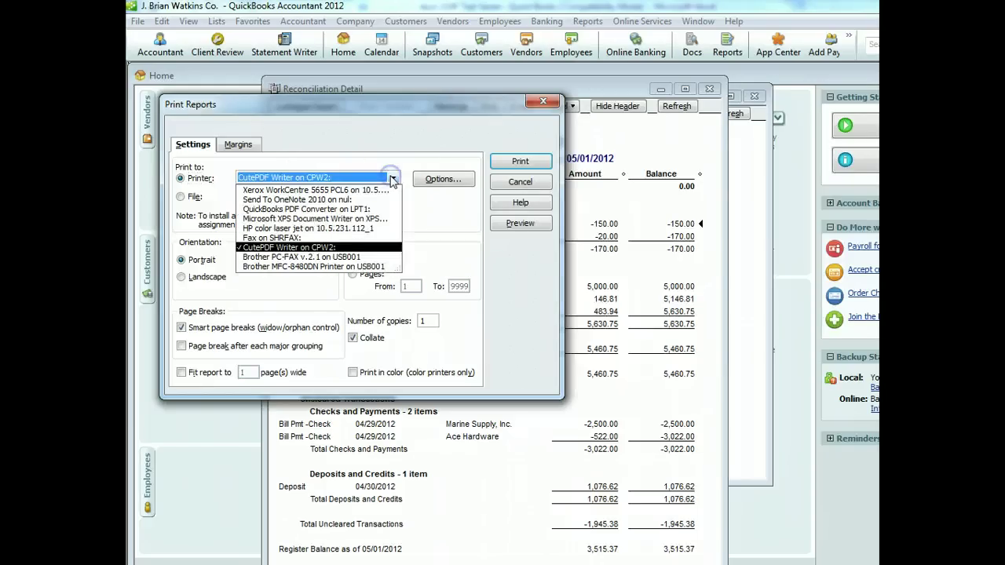
click(323, 247)
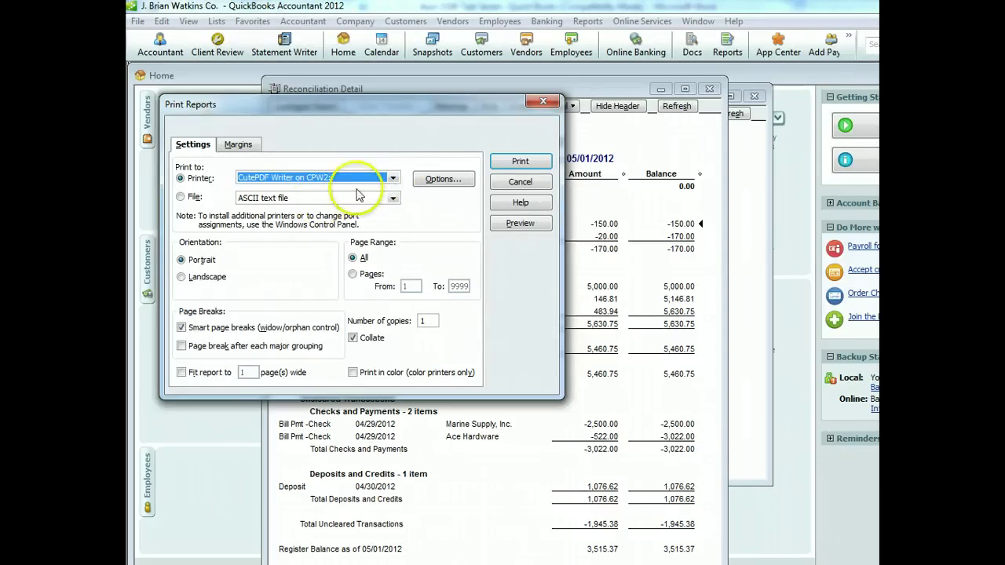
click(520, 161)
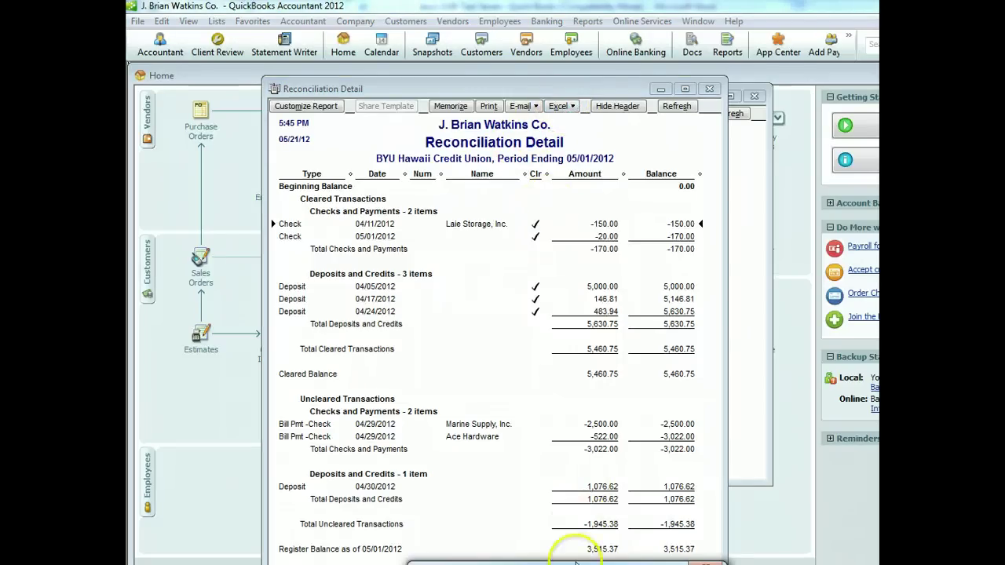
drag(576, 563, 479, 242)
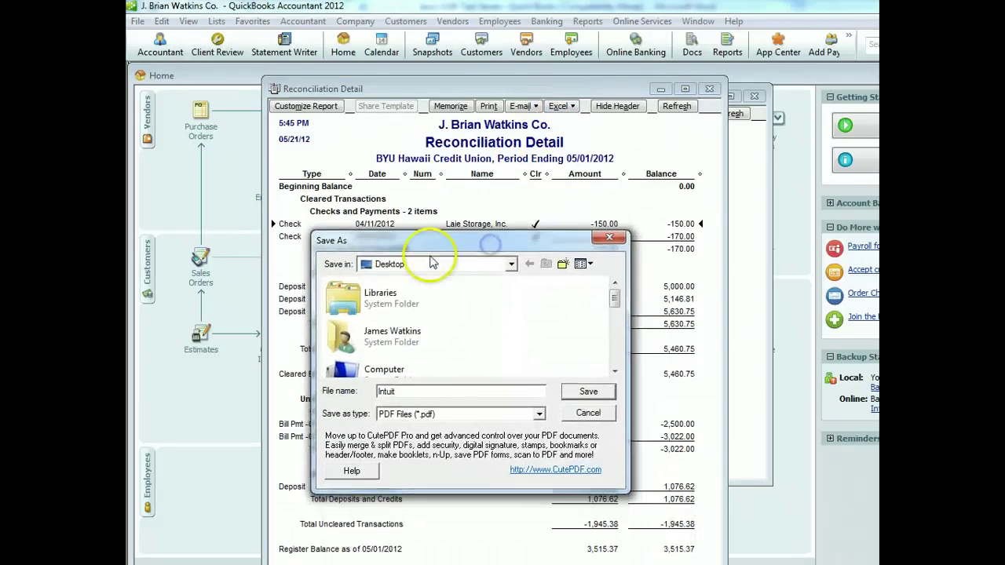
double_click(428, 390)
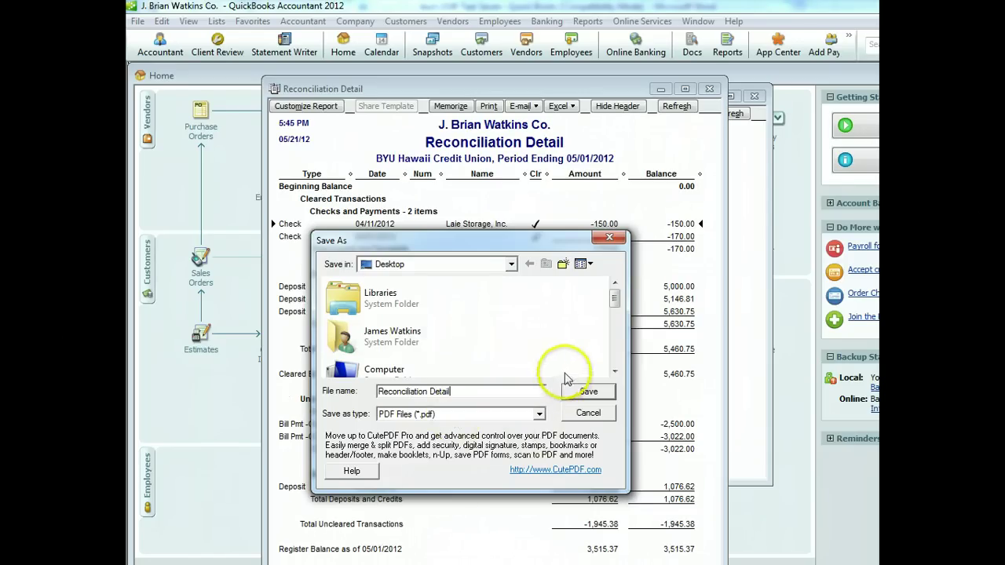
click(589, 391)
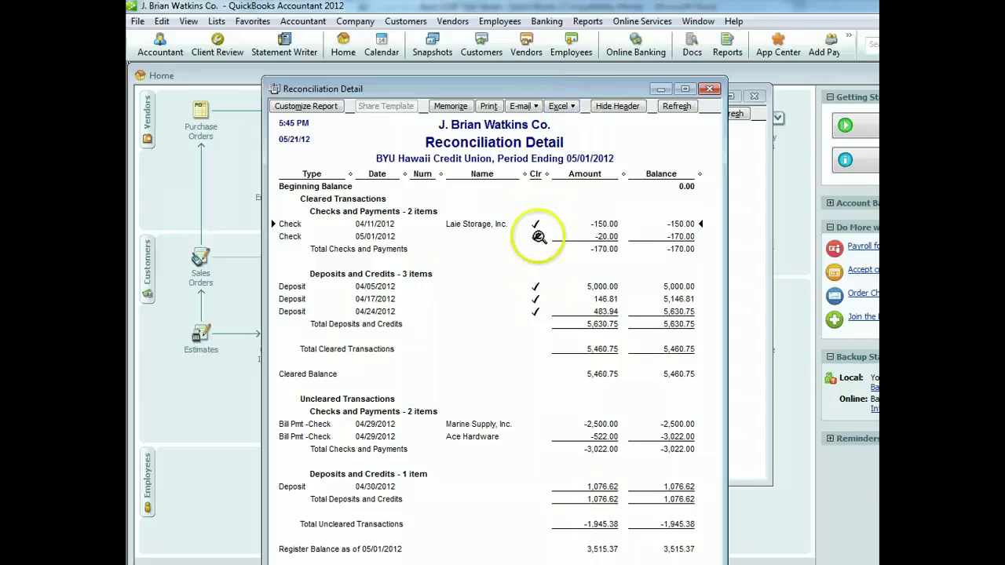
Close the Detail report, save the Summary as 'Reconciliation Summary' PDF on the desktop, and close it
click(710, 91)
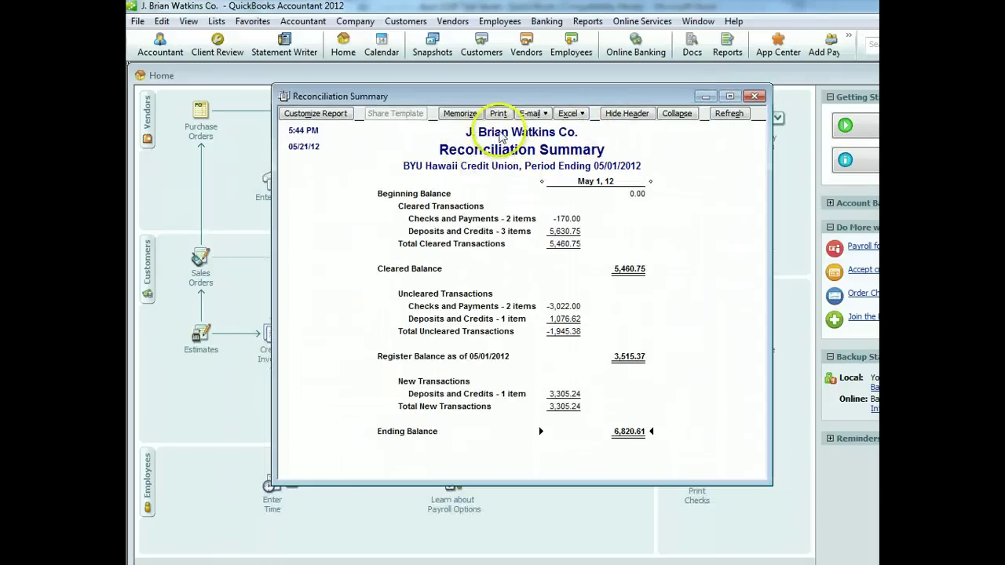
click(499, 115)
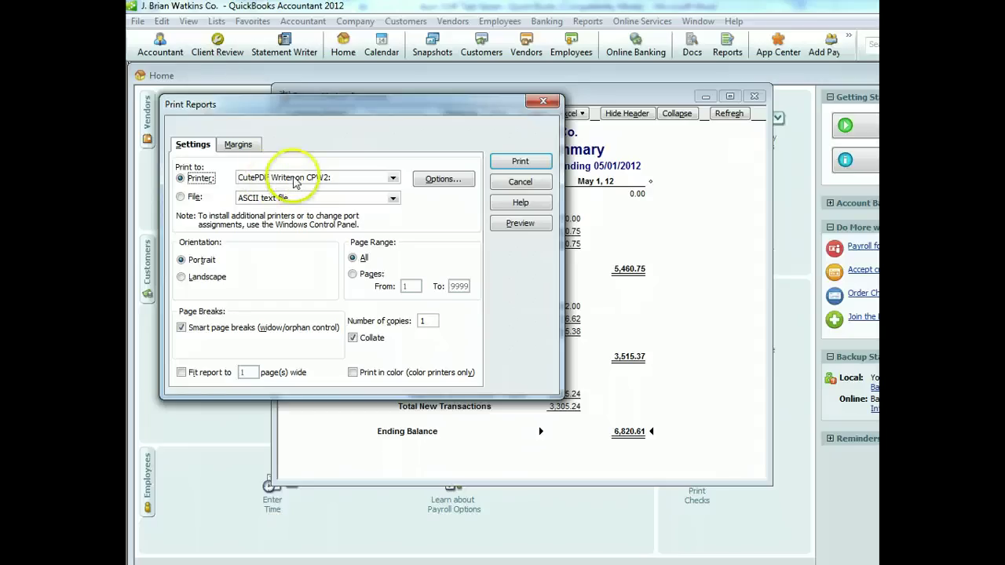
click(527, 161)
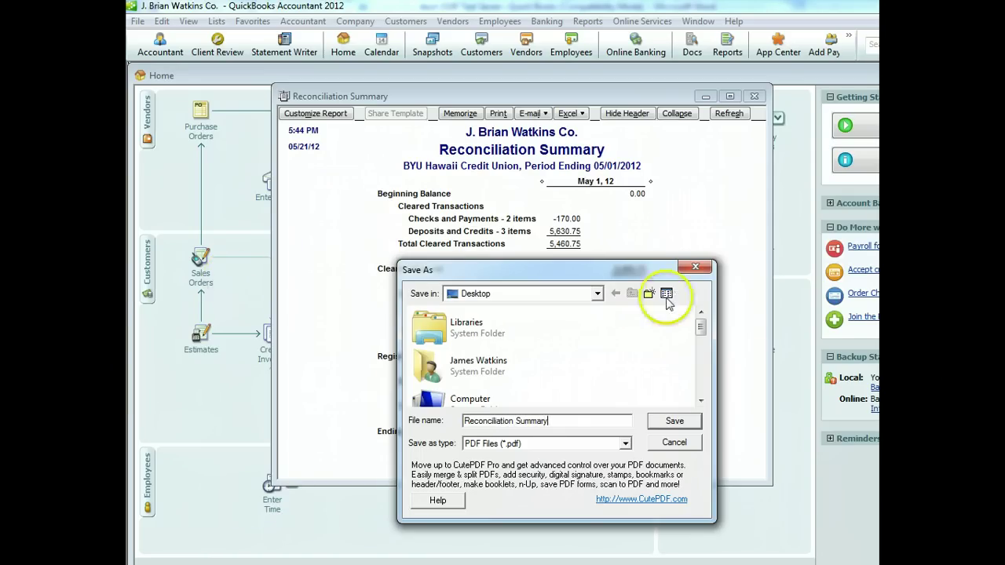
click(674, 421)
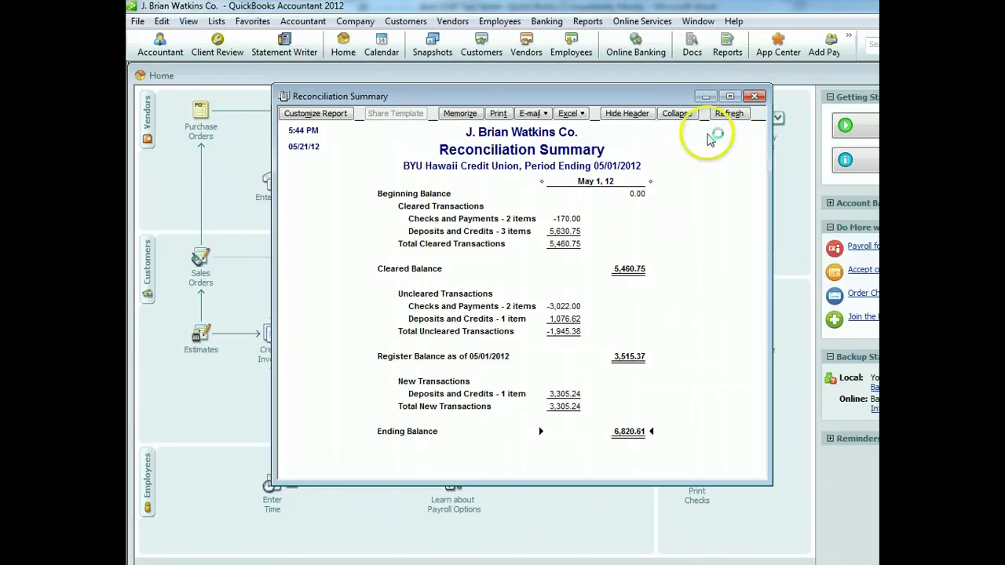
click(755, 97)
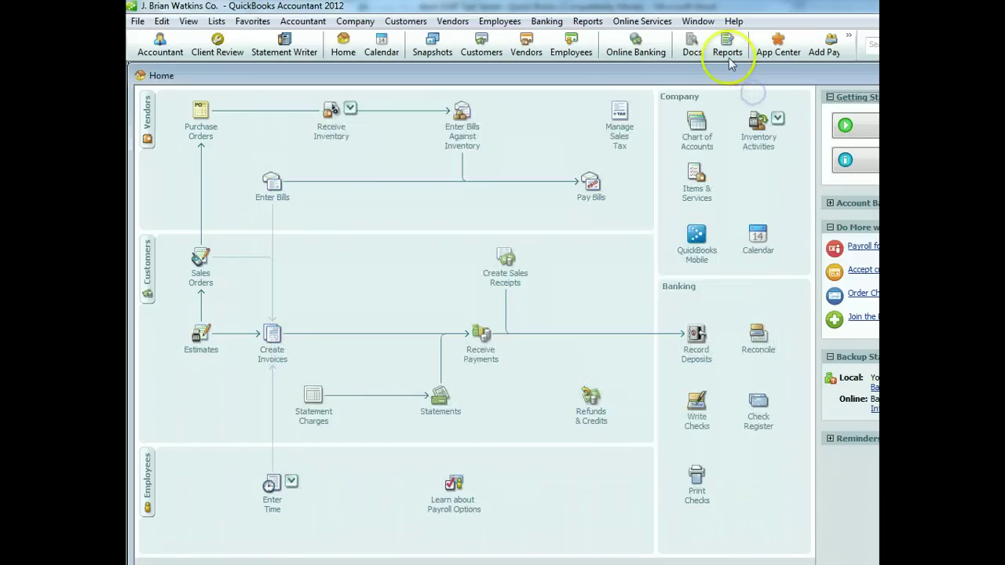
Open Reports > Company & Financial > Balance Sheet Standard, as of May 21, 2012
click(587, 22)
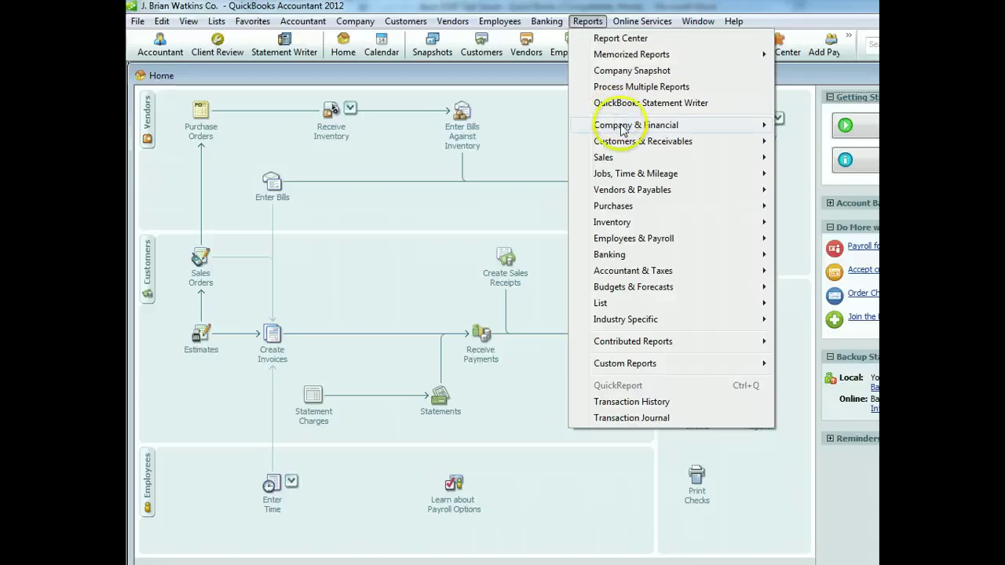
mouse_move(624, 127)
click(830, 326)
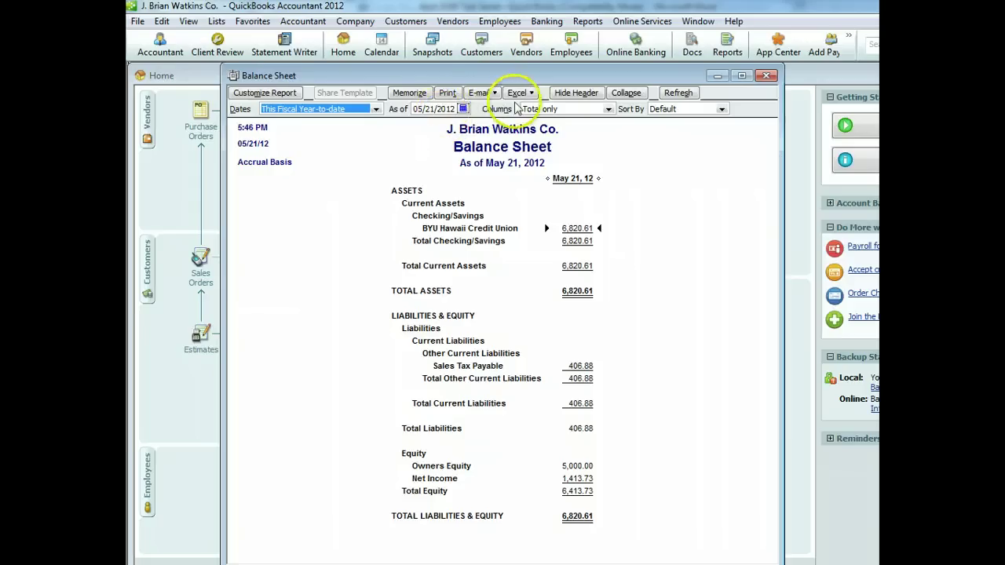
Print the Balance Sheet to CutePDF Writer as 'Balance Sheet' on the desktop, then close the report
click(453, 96)
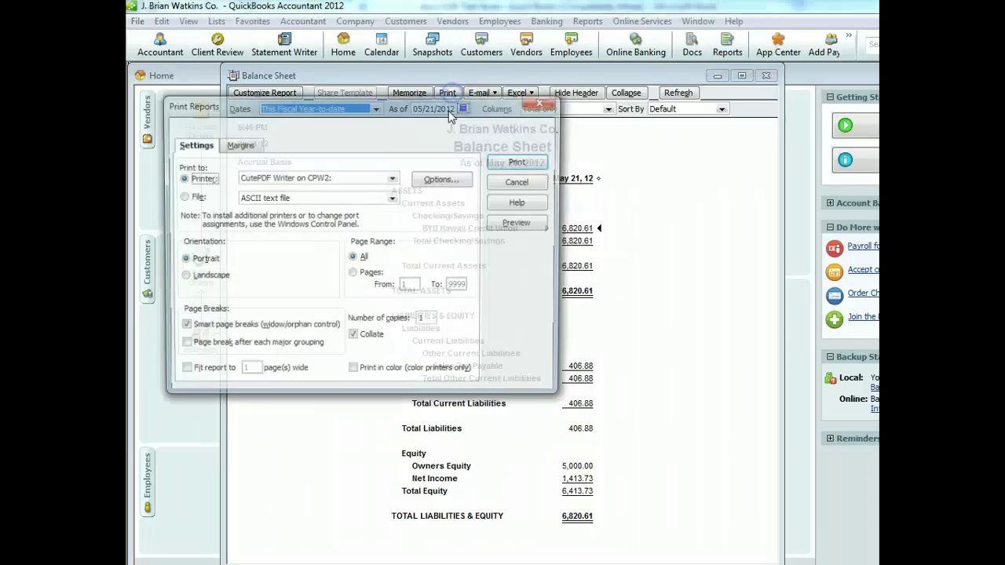
click(522, 162)
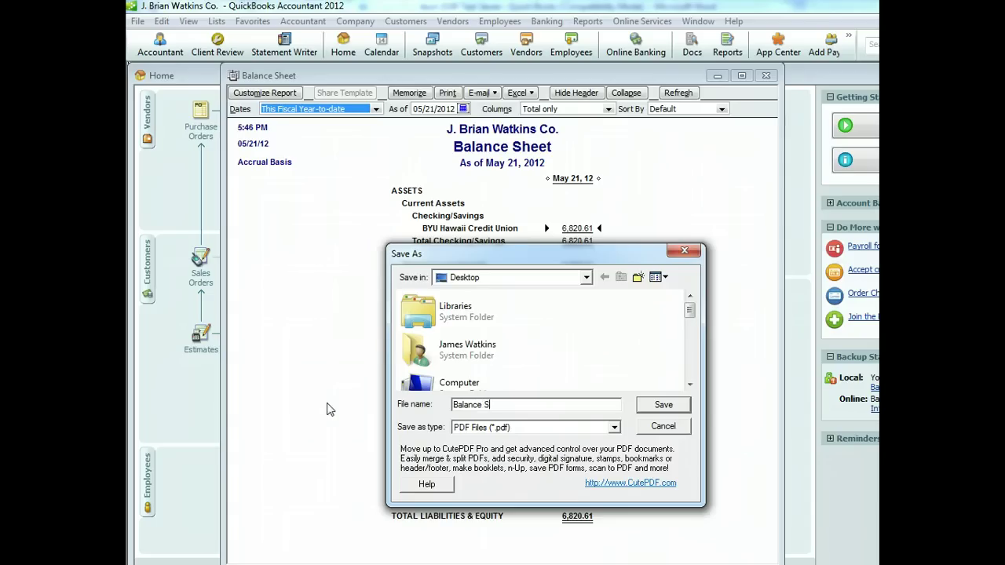
click(664, 404)
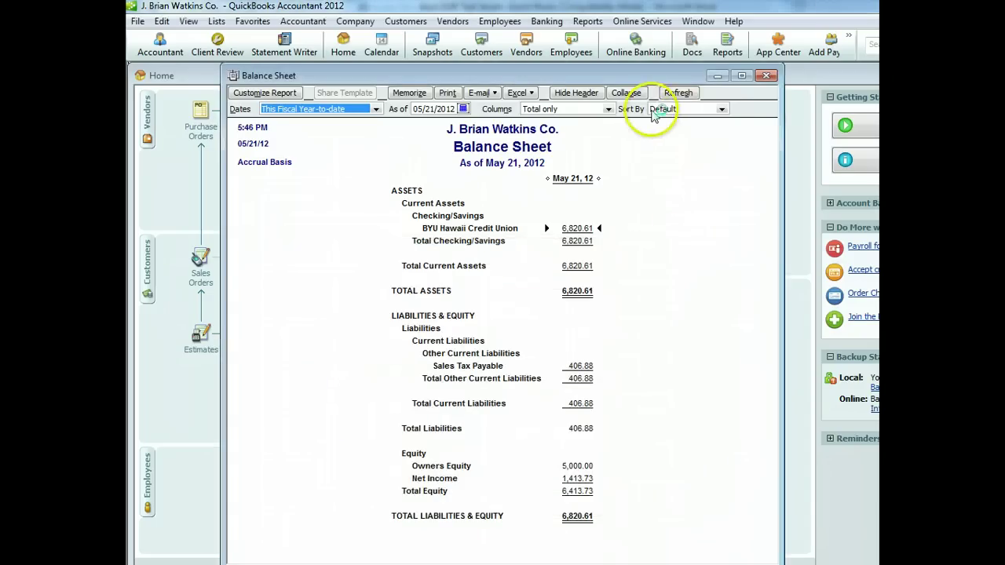
click(766, 78)
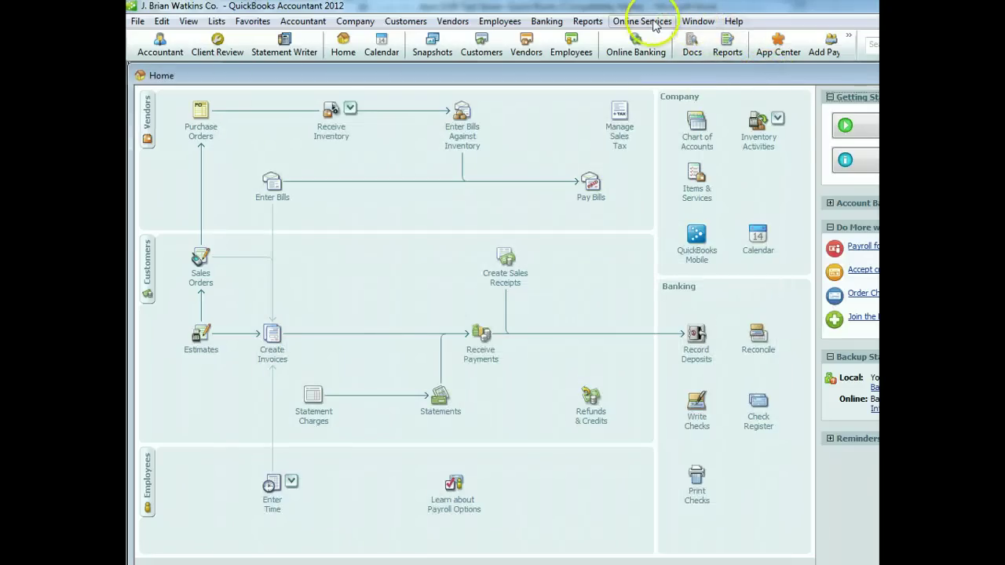
Open the standard Profit & Loss report from the Reports menu
click(597, 23)
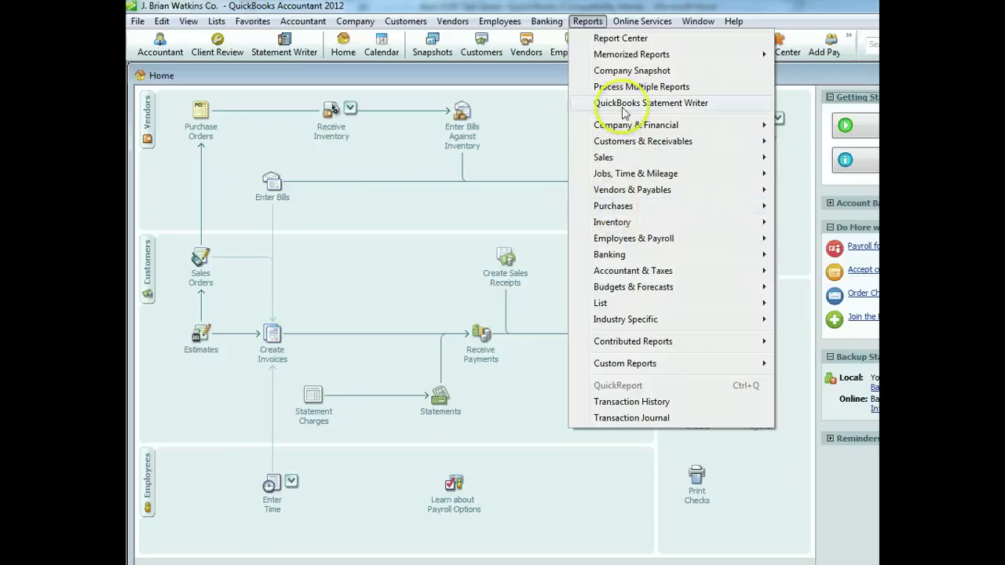
mouse_move(636, 131)
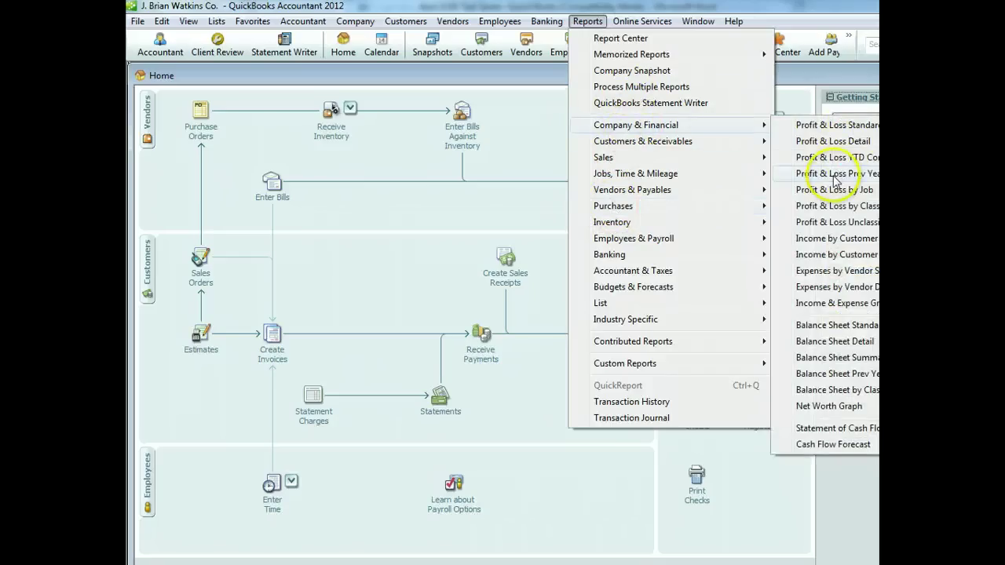
click(838, 126)
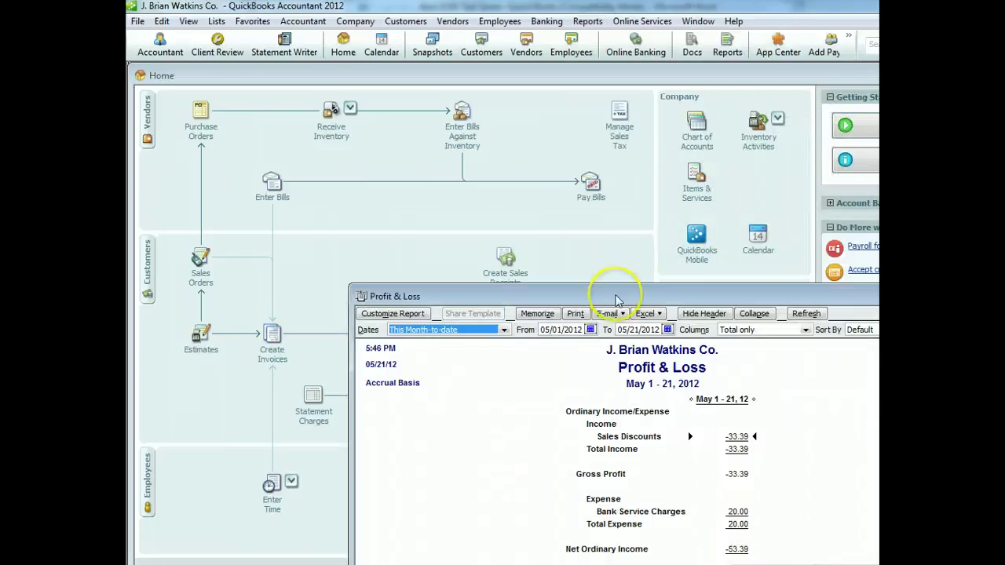
drag(642, 297, 534, 170)
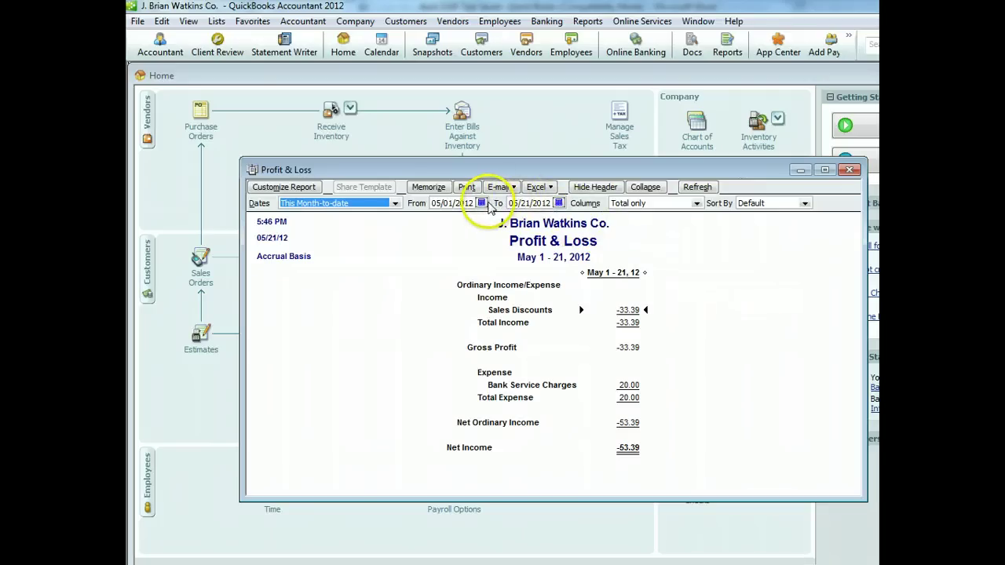
Change the Profit & Loss start date to April 1, 2012 and refresh the report
click(481, 204)
click(437, 216)
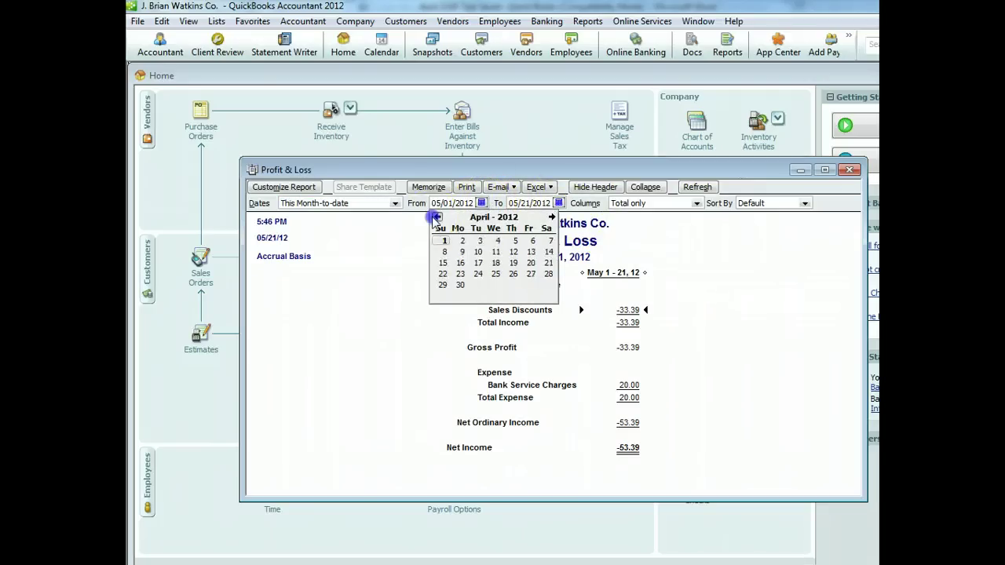
click(443, 240)
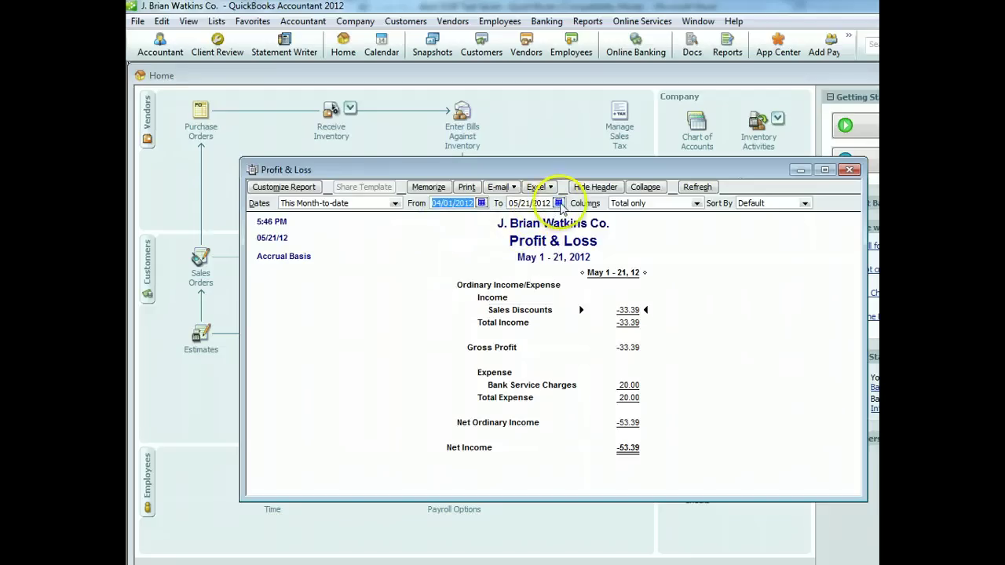
click(695, 190)
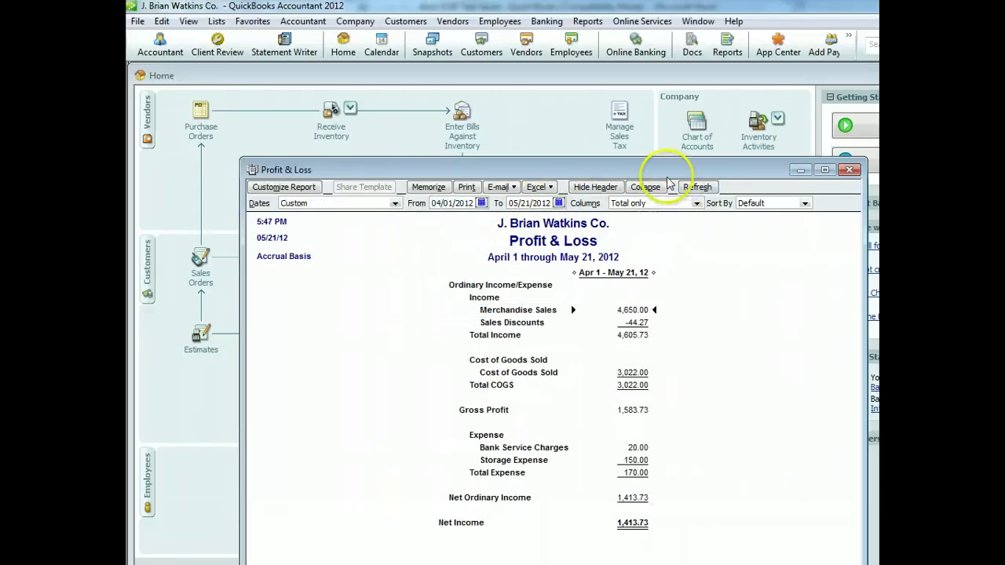
drag(668, 167, 639, 105)
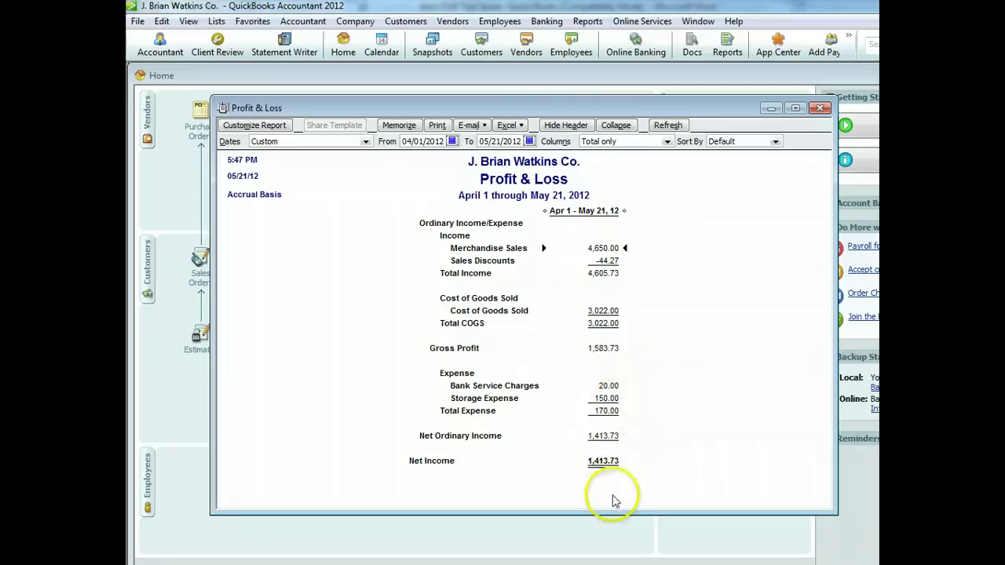
Print the Profit & Loss to CutePDF Writer, saving it as 'Income Statement' on the desktop
click(437, 125)
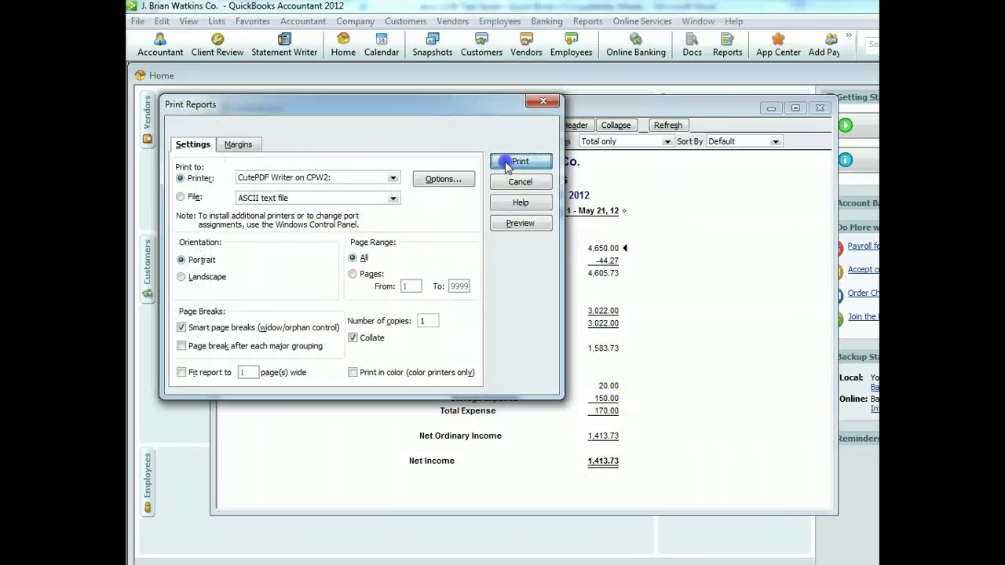
click(516, 162)
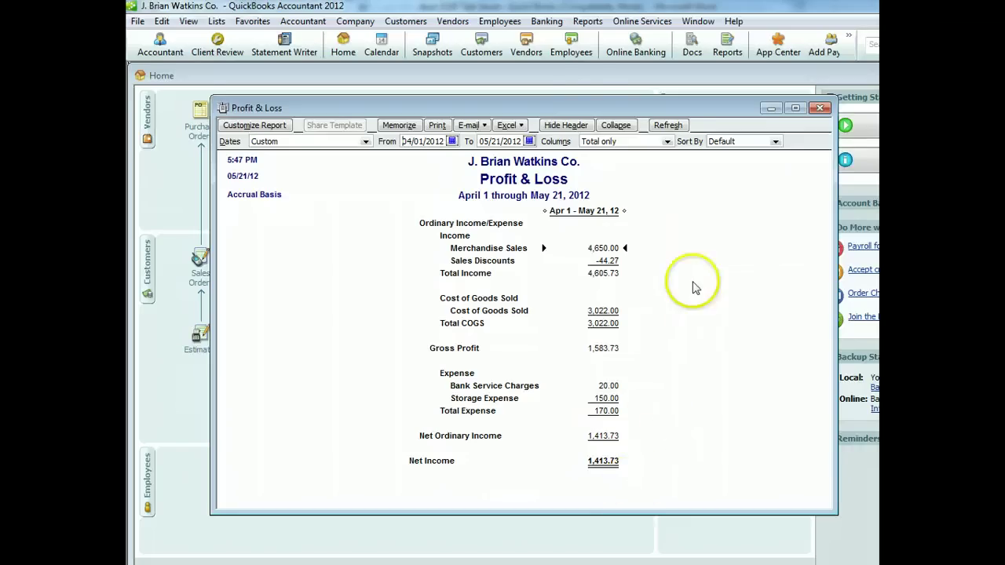
drag(585, 110, 585, 67)
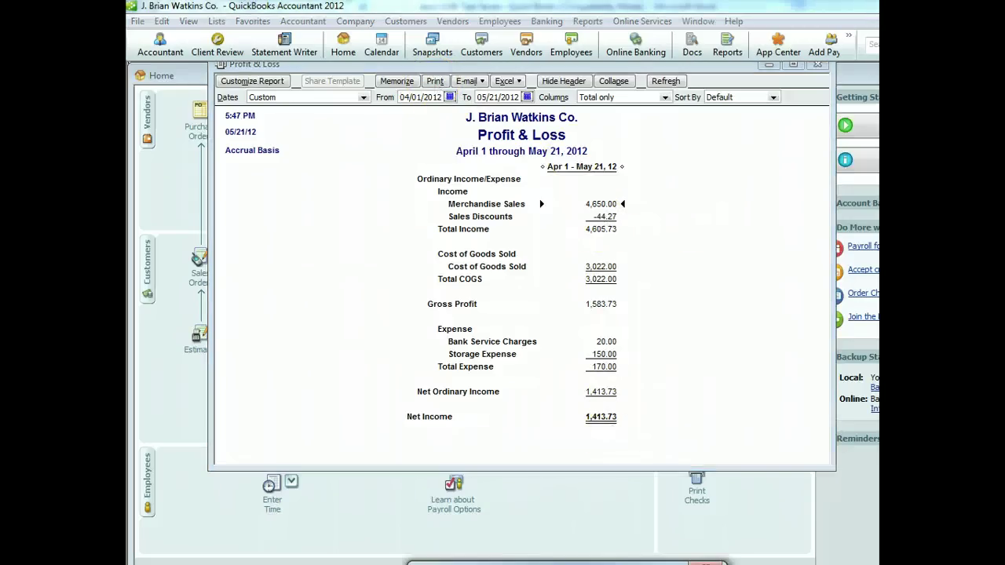
drag(550, 564, 561, 248)
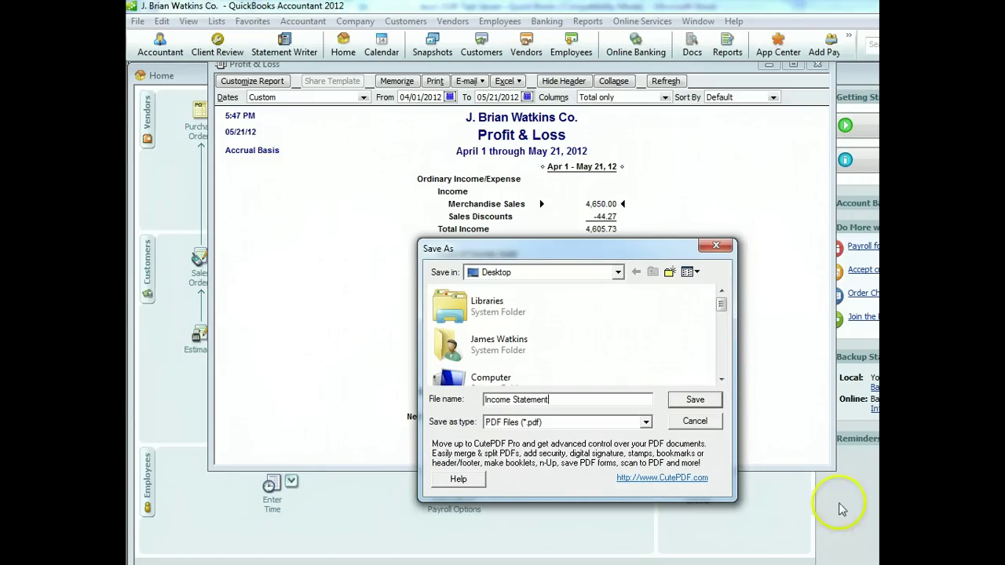
click(701, 400)
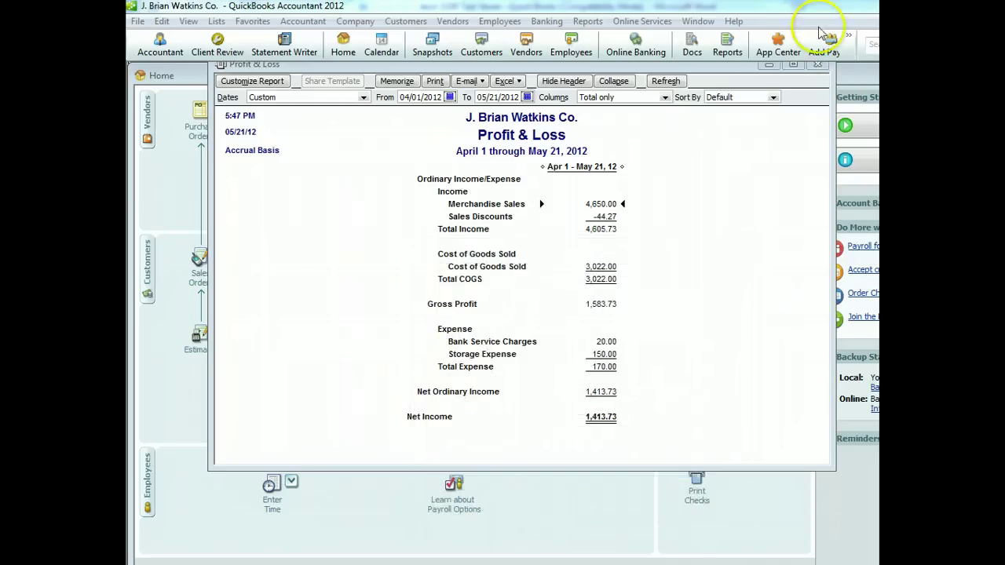
Close the Profit & Loss report, declining to memorize it
click(817, 64)
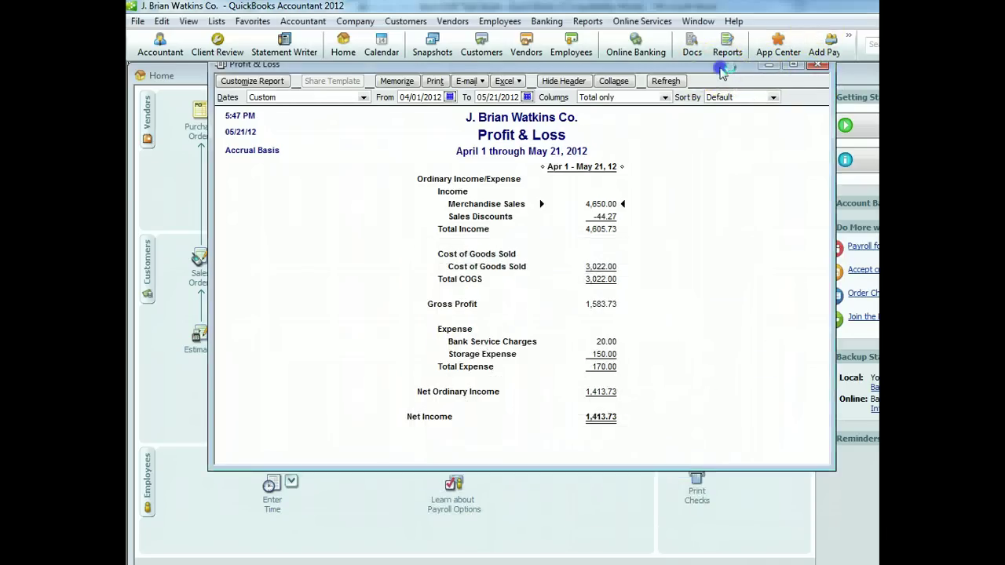
click(813, 89)
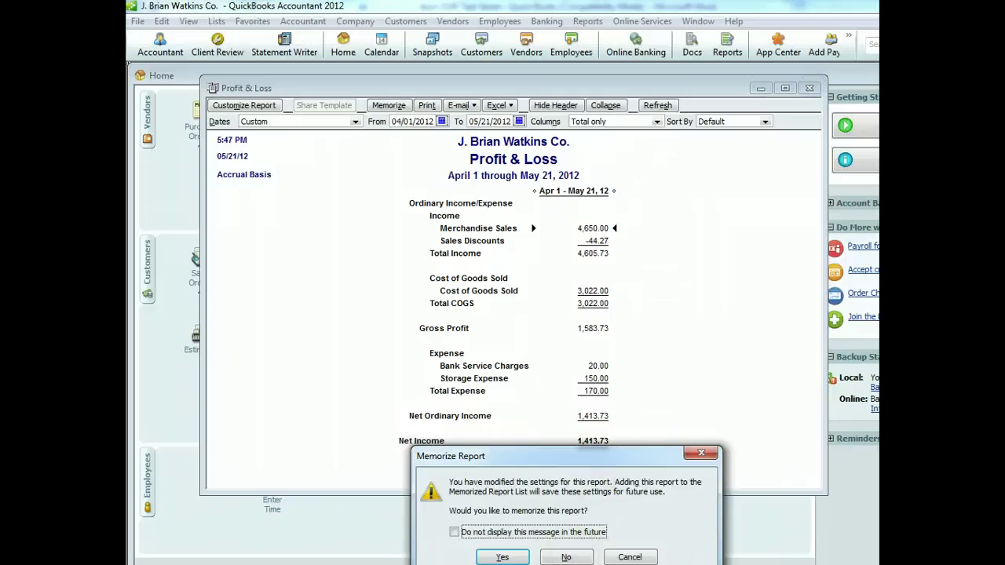
click(701, 453)
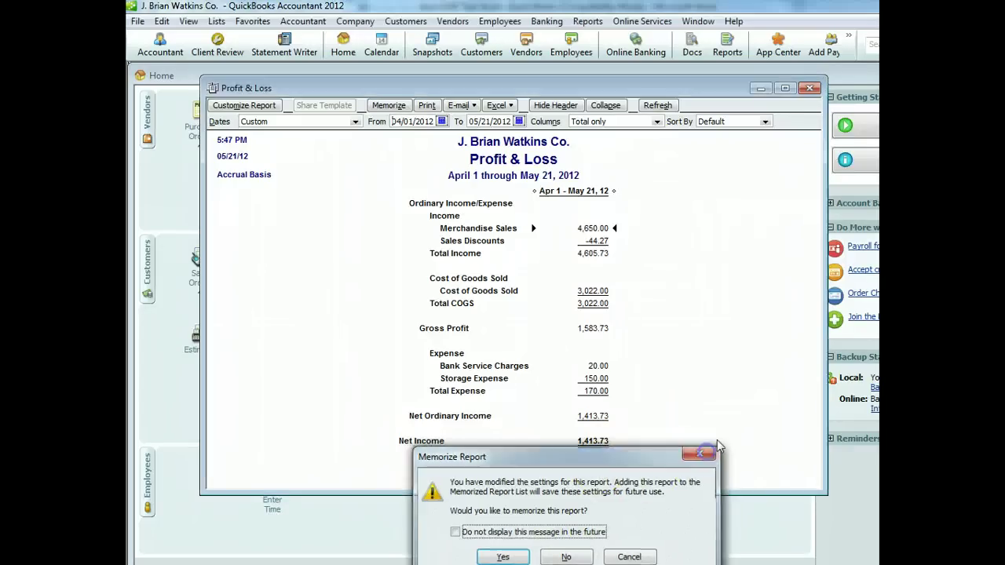
click(811, 89)
click(566, 558)
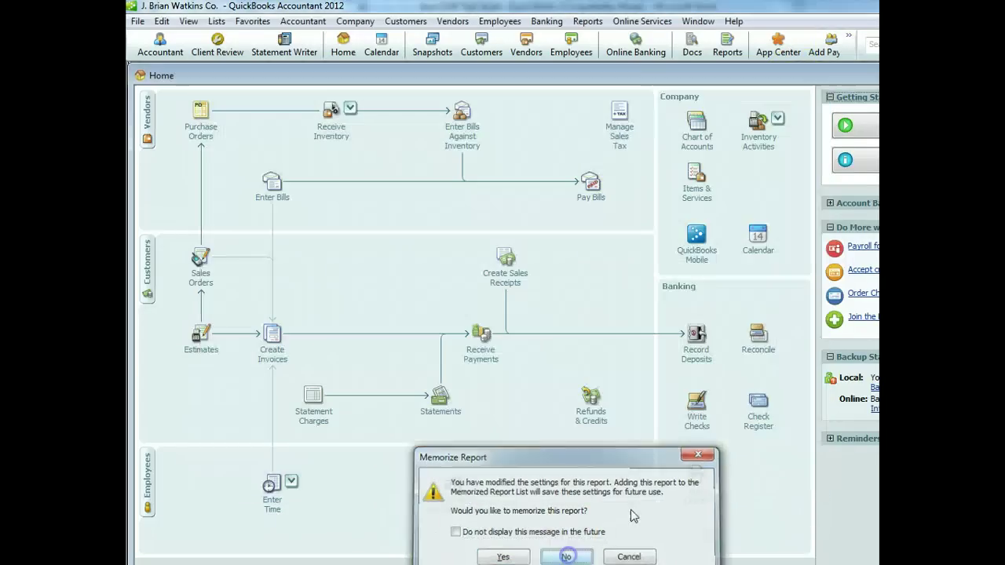
Open the Journal report under Accountant & Taxes and acknowledge the collapsing transactions message
click(587, 21)
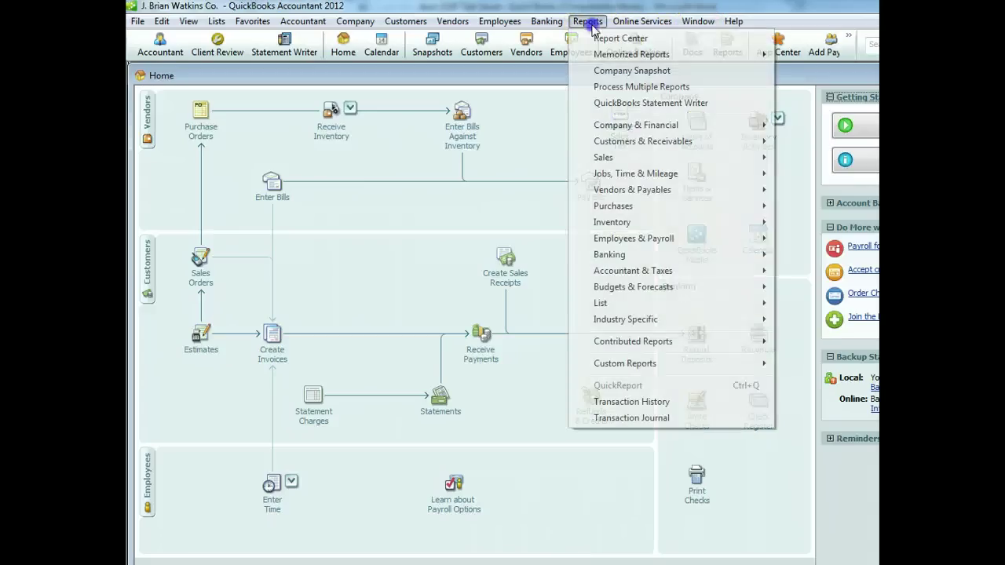
mouse_move(630, 193)
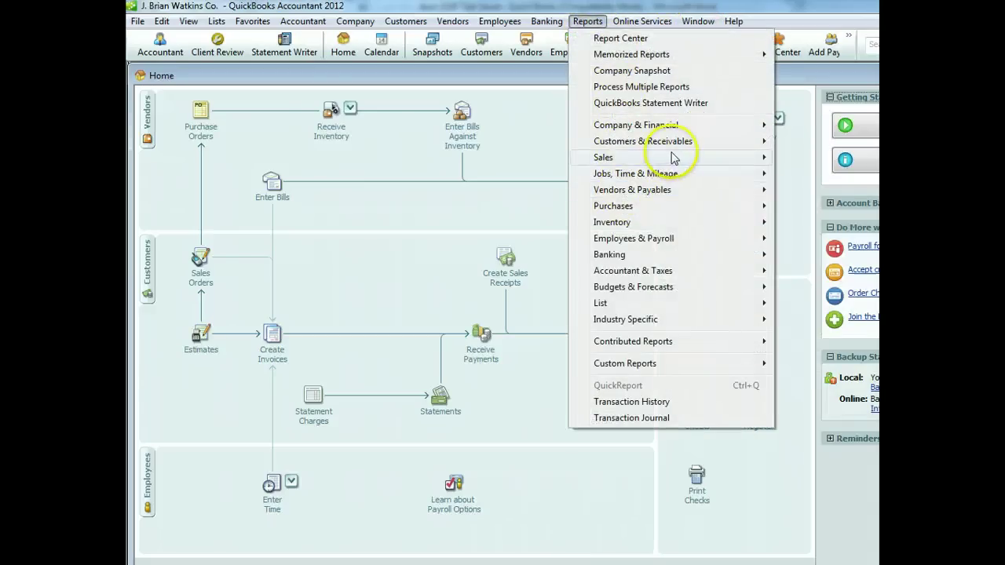
mouse_move(691, 128)
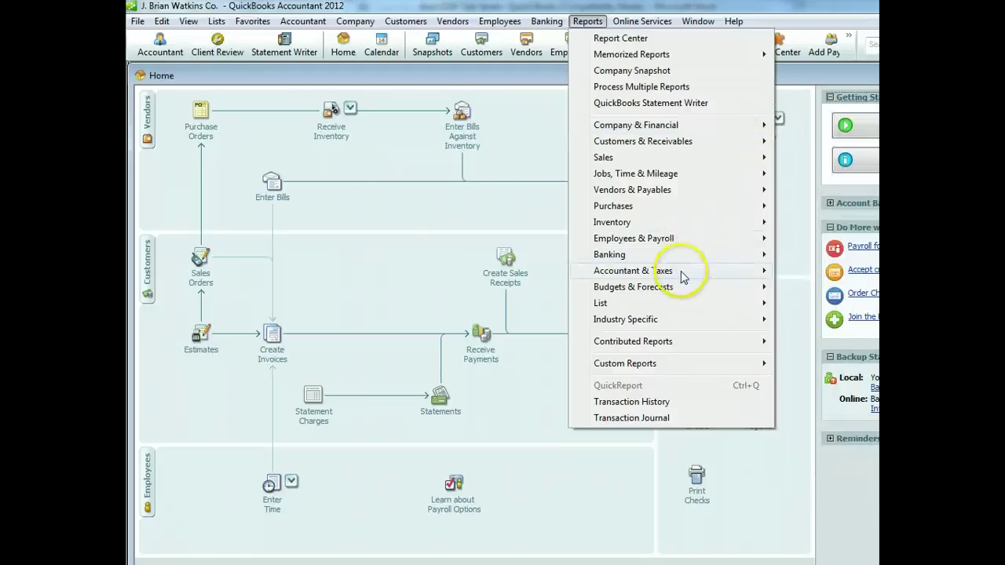
mouse_move(701, 277)
click(809, 352)
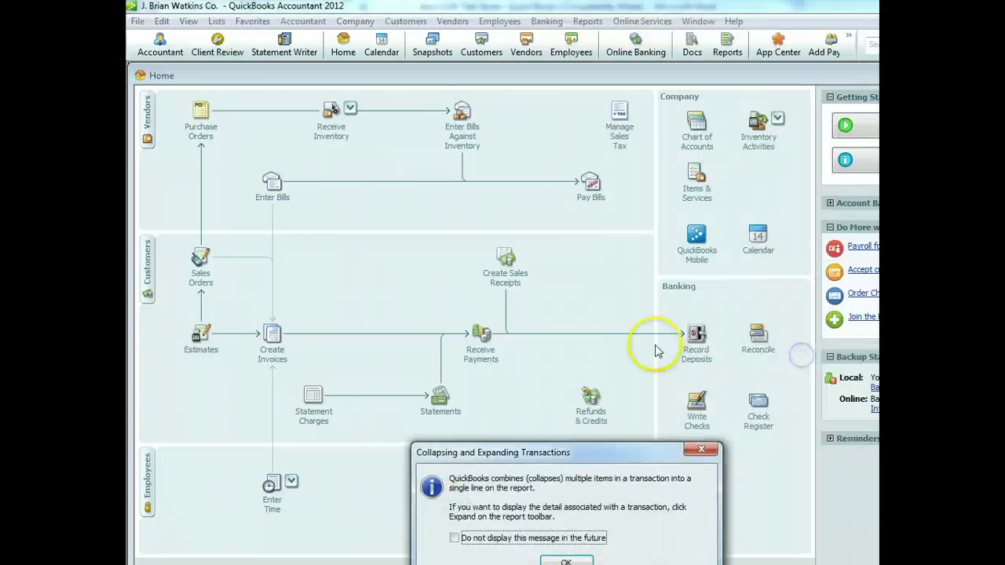
drag(609, 457, 624, 276)
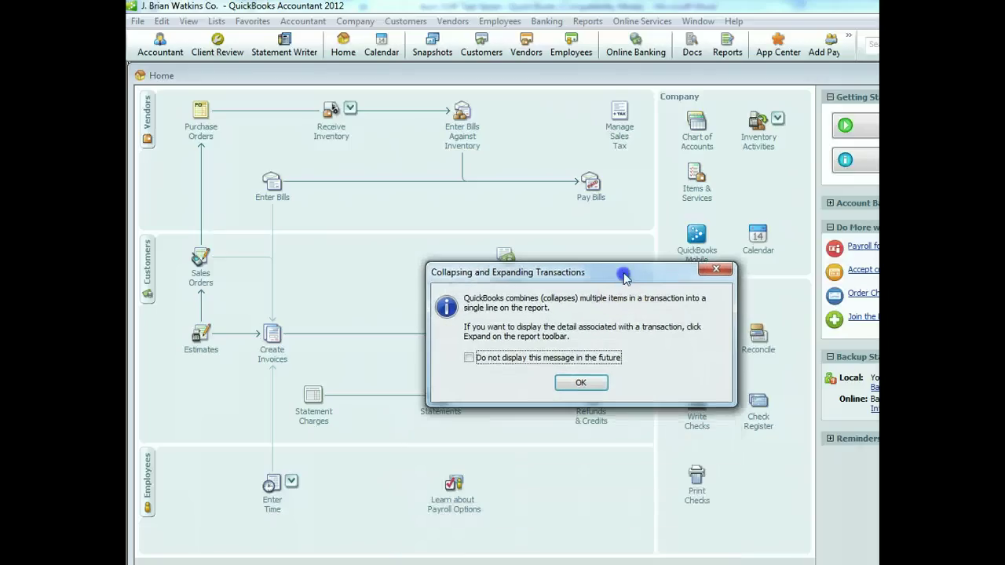
click(581, 383)
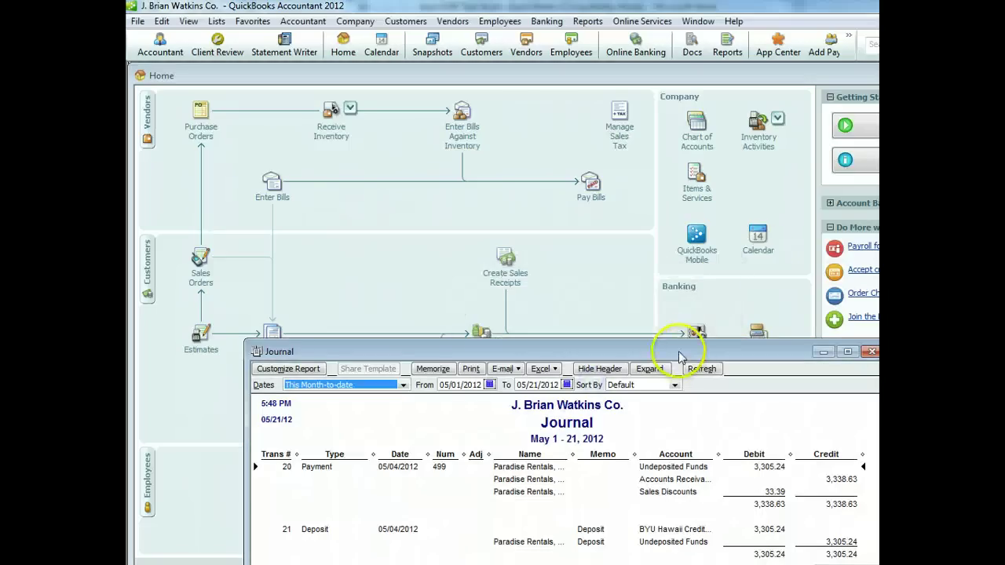
drag(689, 346, 647, 190)
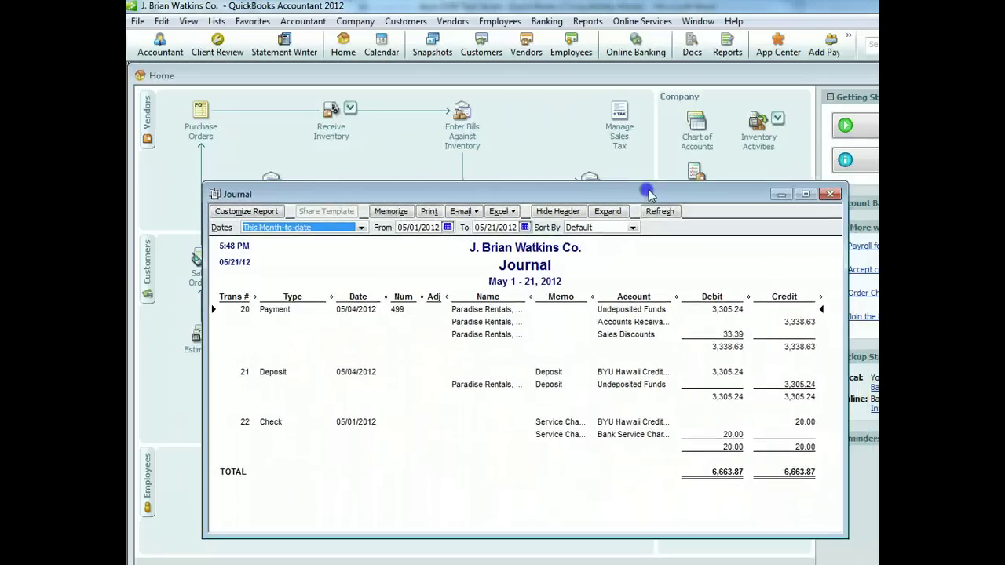
Set the Journal's start date to April 1, 2012 and refresh it
click(448, 227)
click(404, 241)
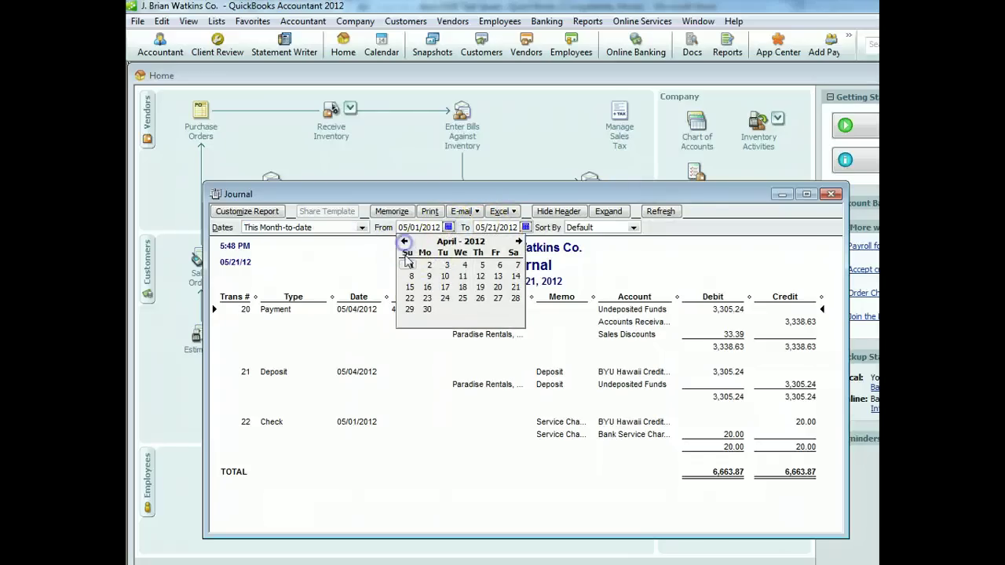
click(408, 267)
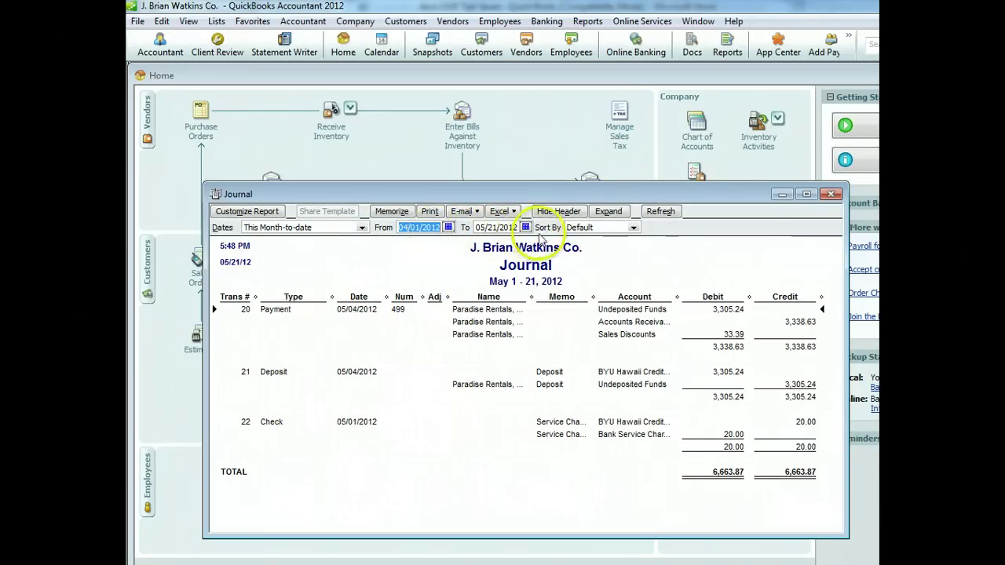
click(660, 212)
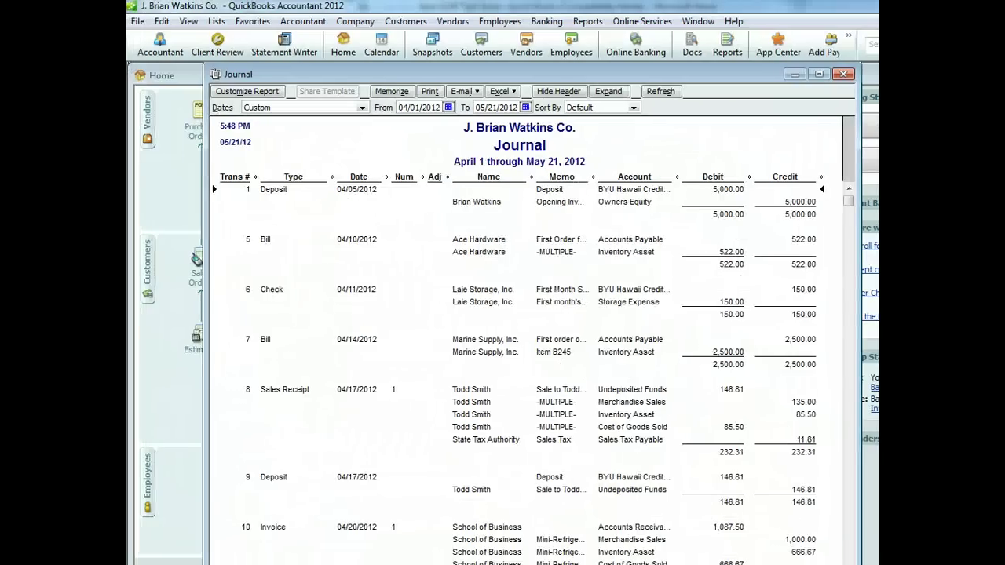
Print the Journal to CutePDF as 'Journal' on the desktop, then close it without memorizing
click(429, 91)
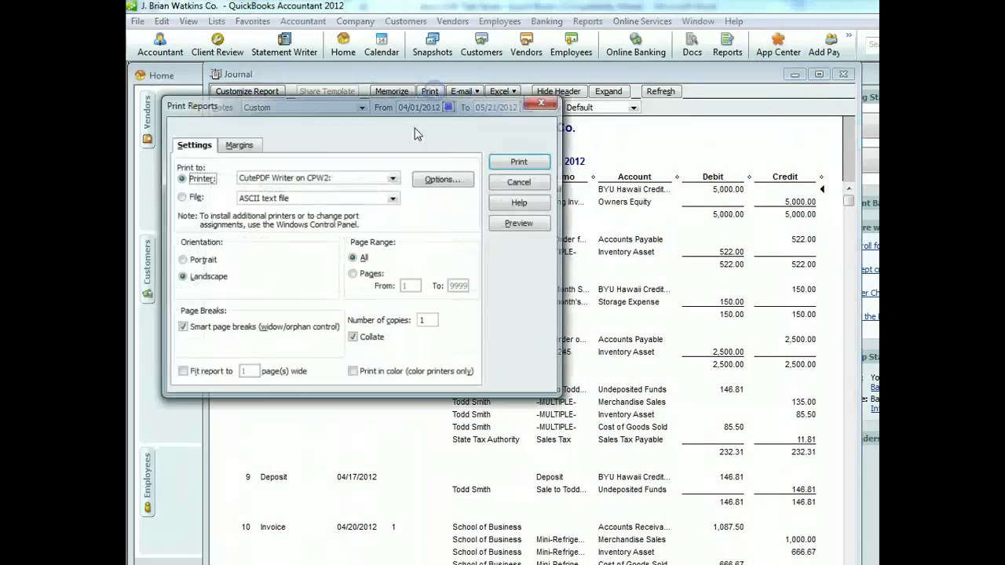
click(521, 162)
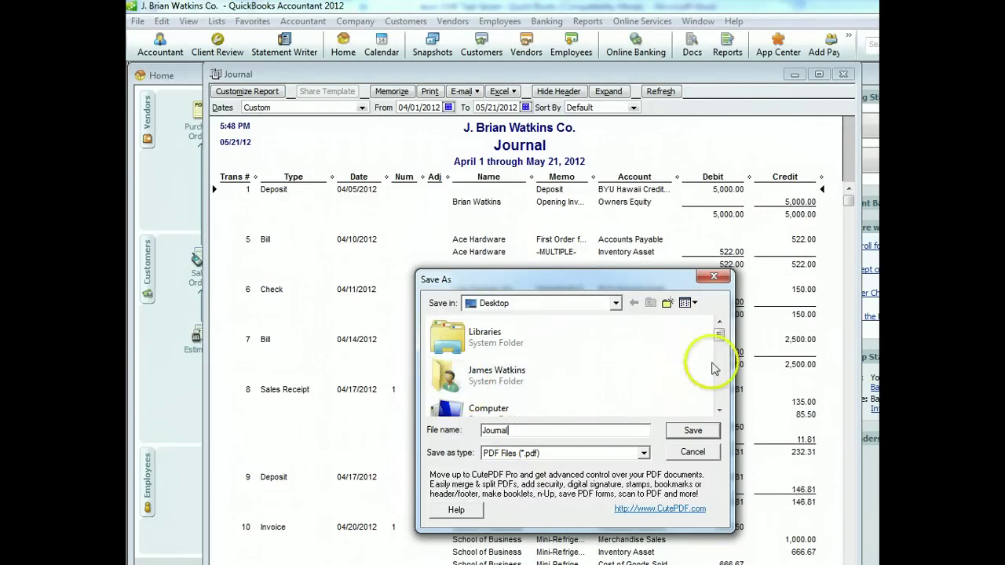
click(693, 430)
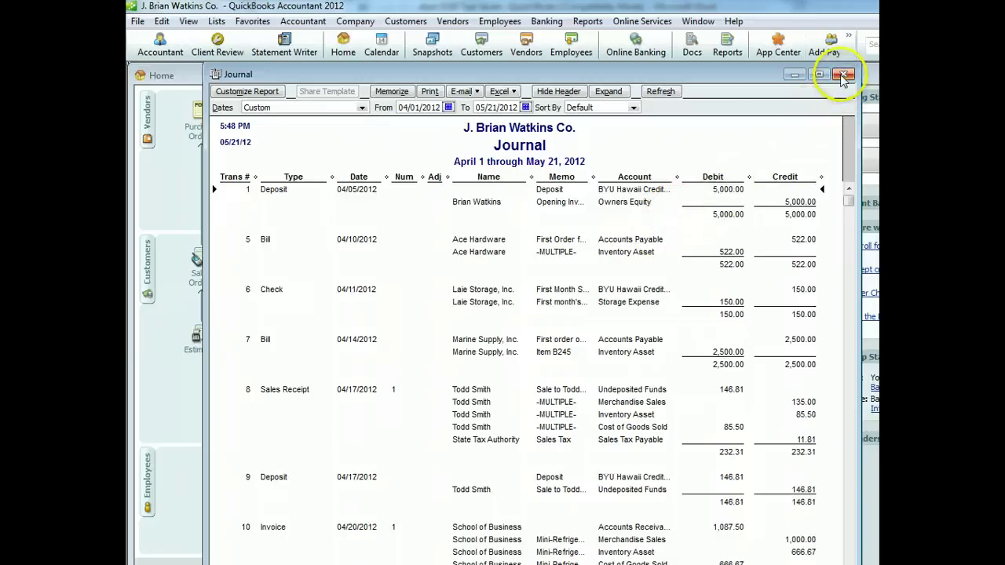
click(842, 76)
click(565, 556)
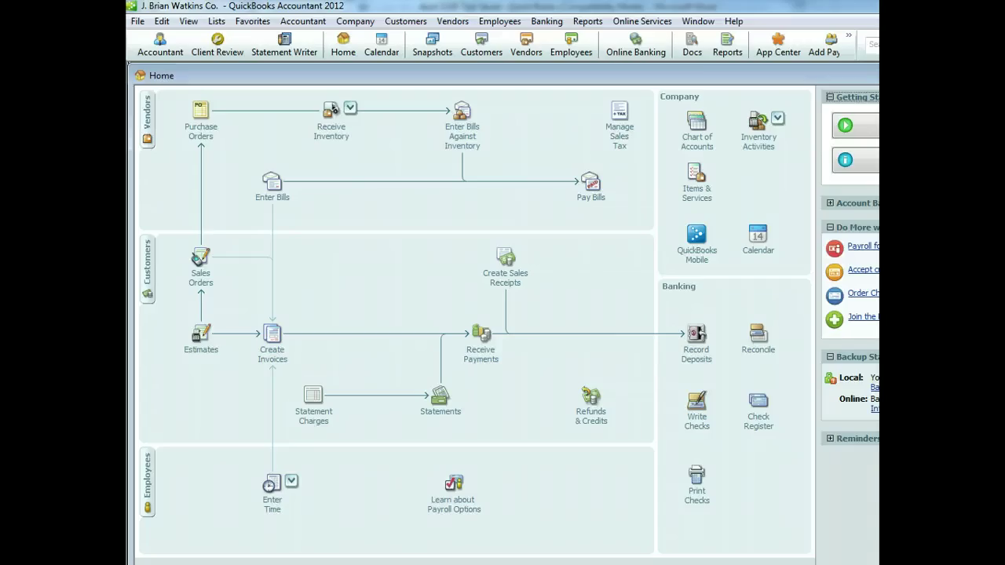
Exit QuickBooks with Alt+F4 and confirm quitting
key(alt+F4)
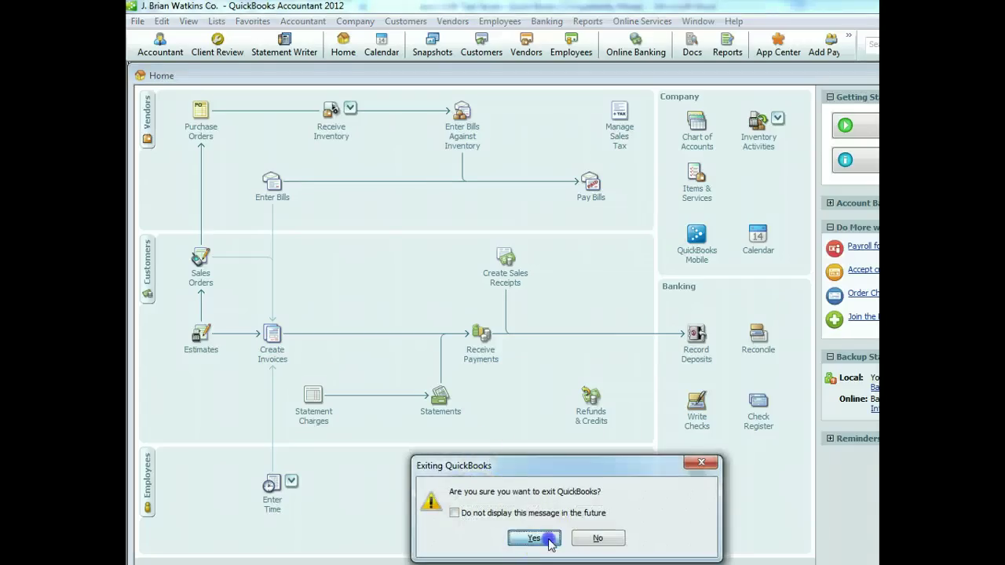
click(548, 541)
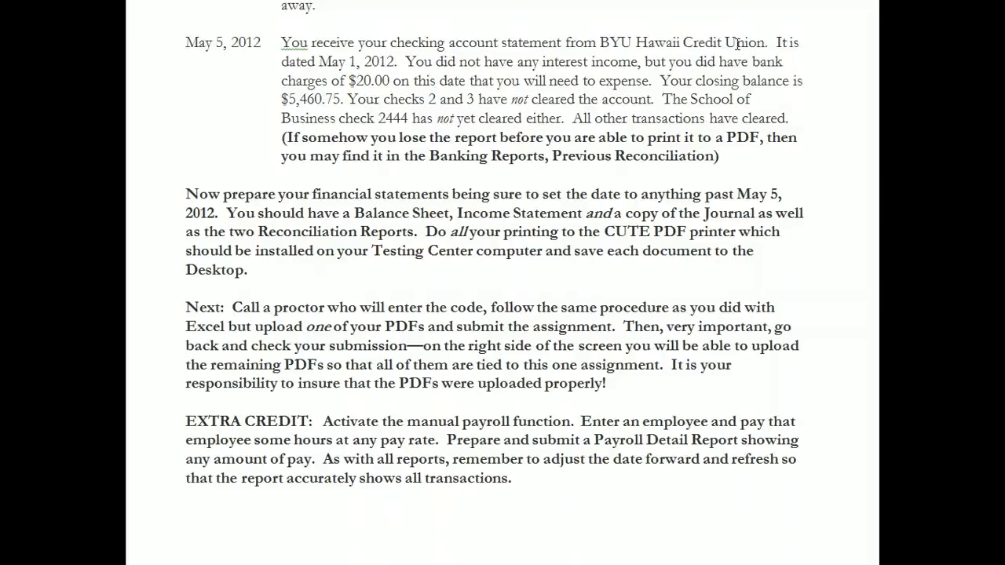
drag(285, 327, 332, 329)
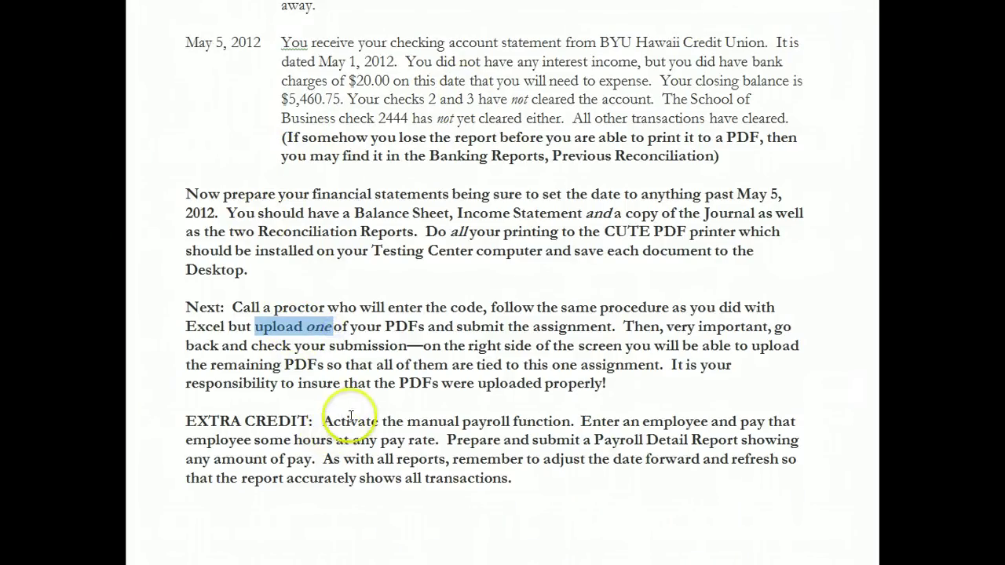